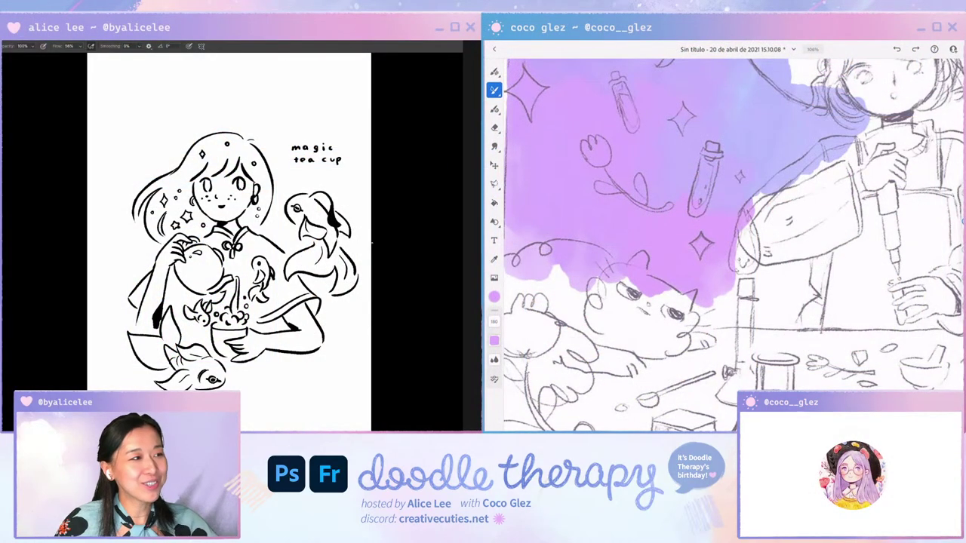
{"action": "scroll", "coordinate": [724, 243], "scroll_direction": "down", "scroll_amount": 5}
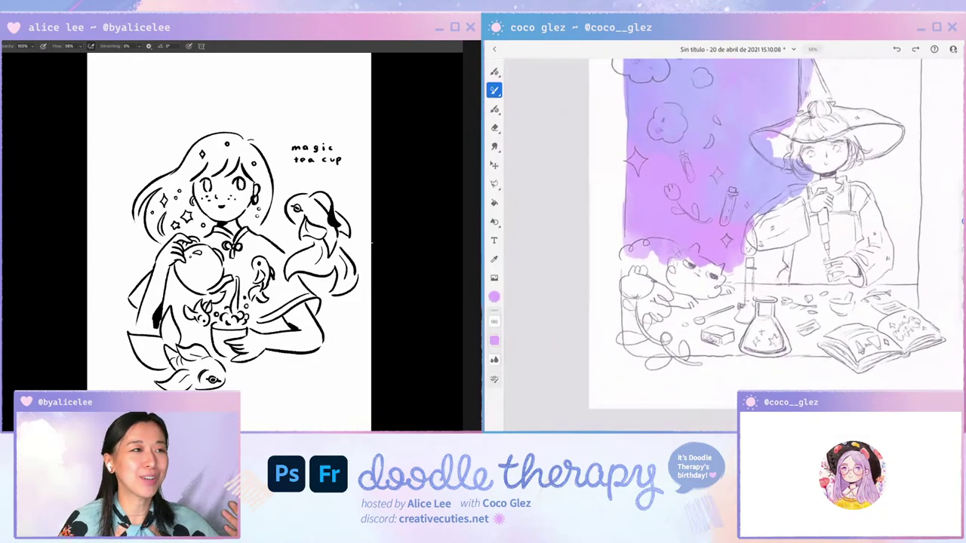
{"action": "scroll", "coordinate": [724, 242], "scroll_direction": "down", "scroll_amount": 3}
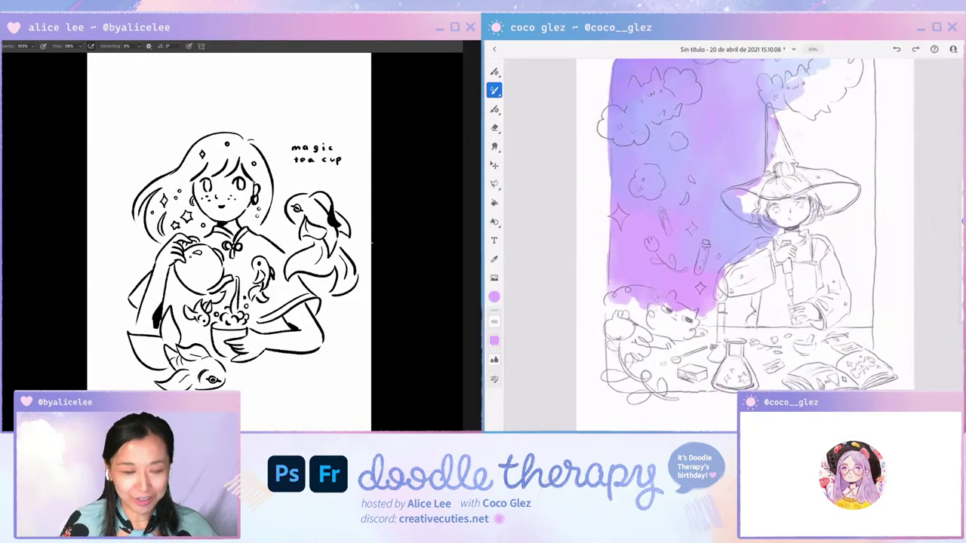
{"action": "scroll", "coordinate": [739, 243], "scroll_direction": "down", "scroll_amount": 2}
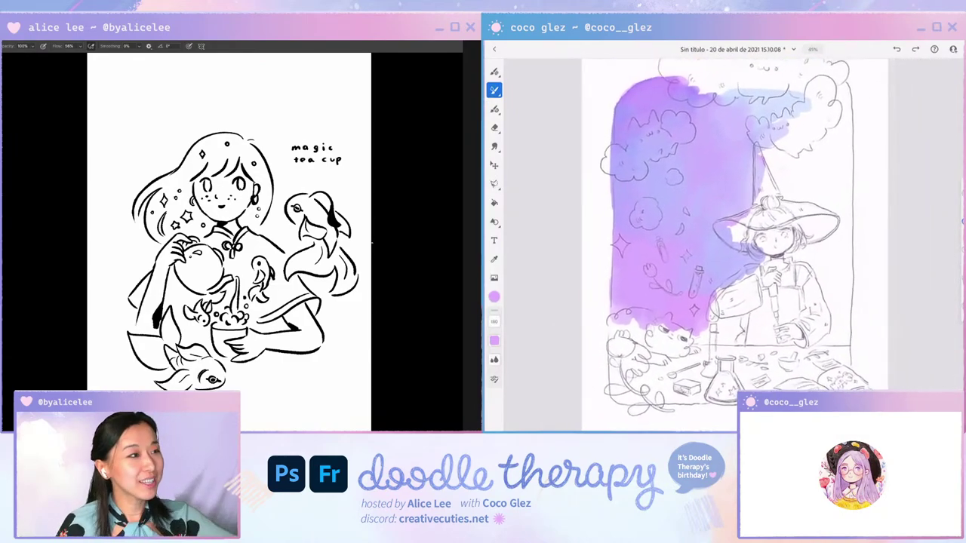
{"action": "scroll", "coordinate": [732, 243], "scroll_direction": "up", "scroll_amount": 1}
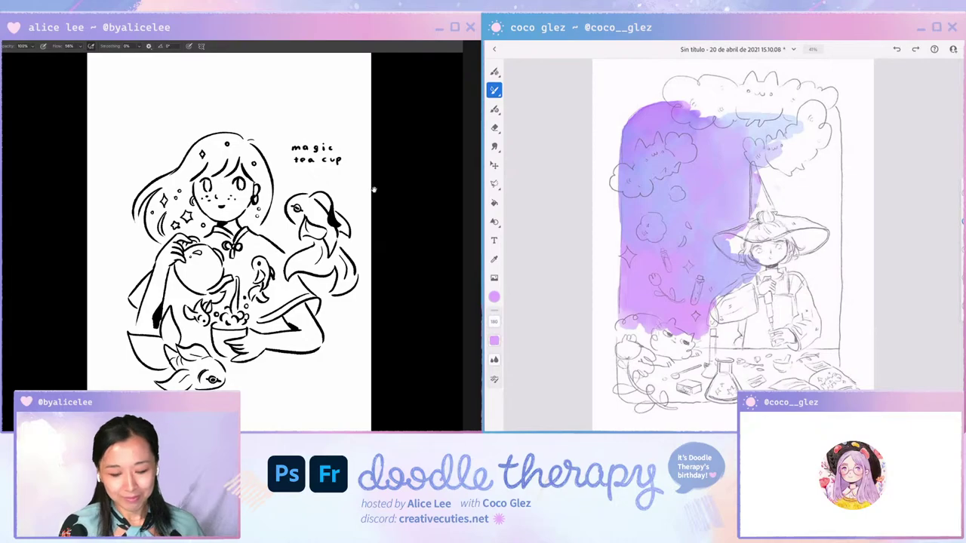
Ink a solid black shadow on the teapot's lower edge beside the spout in the magic tea cup drawing.
{"action": "left_click_drag", "start_coordinate": [372, 190], "coordinate": [337, 190]}
{"action": "key", "text": "ctrl+plus"}
{"action": "key", "text": "v"}
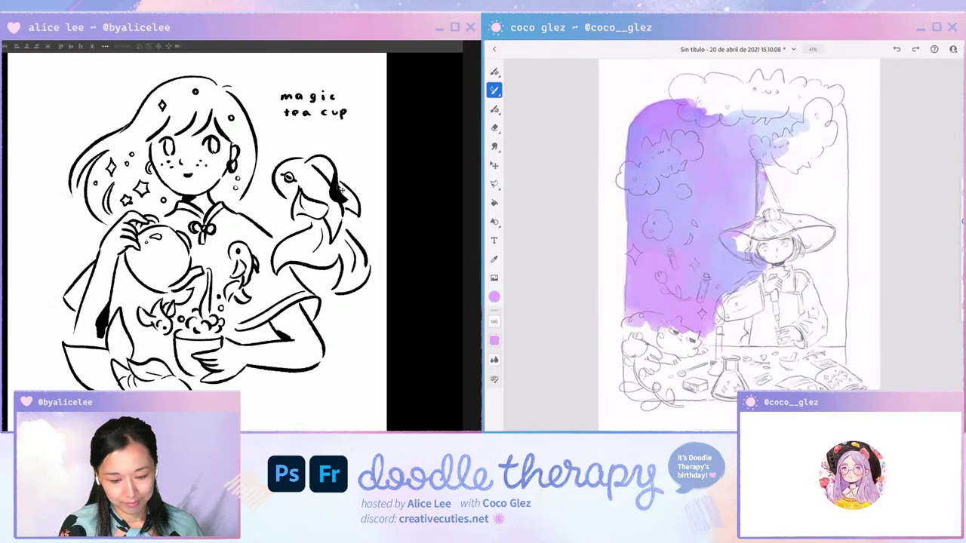
{"action": "key", "text": "b"}
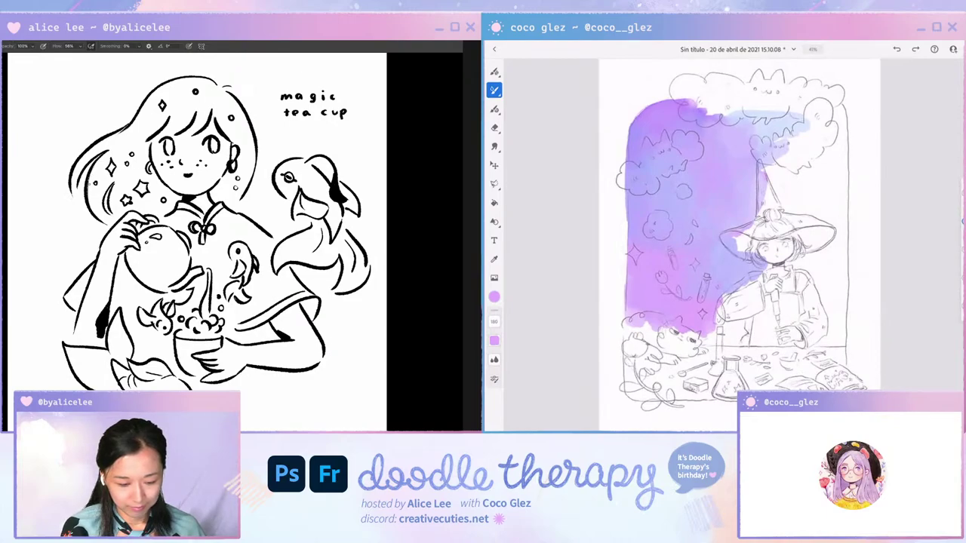
{"action": "key", "text": "r"}
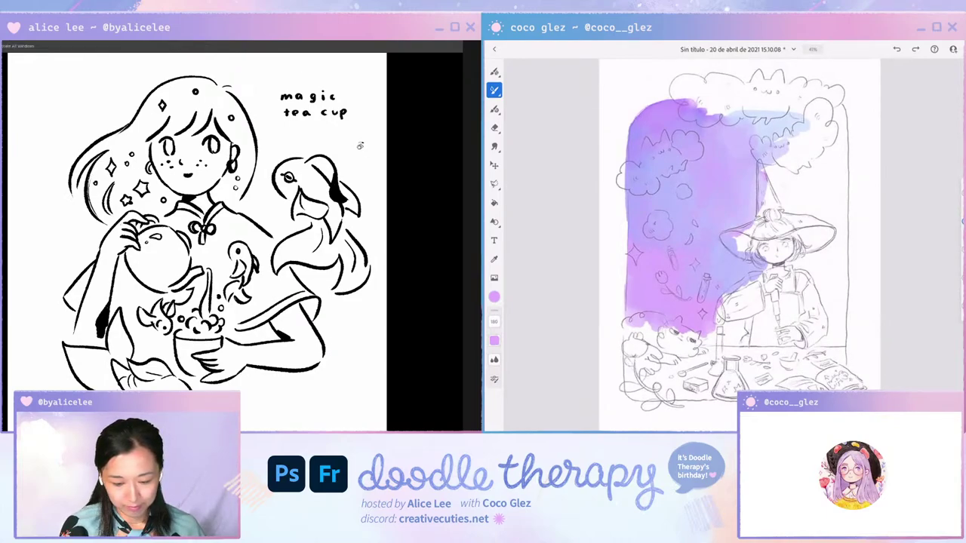
{"action": "left_click_drag", "start_coordinate": [168, 291], "coordinate": [183, 281]}
{"action": "scroll", "coordinate": [739, 245], "scroll_direction": "up", "scroll_amount": 1}
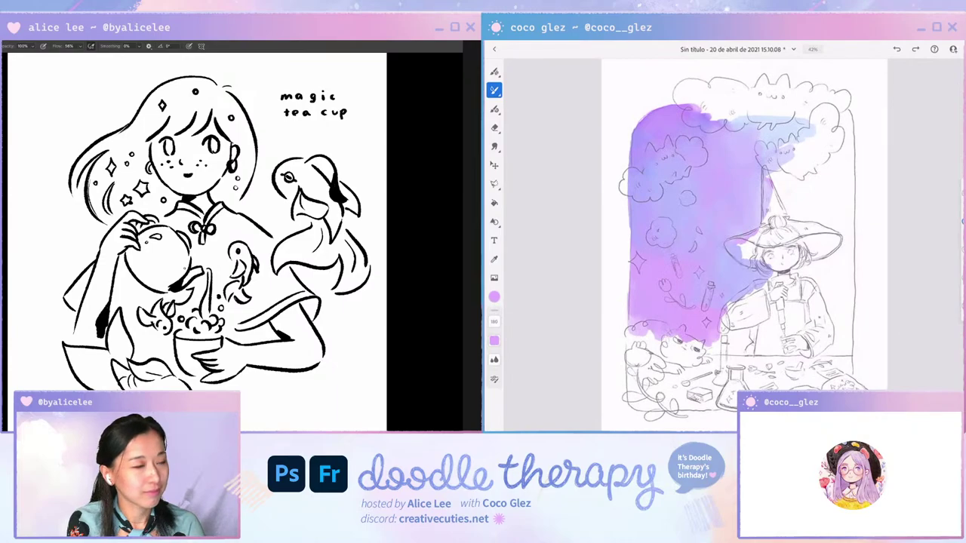
Draw the outline of a beret on the girl's head, redoing strokes until it follows the curve of her hair.
{"action": "mouse_move", "coordinate": [334, 180]}
{"action": "left_mouse_down"}
{"action": "mouse_move", "coordinate": [350, 234]}
{"action": "mouse_move", "coordinate": [339, 306]}
{"action": "left_mouse_up"}
{"action": "left_click_drag", "start_coordinate": [264, 155], "coordinate": [294, 202]}
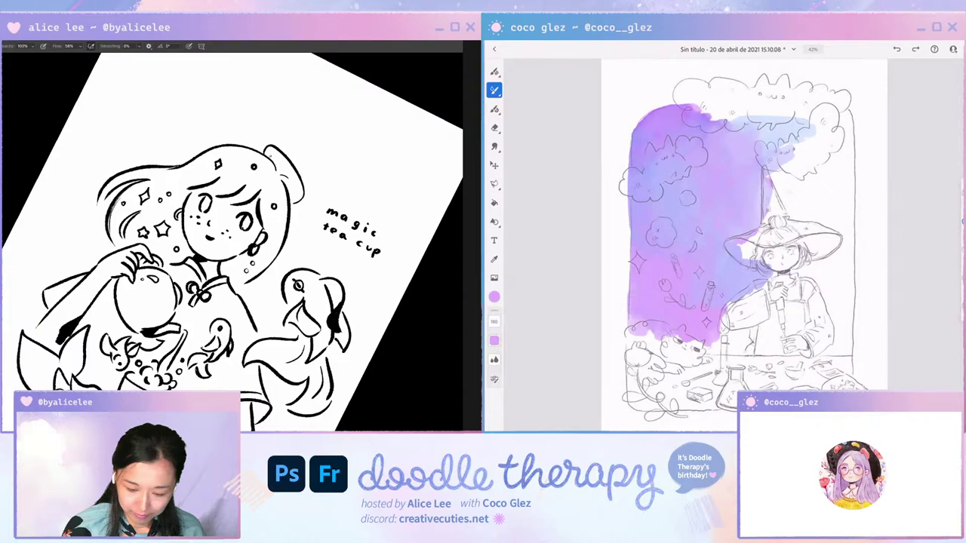
{"action": "key", "text": "ctrl+z"}
{"action": "mouse_move", "coordinate": [255, 156]}
{"action": "left_mouse_down"}
{"action": "mouse_move", "coordinate": [277, 160]}
{"action": "mouse_move", "coordinate": [291, 206]}
{"action": "mouse_move", "coordinate": [286, 157]}
{"action": "mouse_move", "coordinate": [292, 203]}
{"action": "left_mouse_up"}
{"action": "key", "text": "ctrl+z"}
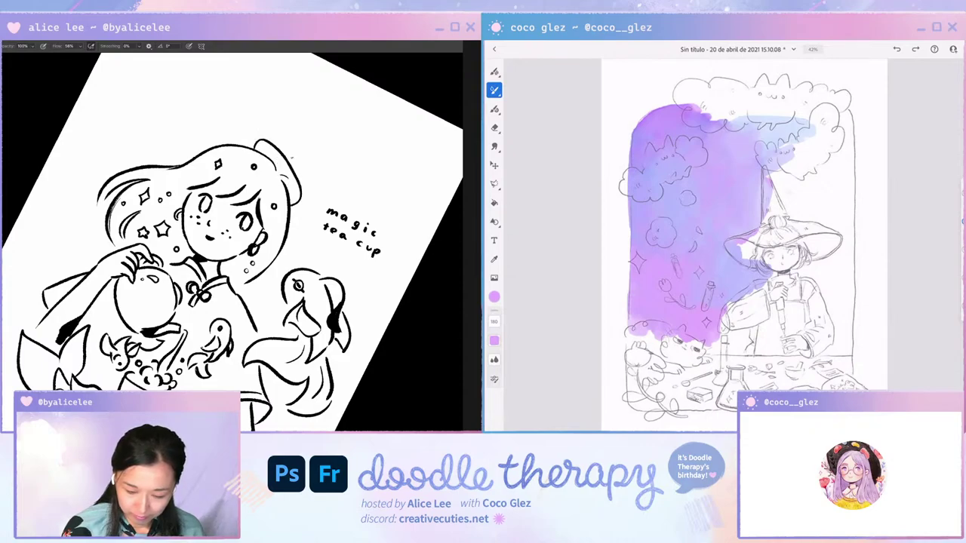
Add a small leafy stem on top of the beret and clean up its outline.
{"action": "left_click_drag", "start_coordinate": [292, 157], "coordinate": [292, 165]}
{"action": "key", "text": "ctrl+z"}
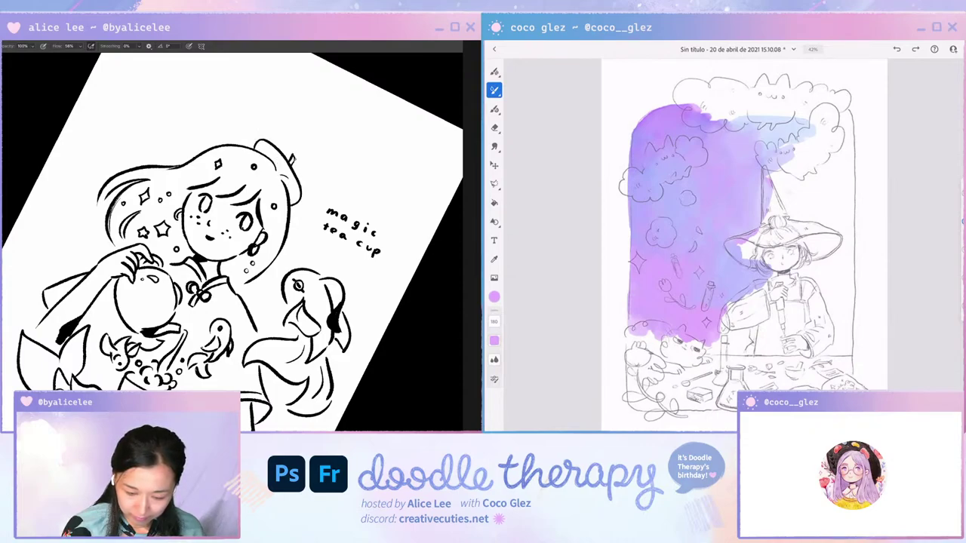
{"action": "key", "text": "Escape"}
{"action": "left_click_drag", "start_coordinate": [249, 143], "coordinate": [259, 140]}
{"action": "key", "text": "ctrl+z"}
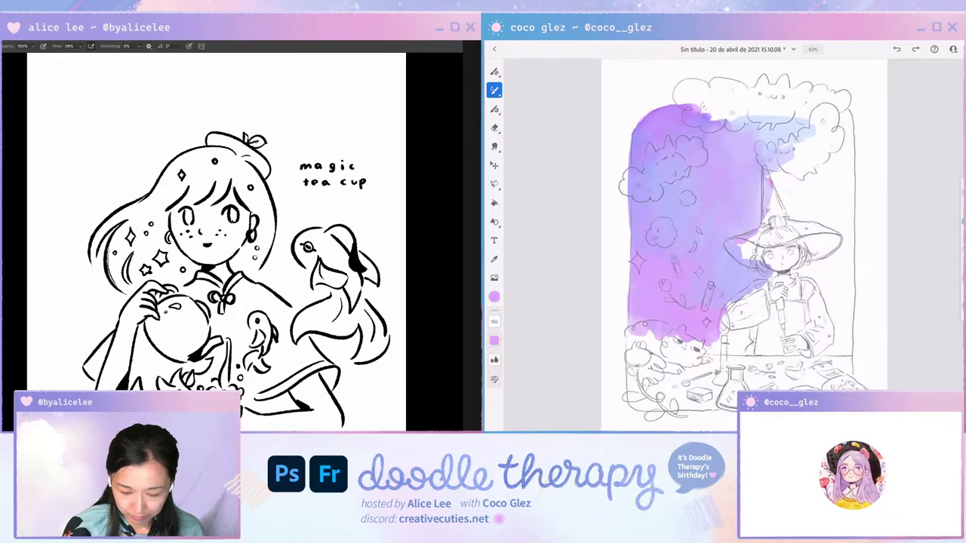
{"action": "left_click_drag", "start_coordinate": [342, 206], "coordinate": [356, 130]}
{"action": "mouse_move", "coordinate": [82, 200]}
{"action": "left_mouse_down"}
{"action": "mouse_move", "coordinate": [72, 215]}
{"action": "mouse_move", "coordinate": [99, 309]}
{"action": "left_mouse_up"}
{"action": "key", "text": "ctrl+z"}
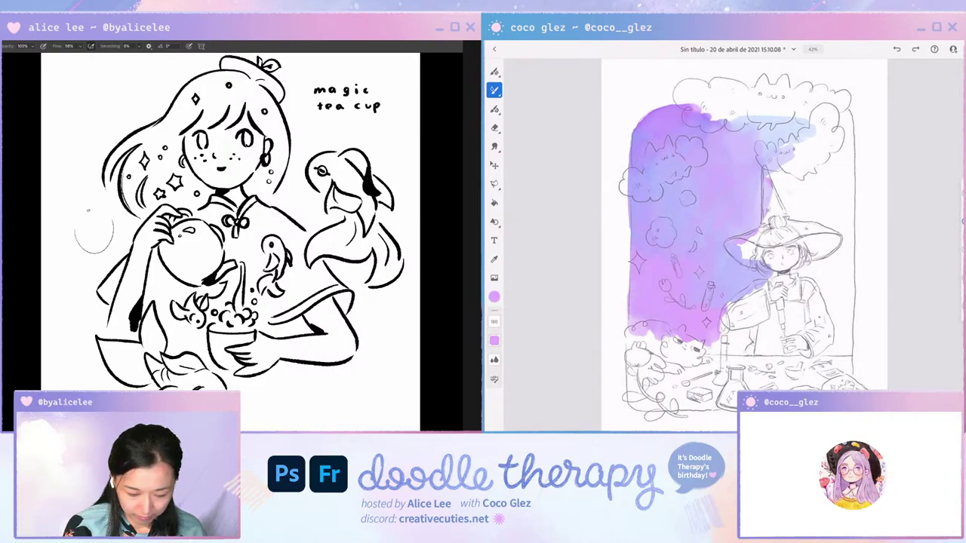
{"action": "key", "text": "r"}
{"action": "mouse_move", "coordinate": [88, 211]}
{"action": "left_mouse_down"}
{"action": "mouse_move", "coordinate": [86, 273]}
{"action": "mouse_move", "coordinate": [122, 287]}
{"action": "left_mouse_up"}
{"action": "key", "text": "Escape"}
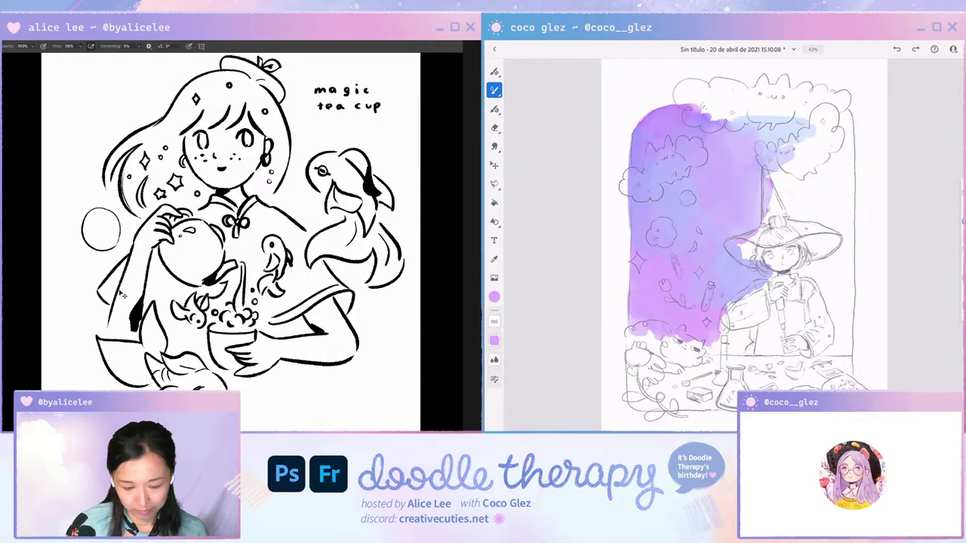
{"action": "key", "text": "ctrl+z"}
{"action": "key", "text": "ctrl+z"}
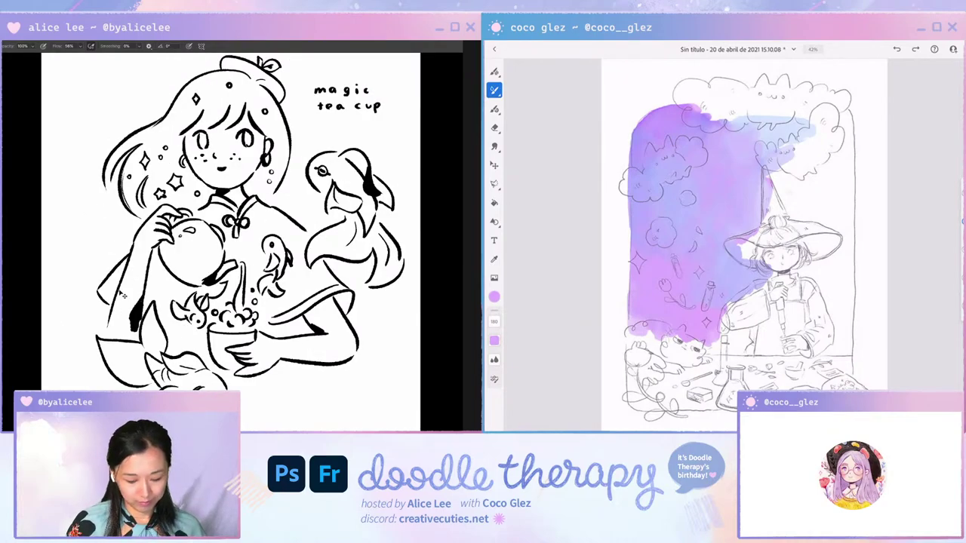
Draw a round moon with a smaller inner circle beside the girl's hair, next to the hand holding the teapot.
{"action": "mouse_move", "coordinate": [90, 218]}
{"action": "left_mouse_down"}
{"action": "mouse_move", "coordinate": [85, 233]}
{"action": "mouse_move", "coordinate": [110, 245]}
{"action": "mouse_move", "coordinate": [117, 230]}
{"action": "left_mouse_up"}
{"action": "key", "text": "ctrl+z"}
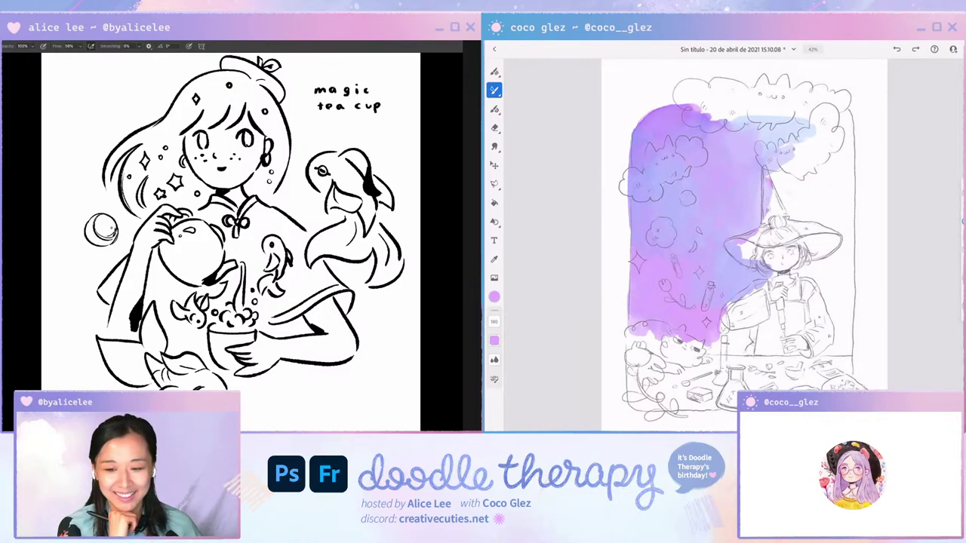
{"action": "key", "text": "ctrl+t"}
{"action": "left_click_drag", "start_coordinate": [132, 204], "coordinate": [131, 199]}
{"action": "key", "text": "Return"}
Draw a second, partly hidden moon outline below the first one, behind the girl's sleeve.
{"action": "left_click_drag", "start_coordinate": [142, 187], "coordinate": [143, 179]}
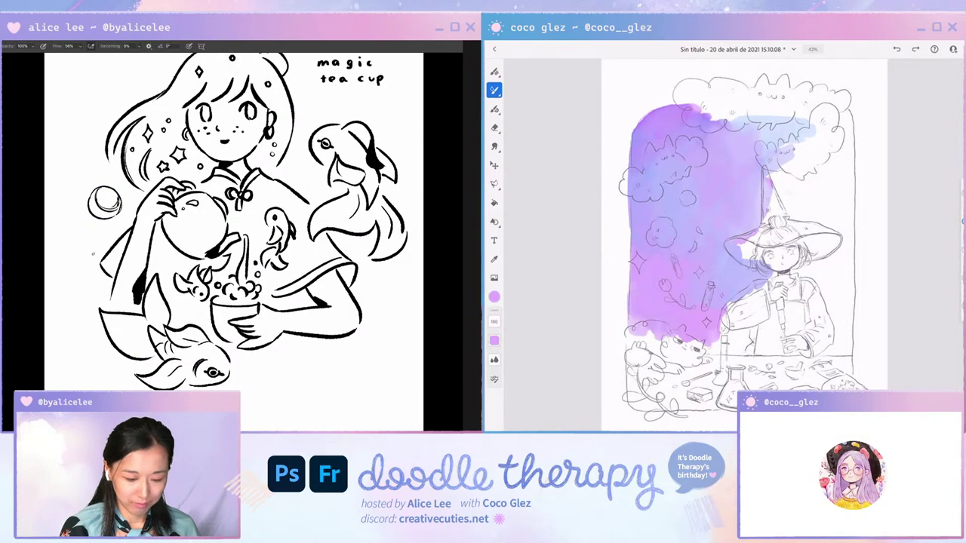
{"action": "left_click_drag", "start_coordinate": [81, 258], "coordinate": [106, 280]}
{"action": "left_click_drag", "start_coordinate": [107, 246], "coordinate": [83, 258]}
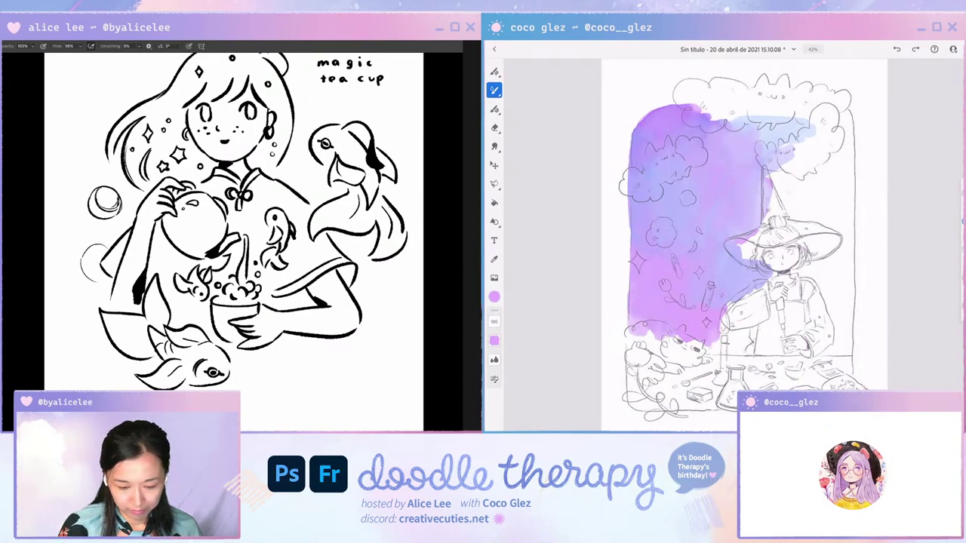
{"action": "left_click_drag", "start_coordinate": [331, 250], "coordinate": [335, 259]}
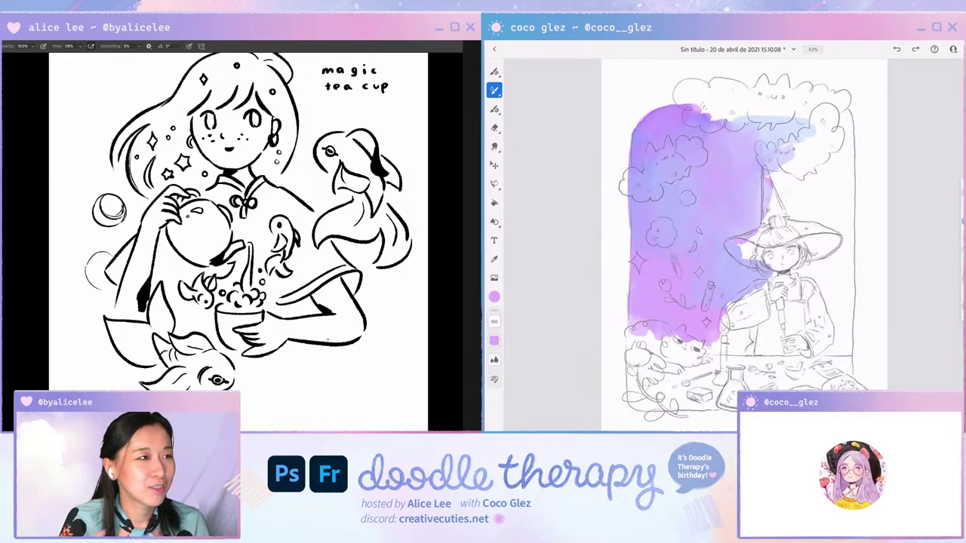
Fill the insides of both moons with solid black, and extend the purple wash beside the cat in the witch illustration.
{"action": "scroll", "coordinate": [711, 404], "scroll_direction": "up", "scroll_amount": 3}
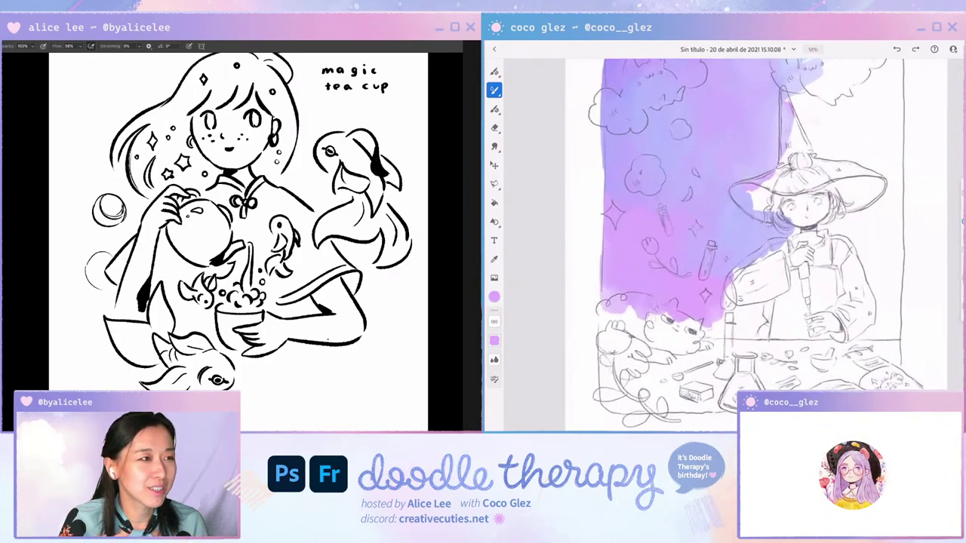
{"action": "scroll", "coordinate": [740, 241], "scroll_direction": "up", "scroll_amount": 3}
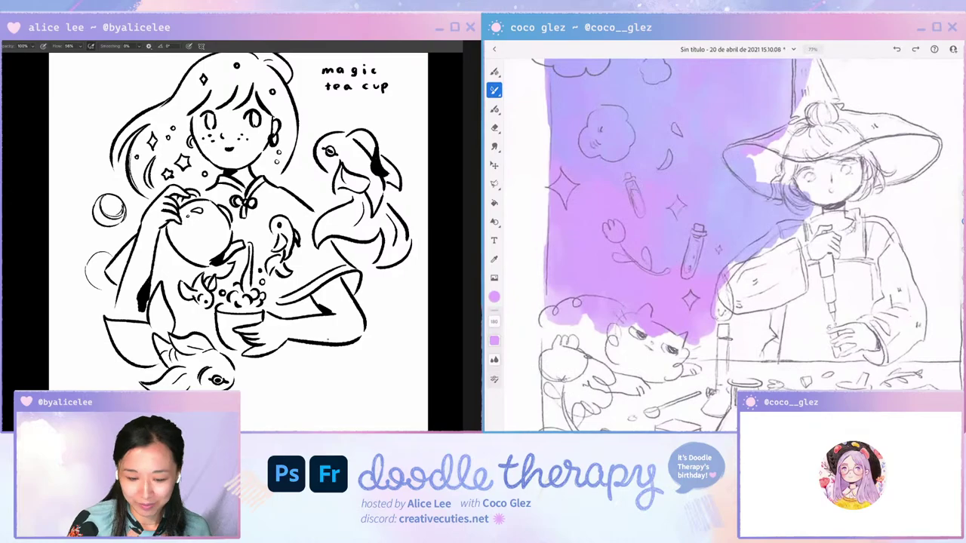
{"action": "scroll", "coordinate": [724, 245], "scroll_direction": "up", "scroll_amount": 2}
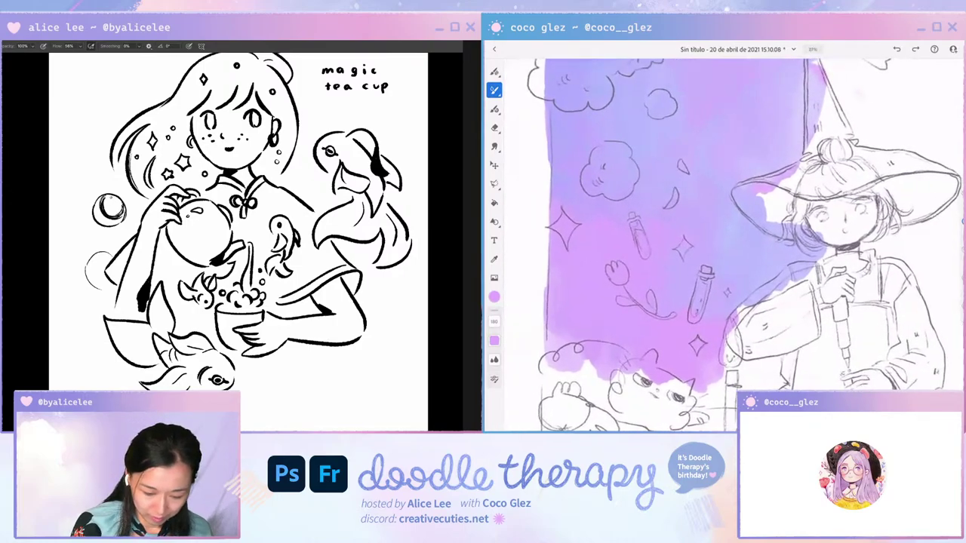
{"action": "left_click_drag", "start_coordinate": [103, 203], "coordinate": [123, 206]}
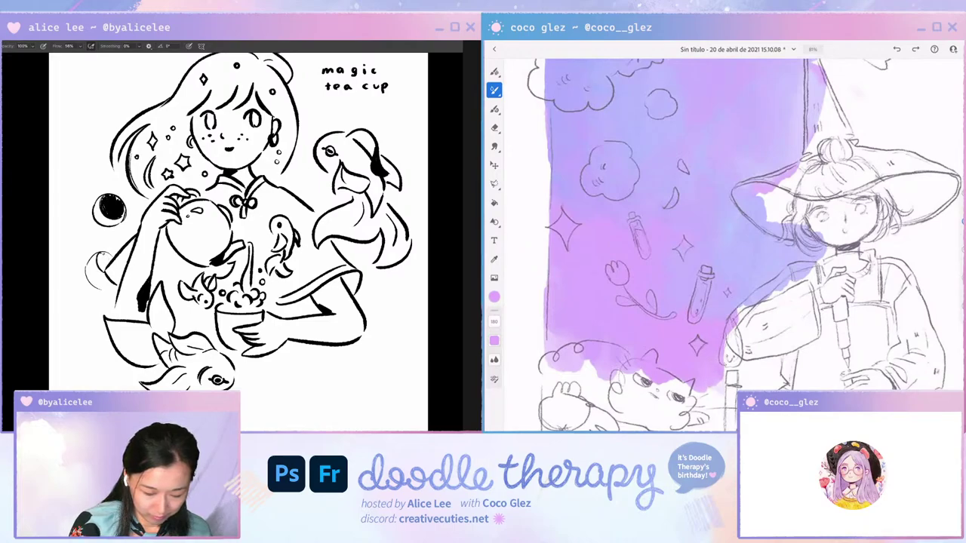
{"action": "mouse_move", "coordinate": [100, 255]}
{"action": "left_mouse_down"}
{"action": "mouse_move", "coordinate": [100, 269]}
{"action": "mouse_move", "coordinate": [110, 258]}
{"action": "left_mouse_up"}
{"action": "left_click_drag", "start_coordinate": [693, 390], "coordinate": [703, 395]}
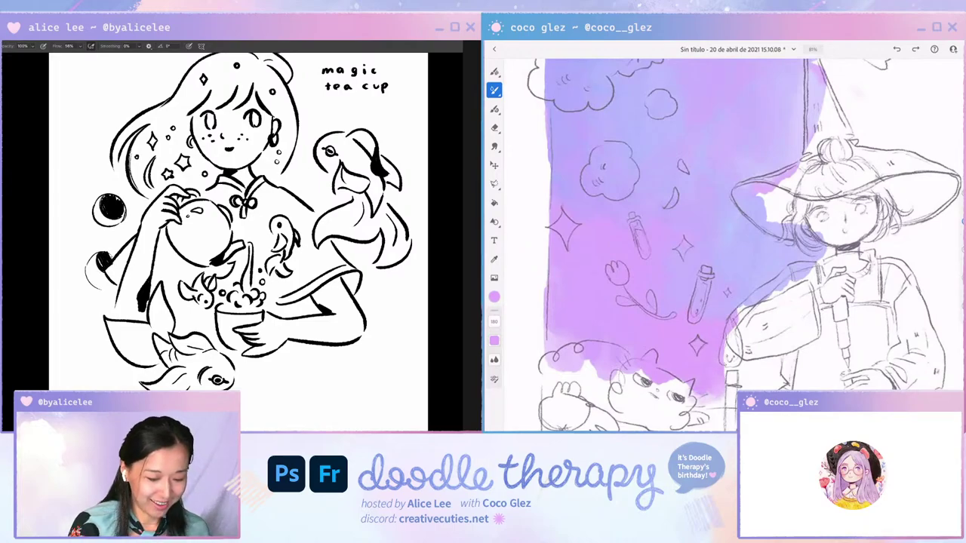
{"action": "left_click_drag", "start_coordinate": [110, 258], "coordinate": [112, 258]}
Paint purple watercolor over the white area between the cat and the witch's sleeve, down to the table edge.
{"action": "left_click_drag", "start_coordinate": [704, 394], "coordinate": [718, 406]}
{"action": "left_click_drag", "start_coordinate": [393, 135], "coordinate": [383, 157]}
{"action": "left_click_drag", "start_coordinate": [423, 122], "coordinate": [421, 128]}
{"action": "mouse_move", "coordinate": [743, 378]}
{"action": "left_mouse_down"}
{"action": "mouse_move", "coordinate": [730, 370]}
{"action": "mouse_move", "coordinate": [730, 342]}
{"action": "mouse_move", "coordinate": [788, 388]}
{"action": "left_mouse_up"}
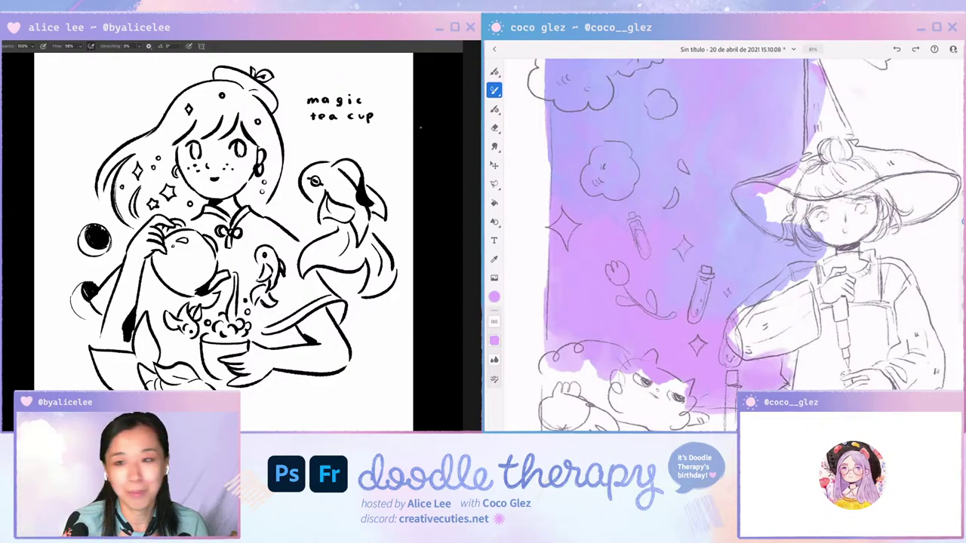
Paint pink-purple watercolor over the cone of the witch's hat and the white gap on its brim.
{"action": "scroll", "coordinate": [724, 245], "scroll_direction": "down", "scroll_amount": 3}
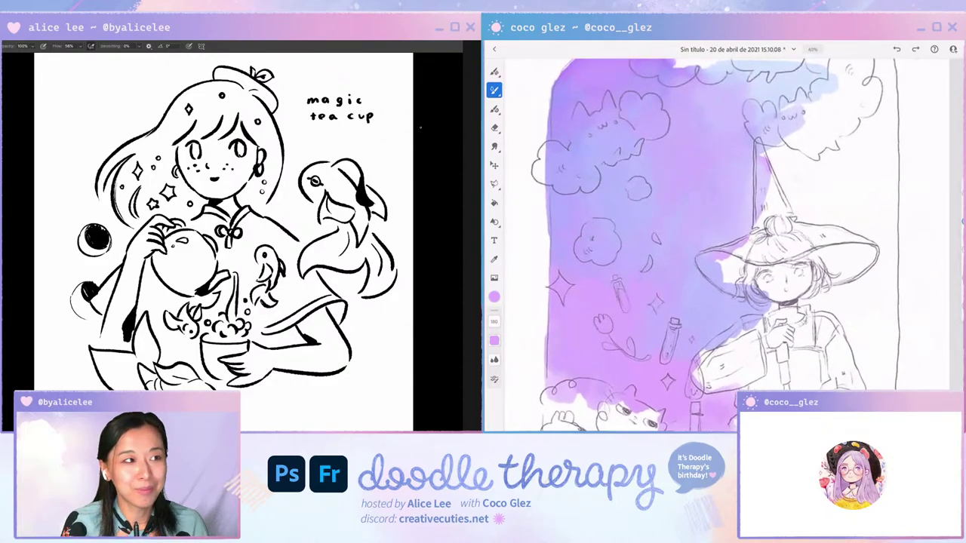
{"action": "mouse_move", "coordinate": [764, 149]}
{"action": "left_mouse_down"}
{"action": "mouse_move", "coordinate": [774, 153]}
{"action": "mouse_move", "coordinate": [768, 162]}
{"action": "left_mouse_up"}
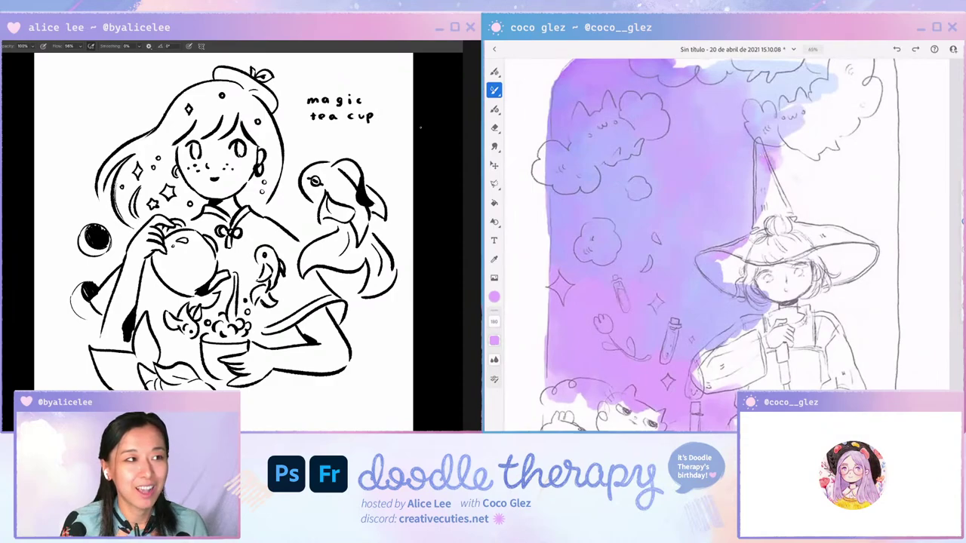
{"action": "mouse_move", "coordinate": [732, 256]}
{"action": "left_mouse_down"}
{"action": "mouse_move", "coordinate": [750, 240]}
{"action": "mouse_move", "coordinate": [734, 271]}
{"action": "left_mouse_up"}
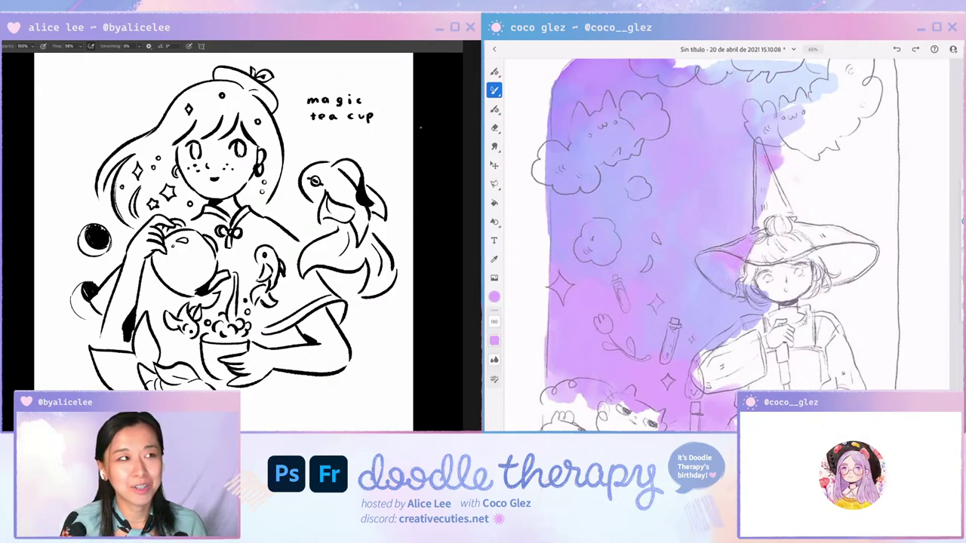
{"action": "left_click_drag", "start_coordinate": [740, 265], "coordinate": [746, 287]}
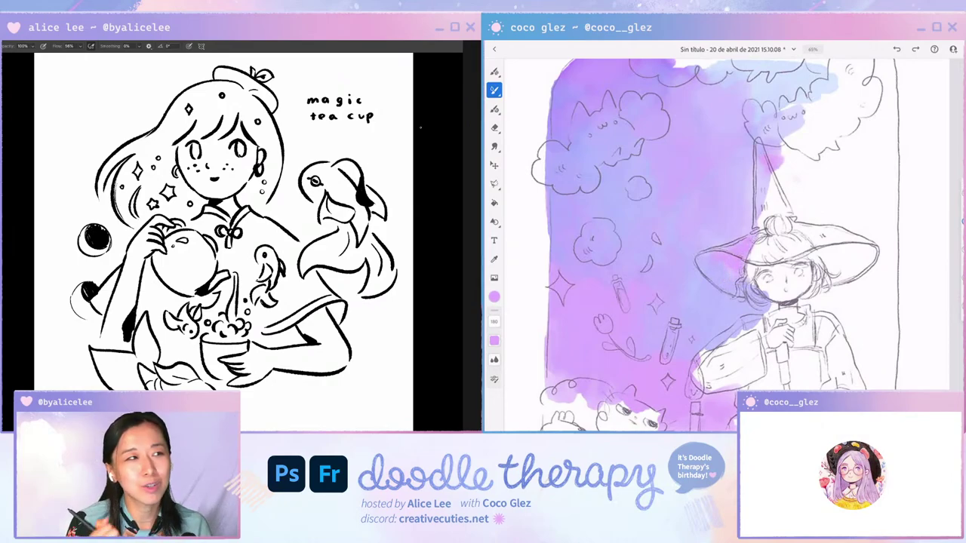
{"action": "mouse_move", "coordinate": [762, 208]}
{"action": "left_mouse_down"}
{"action": "mouse_move", "coordinate": [758, 226]}
{"action": "mouse_move", "coordinate": [774, 181]}
{"action": "left_mouse_up"}
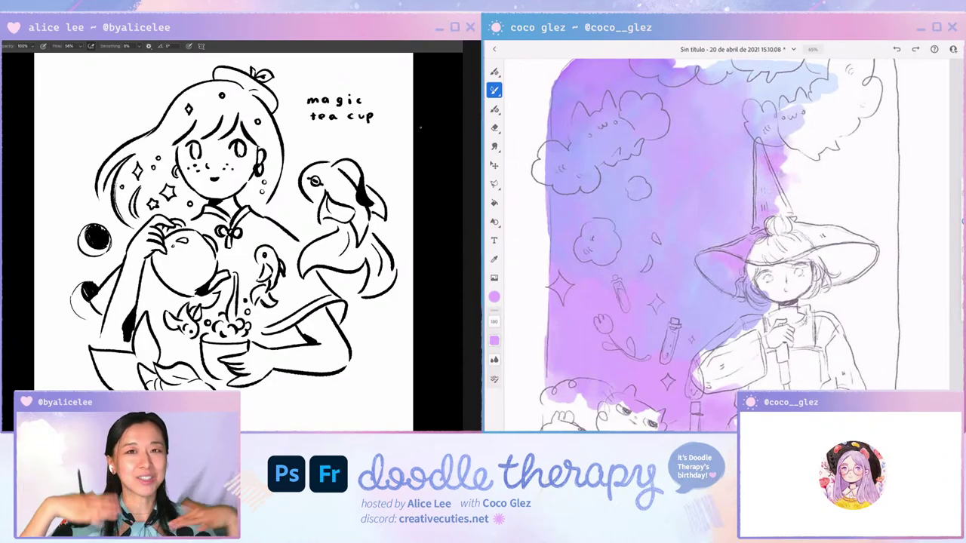
Paint purple watercolor over the small cat cloud and the sky beyond the hat to the frame edge, and sample a lavender-blue from the background.
{"action": "mouse_move", "coordinate": [790, 107]}
{"action": "left_mouse_down"}
{"action": "mouse_move", "coordinate": [800, 133]}
{"action": "mouse_move", "coordinate": [813, 118]}
{"action": "left_mouse_up"}
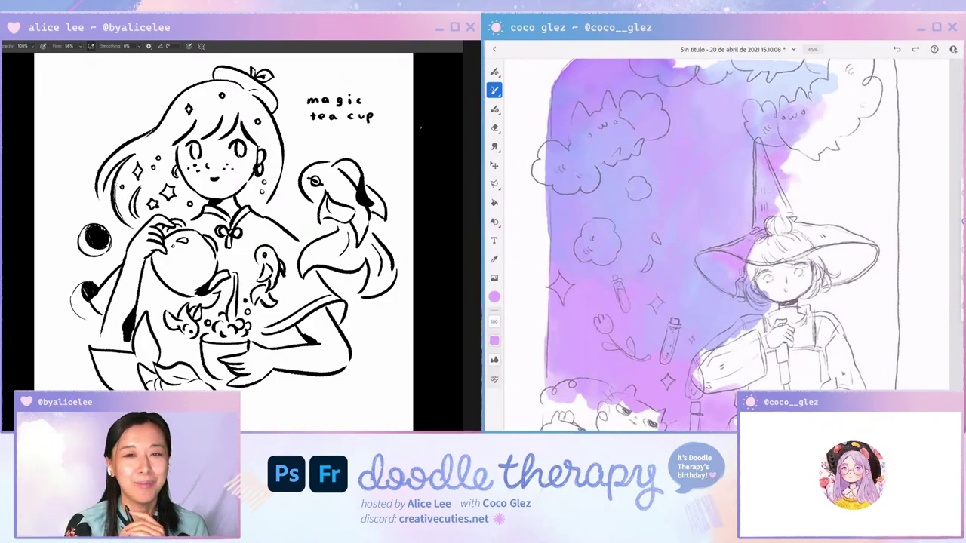
{"action": "mouse_move", "coordinate": [785, 155]}
{"action": "left_mouse_down"}
{"action": "mouse_move", "coordinate": [803, 171]}
{"action": "mouse_move", "coordinate": [806, 147]}
{"action": "left_mouse_up"}
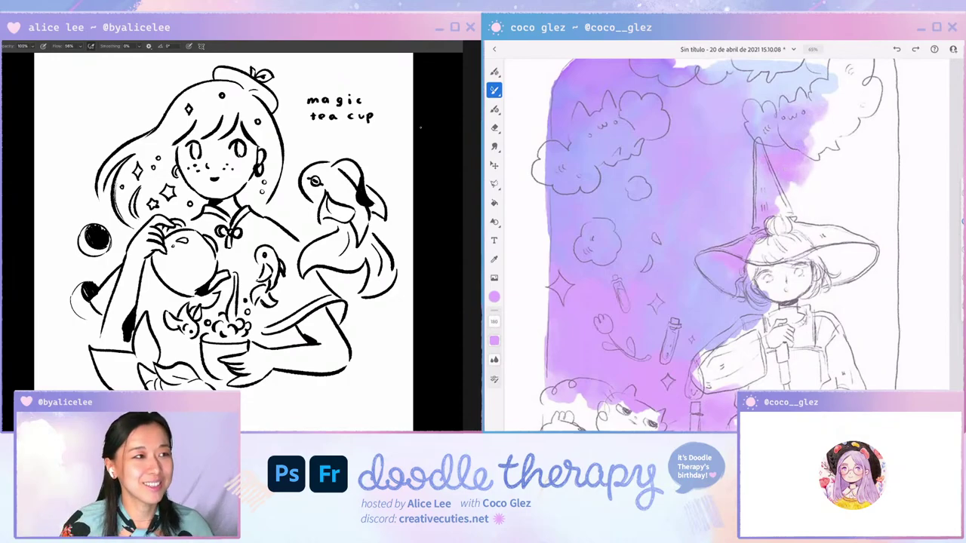
{"action": "mouse_move", "coordinate": [801, 184]}
{"action": "left_mouse_down"}
{"action": "mouse_move", "coordinate": [784, 203]}
{"action": "mouse_move", "coordinate": [797, 221]}
{"action": "mouse_move", "coordinate": [811, 183]}
{"action": "left_mouse_up"}
{"action": "left_click_drag", "start_coordinate": [717, 227], "coordinate": [699, 288]}
{"action": "mouse_move", "coordinate": [818, 134]}
{"action": "left_mouse_down"}
{"action": "mouse_move", "coordinate": [833, 147]}
{"action": "mouse_move", "coordinate": [797, 194]}
{"action": "left_mouse_up"}
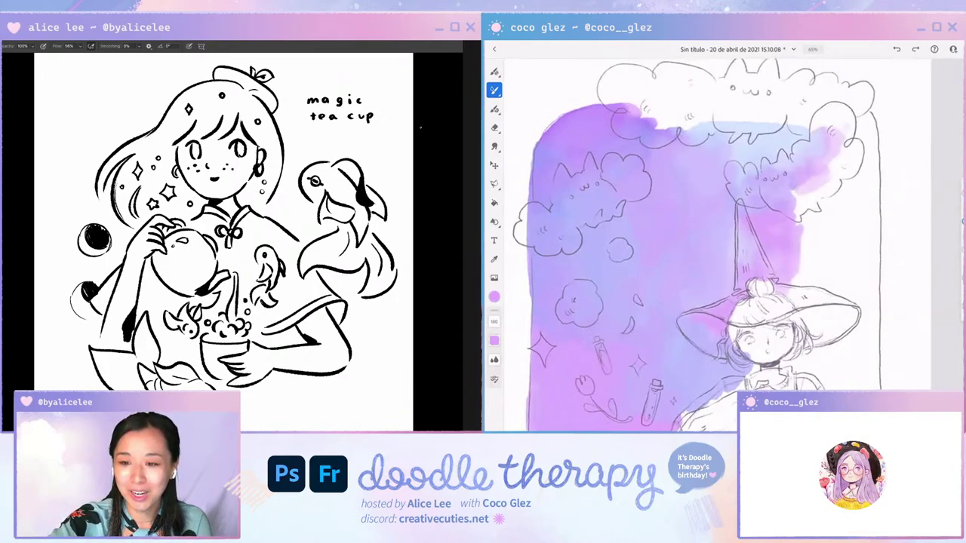
{"action": "mouse_move", "coordinate": [846, 130]}
{"action": "left_mouse_down"}
{"action": "mouse_move", "coordinate": [835, 142]}
{"action": "mouse_move", "coordinate": [843, 122]}
{"action": "mouse_move", "coordinate": [864, 127]}
{"action": "mouse_move", "coordinate": [864, 147]}
{"action": "mouse_move", "coordinate": [869, 115]}
{"action": "mouse_move", "coordinate": [873, 152]}
{"action": "mouse_move", "coordinate": [817, 160]}
{"action": "mouse_move", "coordinate": [798, 192]}
{"action": "mouse_move", "coordinate": [817, 210]}
{"action": "mouse_move", "coordinate": [847, 177]}
{"action": "mouse_move", "coordinate": [854, 198]}
{"action": "mouse_move", "coordinate": [874, 182]}
{"action": "mouse_move", "coordinate": [874, 197]}
{"action": "mouse_move", "coordinate": [810, 235]}
{"action": "mouse_move", "coordinate": [815, 243]}
{"action": "mouse_move", "coordinate": [851, 225]}
{"action": "mouse_move", "coordinate": [870, 204]}
{"action": "mouse_move", "coordinate": [876, 214]}
{"action": "mouse_move", "coordinate": [861, 235]}
{"action": "mouse_move", "coordinate": [875, 237]}
{"action": "mouse_move", "coordinate": [847, 252]}
{"action": "mouse_move", "coordinate": [812, 250]}
{"action": "left_mouse_up"}
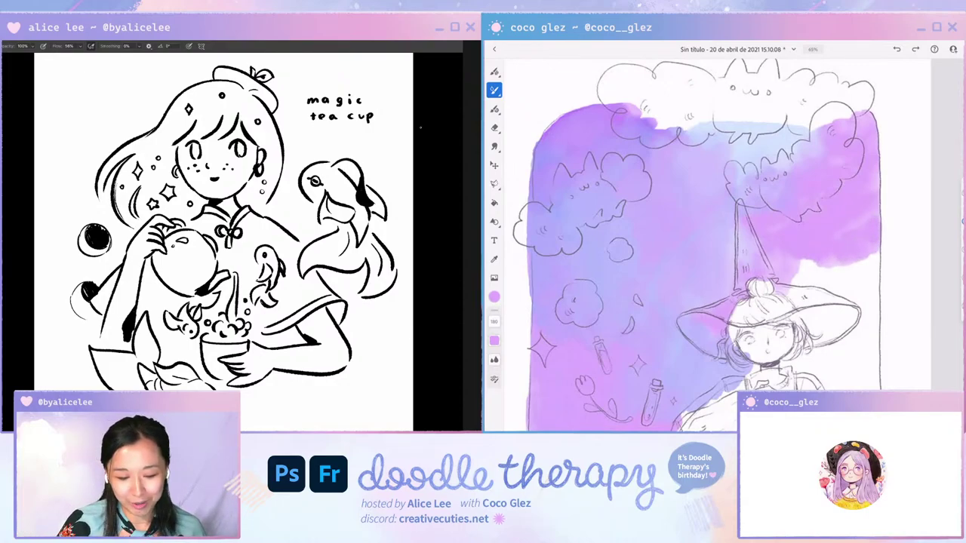
{"action": "left_click", "coordinate": [599, 258]}
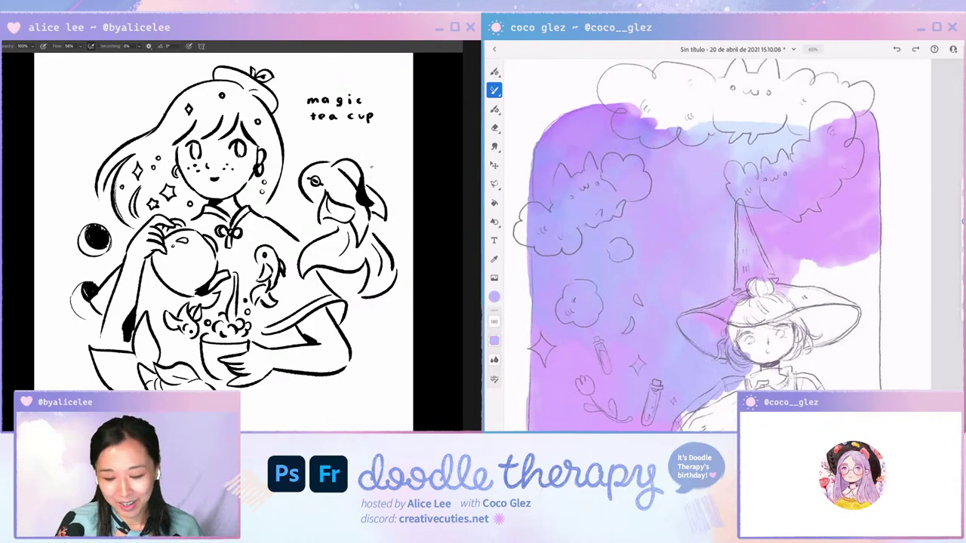
{"action": "key", "text": "ctrl+minus"}
{"action": "key", "text": "ctrl+plus"}
{"action": "mouse_move", "coordinate": [800, 264]}
{"action": "left_mouse_down"}
{"action": "mouse_move", "coordinate": [841, 276]}
{"action": "mouse_move", "coordinate": [795, 293]}
{"action": "mouse_move", "coordinate": [674, 241]}
{"action": "left_mouse_up"}
{"action": "key", "text": "ctrl+z"}
{"action": "key", "text": "ctrl+z"}
Select the girl's line art layer and the moons layer in turn and set each to 30% opacity.
{"action": "left_click", "coordinate": [376, 183], "text": "ctrl"}
{"action": "left_click", "coordinate": [375, 182]}
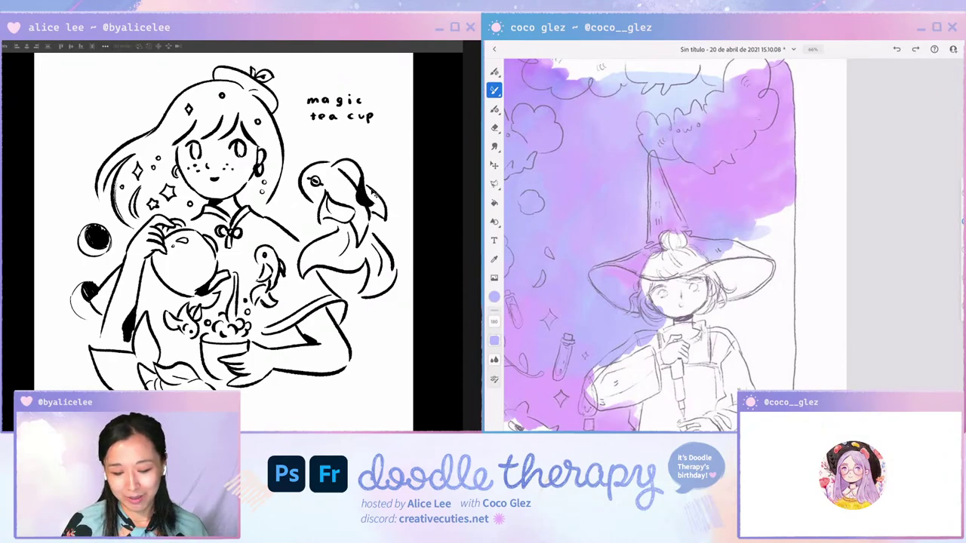
{"action": "left_click_drag", "start_coordinate": [365, 192], "coordinate": [367, 183]}
{"action": "key", "text": "ctrl+z"}
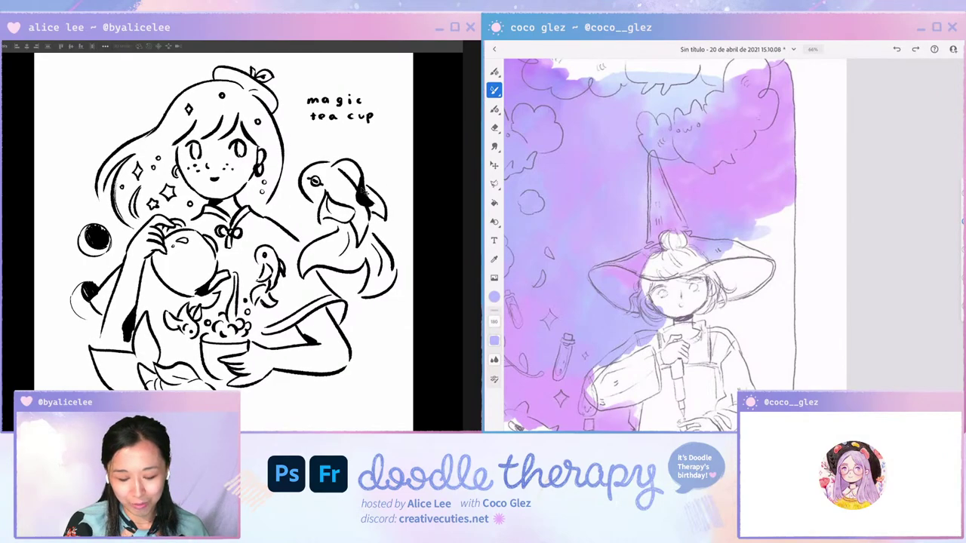
{"action": "key", "text": "3"}
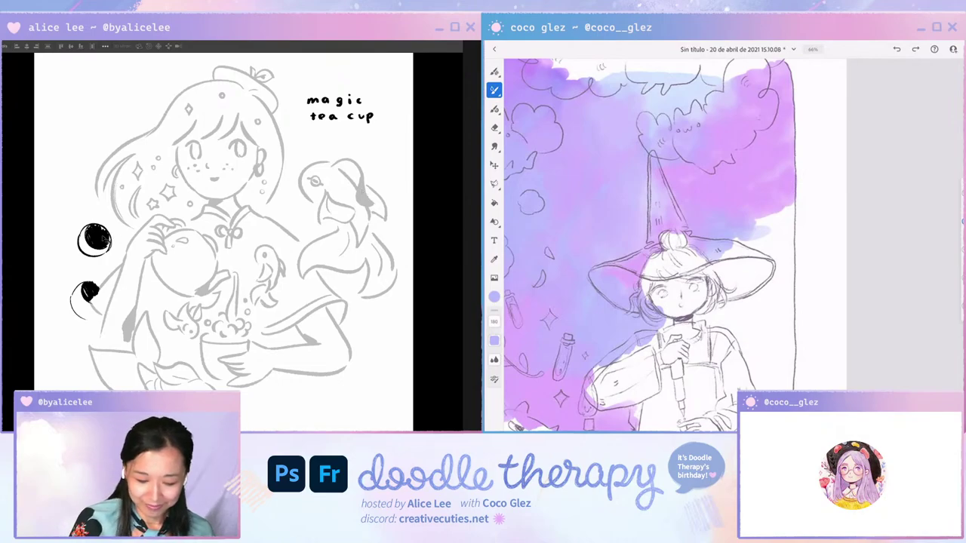
{"action": "key", "text": "3"}
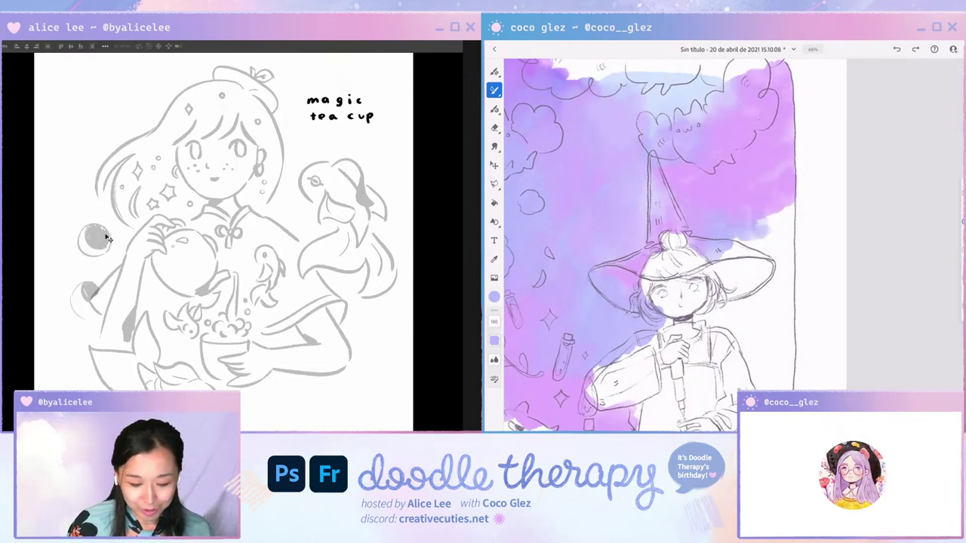
{"action": "key", "text": "e"}
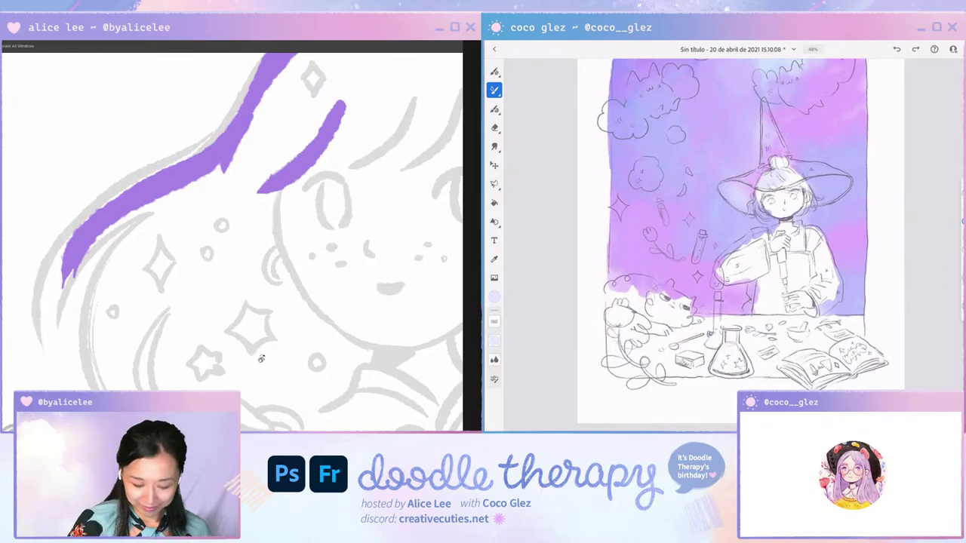
Clean up the flowing purple hair strand and paint a second strand curving down beside the stars.
{"action": "left_click_drag", "start_coordinate": [262, 355], "coordinate": [355, 225]}
{"action": "mouse_move", "coordinate": [142, 246]}
{"action": "left_mouse_down"}
{"action": "mouse_move", "coordinate": [159, 306]}
{"action": "mouse_move", "coordinate": [141, 288]}
{"action": "mouse_move", "coordinate": [167, 335]}
{"action": "mouse_move", "coordinate": [160, 213]}
{"action": "mouse_move", "coordinate": [156, 319]}
{"action": "mouse_move", "coordinate": [193, 168]}
{"action": "mouse_move", "coordinate": [159, 237]}
{"action": "mouse_move", "coordinate": [199, 160]}
{"action": "left_mouse_up"}
{"action": "left_click_drag", "start_coordinate": [339, 235], "coordinate": [344, 216]}
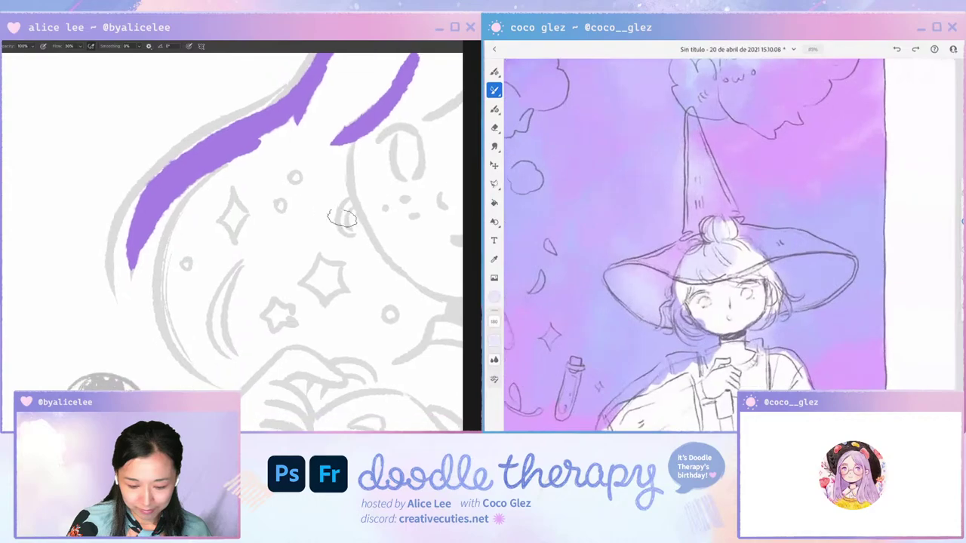
{"action": "mouse_move", "coordinate": [255, 157]}
{"action": "left_mouse_down"}
{"action": "mouse_move", "coordinate": [238, 164]}
{"action": "mouse_move", "coordinate": [238, 371]}
{"action": "left_mouse_up"}
{"action": "left_click_drag", "start_coordinate": [187, 296], "coordinate": [201, 236]}
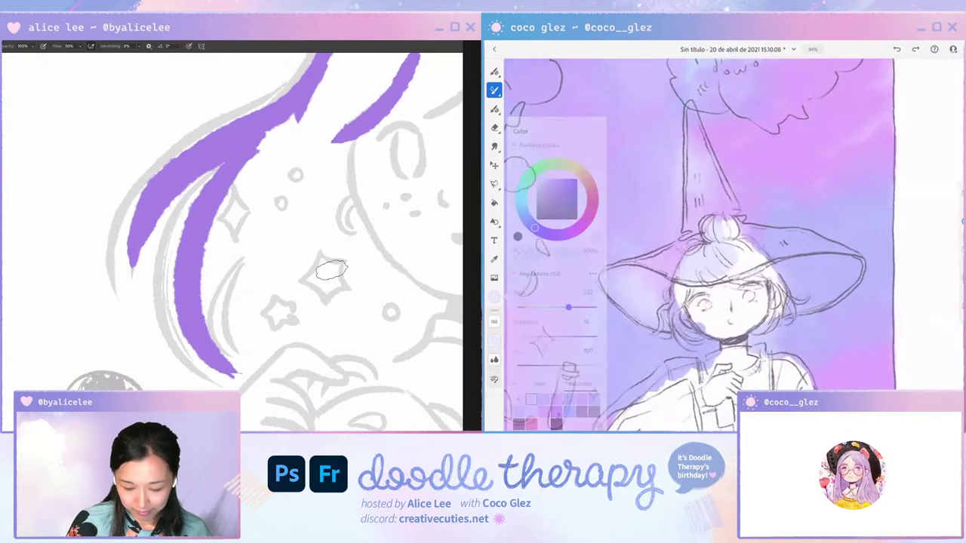
Outline the hair in purple from the beret down to the shoulder, along the cheek, and at the lower strand's tip.
{"action": "key", "text": "ctrl+minus"}
{"action": "key", "text": "ctrl+minus"}
{"action": "key", "text": "ctrl+minus"}
{"action": "left_click_drag", "start_coordinate": [378, 188], "coordinate": [338, 204]}
{"action": "key", "text": "ctrl+plus"}
{"action": "key", "text": "ctrl+plus"}
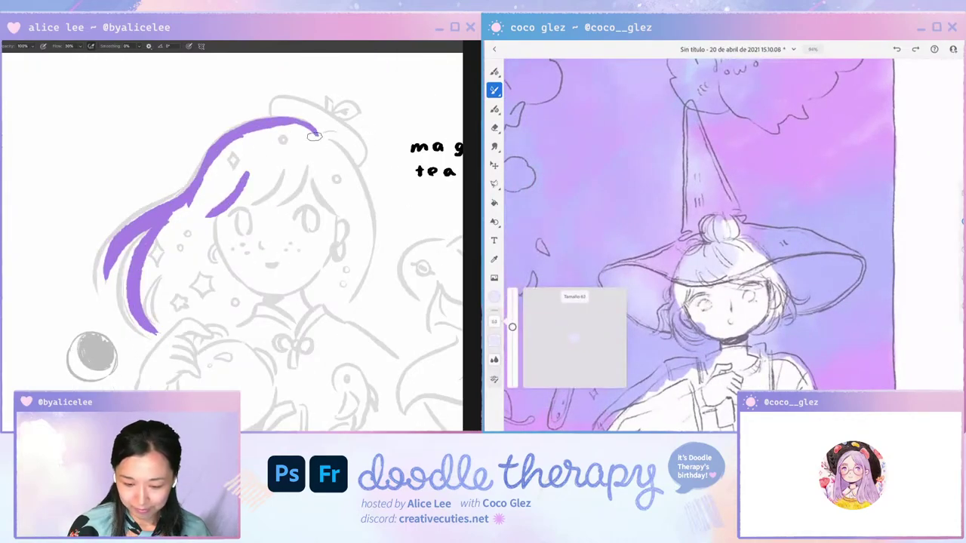
{"action": "left_click_drag", "start_coordinate": [325, 138], "coordinate": [378, 237]}
{"action": "mouse_move", "coordinate": [362, 183]}
{"action": "left_mouse_down"}
{"action": "mouse_move", "coordinate": [373, 244]}
{"action": "mouse_move", "coordinate": [326, 310]}
{"action": "left_mouse_up"}
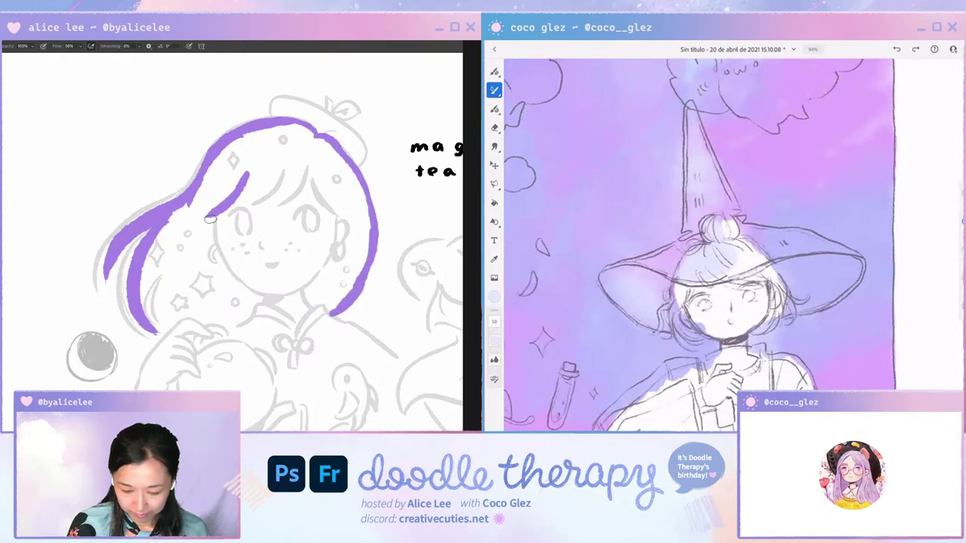
{"action": "left_click_drag", "start_coordinate": [210, 218], "coordinate": [214, 261]}
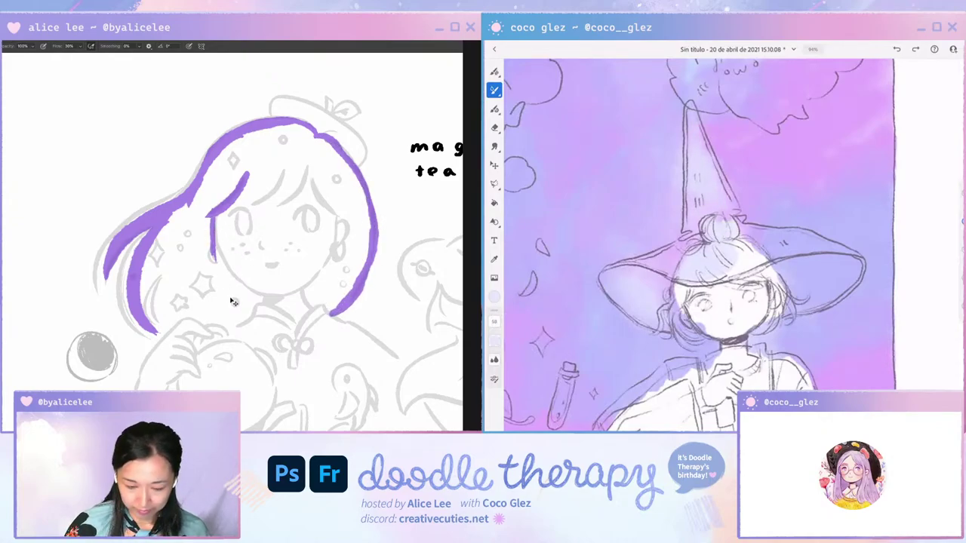
{"action": "left_click_drag", "start_coordinate": [142, 304], "coordinate": [175, 340]}
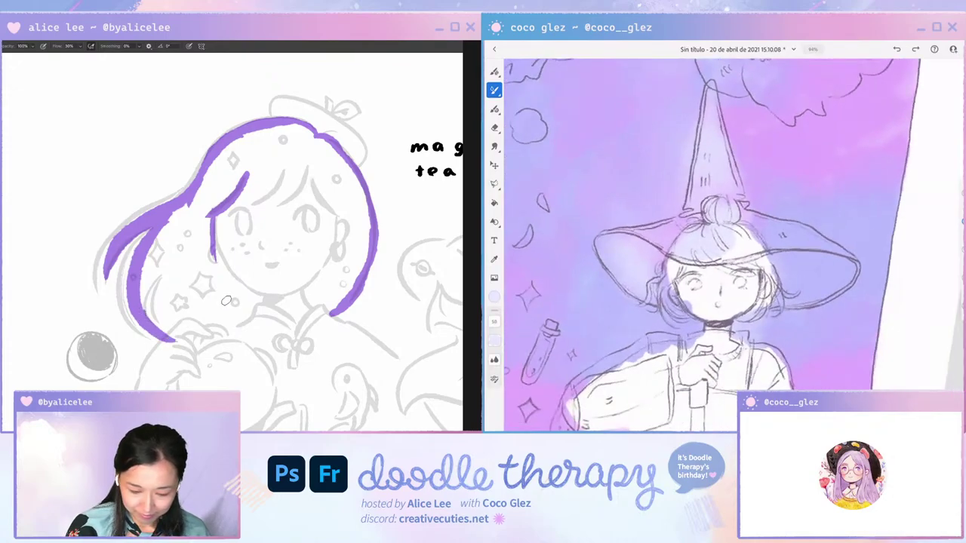
Paint the girl's bangs across the forehead in purple, filling in the pointed middle lock.
{"action": "key", "text": "r"}
{"action": "left_click_drag", "start_coordinate": [340, 227], "coordinate": [313, 104]}
{"action": "left_click_drag", "start_coordinate": [202, 147], "coordinate": [199, 219]}
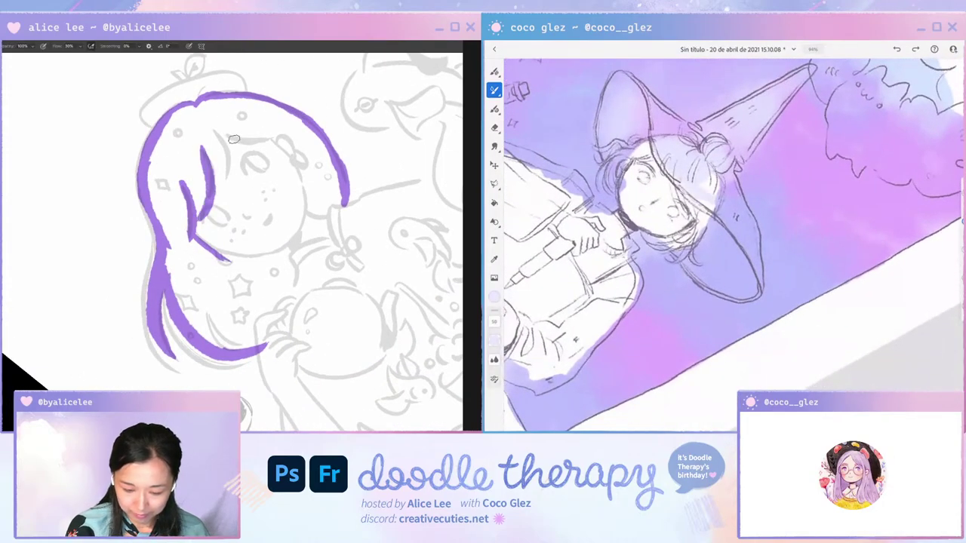
{"action": "mouse_move", "coordinate": [220, 133]}
{"action": "left_mouse_down"}
{"action": "mouse_move", "coordinate": [231, 177]}
{"action": "mouse_move", "coordinate": [225, 154]}
{"action": "mouse_move", "coordinate": [215, 162]}
{"action": "mouse_move", "coordinate": [220, 138]}
{"action": "mouse_move", "coordinate": [223, 173]}
{"action": "mouse_move", "coordinate": [227, 149]}
{"action": "left_mouse_up"}
{"action": "left_click_drag", "start_coordinate": [186, 194], "coordinate": [195, 240]}
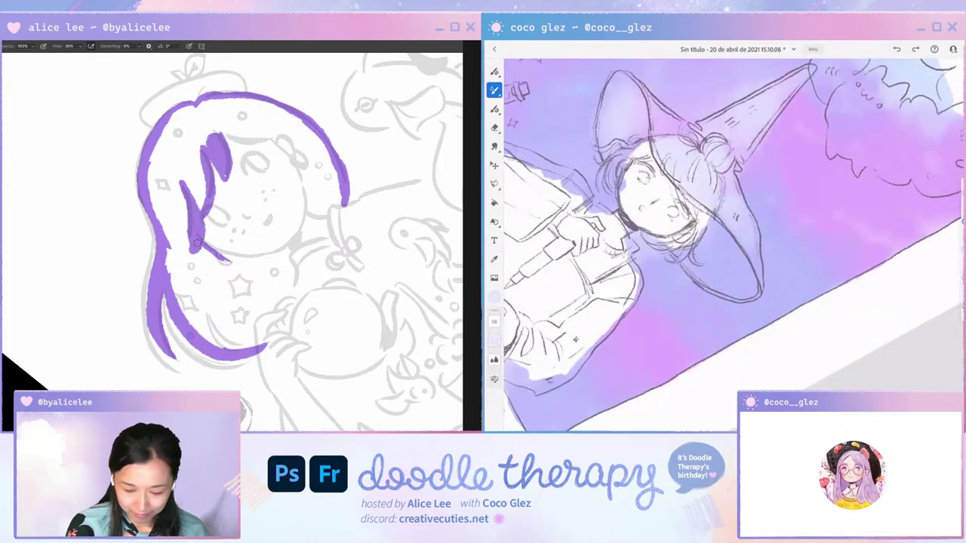
{"action": "key", "text": "ctrl+z"}
{"action": "left_click_drag", "start_coordinate": [190, 191], "coordinate": [188, 241]}
{"action": "key", "text": "Escape"}
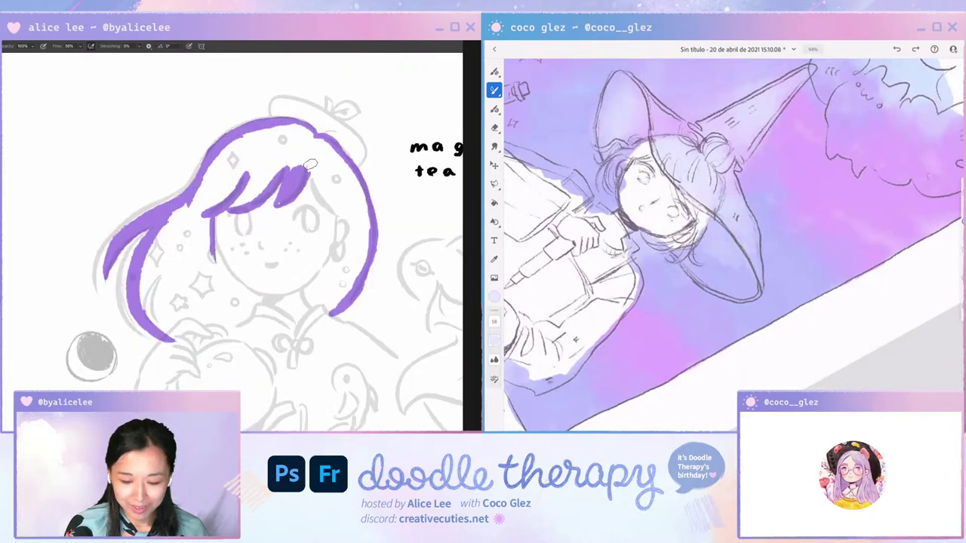
Outline the hair around the face in purple, from the bangs to the shoulder and along the opposite jawline.
{"action": "mouse_move", "coordinate": [310, 164]}
{"action": "left_mouse_down"}
{"action": "mouse_move", "coordinate": [341, 204]}
{"action": "mouse_move", "coordinate": [332, 253]}
{"action": "mouse_move", "coordinate": [301, 293]}
{"action": "mouse_move", "coordinate": [305, 304]}
{"action": "mouse_move", "coordinate": [326, 304]}
{"action": "left_mouse_up"}
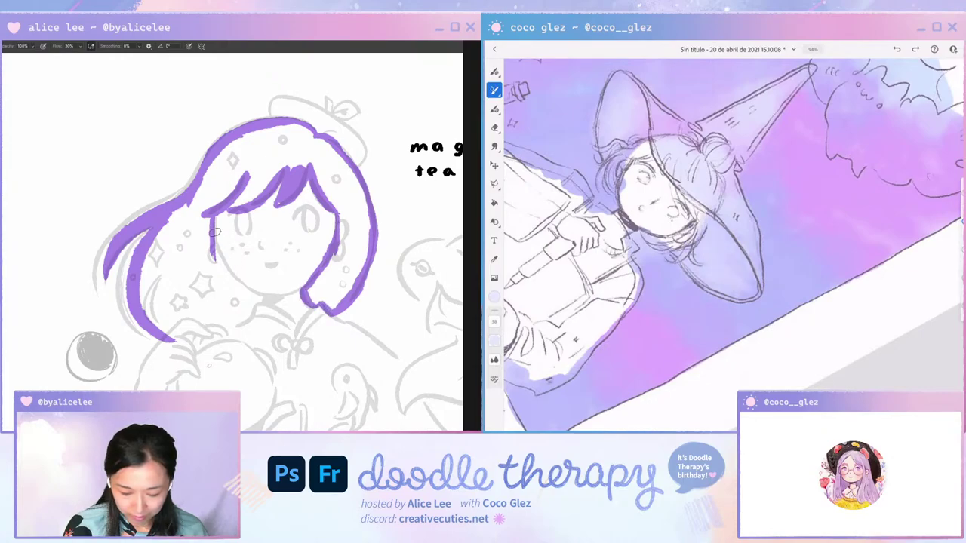
{"action": "left_click_drag", "start_coordinate": [215, 233], "coordinate": [227, 272]}
{"action": "mouse_move", "coordinate": [217, 218]}
{"action": "left_mouse_down"}
{"action": "mouse_move", "coordinate": [226, 272]}
{"action": "mouse_move", "coordinate": [216, 213]}
{"action": "mouse_move", "coordinate": [255, 296]}
{"action": "left_mouse_up"}
{"action": "left_click_drag", "start_coordinate": [225, 267], "coordinate": [266, 299]}
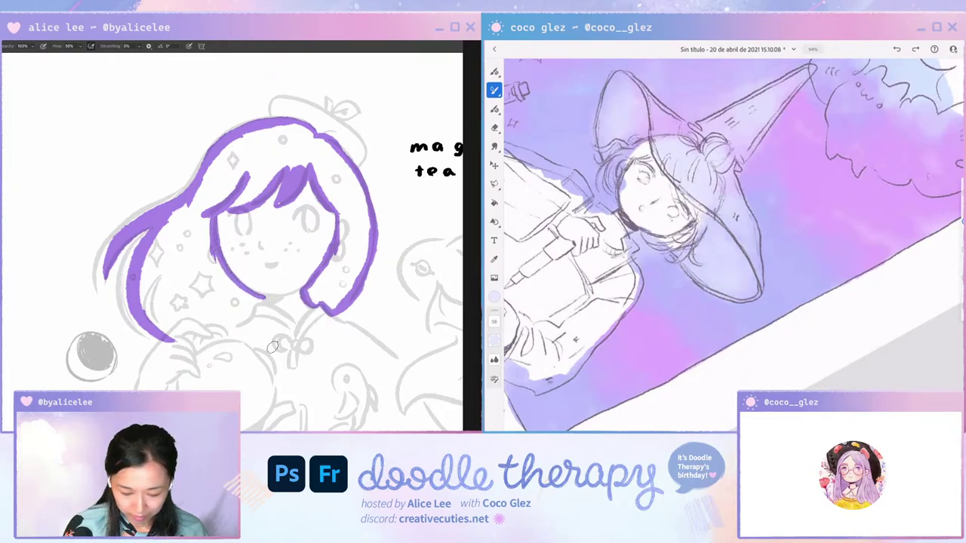
Close the hair outline with a purple stroke from the chin to the lower strand above the teapot hand.
{"action": "key", "text": "r"}
{"action": "left_click_drag", "start_coordinate": [327, 379], "coordinate": [391, 241]}
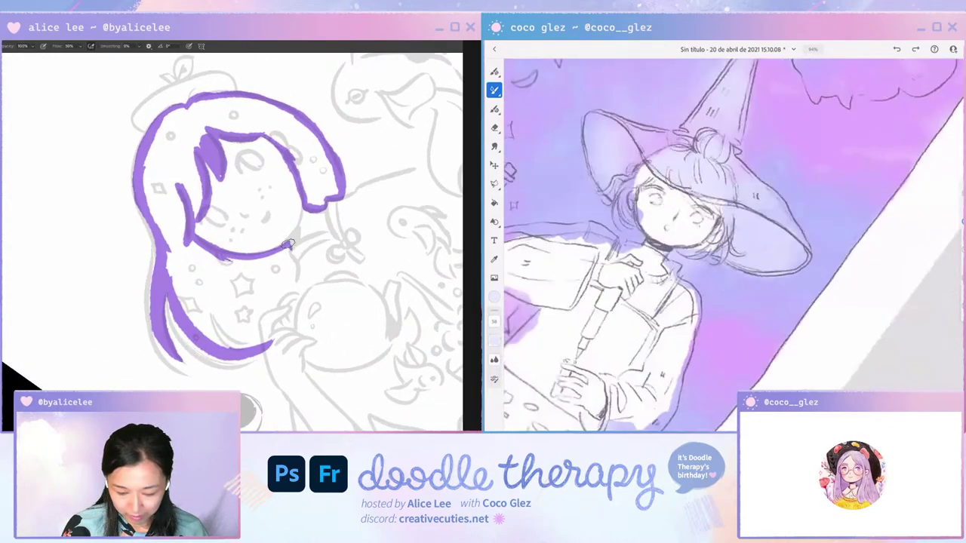
{"action": "mouse_move", "coordinate": [290, 244]}
{"action": "left_mouse_down"}
{"action": "mouse_move", "coordinate": [291, 329]}
{"action": "mouse_move", "coordinate": [269, 346]}
{"action": "left_mouse_up"}
{"action": "key", "text": "Escape"}
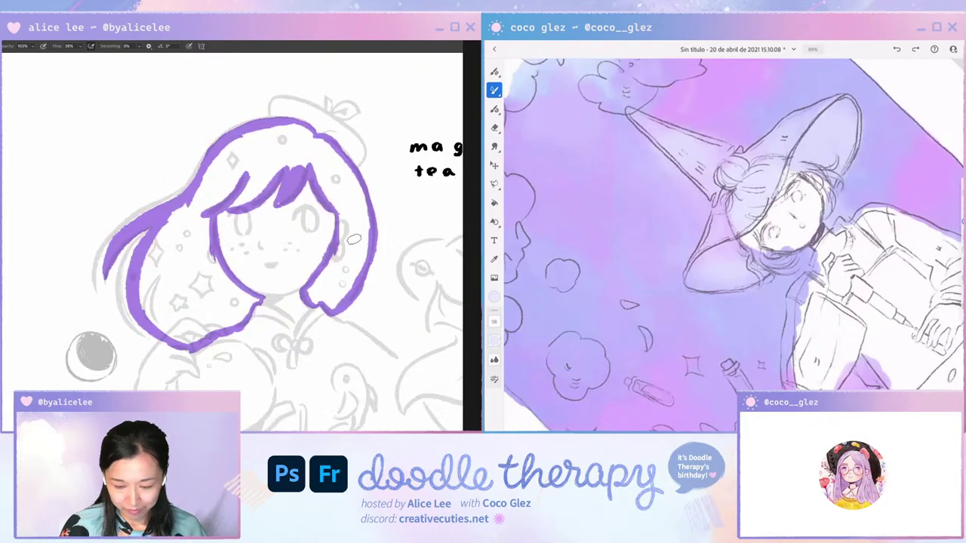
Select the area inside the hair outline, fill it with purple using the Gradient tool, and deselect.
{"action": "key", "text": "w"}
{"action": "left_click", "coordinate": [354, 241]}
{"action": "key", "text": "F2"}
{"action": "key", "text": "Return"}
{"action": "key", "text": "g"}
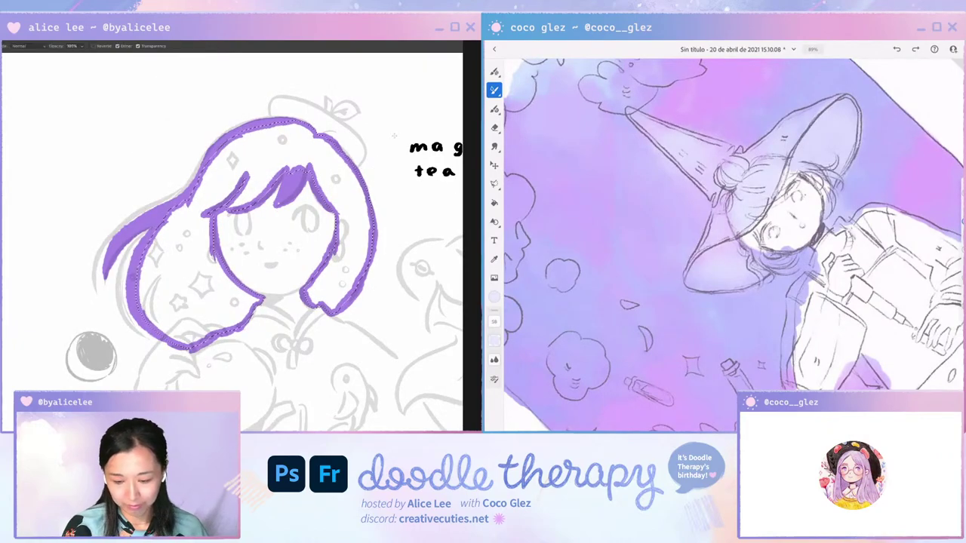
{"action": "left_click_drag", "start_coordinate": [394, 136], "coordinate": [405, 102]}
{"action": "key", "text": "ctrl+d"}
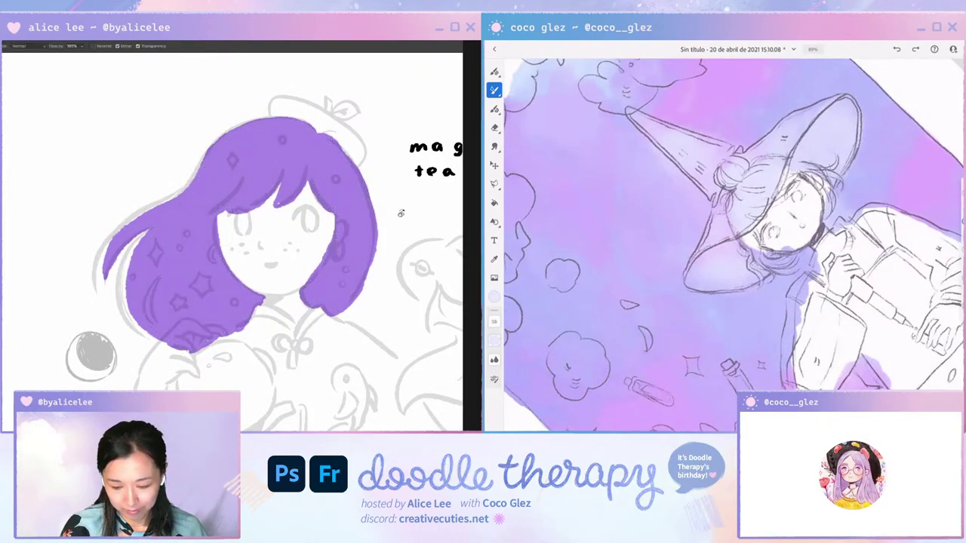
Touch up the crown of the purple hair where it meets the beret.
{"action": "key", "text": "r"}
{"action": "left_click_drag", "start_coordinate": [401, 211], "coordinate": [386, 133]}
{"action": "key", "text": "e"}
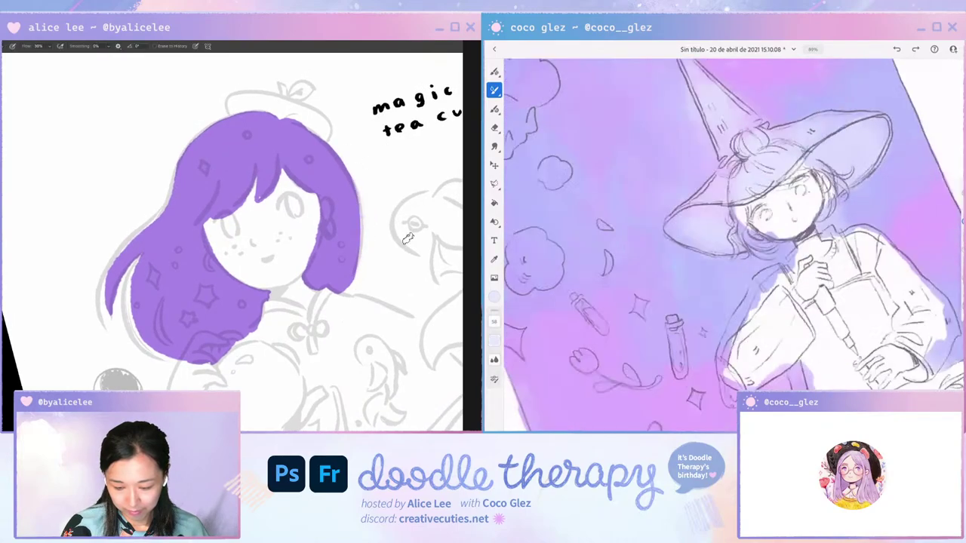
{"action": "key", "text": "r"}
{"action": "left_click_drag", "start_coordinate": [408, 243], "coordinate": [135, 234]}
{"action": "key", "text": "space"}
{"action": "mouse_move", "coordinate": [134, 176]}
{"action": "left_mouse_down"}
{"action": "mouse_move", "coordinate": [174, 127]}
{"action": "mouse_move", "coordinate": [178, 252]}
{"action": "mouse_move", "coordinate": [236, 307]}
{"action": "left_mouse_up"}
{"action": "key", "text": "b"}
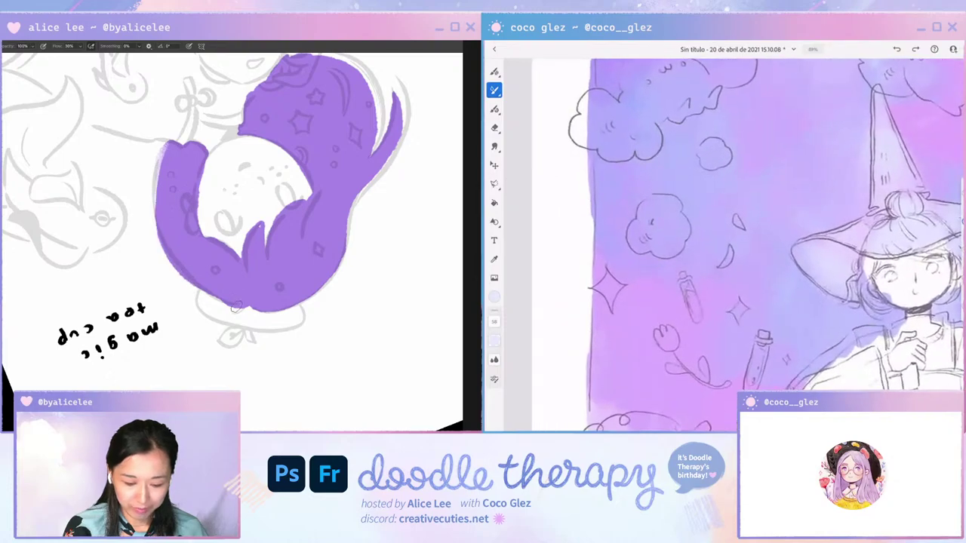
{"action": "key", "text": "Escape"}
{"action": "key", "text": "e"}
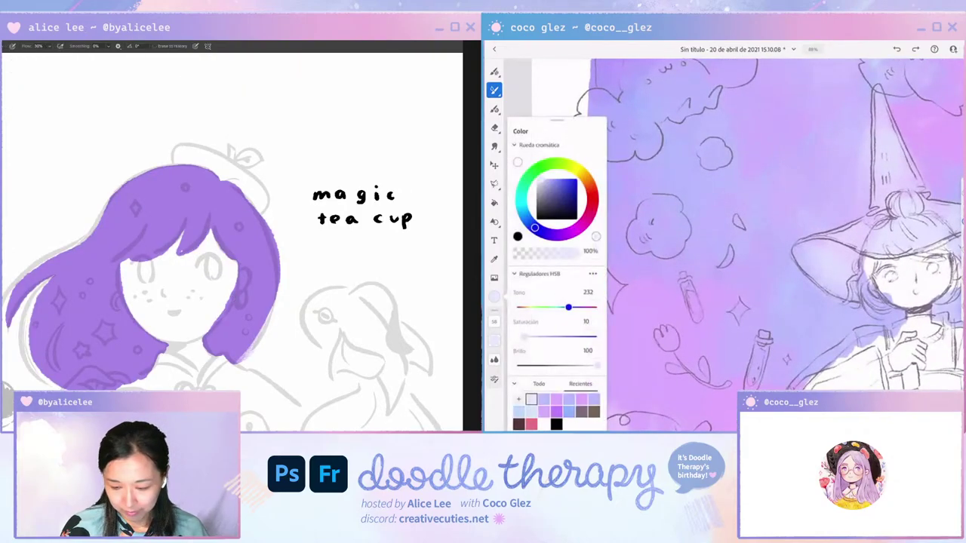
Pick a yellow hue for the witch illustration, and erase along the girl's outer hair edge opposite the flowing strands.
{"action": "key", "text": "r"}
{"action": "left_click", "coordinate": [582, 173]}
{"action": "left_click_drag", "start_coordinate": [135, 258], "coordinate": [251, 218]}
{"action": "key", "text": "e"}
{"action": "mouse_move", "coordinate": [166, 142]}
{"action": "left_mouse_down"}
{"action": "mouse_move", "coordinate": [153, 206]}
{"action": "mouse_move", "coordinate": [210, 287]}
{"action": "left_mouse_up"}
{"action": "mouse_move", "coordinate": [157, 179]}
{"action": "left_mouse_down"}
{"action": "mouse_move", "coordinate": [176, 272]}
{"action": "mouse_move", "coordinate": [175, 249]}
{"action": "mouse_move", "coordinate": [241, 311]}
{"action": "left_mouse_up"}
Brush purple over the trimmed hair edge and erase the roughness along the back of the girl's head.
{"action": "key", "text": "b"}
{"action": "mouse_move", "coordinate": [161, 144]}
{"action": "left_mouse_down"}
{"action": "mouse_move", "coordinate": [170, 260]}
{"action": "mouse_move", "coordinate": [246, 302]}
{"action": "mouse_move", "coordinate": [311, 210]}
{"action": "left_mouse_up"}
{"action": "key", "text": "r"}
{"action": "key", "text": "Escape"}
{"action": "mouse_move", "coordinate": [122, 227]}
{"action": "left_mouse_down"}
{"action": "mouse_move", "coordinate": [182, 147]}
{"action": "mouse_move", "coordinate": [195, 232]}
{"action": "left_mouse_up"}
{"action": "key", "text": "e"}
{"action": "left_click_drag", "start_coordinate": [179, 187], "coordinate": [217, 265]}
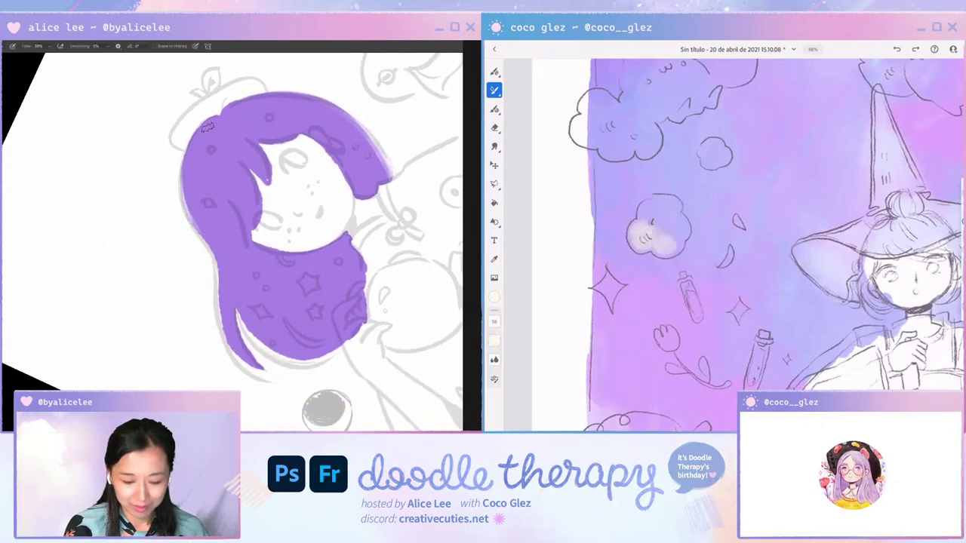
{"action": "key", "text": "b"}
{"action": "mouse_move", "coordinate": [186, 140]}
{"action": "left_mouse_down"}
{"action": "mouse_move", "coordinate": [195, 226]}
{"action": "mouse_move", "coordinate": [190, 214]}
{"action": "left_mouse_up"}
{"action": "key", "text": "ctrl+z"}
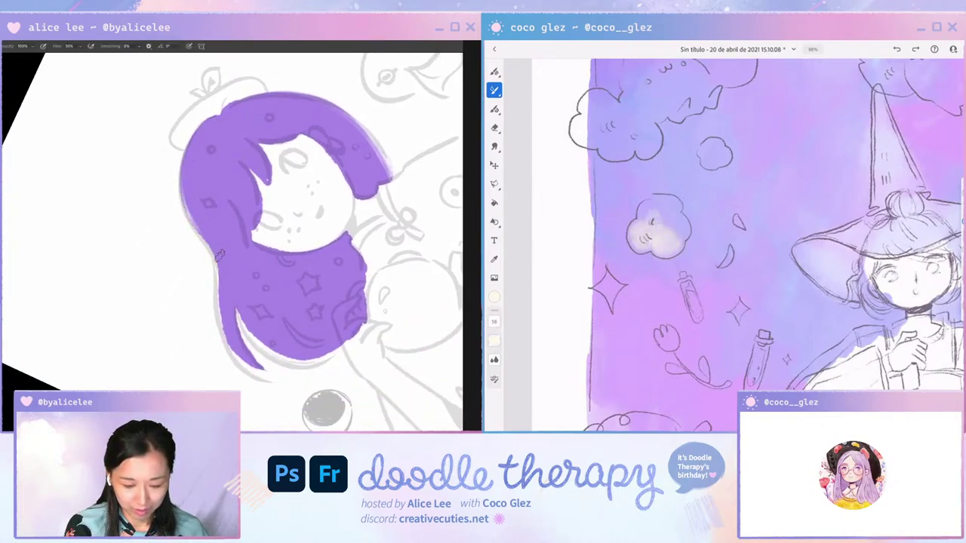
Soften the lower outer edge of the hair with purple brushwork above the teapot hand.
{"action": "key", "text": "r"}
{"action": "left_click_drag", "start_coordinate": [217, 296], "coordinate": [143, 176]}
{"action": "key", "text": "b"}
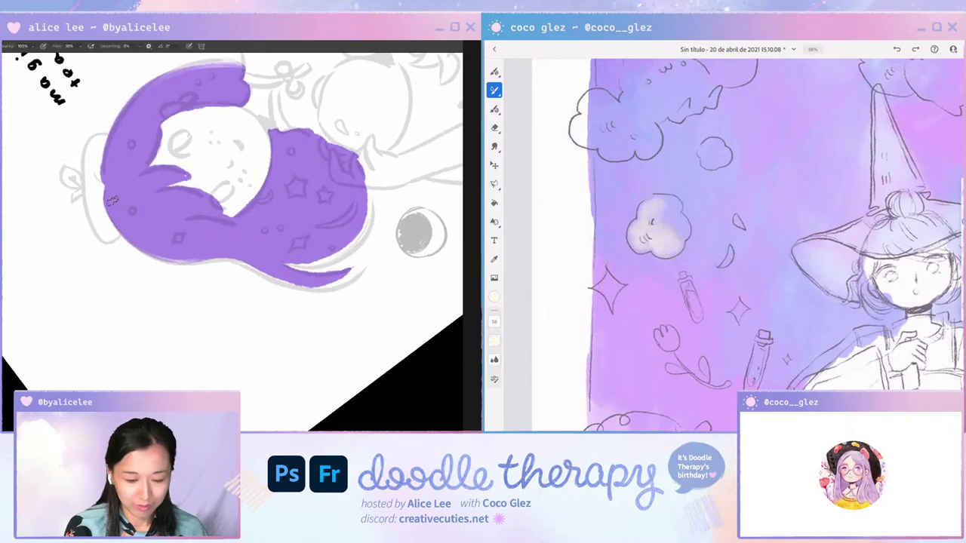
{"action": "key", "text": "Escape"}
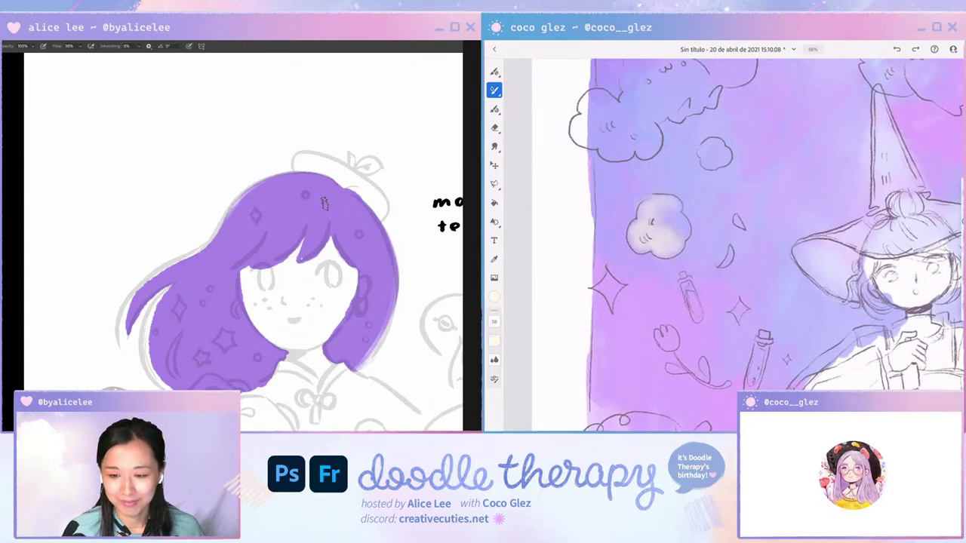
{"action": "left_click_drag", "start_coordinate": [353, 258], "coordinate": [364, 154]}
{"action": "key", "text": "r"}
{"action": "left_click_drag", "start_coordinate": [400, 242], "coordinate": [399, 213]}
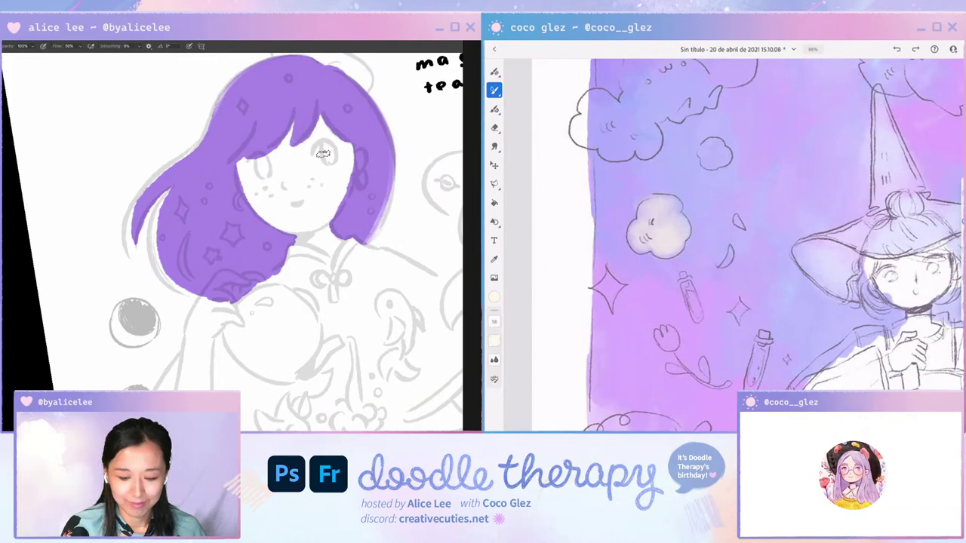
{"action": "left_click_drag", "start_coordinate": [168, 198], "coordinate": [241, 290]}
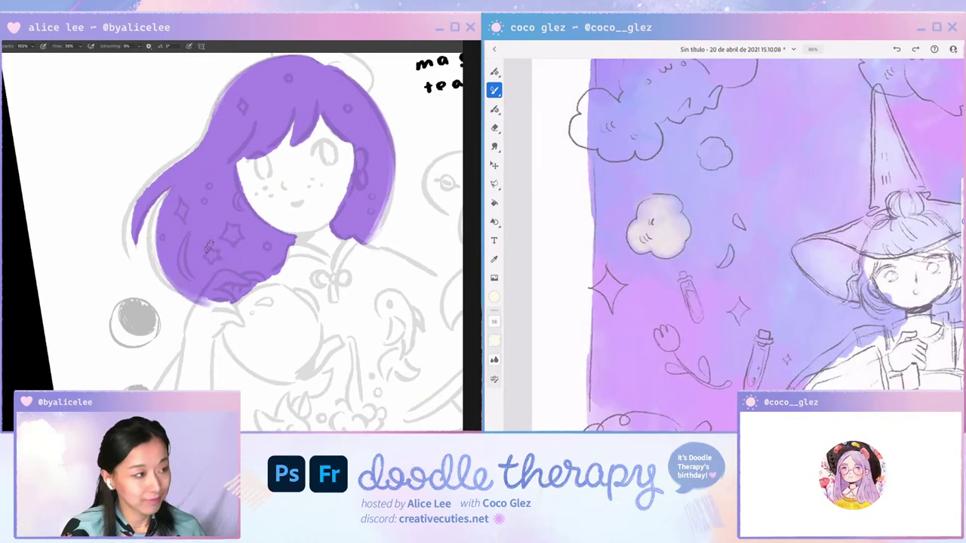
Refine the outer edge of the trailing hair strand, alternately erasing and repainting it in purple.
{"action": "key", "text": "r"}
{"action": "mouse_move", "coordinate": [180, 331]}
{"action": "left_mouse_down"}
{"action": "mouse_move", "coordinate": [222, 335]}
{"action": "mouse_move", "coordinate": [256, 307]}
{"action": "left_mouse_up"}
{"action": "key", "text": "e"}
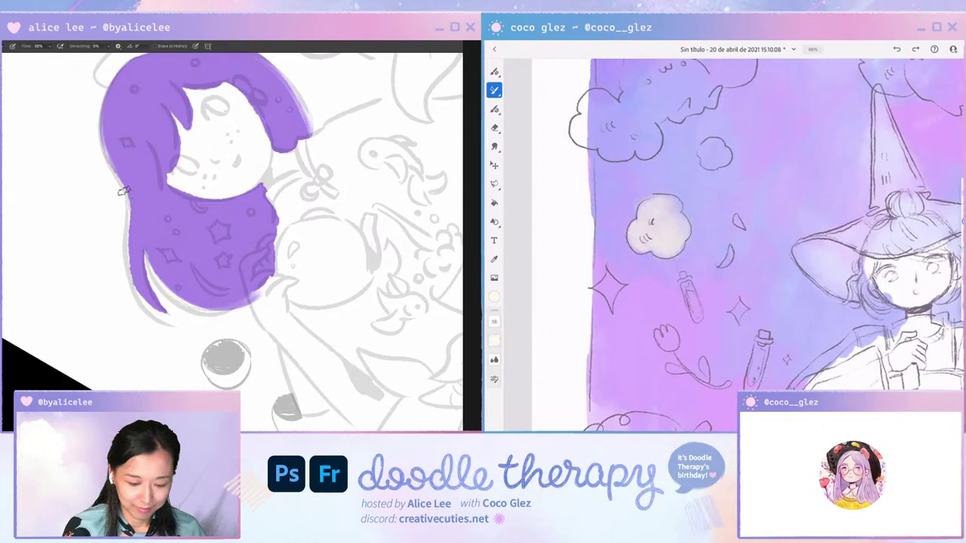
{"action": "mouse_move", "coordinate": [124, 191]}
{"action": "left_mouse_down"}
{"action": "mouse_move", "coordinate": [129, 238]}
{"action": "mouse_move", "coordinate": [166, 308]}
{"action": "left_mouse_up"}
{"action": "key", "text": "b"}
{"action": "left_click_drag", "start_coordinate": [128, 181], "coordinate": [166, 309]}
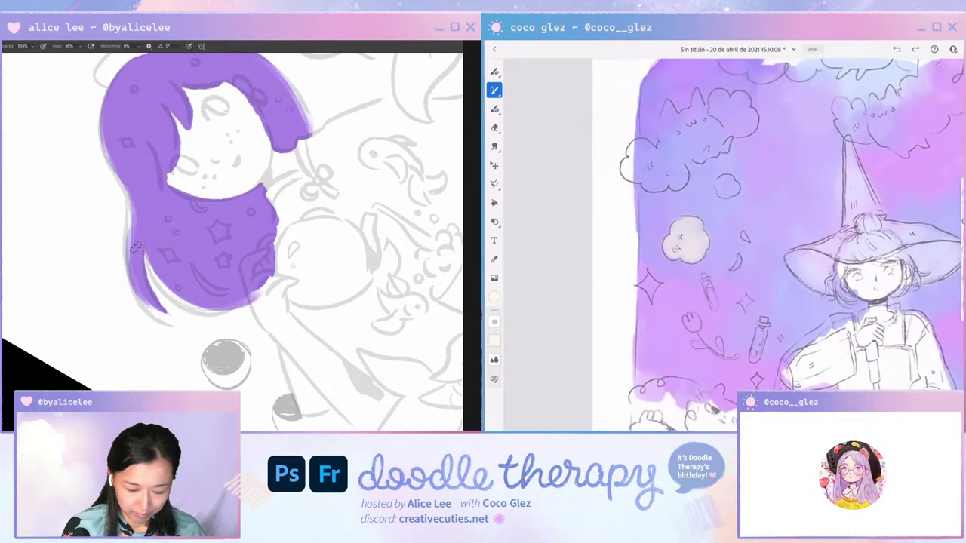
{"action": "key", "text": "e"}
{"action": "mouse_move", "coordinate": [135, 226]}
{"action": "left_mouse_down"}
{"action": "mouse_move", "coordinate": [128, 248]}
{"action": "mouse_move", "coordinate": [140, 301]}
{"action": "mouse_move", "coordinate": [132, 255]}
{"action": "mouse_move", "coordinate": [186, 314]}
{"action": "mouse_move", "coordinate": [130, 278]}
{"action": "mouse_move", "coordinate": [165, 315]}
{"action": "left_mouse_up"}
{"action": "key", "text": "Escape"}
Touch up the edges of the girl's bangs with a purple brush stroke.
{"action": "left_click_drag", "start_coordinate": [418, 119], "coordinate": [391, 141]}
{"action": "key", "text": "b"}
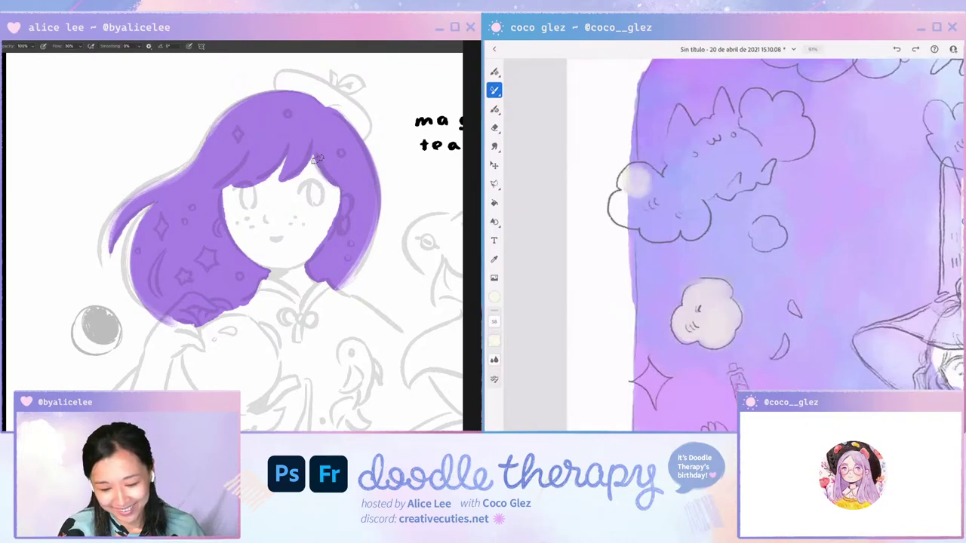
{"action": "key", "text": "r"}
{"action": "left_click_drag", "start_coordinate": [317, 141], "coordinate": [317, 235]}
{"action": "key", "text": "b"}
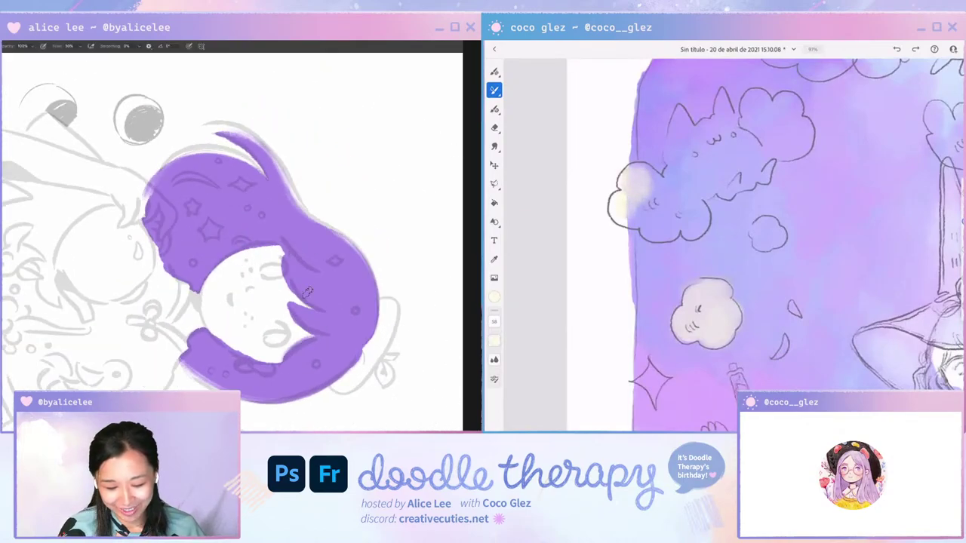
{"action": "mouse_move", "coordinate": [282, 261]}
{"action": "left_mouse_down"}
{"action": "mouse_move", "coordinate": [288, 289]}
{"action": "mouse_move", "coordinate": [314, 307]}
{"action": "left_mouse_up"}
{"action": "key", "text": "Escape"}
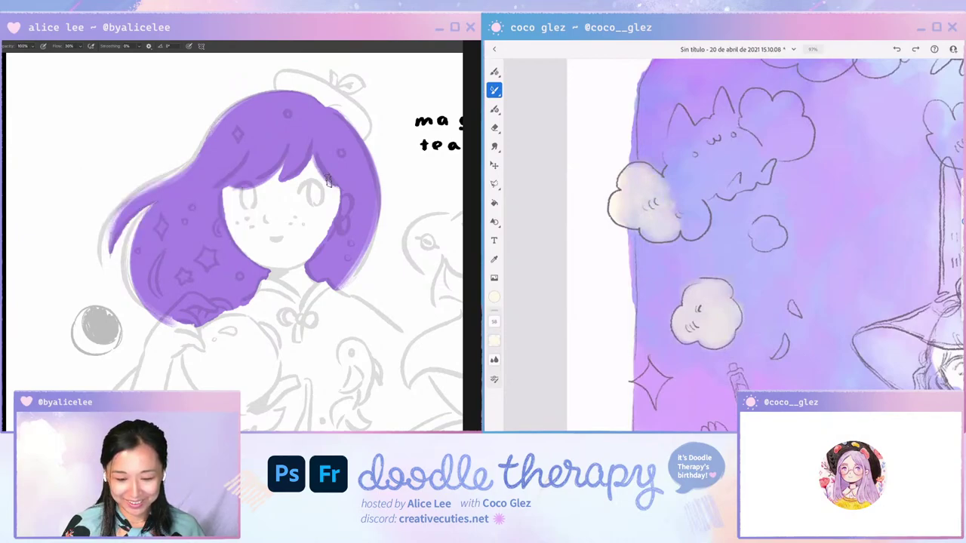
{"action": "key", "text": "r"}
{"action": "left_click_drag", "start_coordinate": [329, 179], "coordinate": [325, 79]}
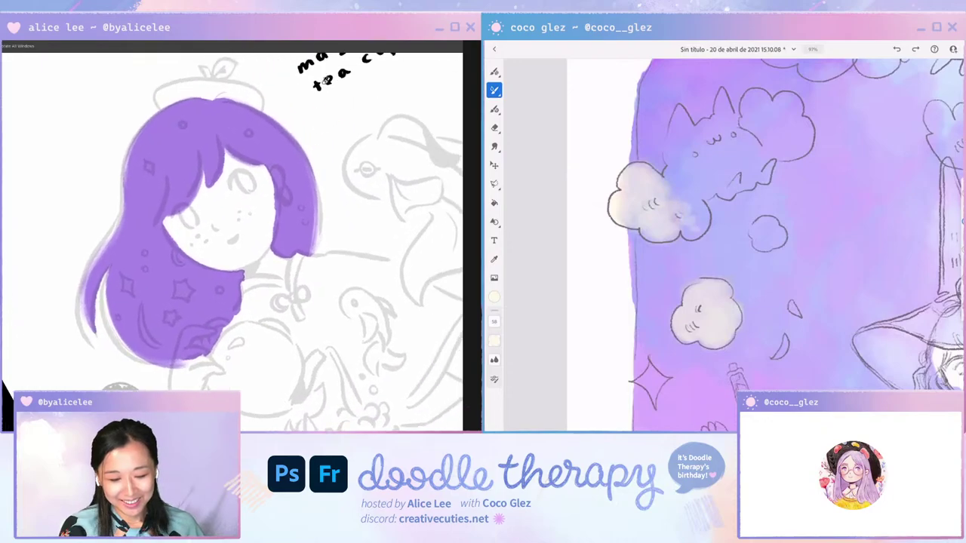
Paint a thick black curved lash over the upper edge of the girl's left eye sketch.
{"action": "key", "text": "ctrl+equal"}
{"action": "key", "text": "b"}
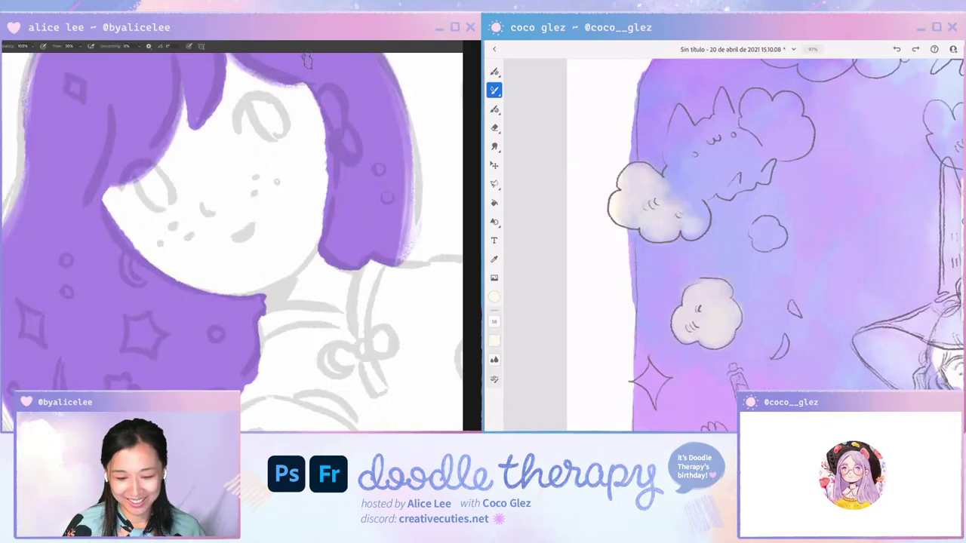
{"action": "left_click_drag", "start_coordinate": [306, 58], "coordinate": [302, 102]}
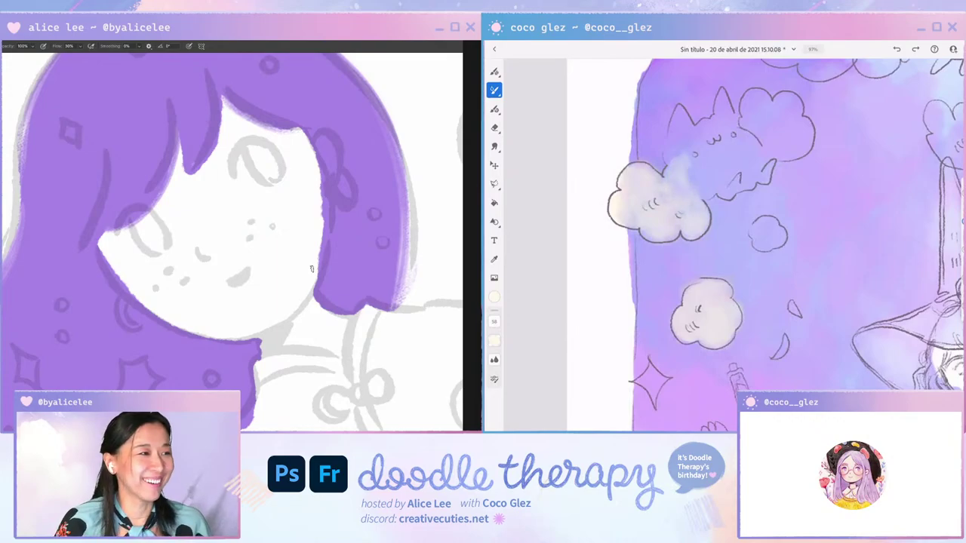
{"action": "mouse_move", "coordinate": [233, 171]}
{"action": "left_mouse_down"}
{"action": "mouse_move", "coordinate": [258, 138]}
{"action": "mouse_move", "coordinate": [247, 152]}
{"action": "mouse_move", "coordinate": [255, 141]}
{"action": "mouse_move", "coordinate": [270, 148]}
{"action": "mouse_move", "coordinate": [232, 179]}
{"action": "mouse_move", "coordinate": [252, 139]}
{"action": "mouse_move", "coordinate": [273, 143]}
{"action": "left_mouse_up"}
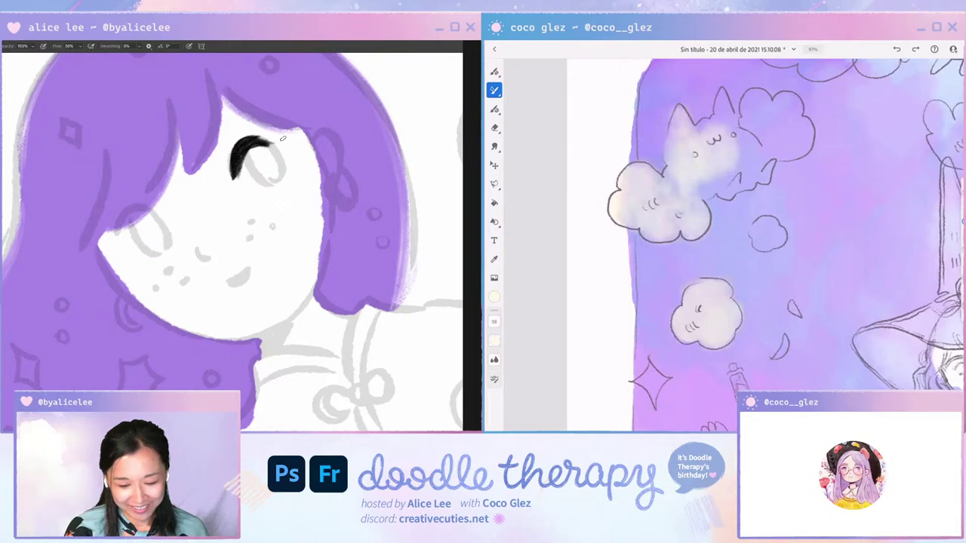
Transform the black lash to fine-tune its angle and position over the sketched eye.
{"action": "key", "text": "r"}
{"action": "left_click_drag", "start_coordinate": [225, 122], "coordinate": [283, 138]}
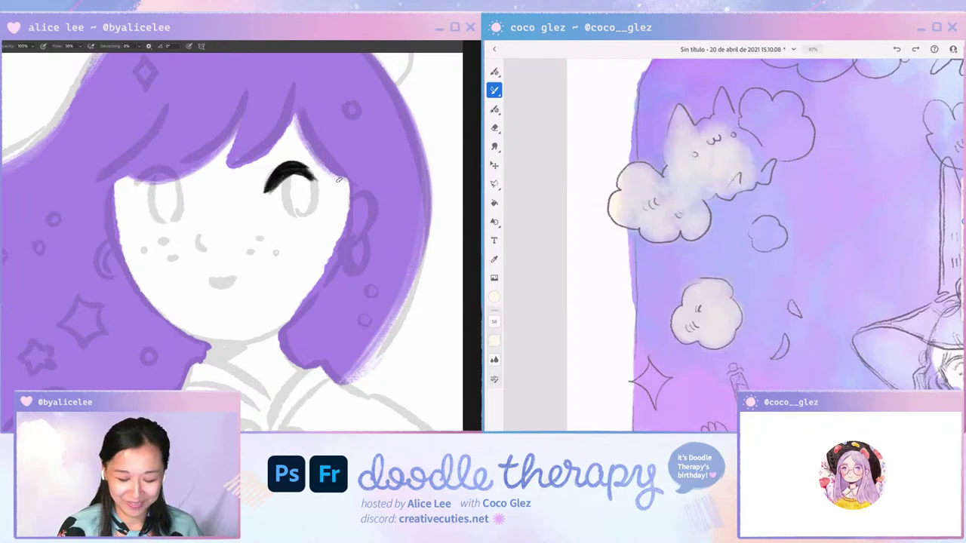
{"action": "key", "text": "ctrl+t"}
{"action": "left_click_drag", "start_coordinate": [333, 198], "coordinate": [331, 205]}
{"action": "left_click_drag", "start_coordinate": [313, 171], "coordinate": [315, 164]}
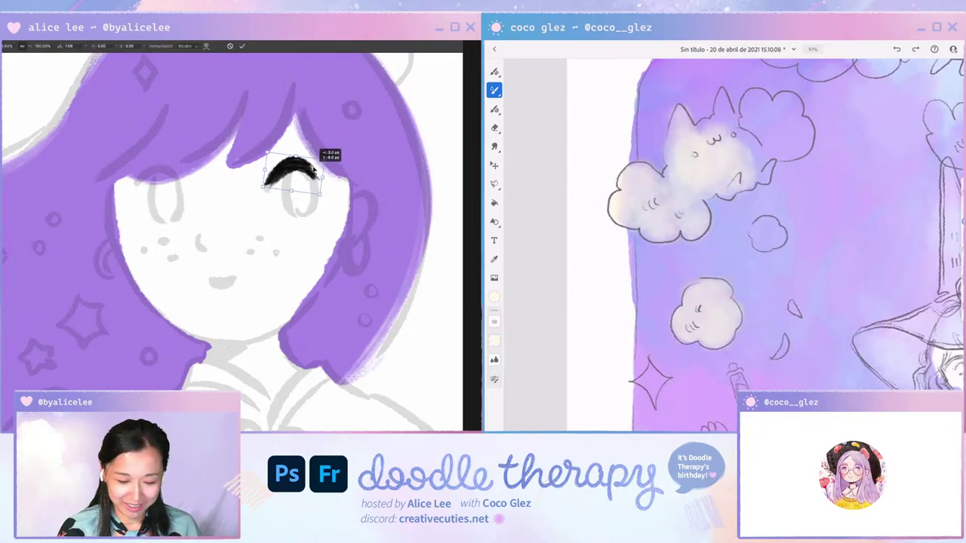
{"action": "key", "text": "Return"}
Refine the black lash's shape with small brush and eraser touches, filling out its arch and tapered inner end.
{"action": "key", "text": "space"}
{"action": "left_click_drag", "start_coordinate": [367, 206], "coordinate": [188, 147]}
{"action": "key", "text": "r"}
{"action": "key", "text": "space"}
{"action": "left_click_drag", "start_coordinate": [246, 113], "coordinate": [276, 156]}
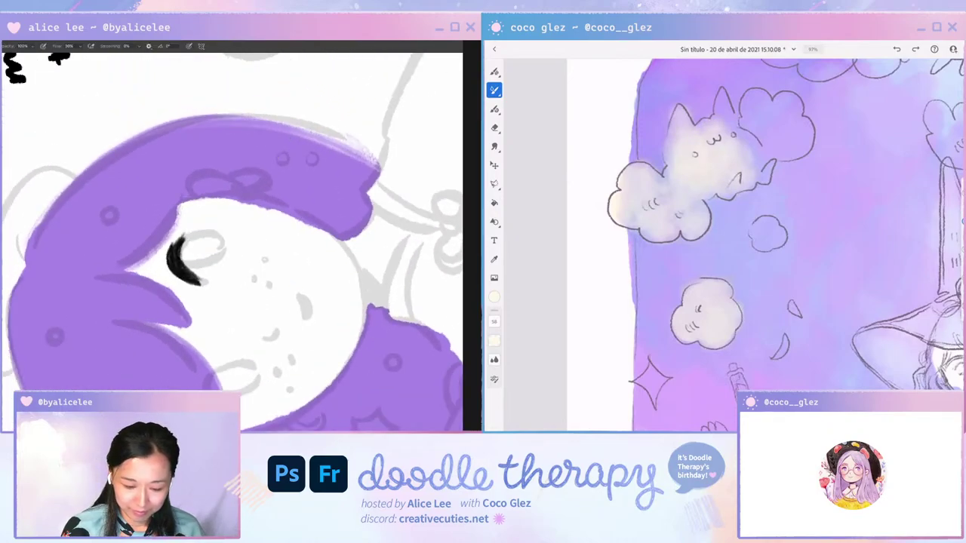
{"action": "key", "text": "e"}
{"action": "left_click_drag", "start_coordinate": [193, 247], "coordinate": [202, 269]}
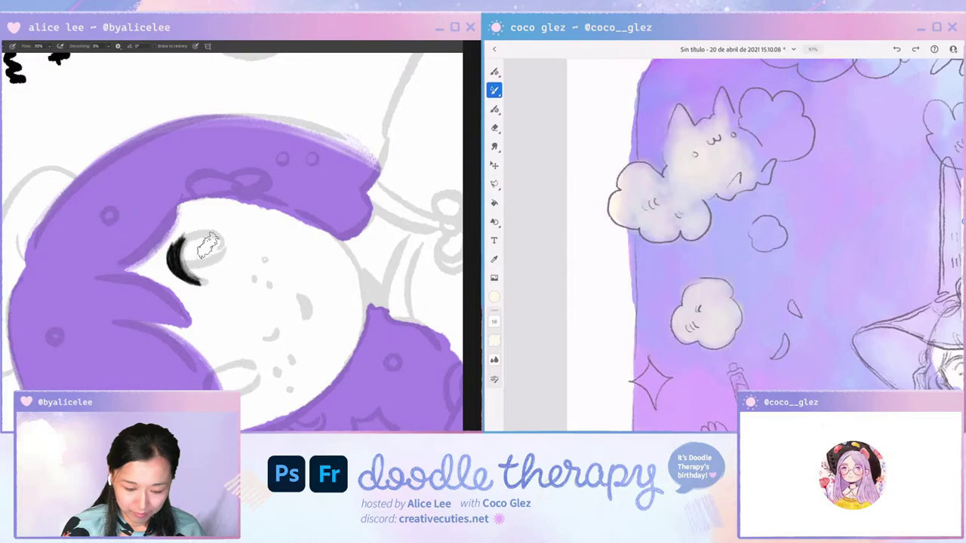
{"action": "key", "text": "ctrl+z"}
{"action": "key", "text": "b"}
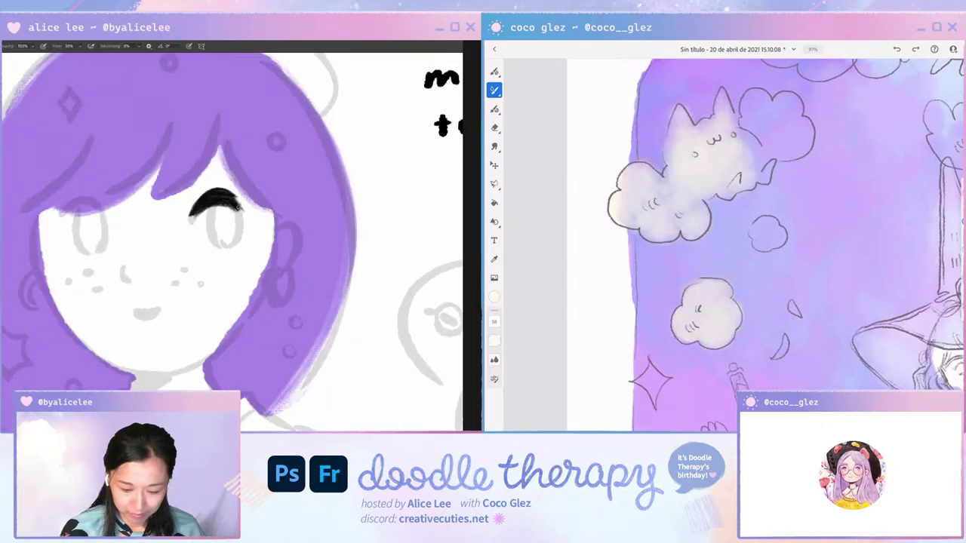
{"action": "key", "text": "e"}
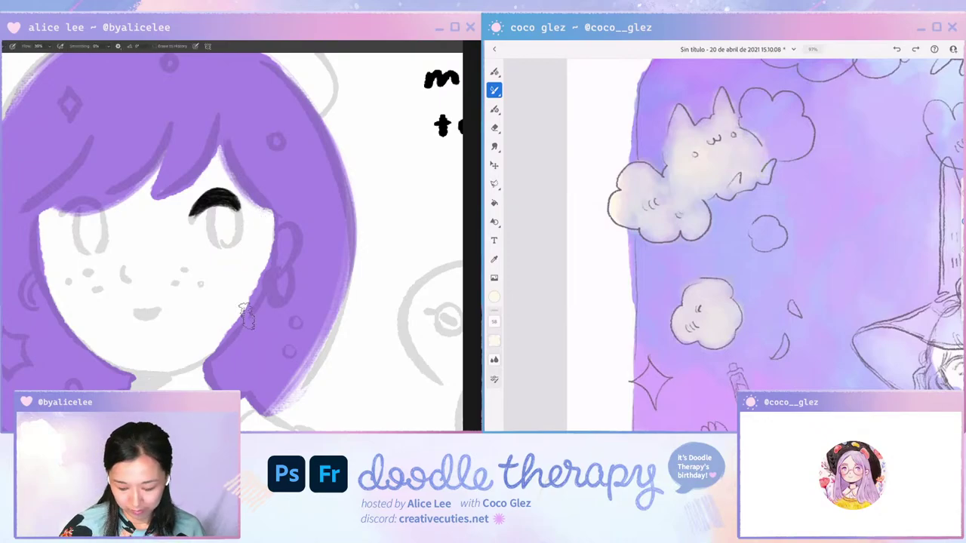
{"action": "key", "text": "b"}
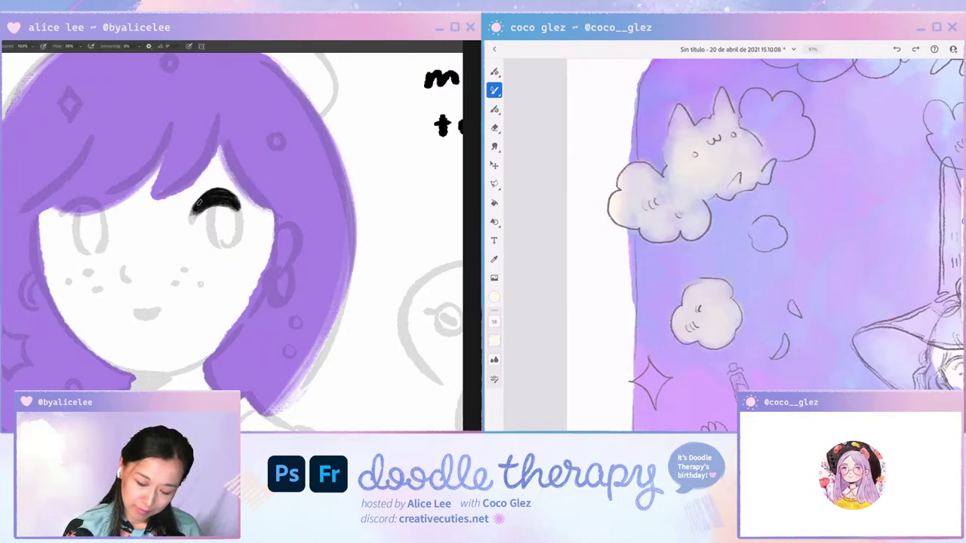
Check the lash against the whole figure and nudge it slightly into better alignment above the eye.
{"action": "key", "text": "ctrl+minus"}
{"action": "key", "text": "ctrl+minus"}
{"action": "key", "text": "ctrl+minus"}
{"action": "key", "text": "ctrl+minus"}
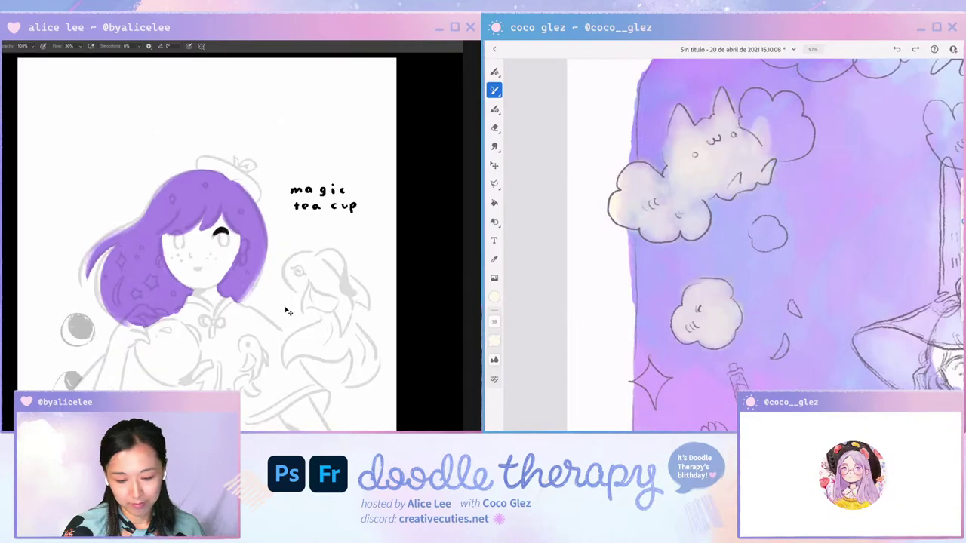
{"action": "key", "text": "ctrl+plus"}
{"action": "key", "text": "ctrl+plus"}
{"action": "key", "text": "ctrl+plus"}
{"action": "key", "text": "ctrl+plus"}
{"action": "key", "text": "ctrl+t"}
{"action": "left_click_drag", "start_coordinate": [255, 166], "coordinate": [257, 167]}
{"action": "left_click_drag", "start_coordinate": [229, 202], "coordinate": [233, 194]}
{"action": "key", "text": "Return"}
{"action": "key", "text": "v"}
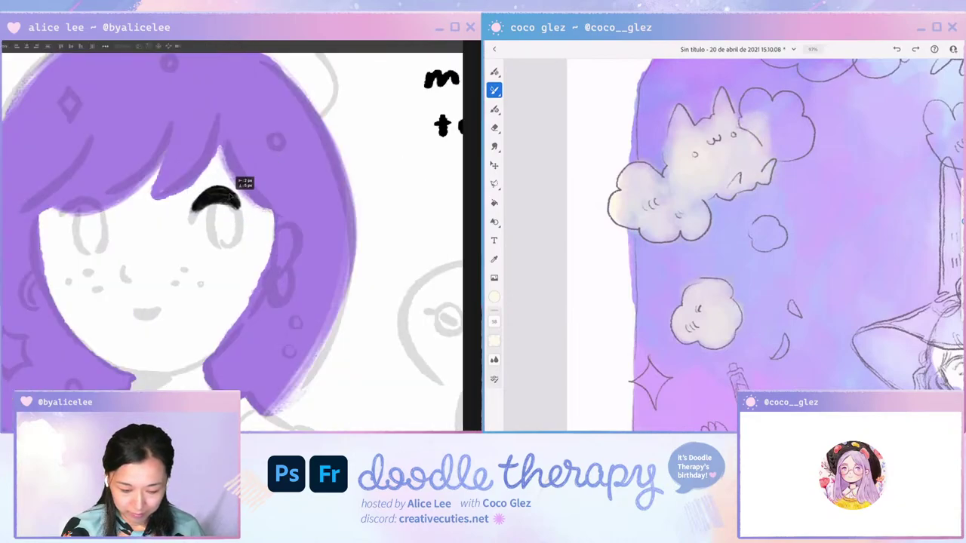
On a new layer, paint a matching black lash over the girl's right eye while filling the cat cloud with cream.
{"action": "key", "text": "r"}
{"action": "left_click_drag", "start_coordinate": [238, 309], "coordinate": [276, 145]}
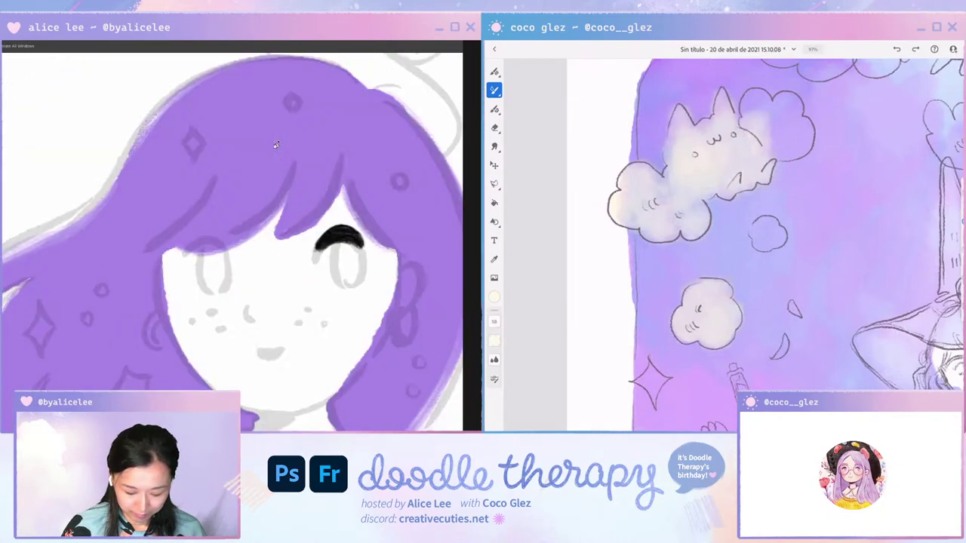
{"action": "key", "text": "ctrl+shift+n"}
{"action": "key", "text": "Return"}
{"action": "mouse_move", "coordinate": [326, 326]}
{"action": "left_mouse_down"}
{"action": "mouse_move", "coordinate": [356, 226]}
{"action": "mouse_move", "coordinate": [317, 127]}
{"action": "left_mouse_up"}
{"action": "key", "text": "b"}
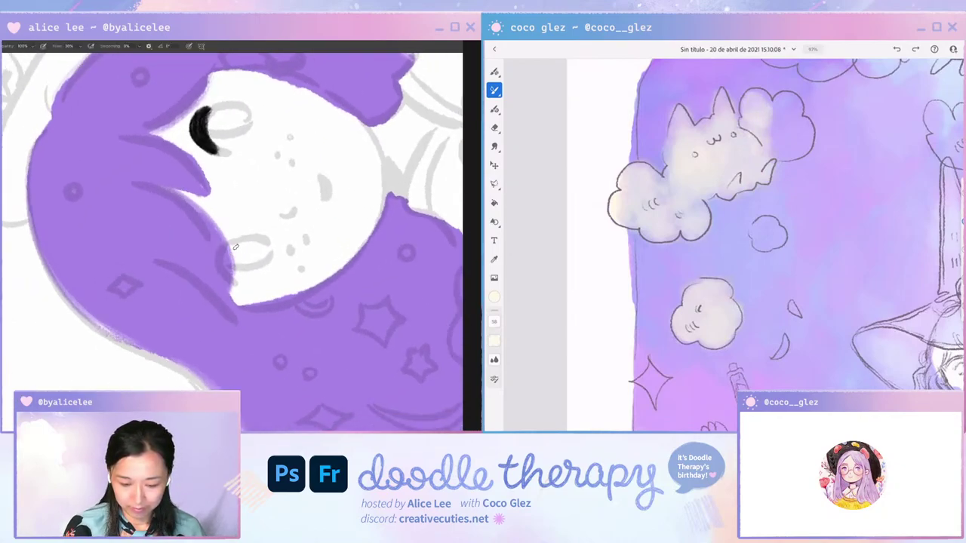
{"action": "mouse_move", "coordinate": [230, 245]}
{"action": "left_mouse_down"}
{"action": "mouse_move", "coordinate": [242, 281]}
{"action": "mouse_move", "coordinate": [230, 275]}
{"action": "mouse_move", "coordinate": [248, 268]}
{"action": "mouse_move", "coordinate": [219, 261]}
{"action": "mouse_move", "coordinate": [228, 280]}
{"action": "mouse_move", "coordinate": [247, 282]}
{"action": "left_mouse_up"}
{"action": "left_click_drag", "start_coordinate": [710, 226], "coordinate": [699, 270]}
{"action": "left_click_drag", "start_coordinate": [231, 244], "coordinate": [243, 277]}
{"action": "key", "text": "Escape"}
{"action": "left_click_drag", "start_coordinate": [767, 143], "coordinate": [785, 157]}
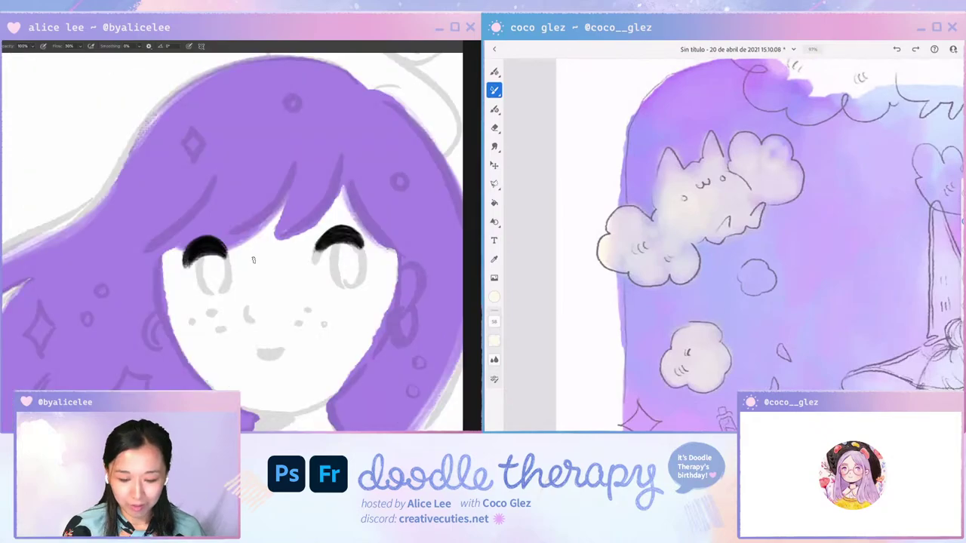
Examine the balance of the two black lashes against the whole figure and up close.
{"action": "key", "text": "ctrl+minus"}
{"action": "key", "text": "ctrl+minus"}
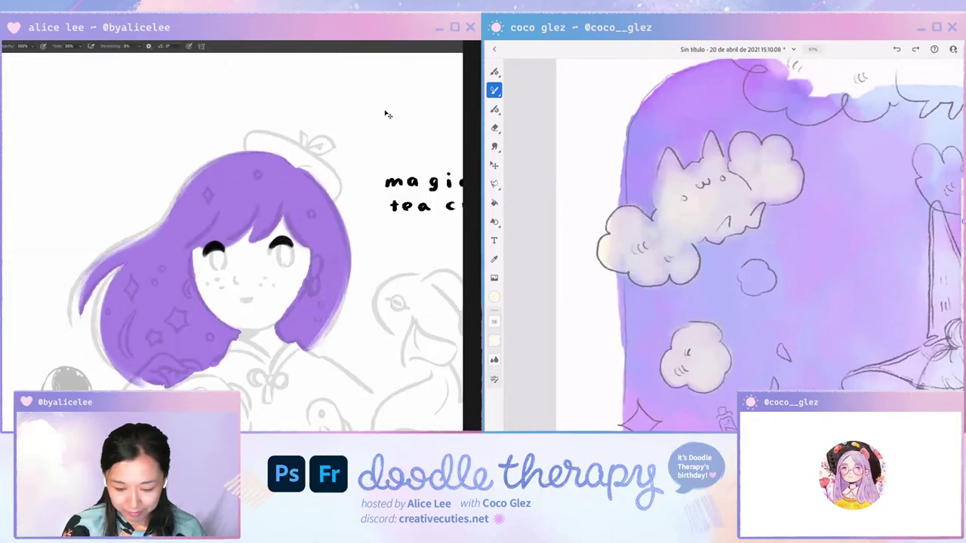
{"action": "key", "text": "ctrl+plus"}
{"action": "key", "text": "ctrl+plus"}
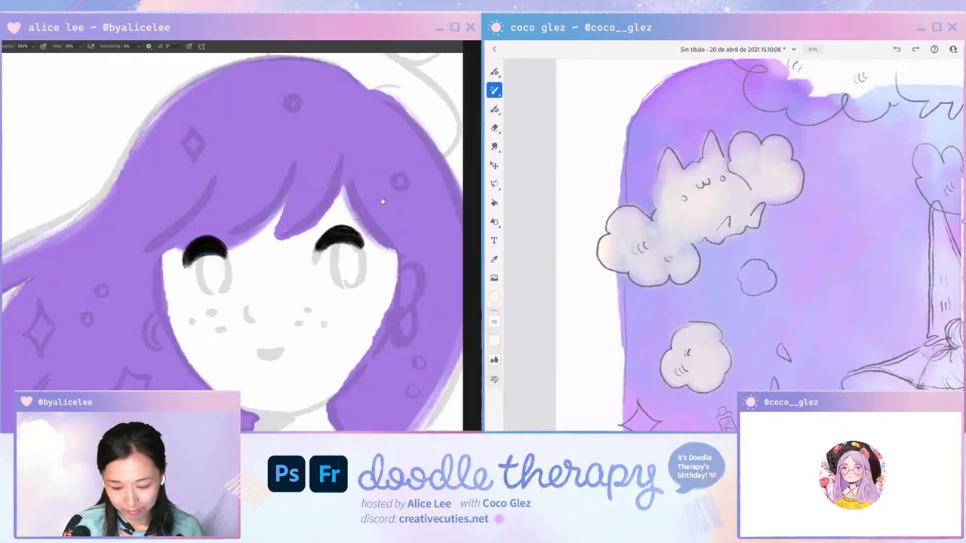
{"action": "left_click_drag", "start_coordinate": [382, 202], "coordinate": [385, 171]}
{"action": "key", "text": "ctrl+minus"}
{"action": "key", "text": "ctrl+minus"}
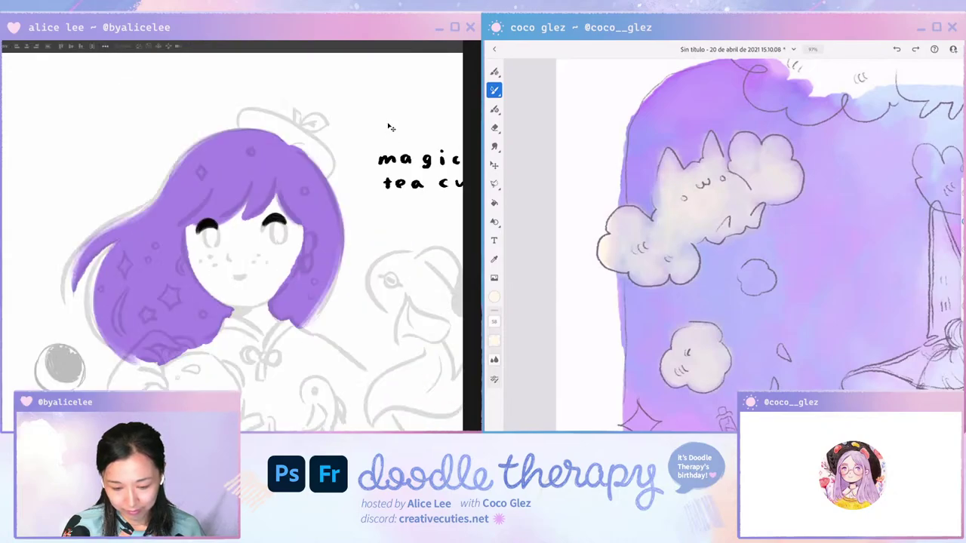
{"action": "scroll", "coordinate": [336, 131], "scroll_direction": "up", "scroll_amount": 3}
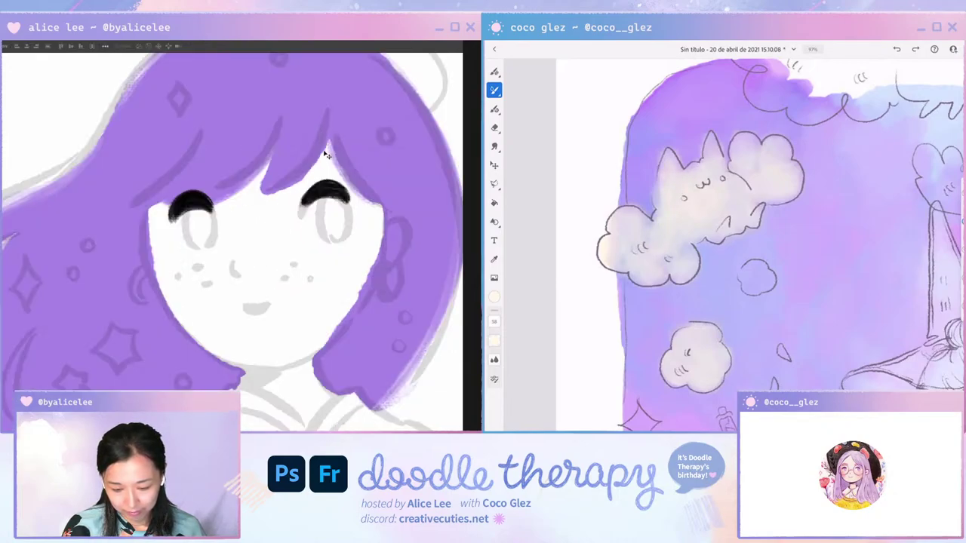
On a new layer, paint a solid dark purple oval iris beneath the lash of the girl's left eye.
{"action": "key", "text": "ctrl+shift+n"}
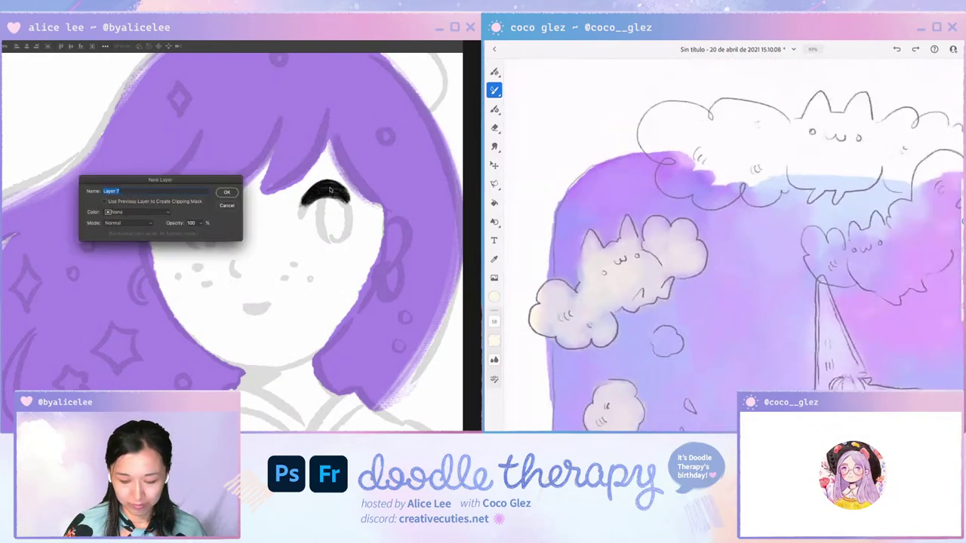
{"action": "key", "text": "Return"}
{"action": "left_click", "coordinate": [399, 173]}
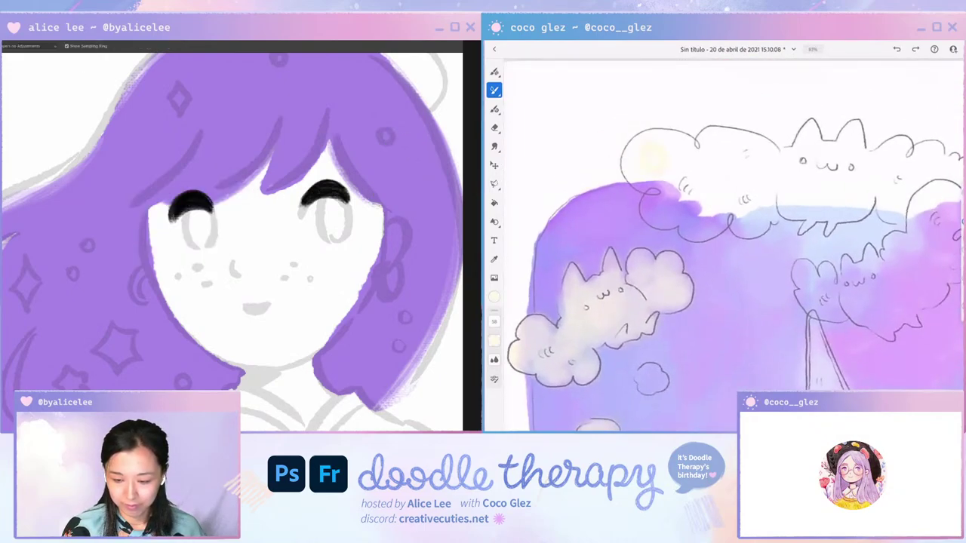
{"action": "mouse_move", "coordinate": [329, 198]}
{"action": "left_mouse_down"}
{"action": "mouse_move", "coordinate": [333, 233]}
{"action": "mouse_move", "coordinate": [347, 218]}
{"action": "mouse_move", "coordinate": [339, 237]}
{"action": "mouse_move", "coordinate": [330, 233]}
{"action": "left_mouse_up"}
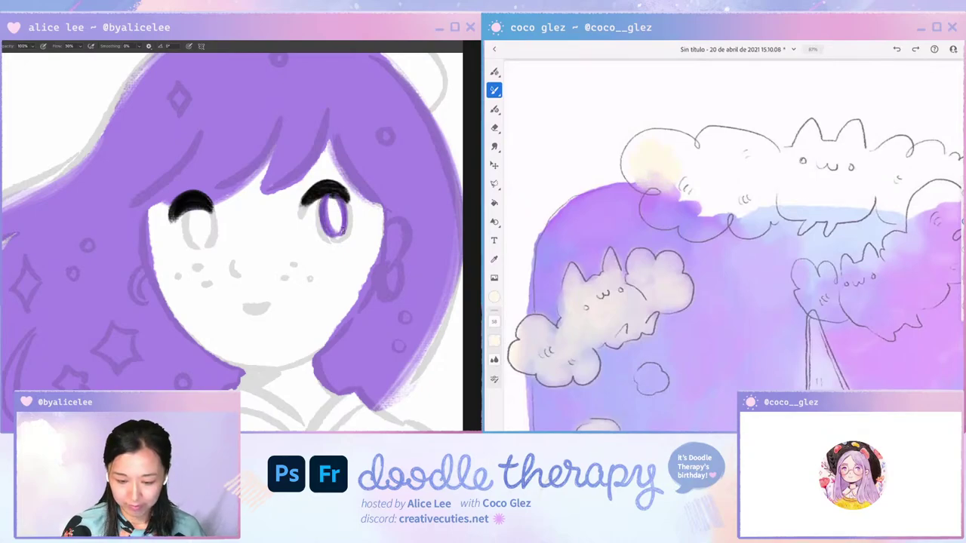
{"action": "mouse_move", "coordinate": [341, 210]}
{"action": "left_mouse_down"}
{"action": "mouse_move", "coordinate": [328, 231]}
{"action": "mouse_move", "coordinate": [343, 232]}
{"action": "mouse_move", "coordinate": [326, 236]}
{"action": "mouse_move", "coordinate": [349, 234]}
{"action": "mouse_move", "coordinate": [350, 204]}
{"action": "mouse_move", "coordinate": [327, 238]}
{"action": "left_mouse_up"}
Refine the purple iris's outline and its position under the lash with small eraser, brush and move adjustments.
{"action": "key", "text": "e"}
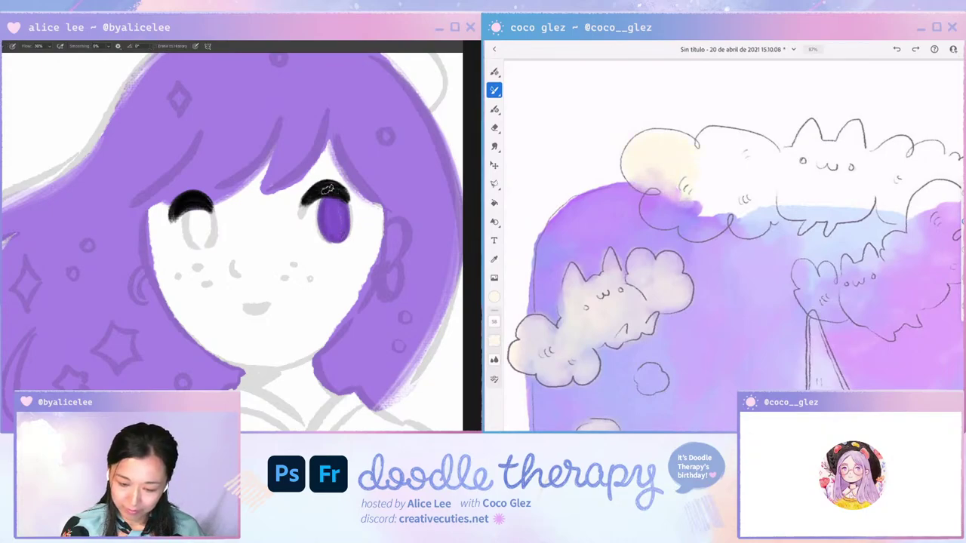
{"action": "key", "text": "b"}
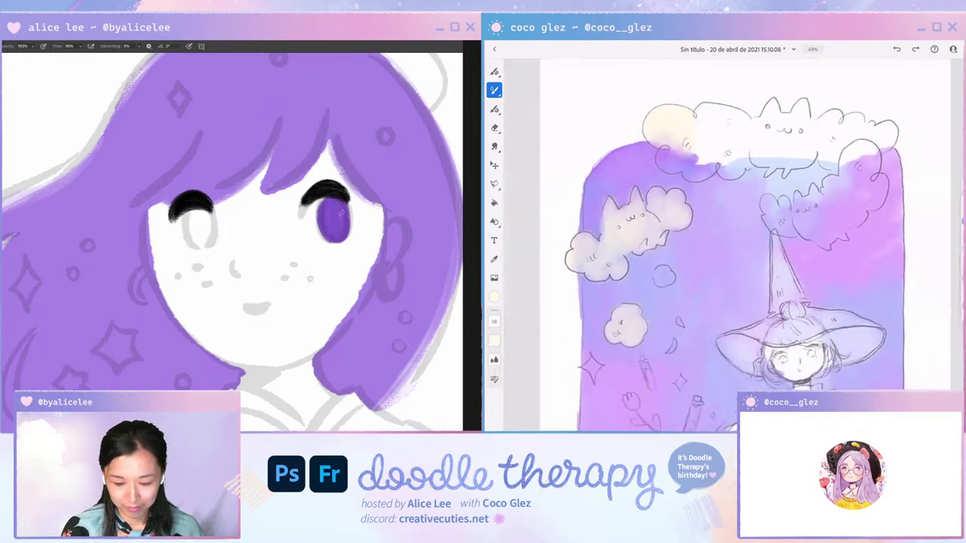
{"action": "key", "text": "ctrl+minus"}
{"action": "key", "text": "ctrl+minus"}
{"action": "key", "text": "ctrl+plus"}
{"action": "key", "text": "ctrl+plus"}
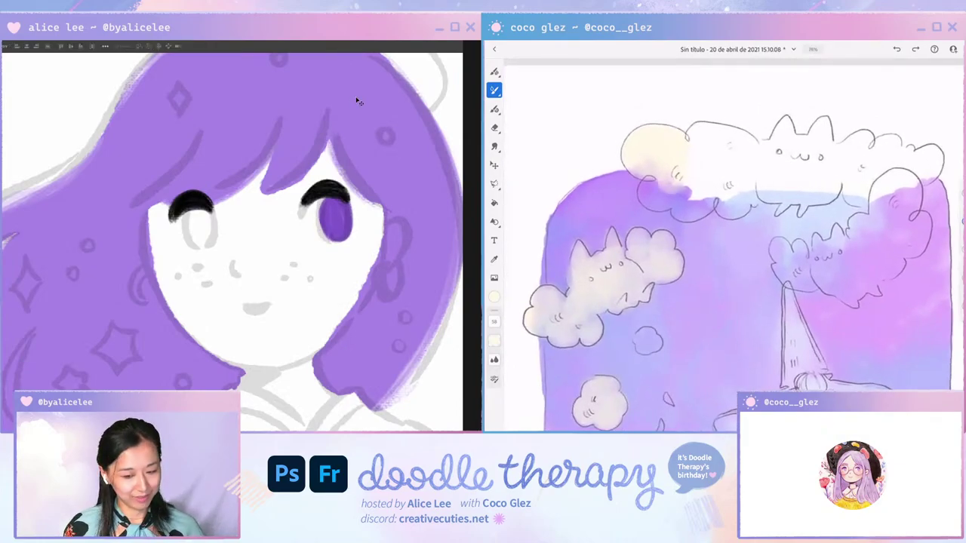
{"action": "key", "text": "b"}
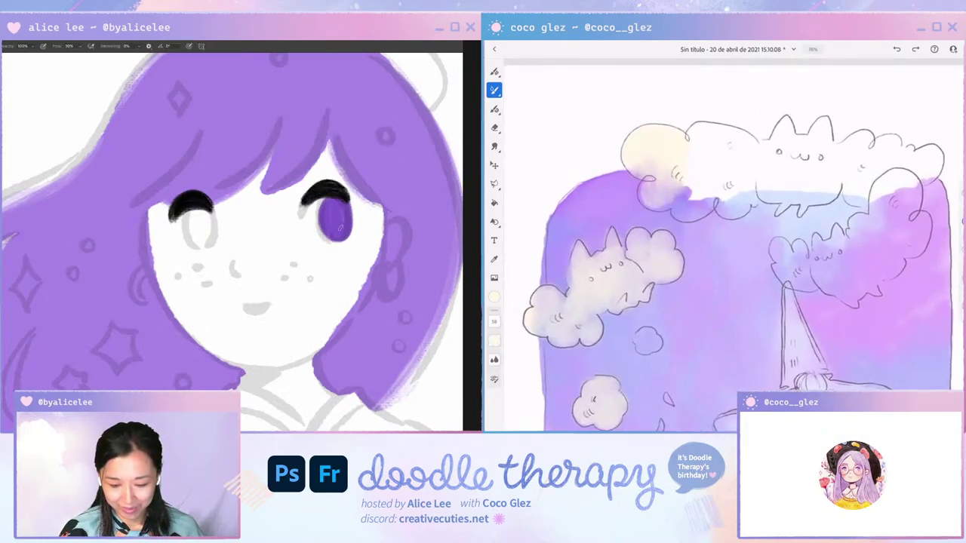
Duplicate the purple iris and fit the copy beneath the lash of the girl's right eye.
{"action": "key", "text": "r"}
{"action": "left_click_drag", "start_coordinate": [381, 220], "coordinate": [384, 168]}
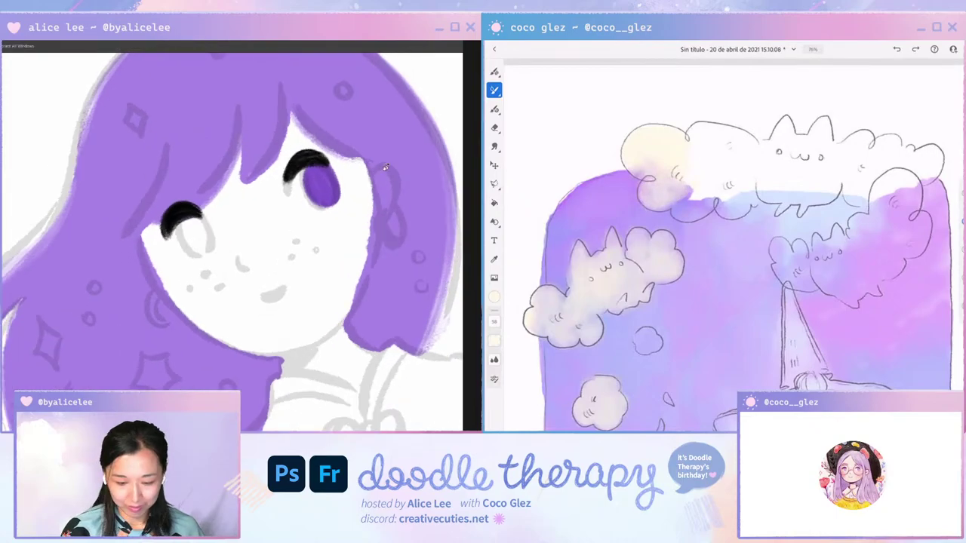
{"action": "key", "text": "Escape"}
{"action": "key", "text": "ctrl+j"}
{"action": "key", "text": "ctrl+t"}
{"action": "left_click_drag", "start_coordinate": [337, 225], "coordinate": [194, 188]}
{"action": "key", "text": "Return"}
{"action": "key", "text": "ctrl+t"}
{"action": "key", "text": "Return"}
{"action": "key", "text": "ctrl+t"}
{"action": "key", "text": "Return"}
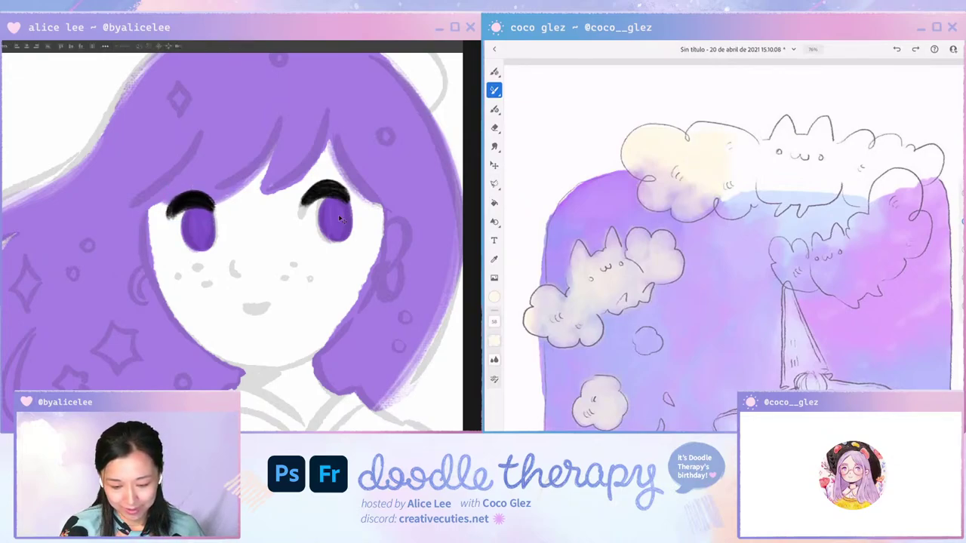
Check the colored hair and eyes at full view with the sketch layer temporarily hidden.
{"action": "key", "text": "e"}
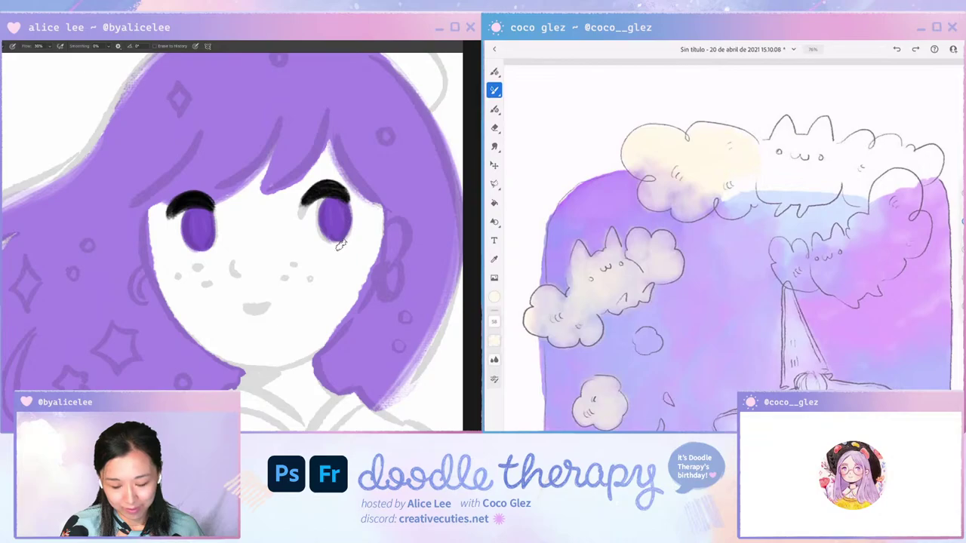
{"action": "key", "text": "ctrl+0"}
{"action": "key", "text": "v"}
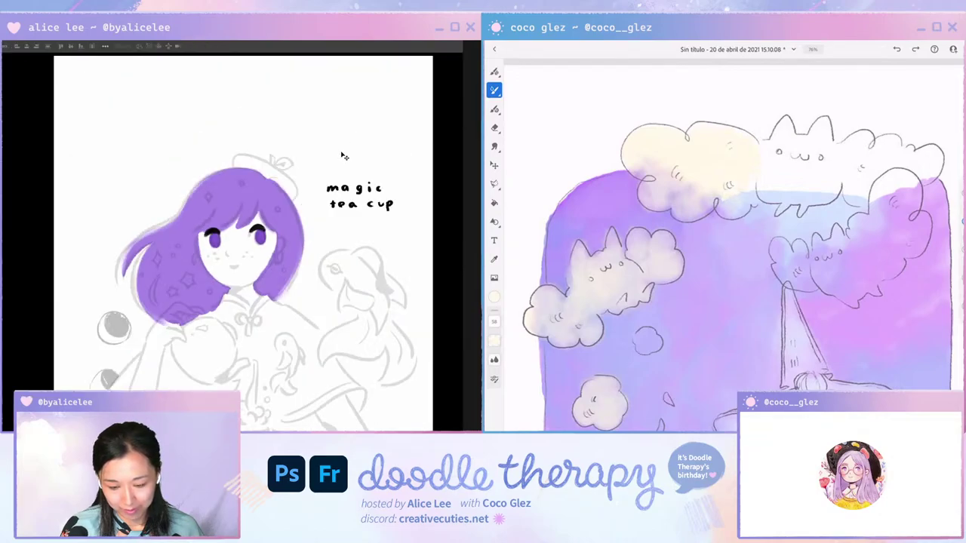
{"action": "key", "text": "ctrl+comma"}
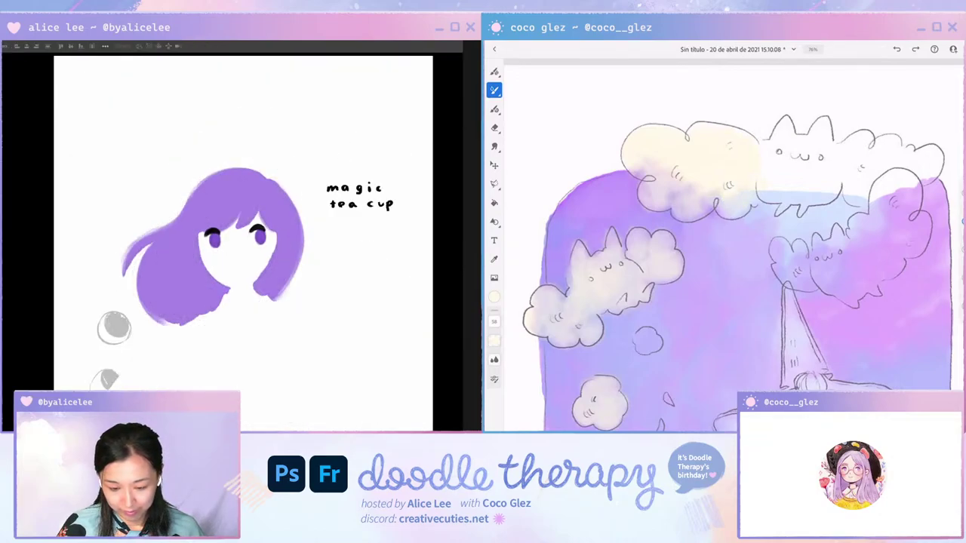
{"action": "key", "text": "ctrl+comma"}
{"action": "left_click_drag", "start_coordinate": [223, 244], "coordinate": [352, 283]}
{"action": "left_click_drag", "start_coordinate": [331, 185], "coordinate": [335, 181]}
{"action": "left_click_drag", "start_coordinate": [205, 189], "coordinate": [179, 201]}
{"action": "key", "text": "ctrl+z"}
{"action": "key", "text": "ctrl+z"}
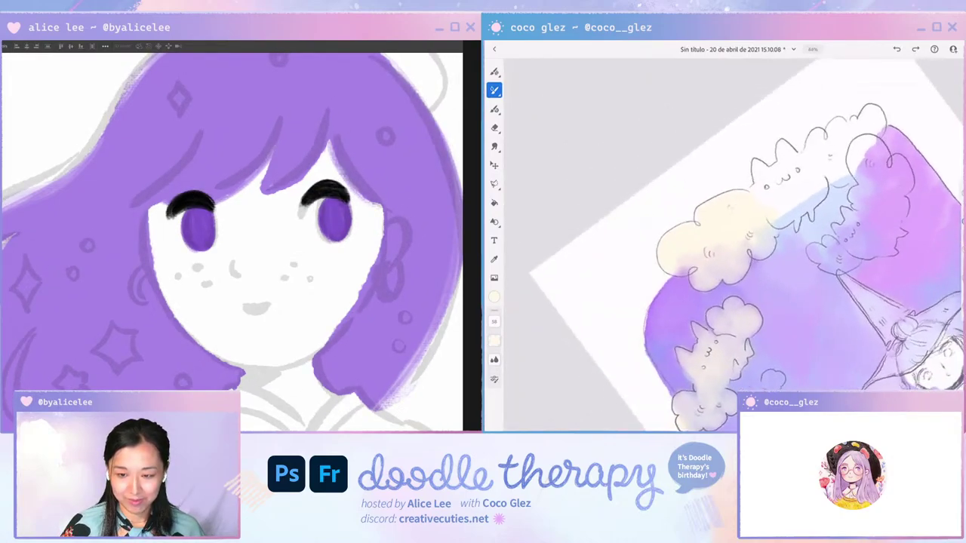
Recolor the black lashes purple and darken them with Hue/Saturation by lowering Lightness to about -50.
{"action": "key", "text": "g"}
{"action": "key", "text": "alt+BackSpace"}
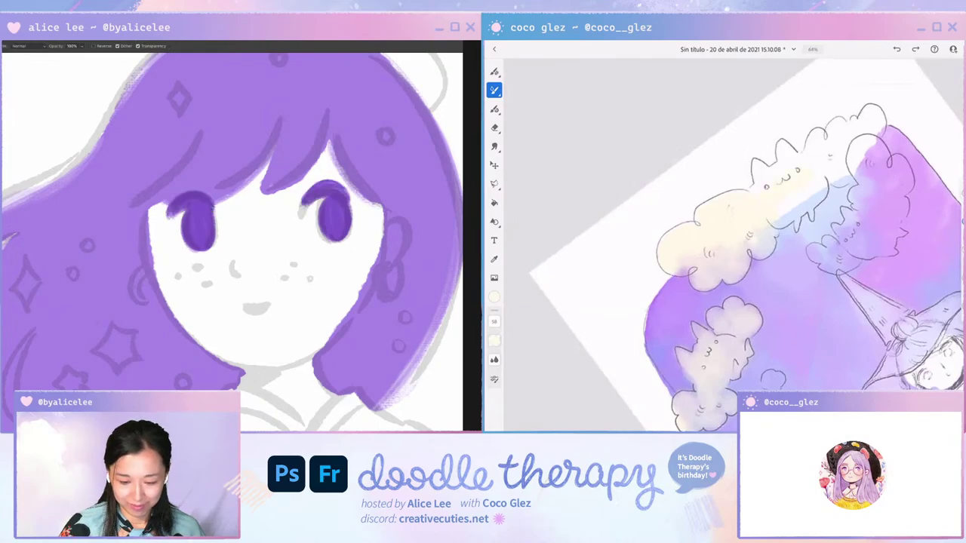
{"action": "key", "text": "ctrl+u"}
{"action": "left_click_drag", "start_coordinate": [223, 126], "coordinate": [373, 248]}
{"action": "left_click_drag", "start_coordinate": [309, 332], "coordinate": [291, 333]}
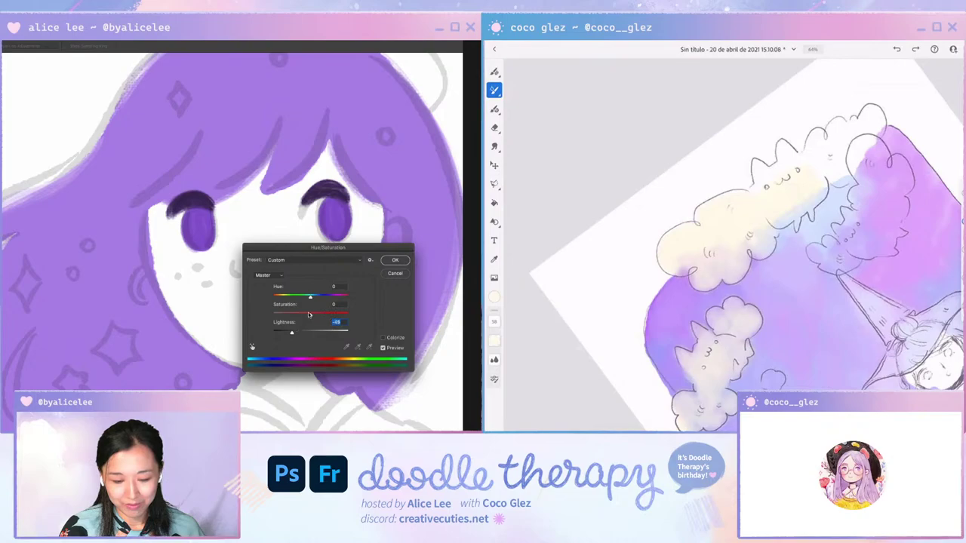
{"action": "left_click", "coordinate": [395, 260]}
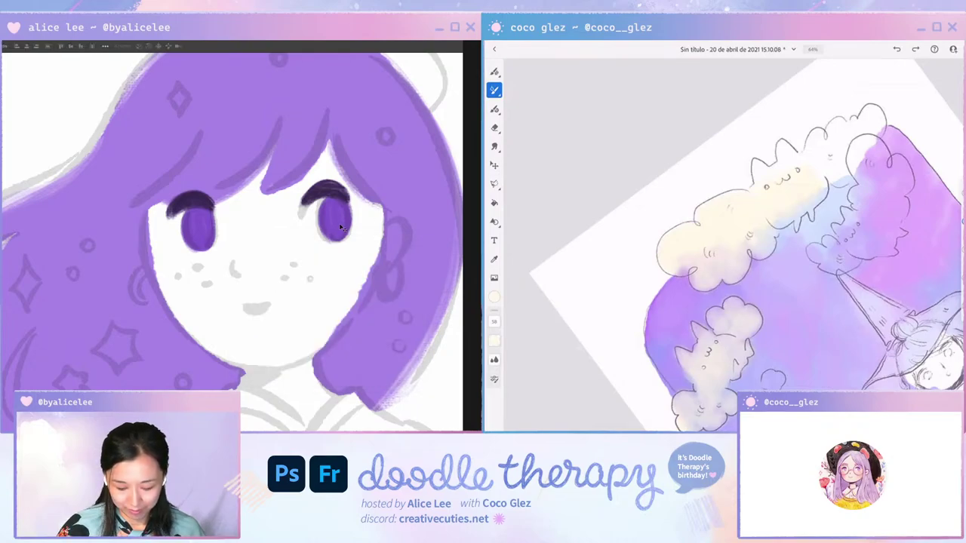
Recolor both purple irises green with Hue/Saturation, setting Hue to -163, Saturation to -55 and Lightness to -12.
{"action": "left_click", "coordinate": [204, 230]}
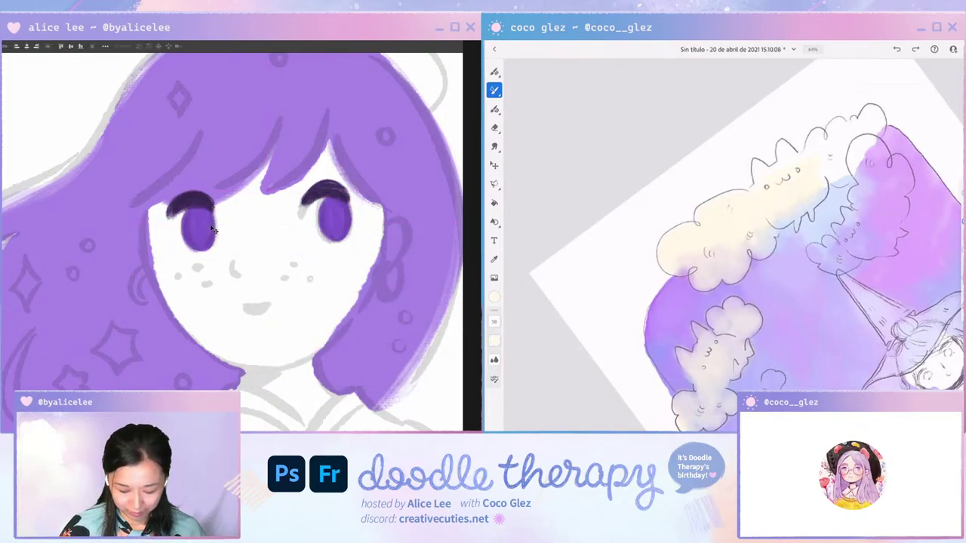
{"action": "key", "text": "super+u"}
{"action": "left_click_drag", "start_coordinate": [327, 297], "coordinate": [278, 297]}
{"action": "left_click", "coordinate": [297, 297]}
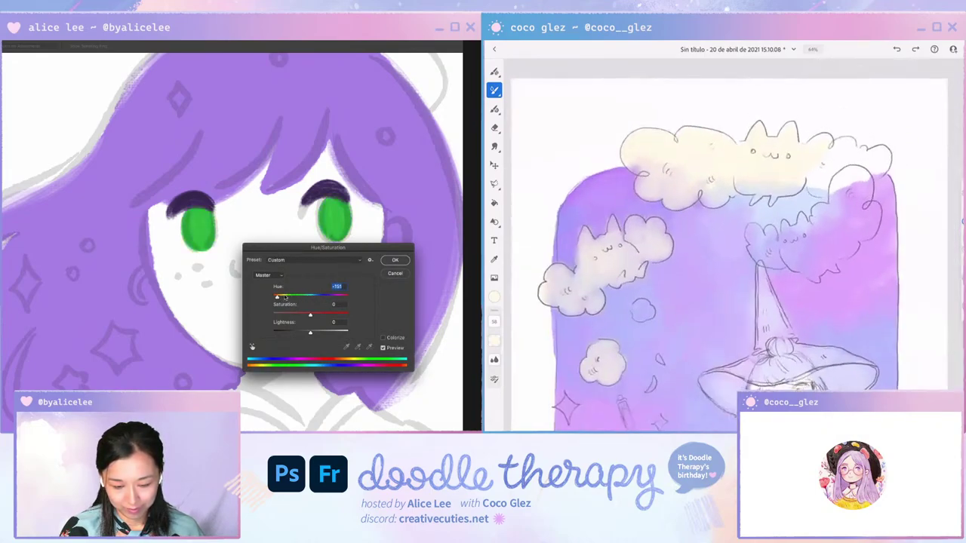
{"action": "left_click", "coordinate": [289, 312]}
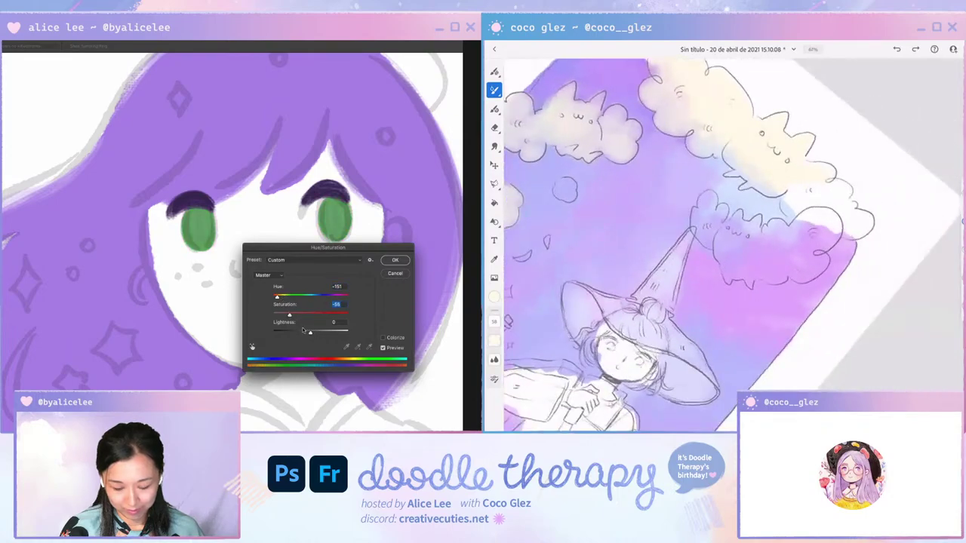
{"action": "left_click", "coordinate": [306, 331]}
{"action": "left_click", "coordinate": [275, 297]}
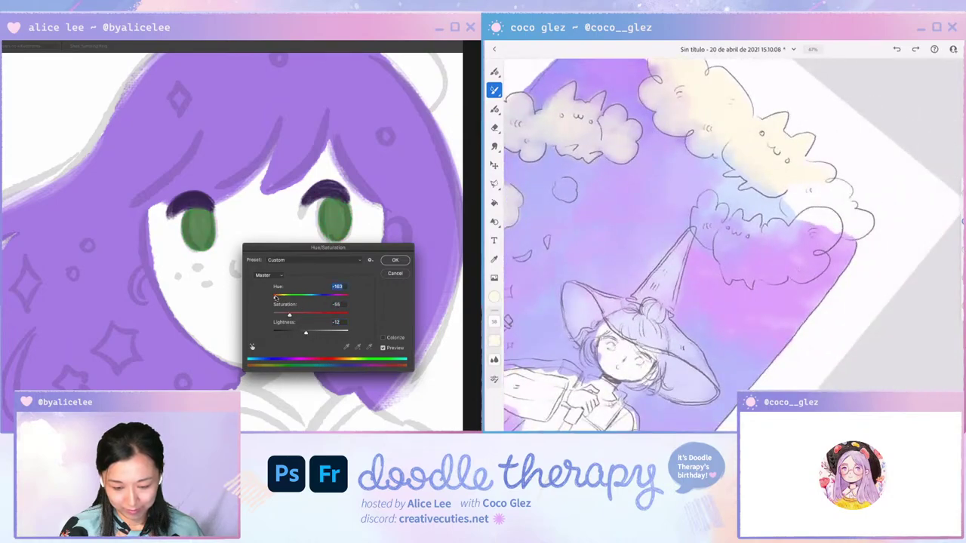
{"action": "left_click", "coordinate": [402, 262]}
Check the green eyes against the line art with the purple hair hidden, in a wider view and on a tilted canvas.
{"action": "mouse_move", "coordinate": [393, 160]}
{"action": "left_mouse_down"}
{"action": "mouse_move", "coordinate": [402, 149]}
{"action": "mouse_move", "coordinate": [382, 196]}
{"action": "mouse_move", "coordinate": [379, 268]}
{"action": "mouse_move", "coordinate": [311, 306]}
{"action": "left_mouse_up"}
{"action": "key", "text": "ctrl+z"}
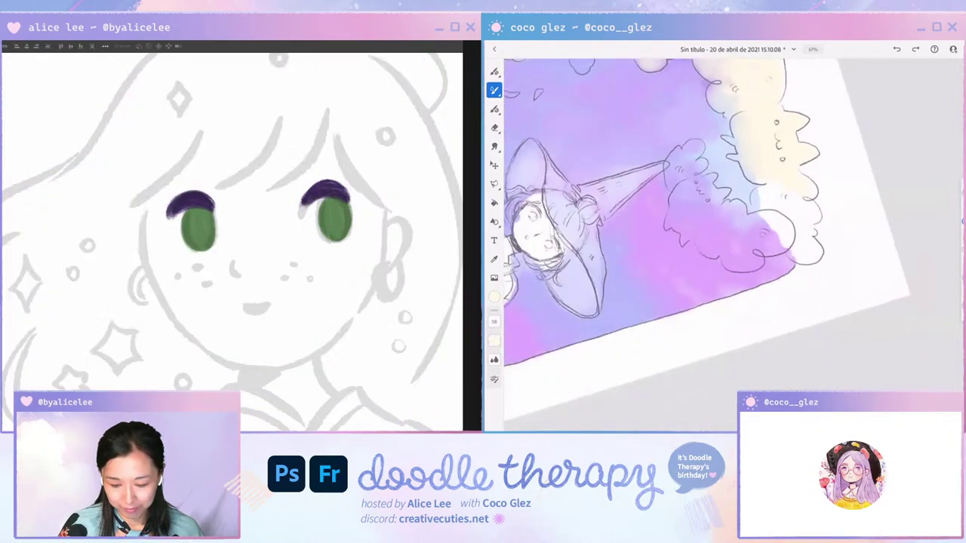
{"action": "key", "text": "ctrl+minus"}
{"action": "key", "text": "ctrl+minus"}
{"action": "key", "text": "ctrl+minus"}
{"action": "key", "text": "r"}
{"action": "left_click_drag", "start_coordinate": [375, 341], "coordinate": [404, 268]}
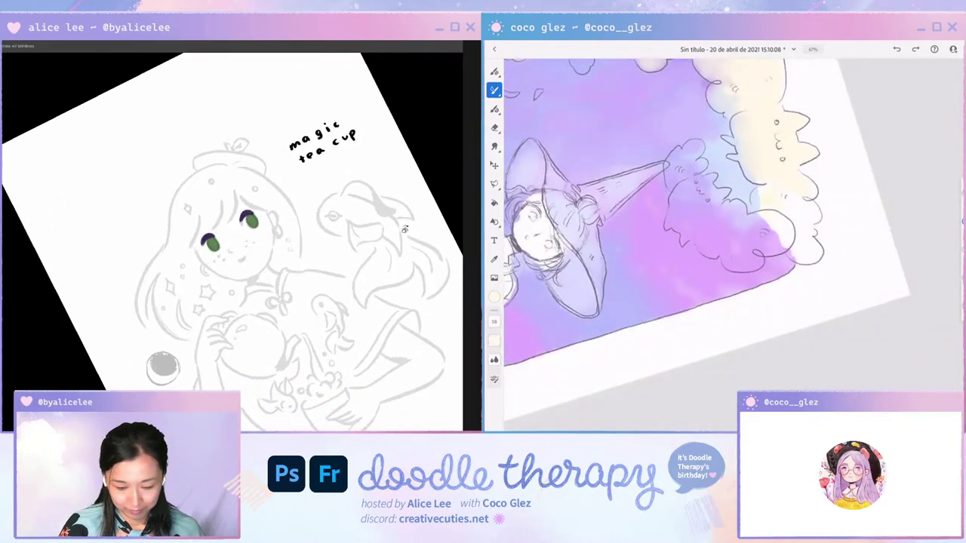
{"action": "key", "text": "ctrl+plus"}
{"action": "key", "text": "ctrl+plus"}
{"action": "key", "text": "ctrl+plus"}
{"action": "key", "text": "v"}
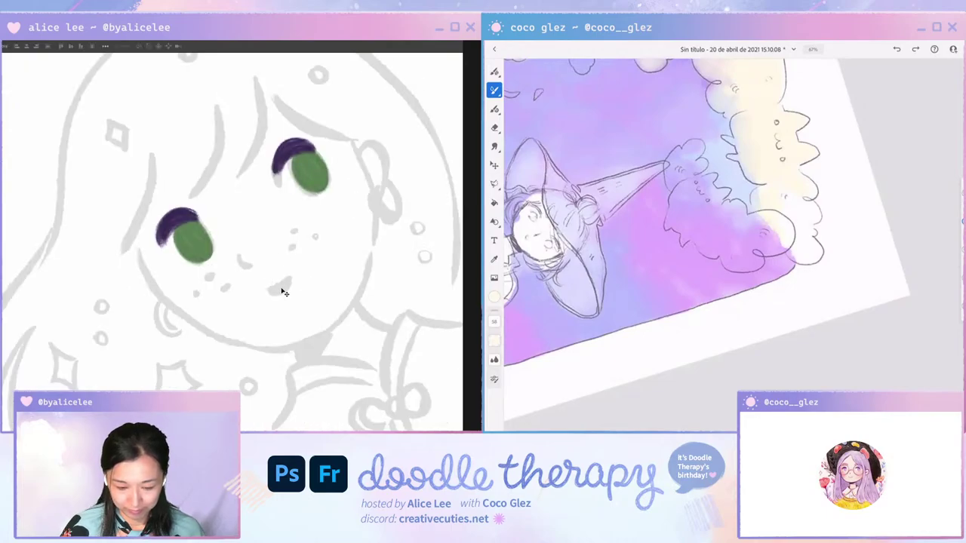
{"action": "key", "text": "Escape"}
Select the lash of the girl's right eye with the Lasso and adjust its placement slightly with Free Transform and Move.
{"action": "mouse_move", "coordinate": [205, 204]}
{"action": "left_mouse_down"}
{"action": "mouse_move", "coordinate": [222, 203]}
{"action": "mouse_move", "coordinate": [193, 213]}
{"action": "left_mouse_up"}
{"action": "key", "text": "l"}
{"action": "key", "text": "ctrl+t"}
{"action": "left_click_drag", "start_coordinate": [219, 206], "coordinate": [209, 205]}
{"action": "key", "text": "Return"}
{"action": "key", "text": "v"}
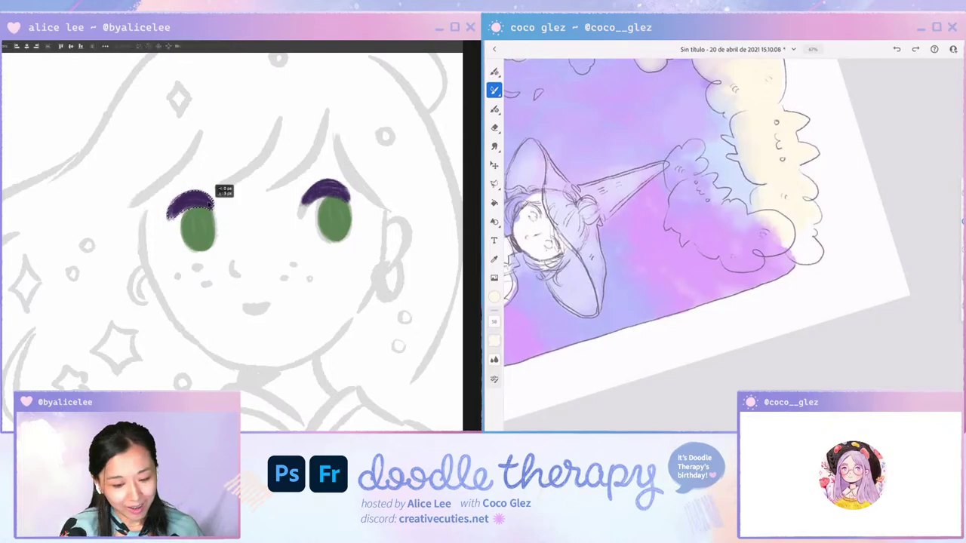
{"action": "key", "text": "ctrl+d"}
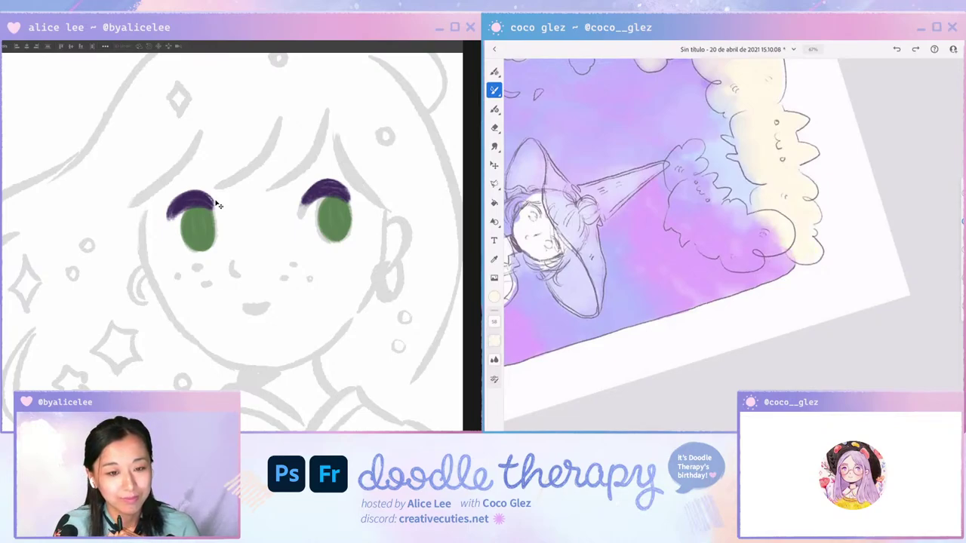
Trim the lower edge of the girl's right lash with a small eraser on a rotated canvas.
{"action": "key", "text": "r"}
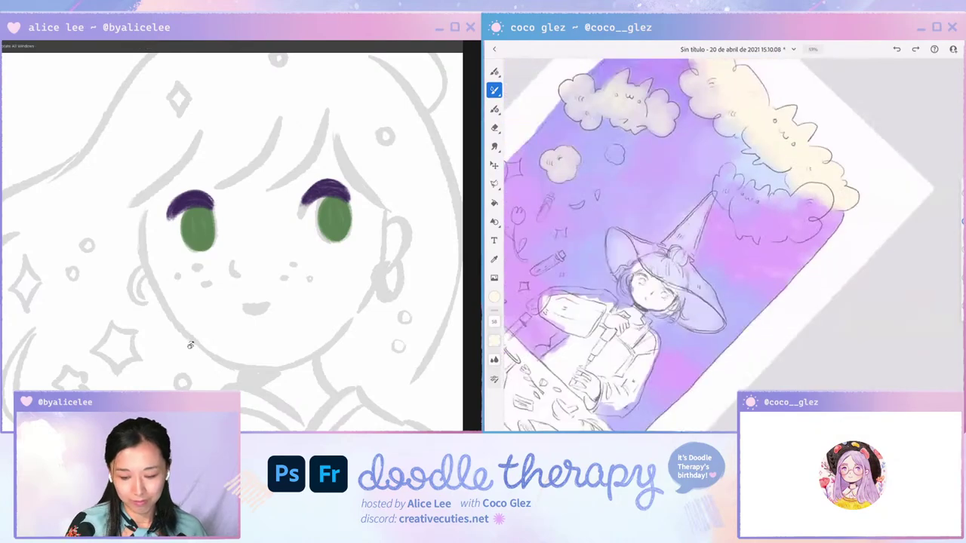
{"action": "mouse_move", "coordinate": [190, 345]}
{"action": "left_mouse_down"}
{"action": "mouse_move", "coordinate": [270, 303]}
{"action": "mouse_move", "coordinate": [302, 226]}
{"action": "left_mouse_up"}
{"action": "key", "text": "e"}
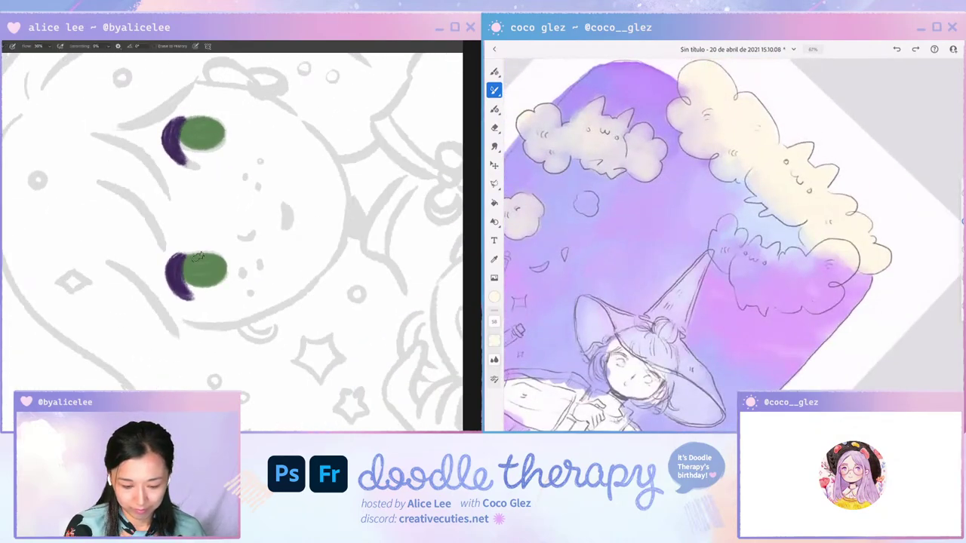
{"action": "left_click_drag", "start_coordinate": [191, 282], "coordinate": [190, 259]}
{"action": "key", "text": "Escape"}
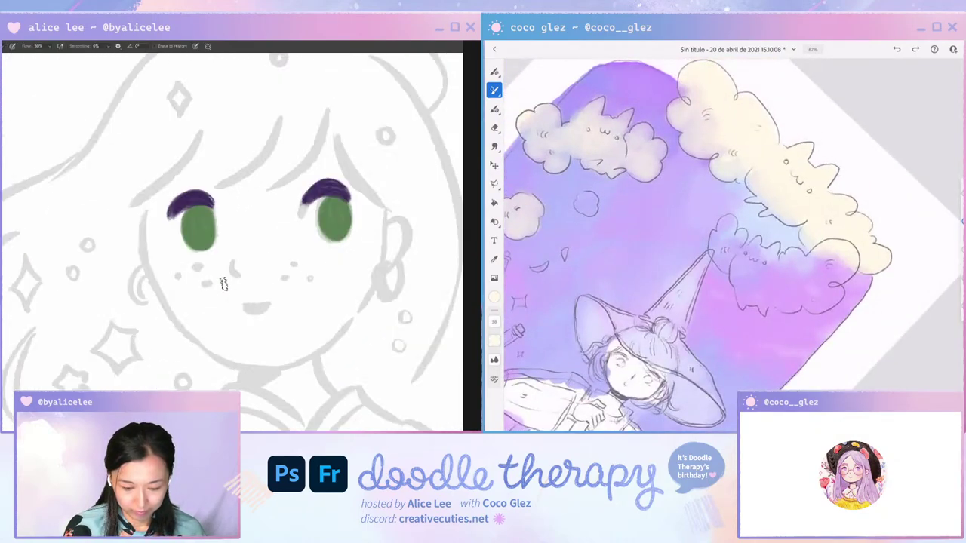
Extend the inner corner of the girl's right lash with its sampled dark purple and tidy the edge.
{"action": "left_click", "coordinate": [197, 196], "text": "alt"}
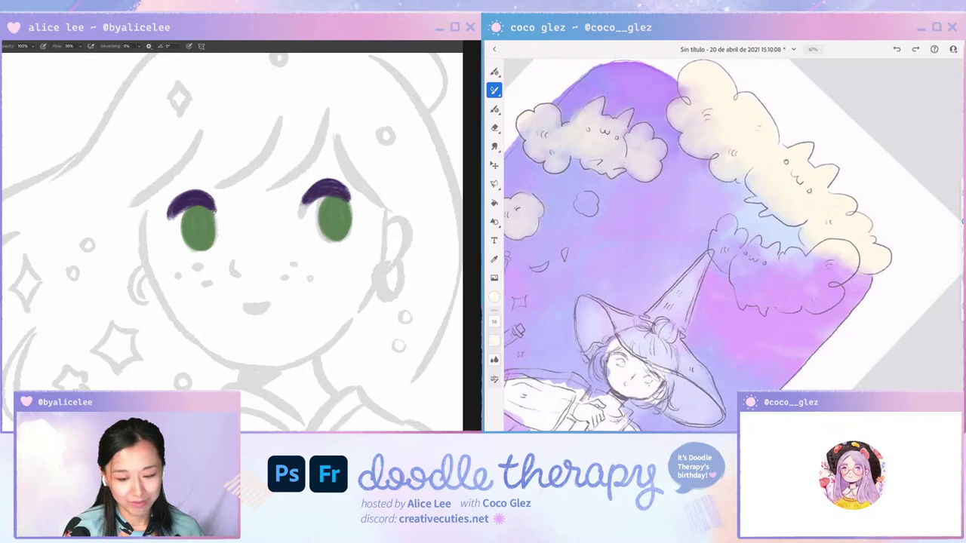
{"action": "key", "text": "r"}
{"action": "mouse_move", "coordinate": [377, 176]}
{"action": "left_mouse_down"}
{"action": "mouse_move", "coordinate": [347, 197]}
{"action": "mouse_move", "coordinate": [288, 106]}
{"action": "mouse_move", "coordinate": [169, 271]}
{"action": "mouse_move", "coordinate": [174, 281]}
{"action": "left_mouse_up"}
{"action": "key", "text": "e"}
{"action": "key", "text": "r"}
{"action": "key", "text": "Escape"}
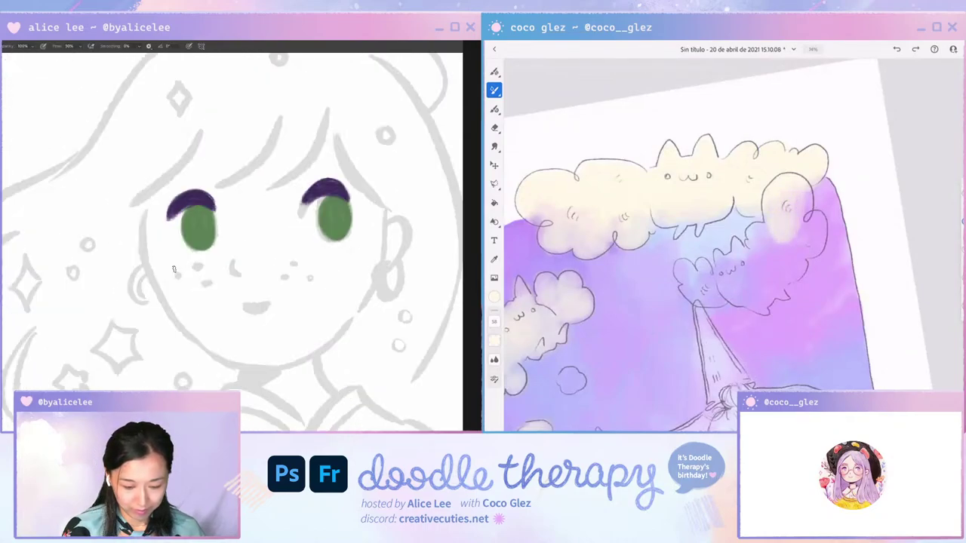
Compare the eyes at a wider view and nudge the iris of the girl's right eye slightly toward the nose.
{"action": "key", "text": "ctrl+minus"}
{"action": "key", "text": "ctrl+minus"}
{"action": "key", "text": "ctrl+minus"}
{"action": "key", "text": "ctrl+plus"}
{"action": "key", "text": "ctrl+plus"}
{"action": "key", "text": "ctrl+plus"}
{"action": "key", "text": "ctrl+plus"}
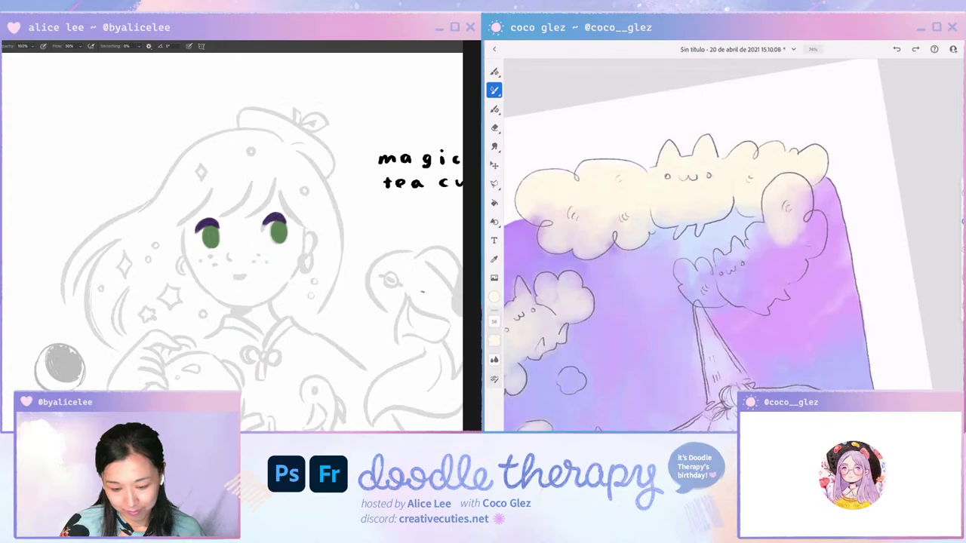
{"action": "key", "text": "v"}
{"action": "left_click_drag", "start_coordinate": [208, 236], "coordinate": [212, 236]}
Add a new layer and paint darker green shading across the upper part of the girl's left iris.
{"action": "key", "text": "b"}
{"action": "left_click", "coordinate": [211, 218], "text": "alt"}
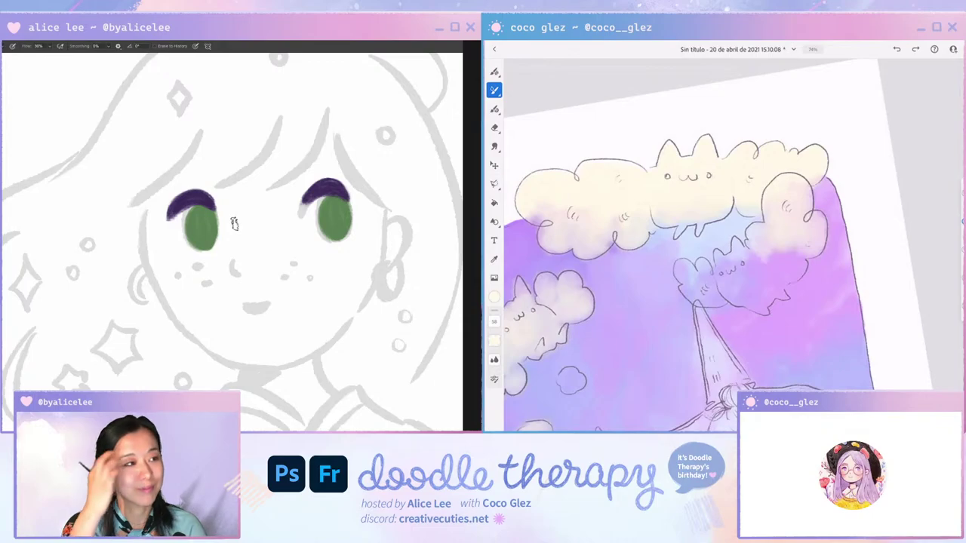
{"action": "key", "text": "b"}
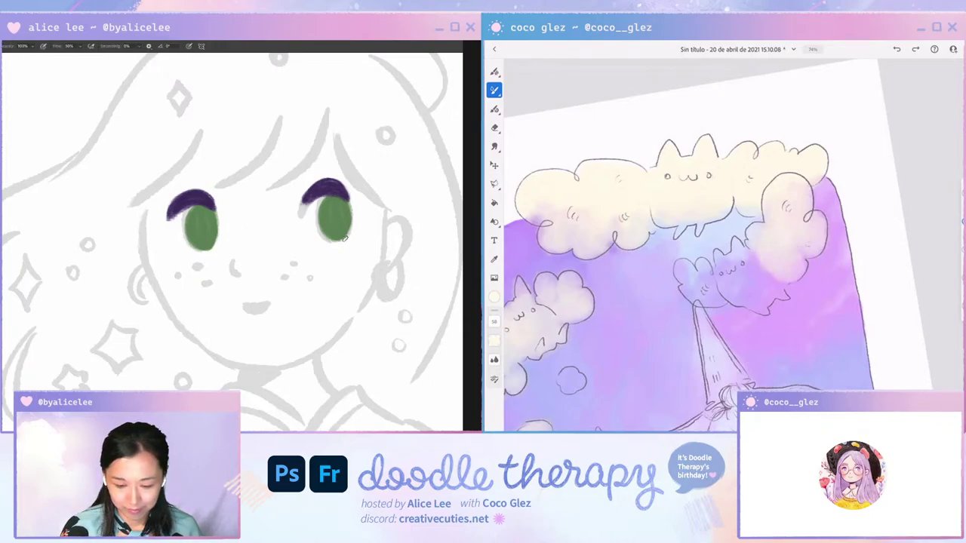
{"action": "key", "text": "ctrl+shift+n"}
{"action": "key", "text": "Return"}
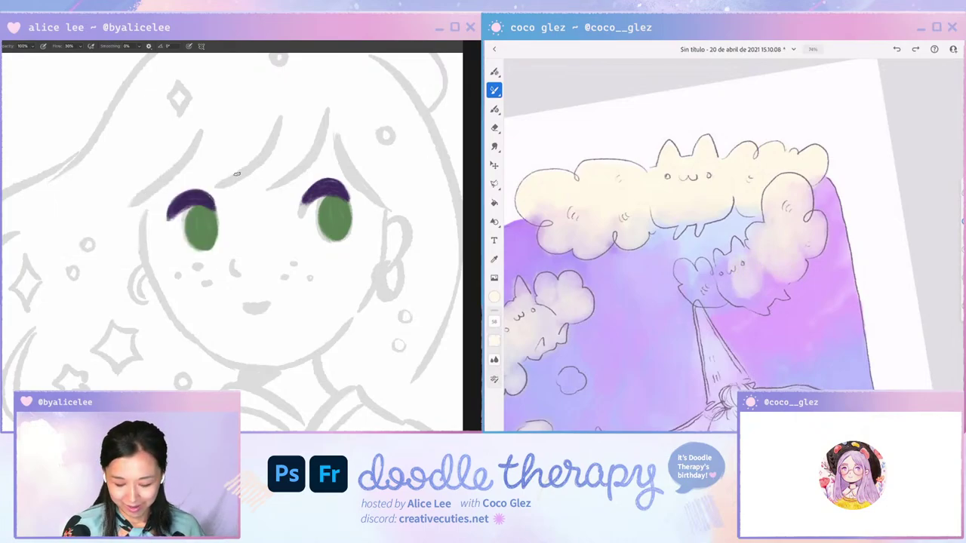
{"action": "mouse_move", "coordinate": [209, 209]}
{"action": "left_mouse_down"}
{"action": "mouse_move", "coordinate": [197, 231]}
{"action": "mouse_move", "coordinate": [218, 216]}
{"action": "left_mouse_up"}
{"action": "key", "text": "ctrl+z"}
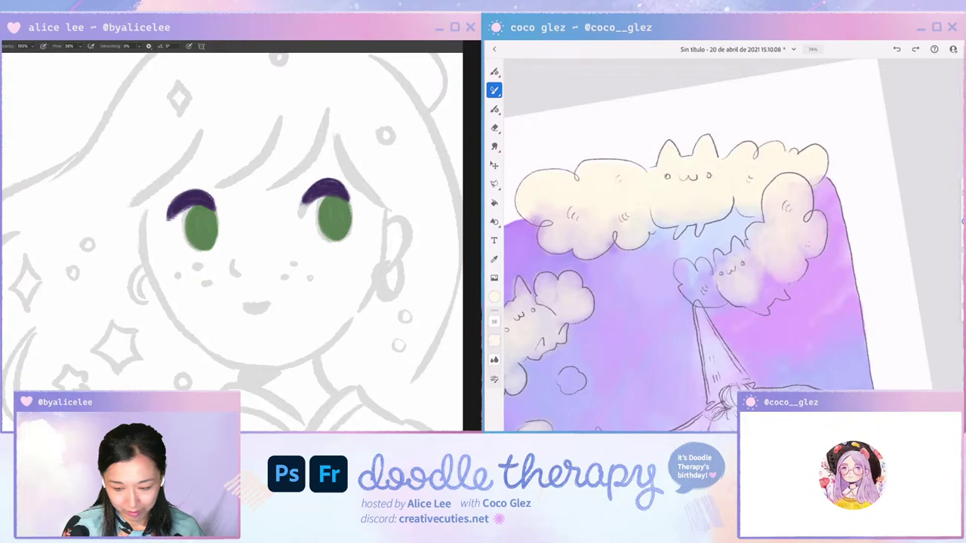
{"action": "mouse_move", "coordinate": [328, 201]}
{"action": "left_mouse_down"}
{"action": "mouse_move", "coordinate": [345, 205]}
{"action": "mouse_move", "coordinate": [347, 196]}
{"action": "mouse_move", "coordinate": [323, 216]}
{"action": "mouse_move", "coordinate": [347, 208]}
{"action": "mouse_move", "coordinate": [323, 211]}
{"action": "mouse_move", "coordinate": [339, 211]}
{"action": "left_mouse_up"}
{"action": "key", "text": "ctrl+z"}
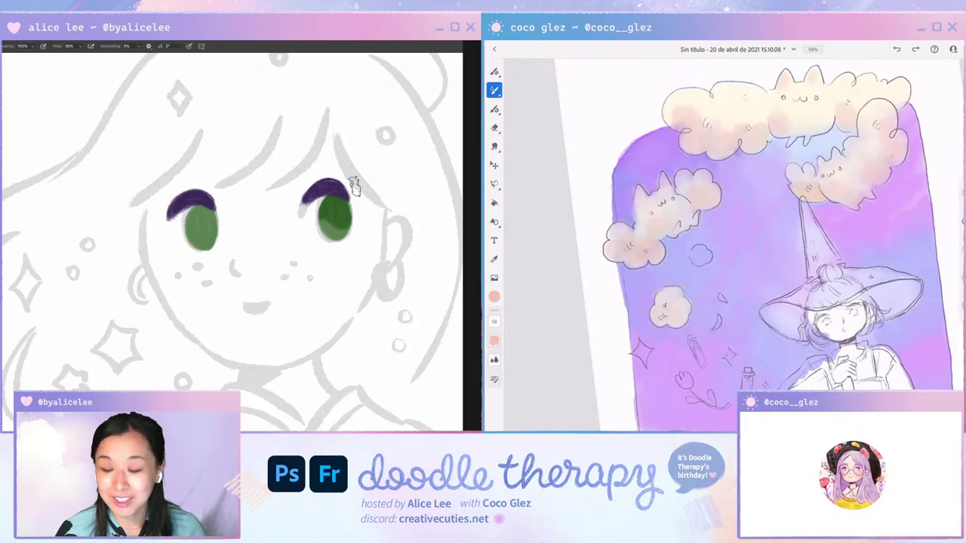
Dab peach blush onto the small round cloud in the witch illustration.
{"action": "left_click", "coordinate": [675, 293]}
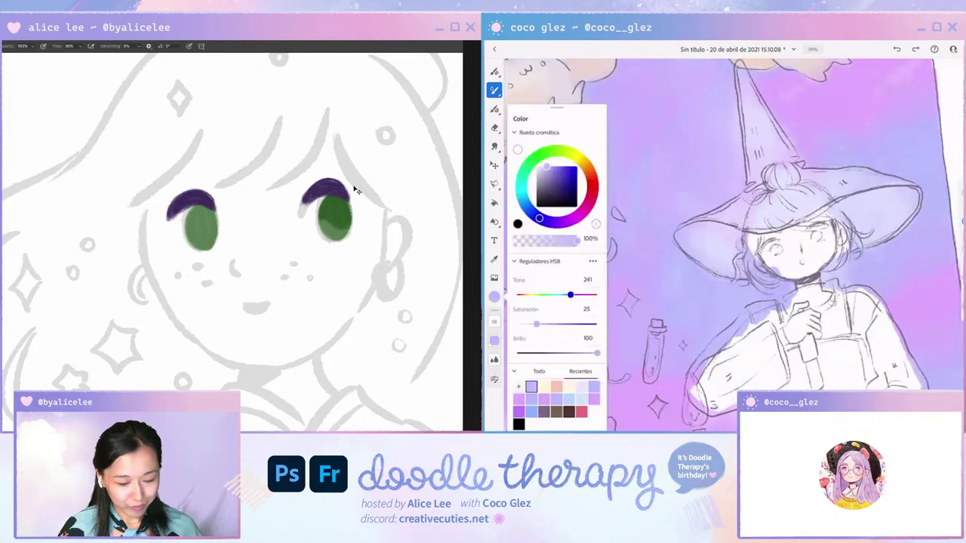
Switch to its_doodle_therapys_BDAY!!!!_v1.psd and examine the jellyfish, pink dress, lotus and tulip artworks of the collage up close.
{"action": "key", "text": "ctrl+Tab"}
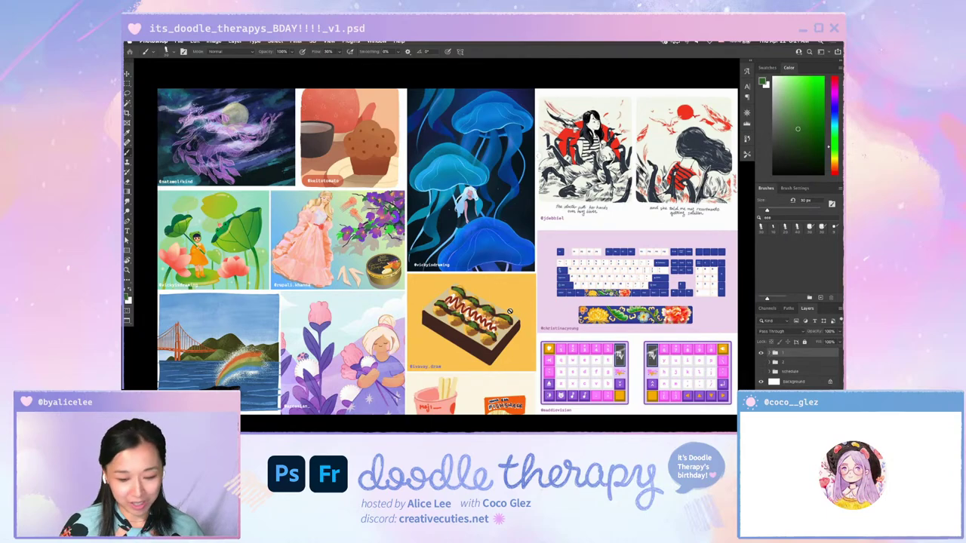
{"action": "key", "text": "super+plus"}
{"action": "left_click_drag", "start_coordinate": [406, 276], "coordinate": [481, 319]}
{"action": "left_click_drag", "start_coordinate": [405, 299], "coordinate": [431, 295]}
{"action": "key", "text": "super+plus"}
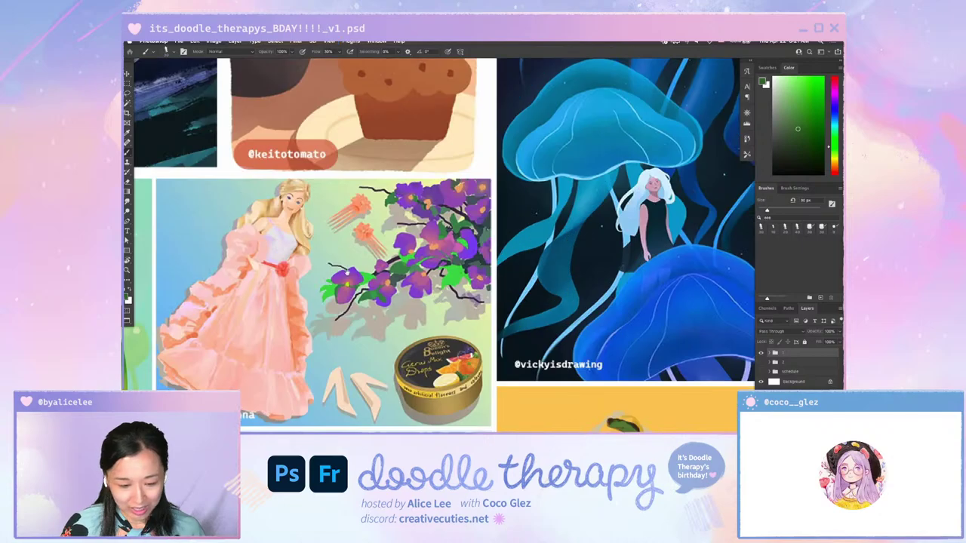
{"action": "left_click_drag", "start_coordinate": [348, 272], "coordinate": [493, 320]}
{"action": "left_click_drag", "start_coordinate": [334, 255], "coordinate": [443, 232]}
{"action": "left_click_drag", "start_coordinate": [438, 367], "coordinate": [442, 248]}
{"action": "scroll", "coordinate": [444, 306], "scroll_direction": "down", "scroll_amount": 3}
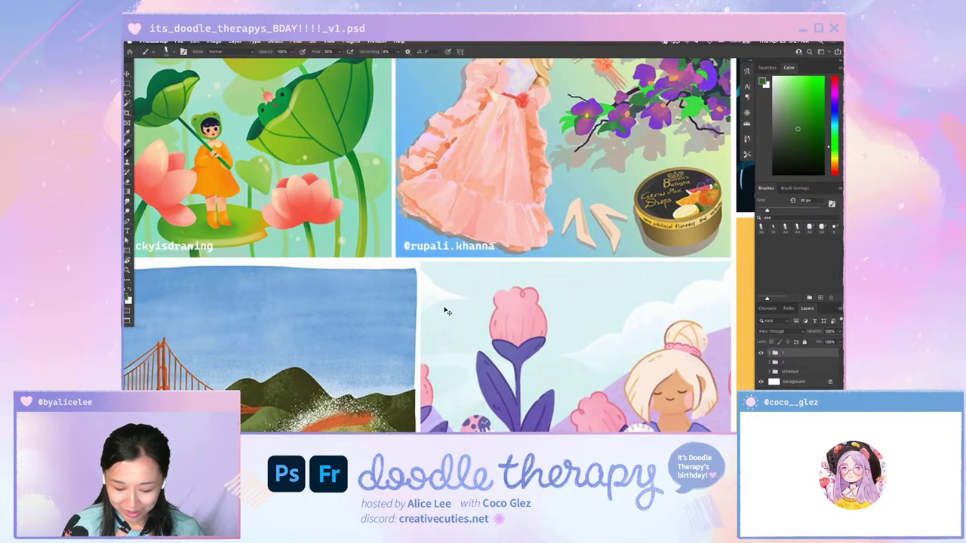
{"action": "scroll", "coordinate": [444, 306], "scroll_direction": "down", "scroll_amount": 2}
{"action": "left_click_drag", "start_coordinate": [444, 301], "coordinate": [281, 325]}
{"action": "left_click_drag", "start_coordinate": [526, 293], "coordinate": [456, 296]}
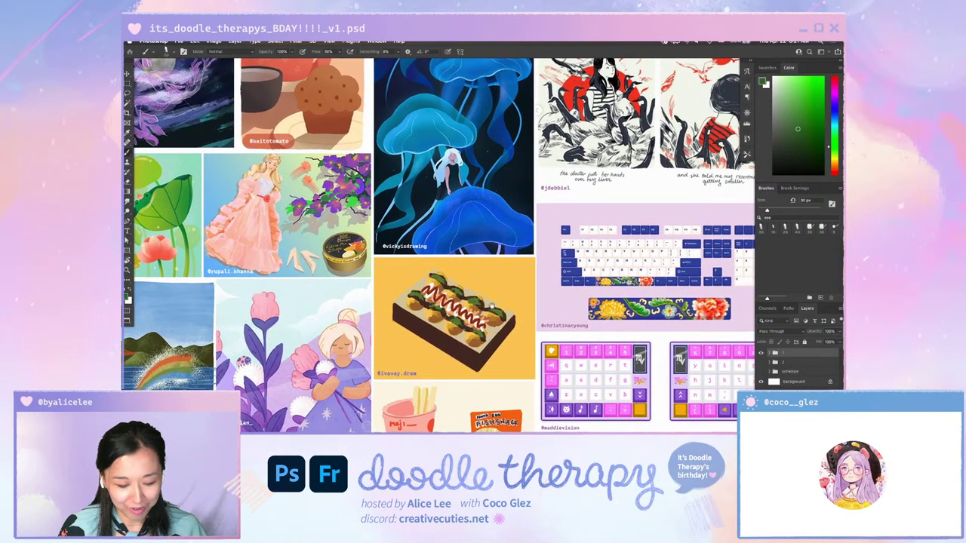
Examine the keyboard designs, red and black drawings, food art and whale scene across the rest of the collage.
{"action": "left_click_drag", "start_coordinate": [514, 311], "coordinate": [431, 320]}
{"action": "left_click_drag", "start_coordinate": [496, 277], "coordinate": [455, 258]}
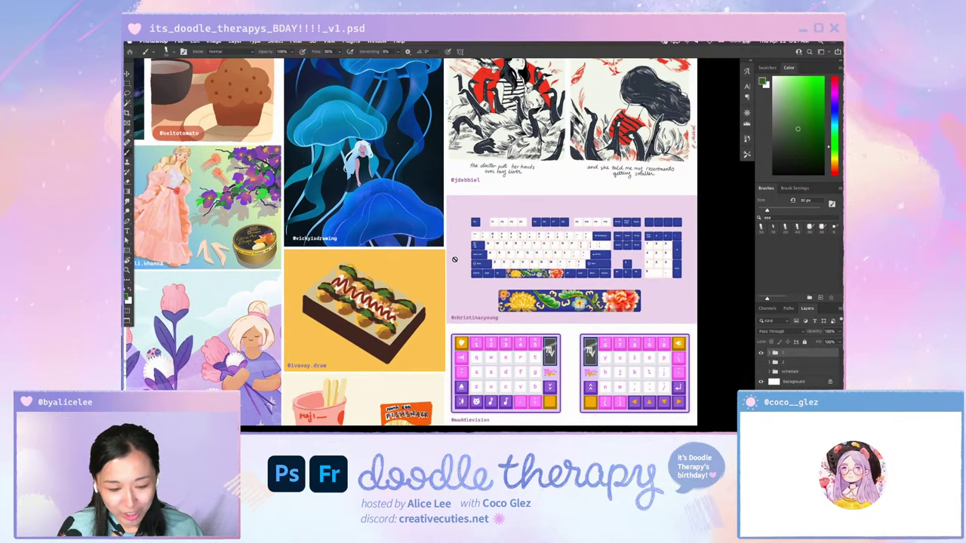
{"action": "left_click_drag", "start_coordinate": [455, 260], "coordinate": [446, 310]}
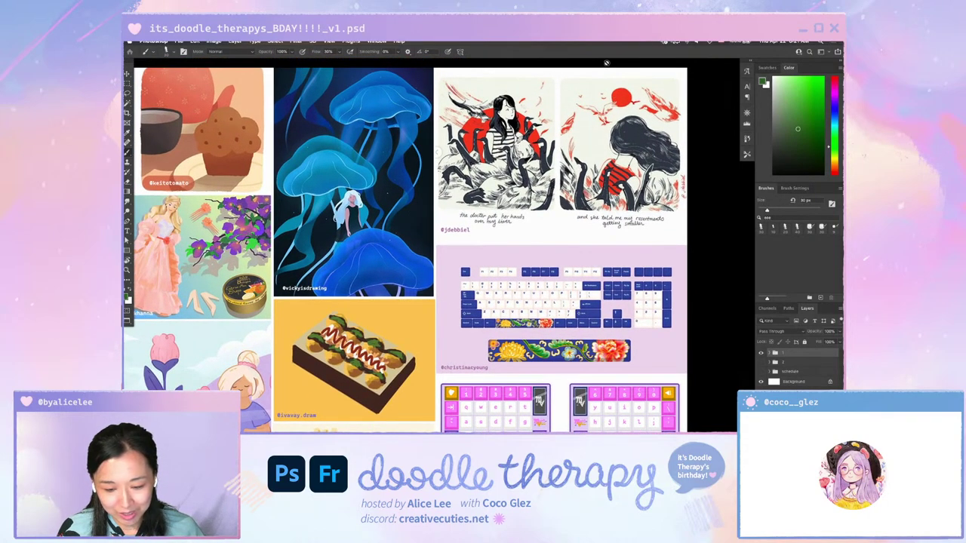
{"action": "key", "text": "v"}
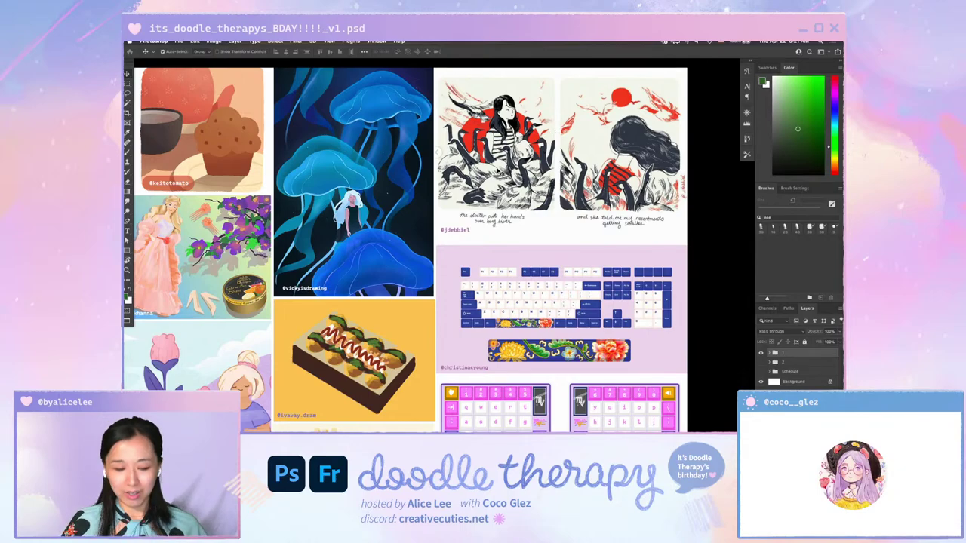
{"action": "left_click_drag", "start_coordinate": [354, 293], "coordinate": [510, 222]}
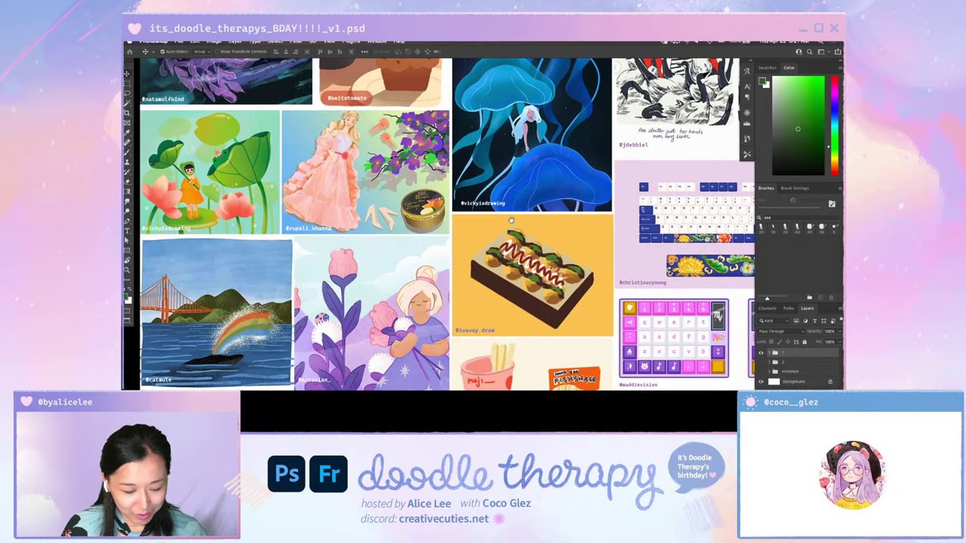
{"action": "left_click_drag", "start_coordinate": [366, 329], "coordinate": [447, 292]}
{"action": "left_click_drag", "start_coordinate": [393, 318], "coordinate": [409, 309]}
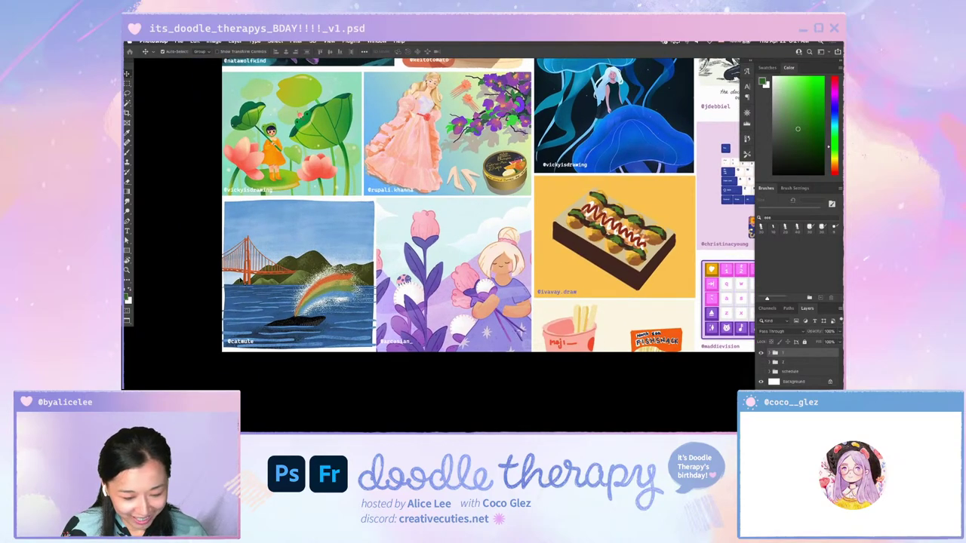
{"action": "left_click_drag", "start_coordinate": [471, 255], "coordinate": [325, 292]}
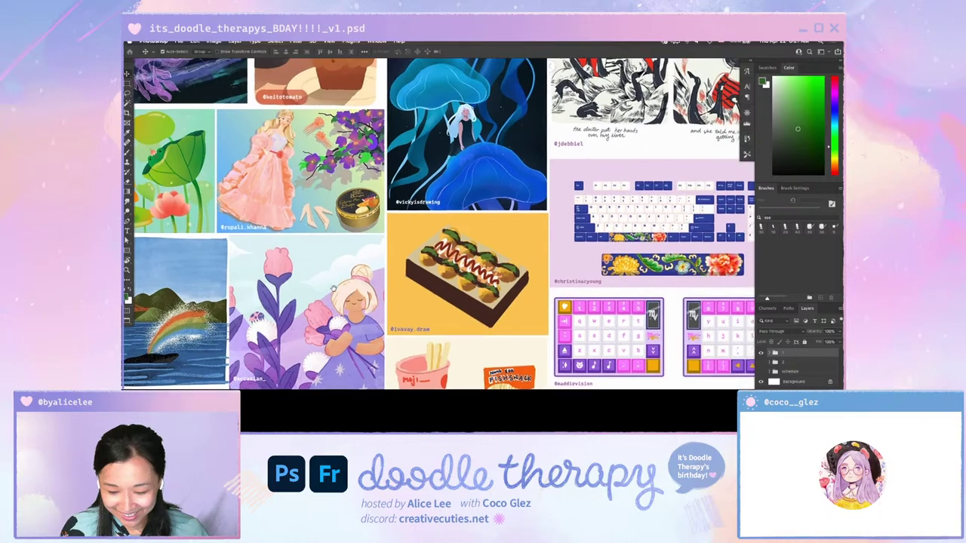
{"action": "left_click_drag", "start_coordinate": [612, 229], "coordinate": [489, 270]}
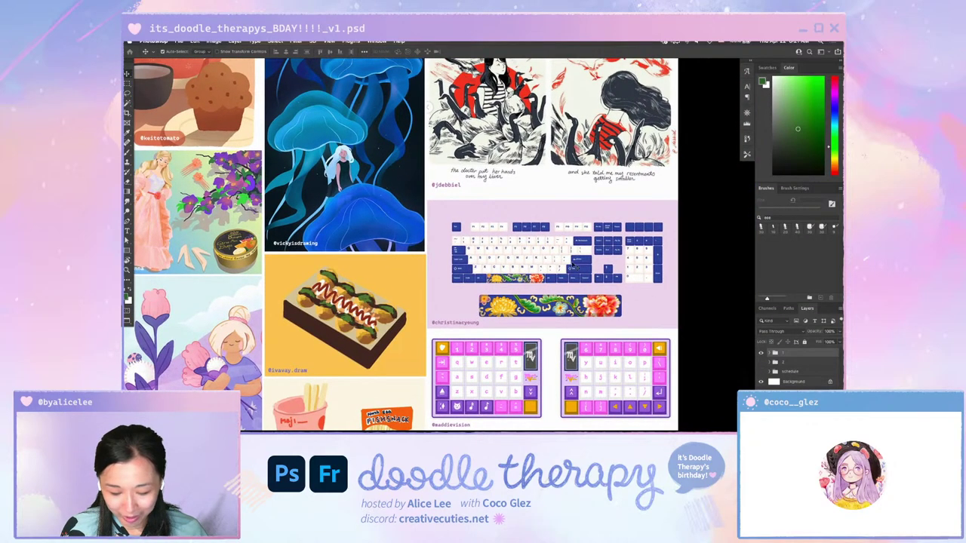
{"action": "left_click_drag", "start_coordinate": [431, 223], "coordinate": [631, 279]}
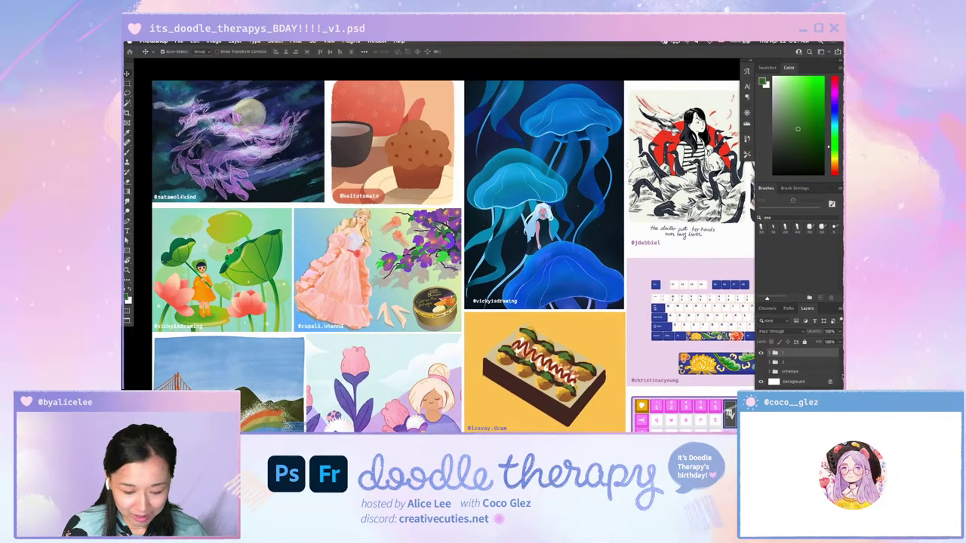
Hide layer group 1, show layer group 2 and look over its artwork collage.
{"action": "left_click", "coordinate": [760, 352]}
{"action": "left_click", "coordinate": [761, 362]}
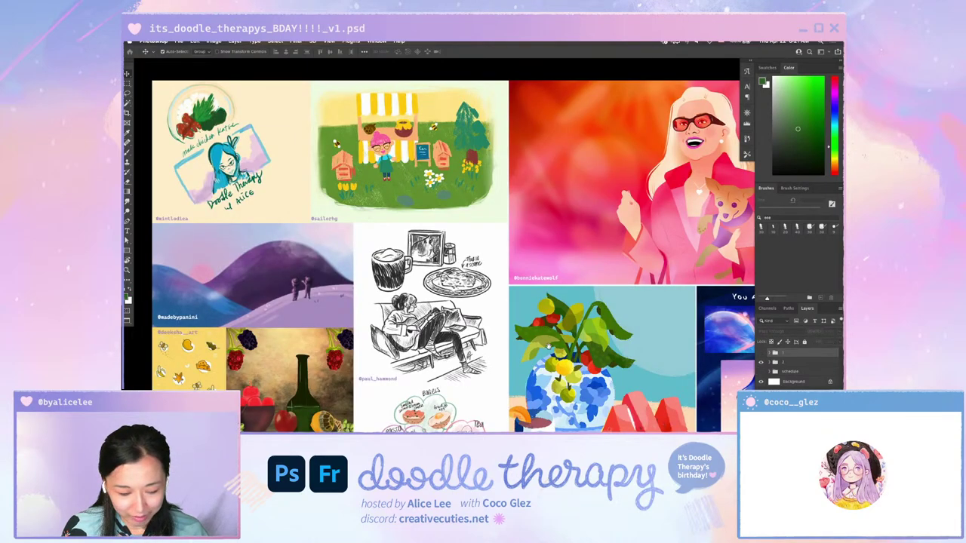
{"action": "left_click_drag", "start_coordinate": [549, 347], "coordinate": [533, 312]}
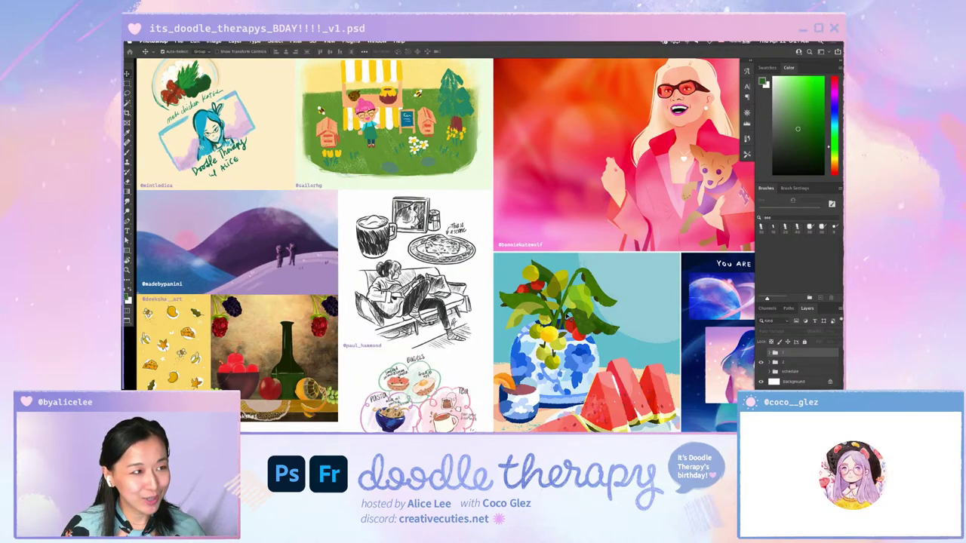
Hide layer group 2, show the schedule layer group and fit the whole schedule in view.
{"action": "mouse_move", "coordinate": [568, 326]}
{"action": "left_mouse_down"}
{"action": "mouse_move", "coordinate": [593, 322]}
{"action": "mouse_move", "coordinate": [563, 323]}
{"action": "left_mouse_up"}
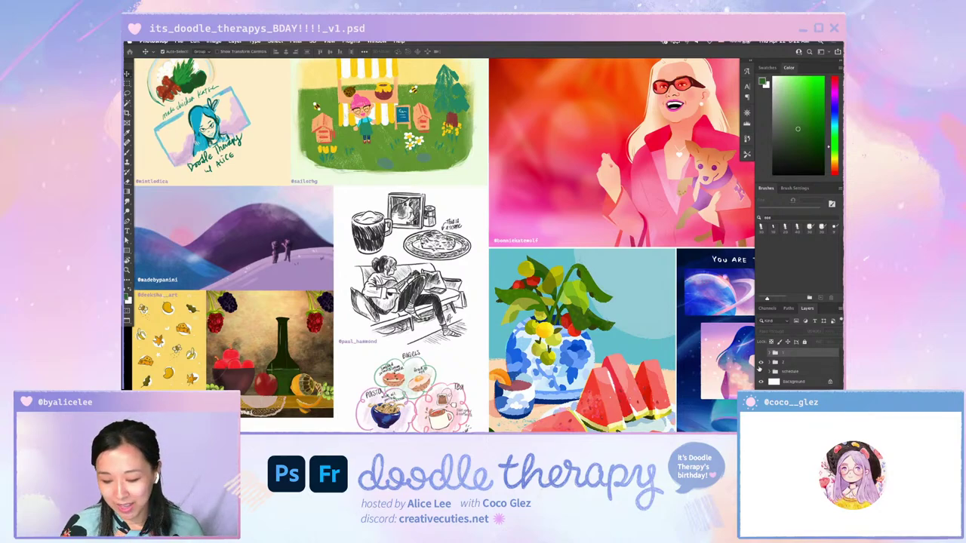
{"action": "left_click", "coordinate": [761, 370]}
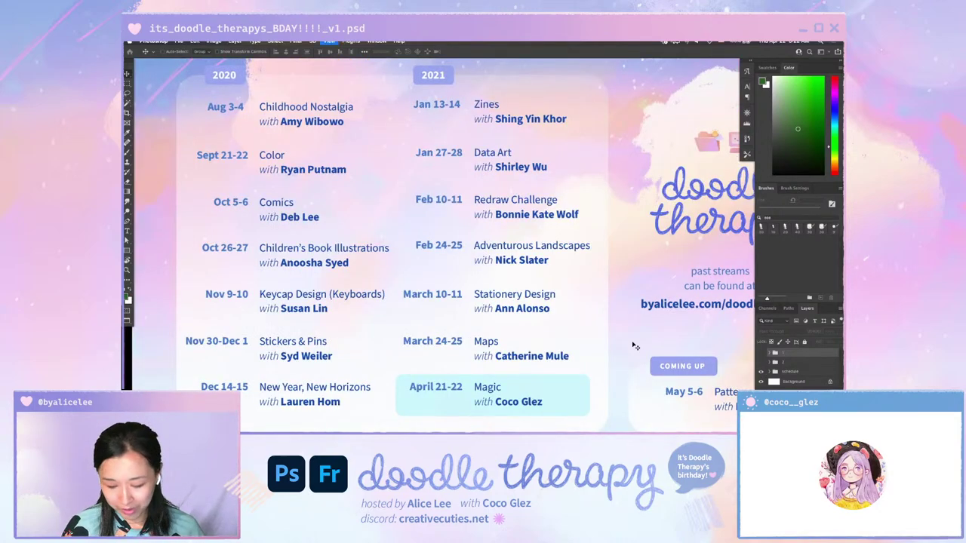
{"action": "key", "text": "ctrl+minus"}
{"action": "left_click_drag", "start_coordinate": [586, 348], "coordinate": [579, 350]}
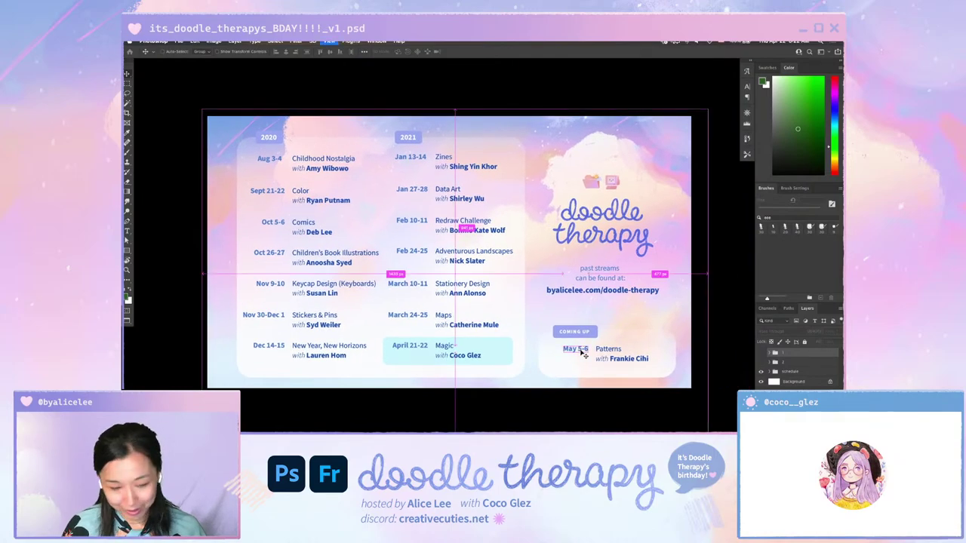
Examine the 2020 and 2021 stream lists, the past-streams address and the coming-up entry on the schedule.
{"action": "key", "text": "super+plus"}
{"action": "key", "text": "super+minus"}
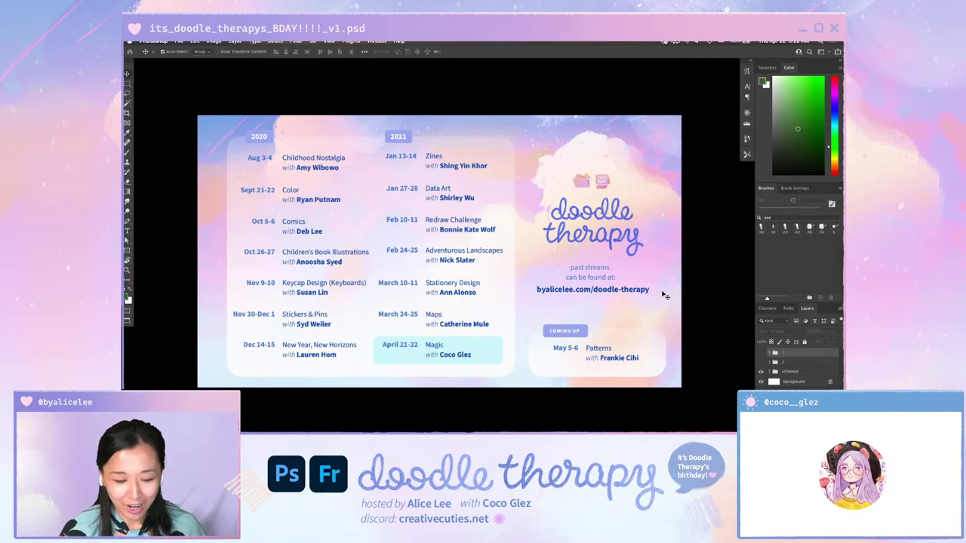
{"action": "key", "text": "super+plus"}
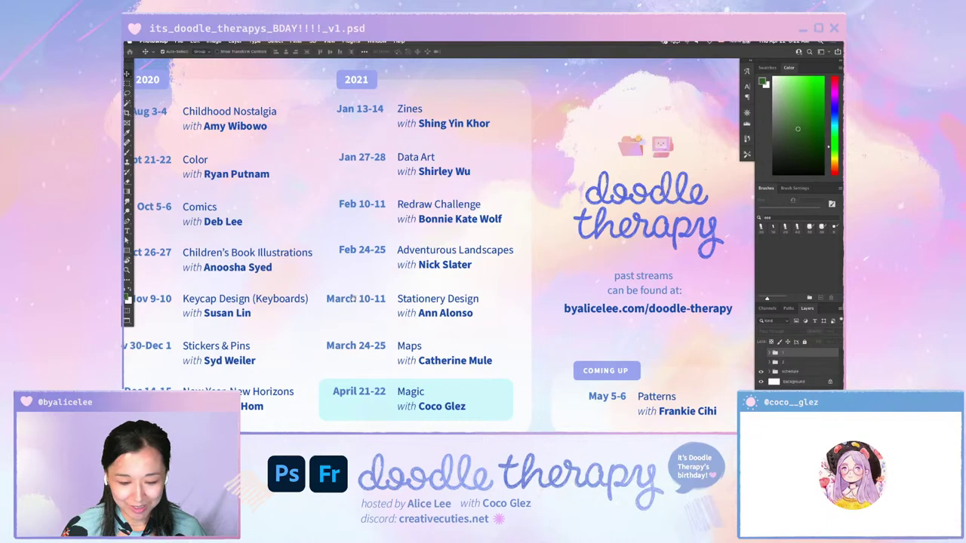
{"action": "left_click_drag", "start_coordinate": [356, 298], "coordinate": [456, 296]}
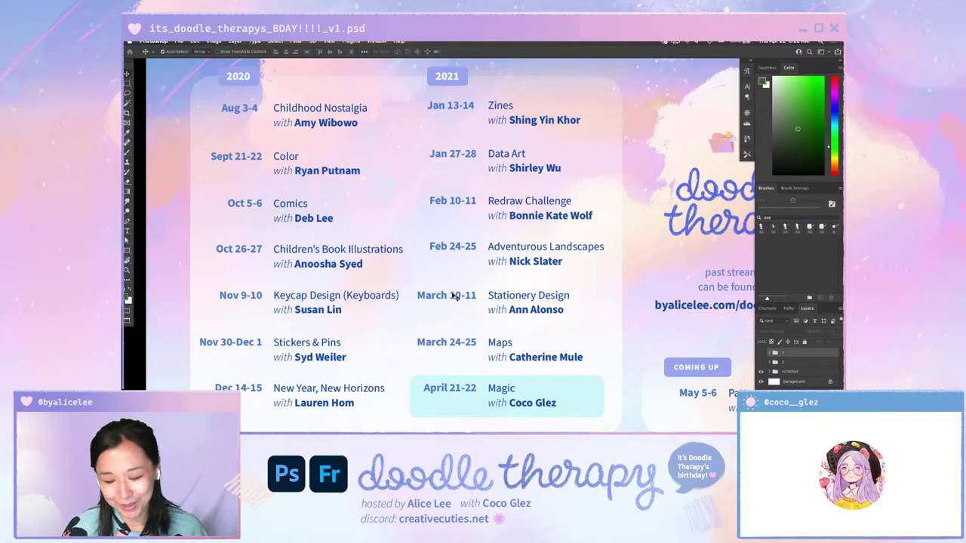
{"action": "scroll", "coordinate": [481, 369], "scroll_direction": "right", "scroll_amount": 5}
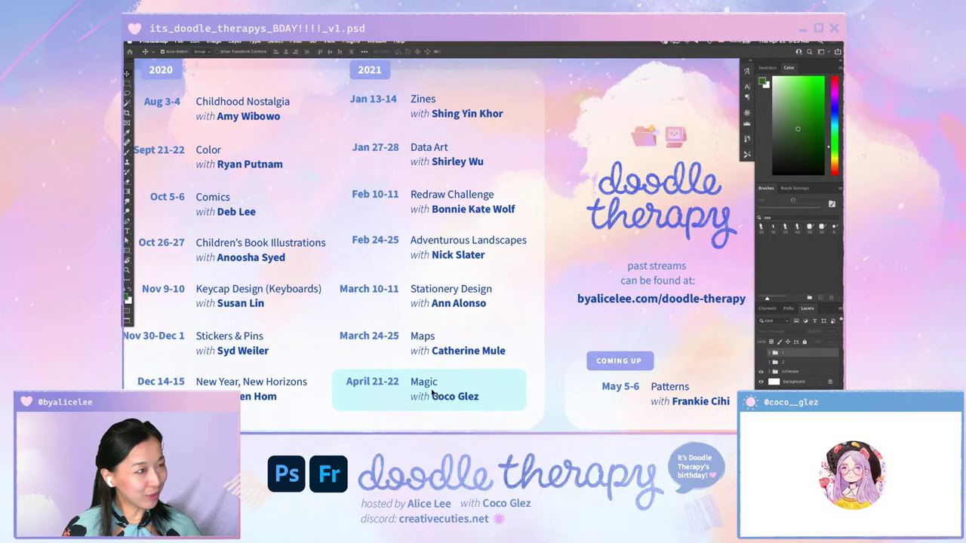
{"action": "scroll", "coordinate": [459, 383], "scroll_direction": "right", "scroll_amount": 4}
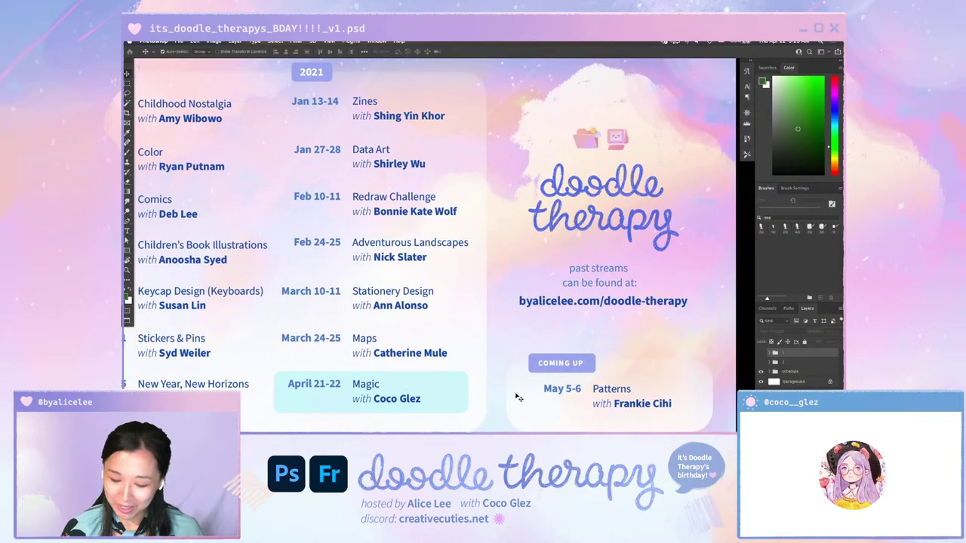
{"action": "left_click", "coordinate": [518, 398]}
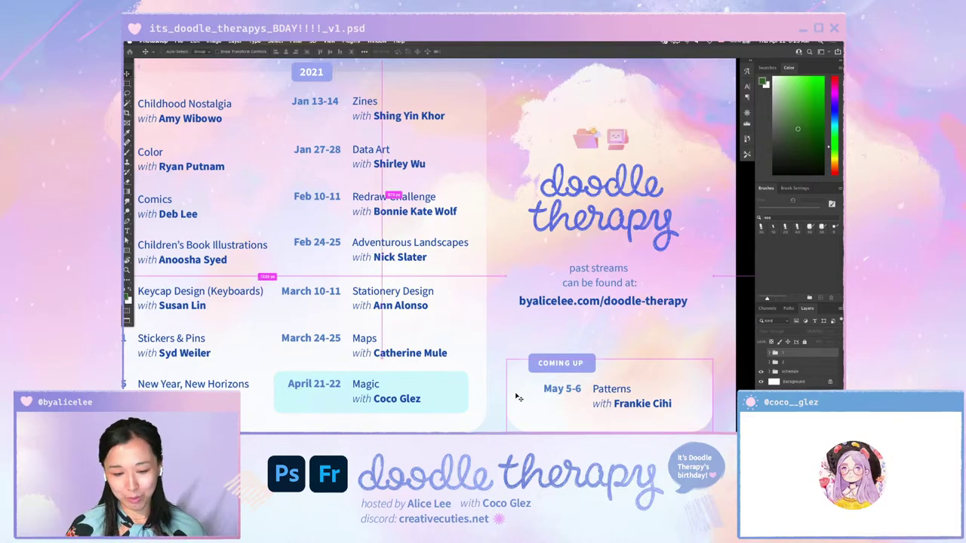
{"action": "key", "text": "ctrl+0"}
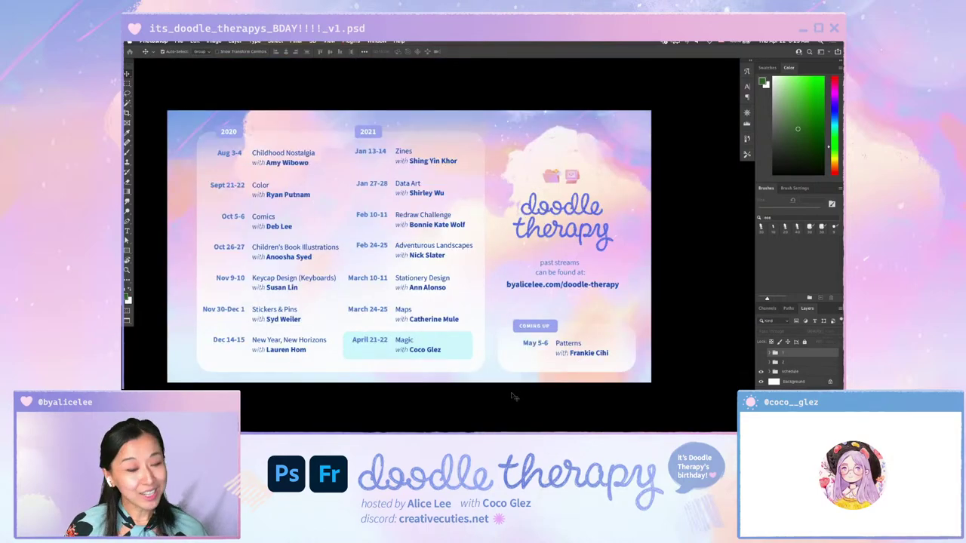
{"action": "scroll", "coordinate": [524, 397], "scroll_direction": "left", "scroll_amount": 2}
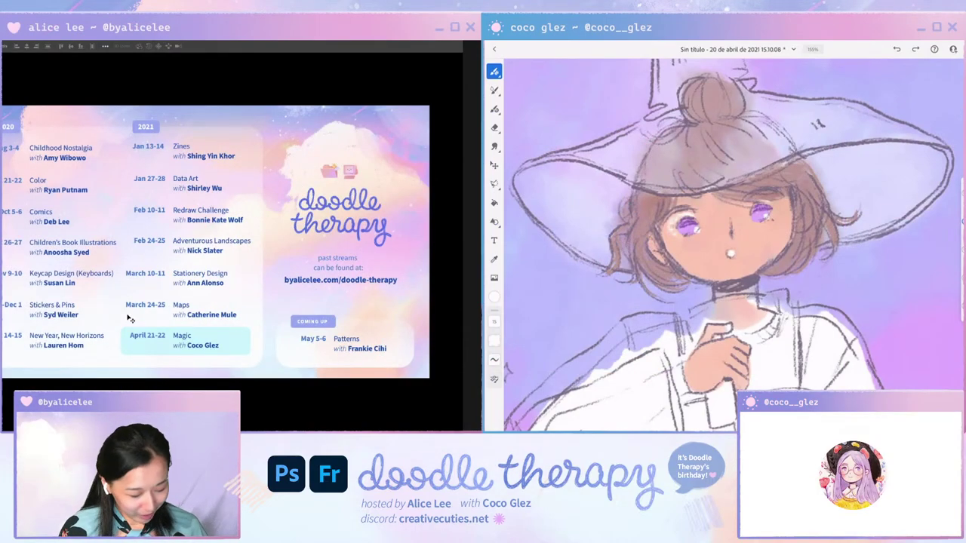
Switch back to the magic tea cup illustration and paint the upper part of the girl's left-hand iris darker green.
{"action": "key", "text": "ctrl+Tab"}
{"action": "key", "text": "ctrl+minus"}
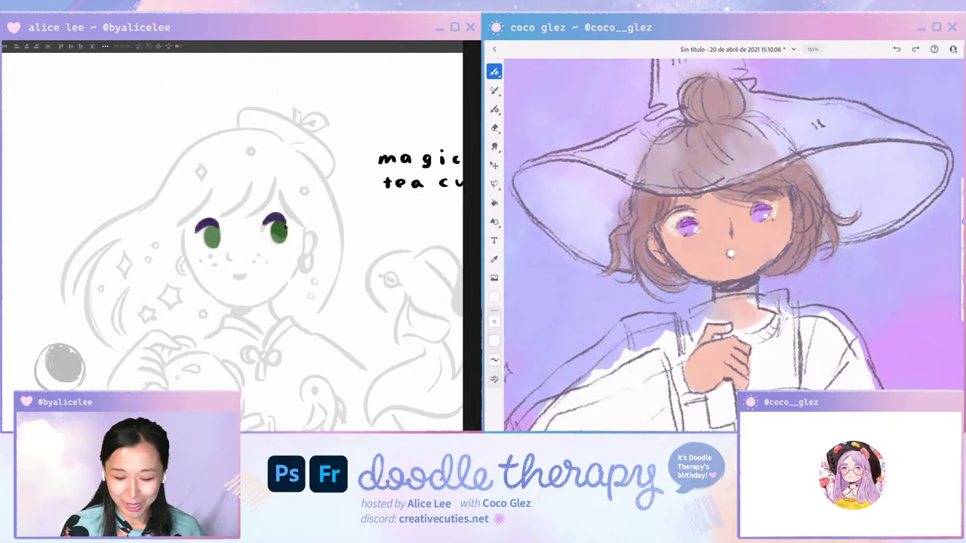
{"action": "key", "text": "ctrl+plus"}
{"action": "key", "text": "ctrl+plus"}
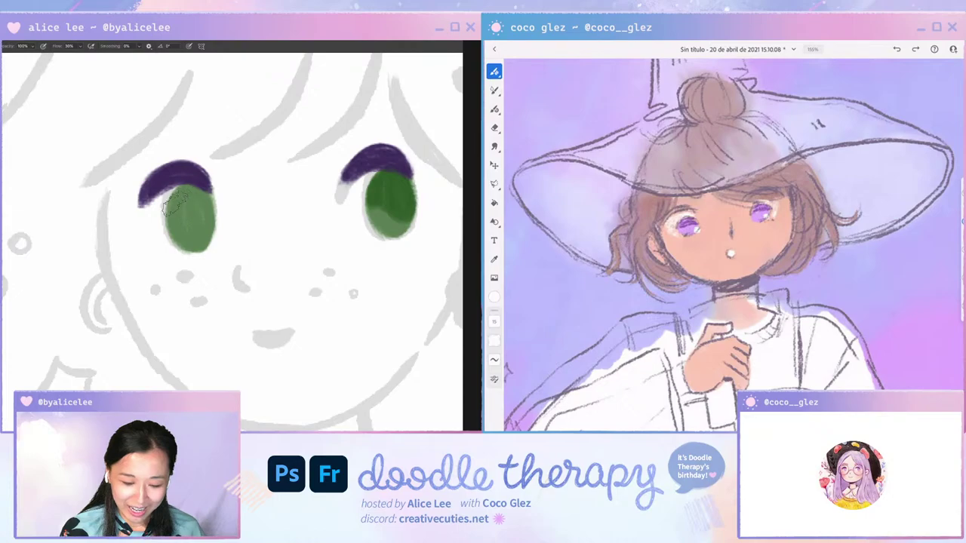
{"action": "mouse_move", "coordinate": [171, 201]}
{"action": "left_mouse_down"}
{"action": "mouse_move", "coordinate": [200, 223]}
{"action": "mouse_move", "coordinate": [209, 210]}
{"action": "mouse_move", "coordinate": [181, 190]}
{"action": "left_mouse_up"}
{"action": "scroll", "coordinate": [734, 245], "scroll_direction": "down", "scroll_amount": 5}
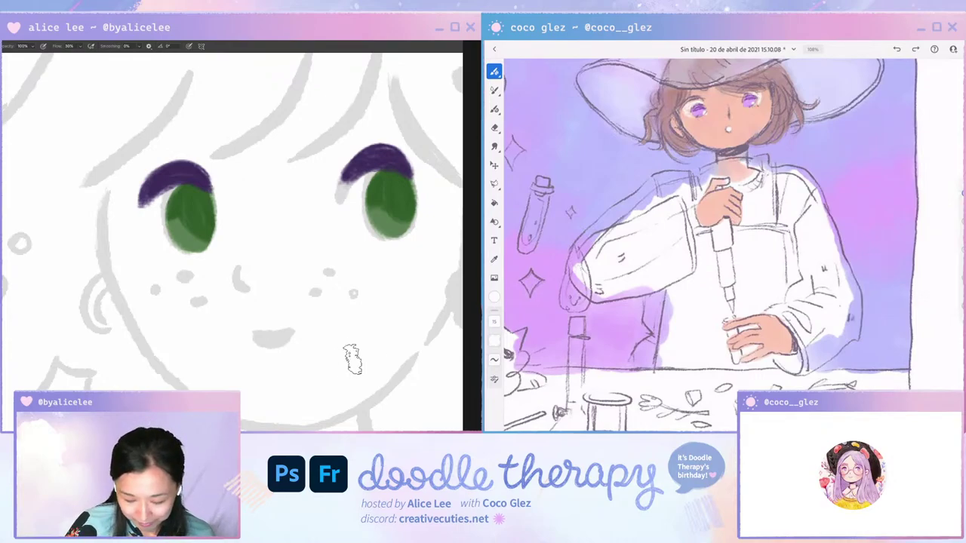
Paint the girl's nose as a solid orange crescent on a new layer.
{"action": "key", "text": "super+shift+n"}
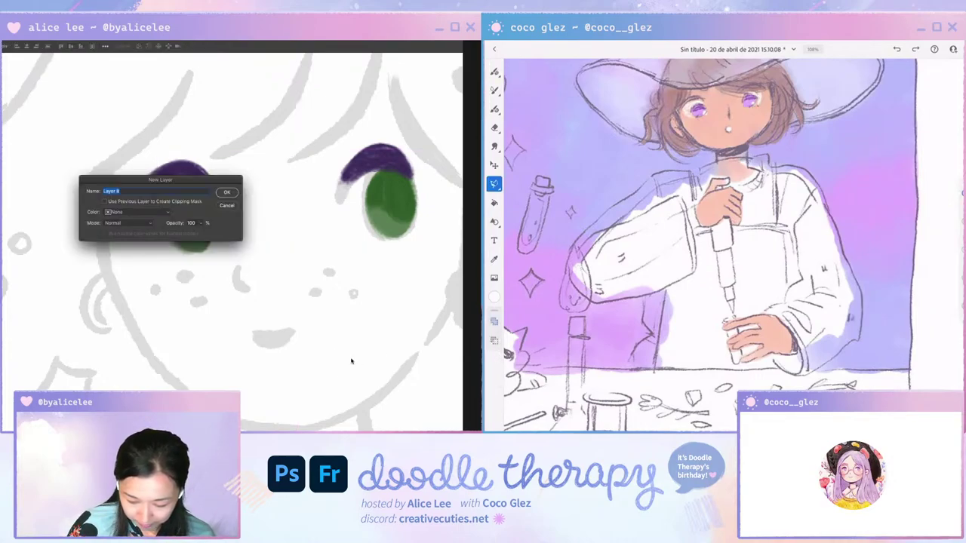
{"action": "key", "text": "Return"}
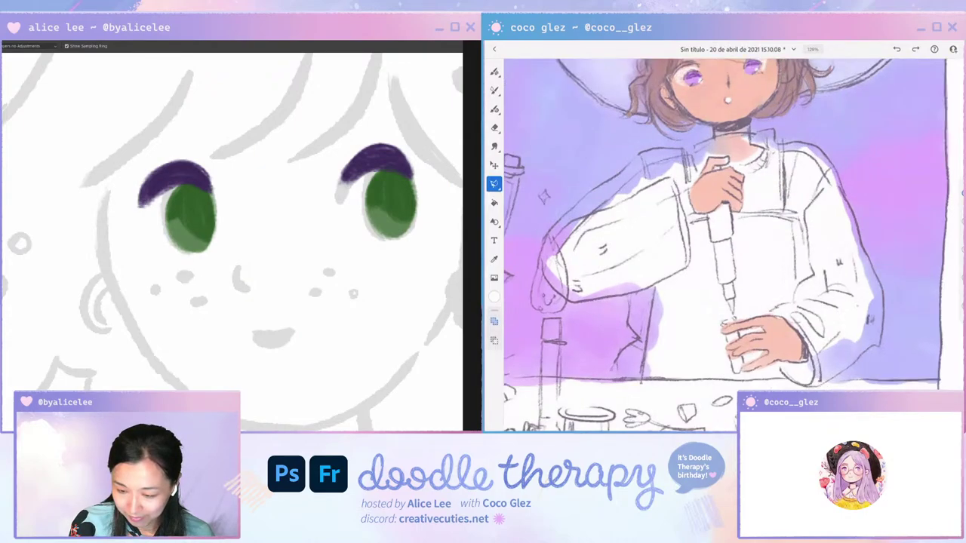
{"action": "key", "text": "b"}
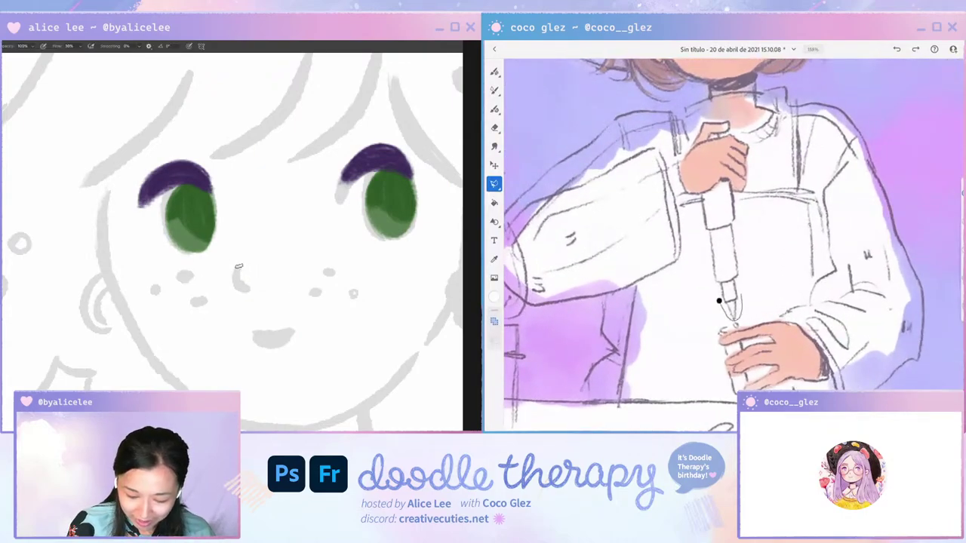
{"action": "mouse_move", "coordinate": [243, 264]}
{"action": "left_mouse_down"}
{"action": "mouse_move", "coordinate": [240, 288]}
{"action": "mouse_move", "coordinate": [238, 265]}
{"action": "mouse_move", "coordinate": [240, 286]}
{"action": "mouse_move", "coordinate": [249, 265]}
{"action": "mouse_move", "coordinate": [252, 287]}
{"action": "mouse_move", "coordinate": [240, 288]}
{"action": "left_mouse_up"}
{"action": "key", "text": "e"}
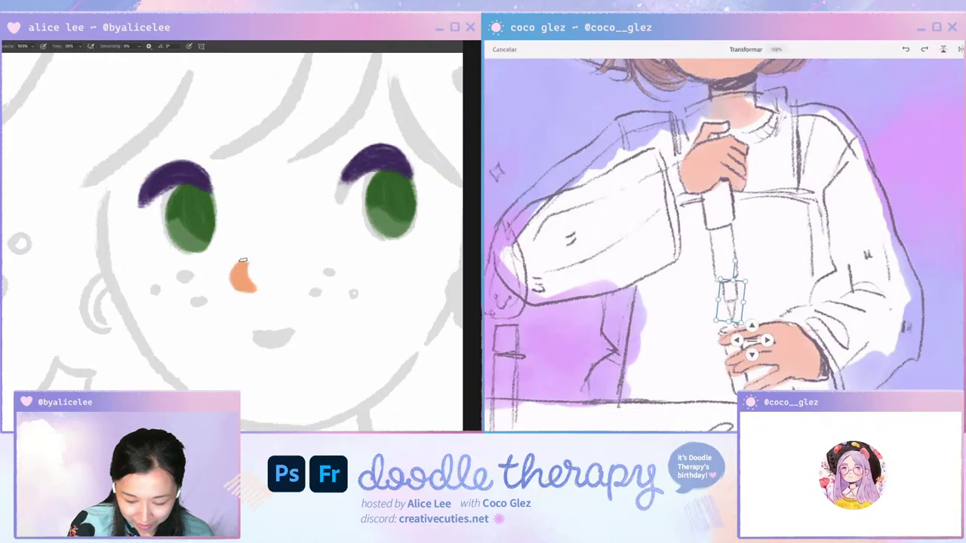
{"action": "key", "text": "b"}
{"action": "left_click_drag", "start_coordinate": [243, 261], "coordinate": [248, 266]}
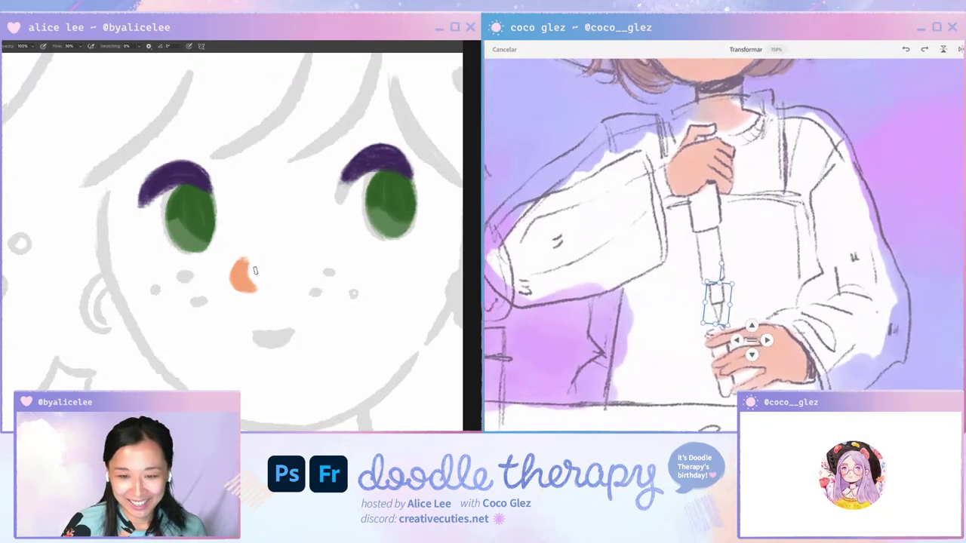
{"action": "key", "text": "v"}
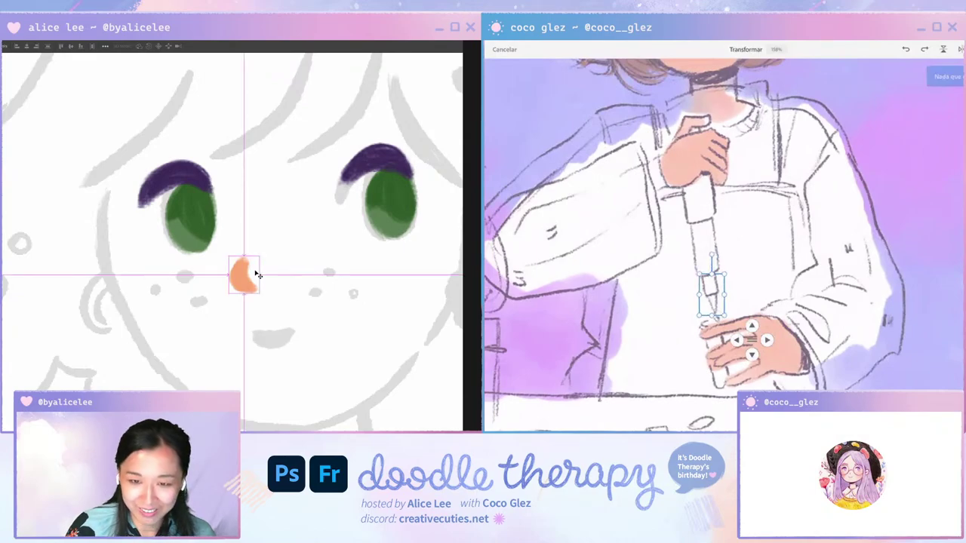
{"action": "key", "text": "ctrl+shift+n"}
{"action": "key", "text": "Return"}
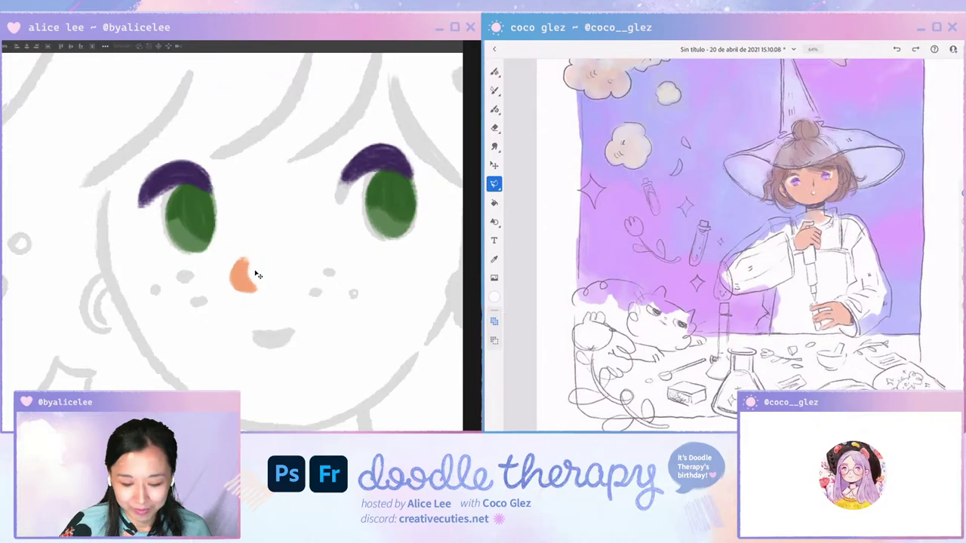
Shift the hue of the girl's upper lashes to a warmer magenta purple with Hue/Saturation.
{"action": "scroll", "coordinate": [257, 275], "scroll_direction": "down", "scroll_amount": 3}
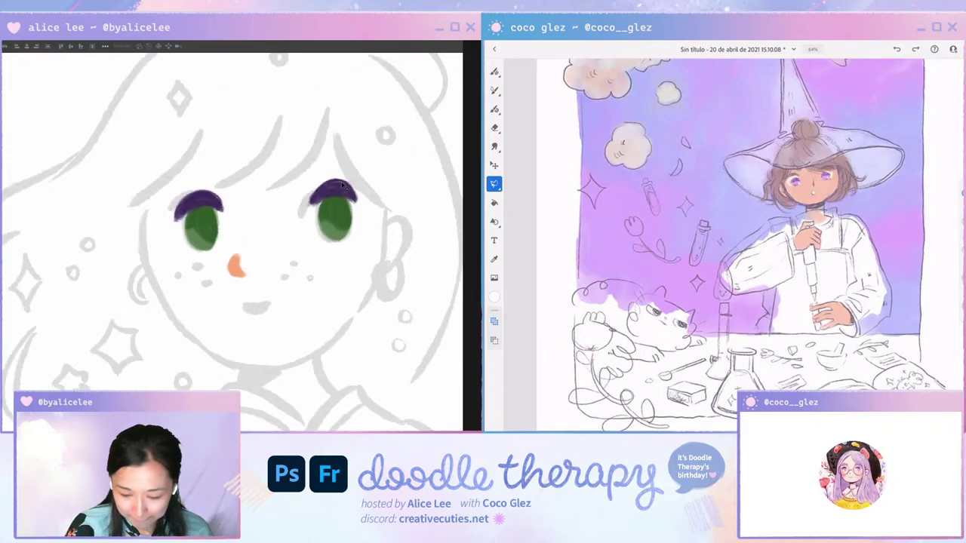
{"action": "left_click_drag", "start_coordinate": [346, 174], "coordinate": [167, 226]}
{"action": "key", "text": "ctrl+u"}
{"action": "left_click_drag", "start_coordinate": [310, 297], "coordinate": [301, 298]}
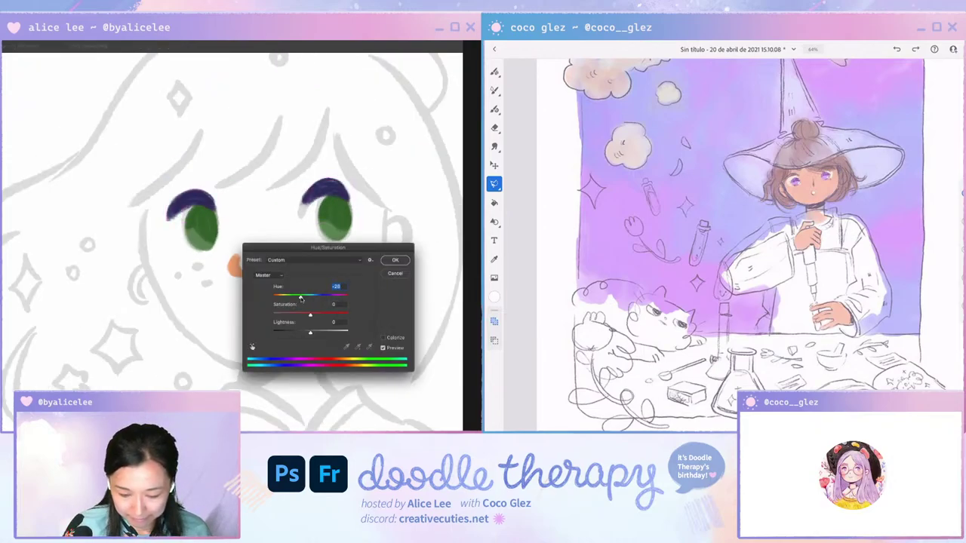
{"action": "left_click", "coordinate": [323, 297]}
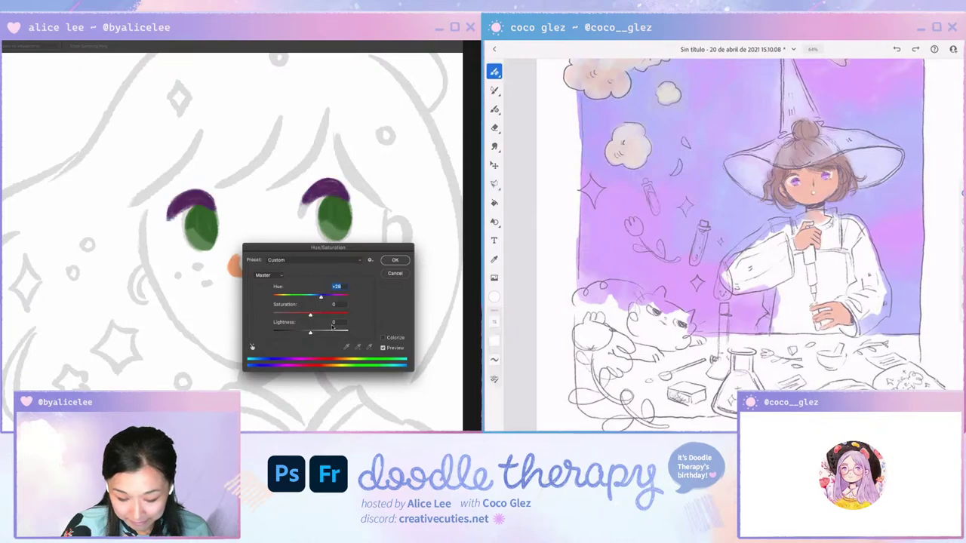
{"action": "left_click", "coordinate": [395, 259]}
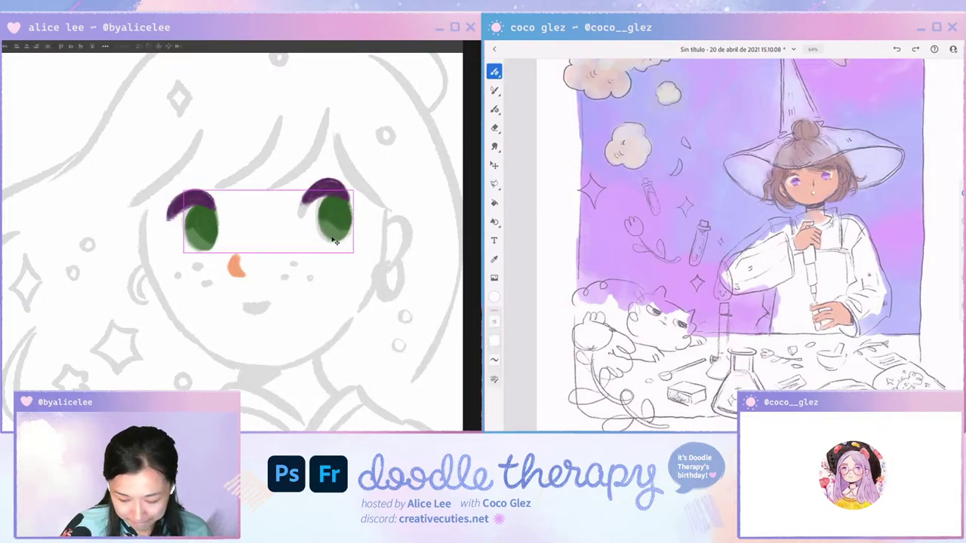
Recolor the irises with Hue/Saturation, turning the lighter lower green teal and the darker upper green deep teal blue.
{"action": "key", "text": "ctrl+u"}
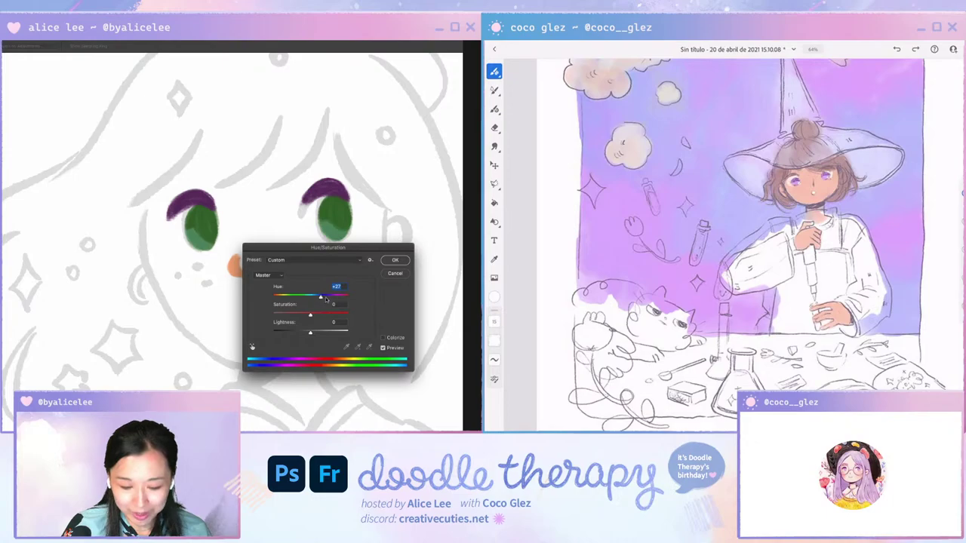
{"action": "left_click", "coordinate": [393, 263]}
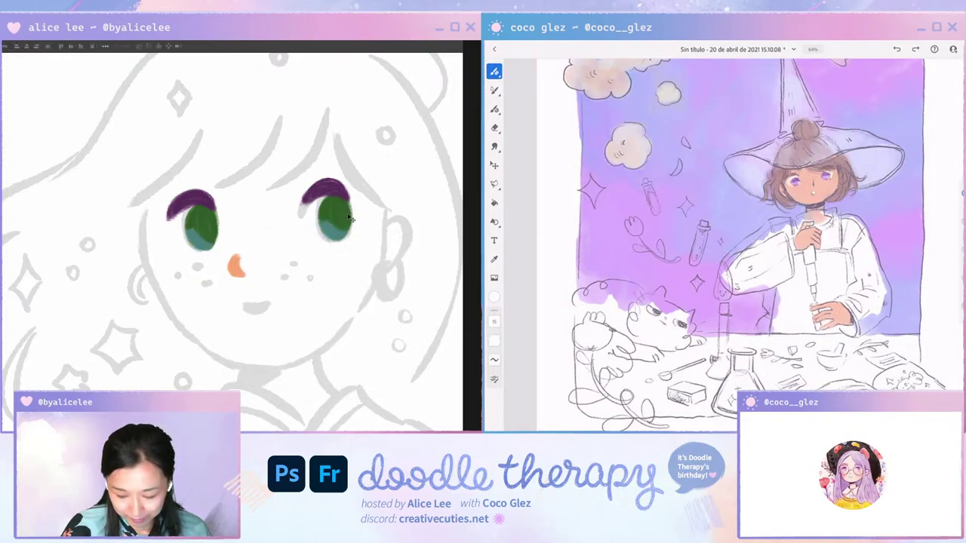
{"action": "key", "text": "ctrl+u"}
{"action": "left_click_drag", "start_coordinate": [326, 298], "coordinate": [337, 299]}
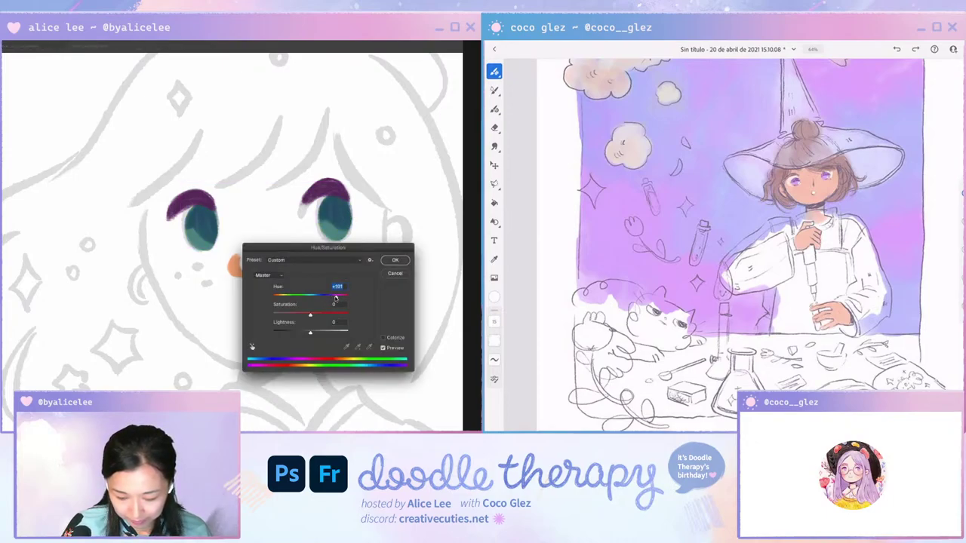
{"action": "key", "text": "Return"}
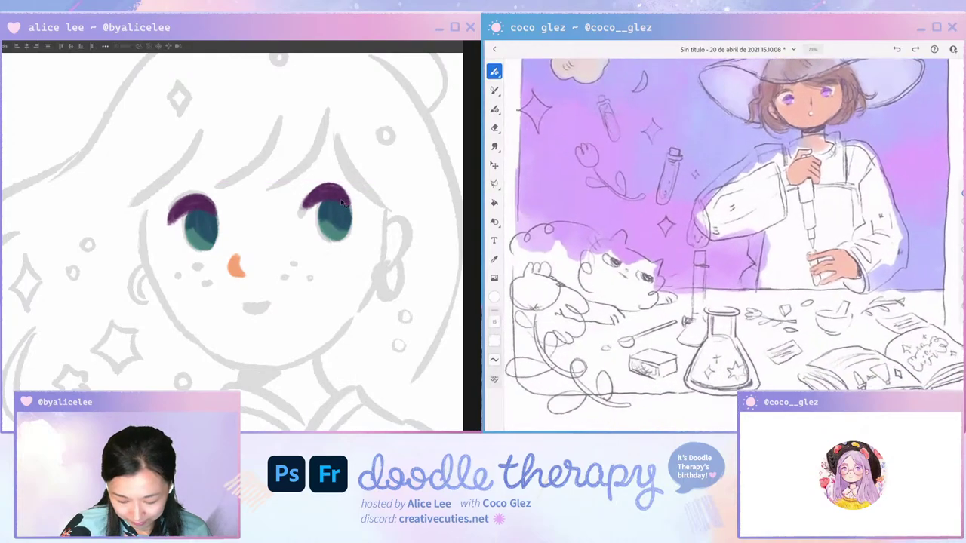
Shift the lashes' hue to a deep bluish purple and nudge them slightly upward over the eyes.
{"action": "left_click", "coordinate": [342, 200]}
{"action": "key", "text": "ctrl+u"}
{"action": "left_click_drag", "start_coordinate": [311, 297], "coordinate": [299, 299]}
{"action": "left_click", "coordinate": [394, 260]}
{"action": "left_click_drag", "start_coordinate": [331, 197], "coordinate": [331, 194]}
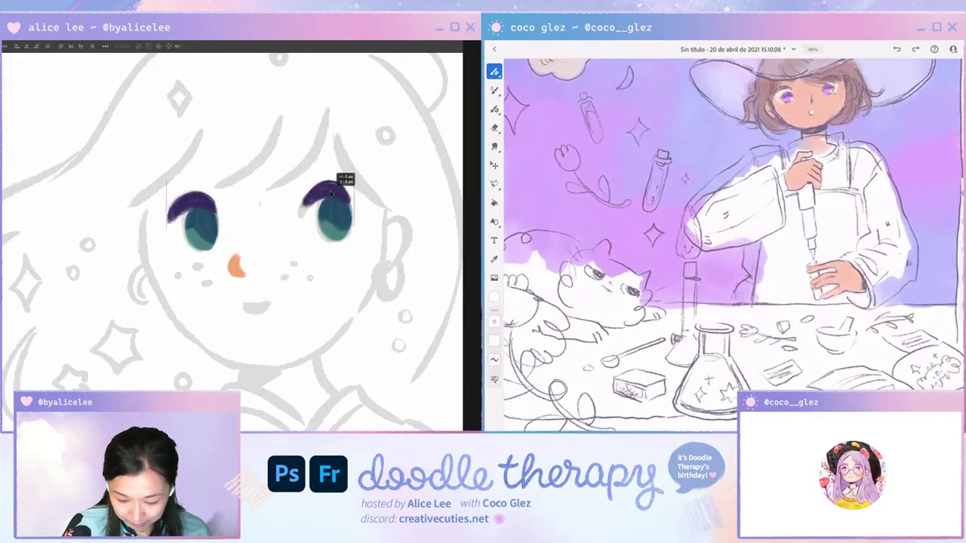
Preview the purple hair layer with the recolored eyes across the illustration and hide it again.
{"action": "key", "text": "ctrl+0"}
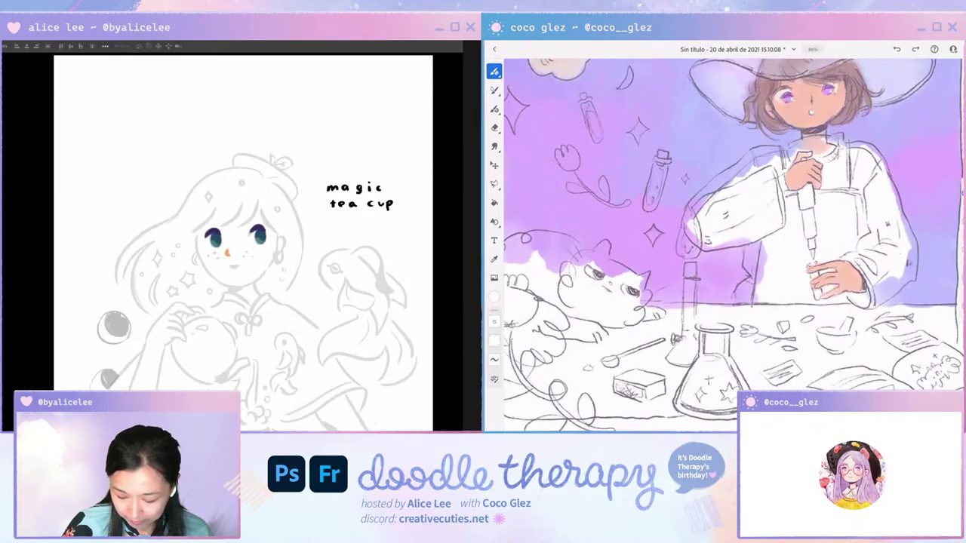
{"action": "key", "text": "ctrl+comma"}
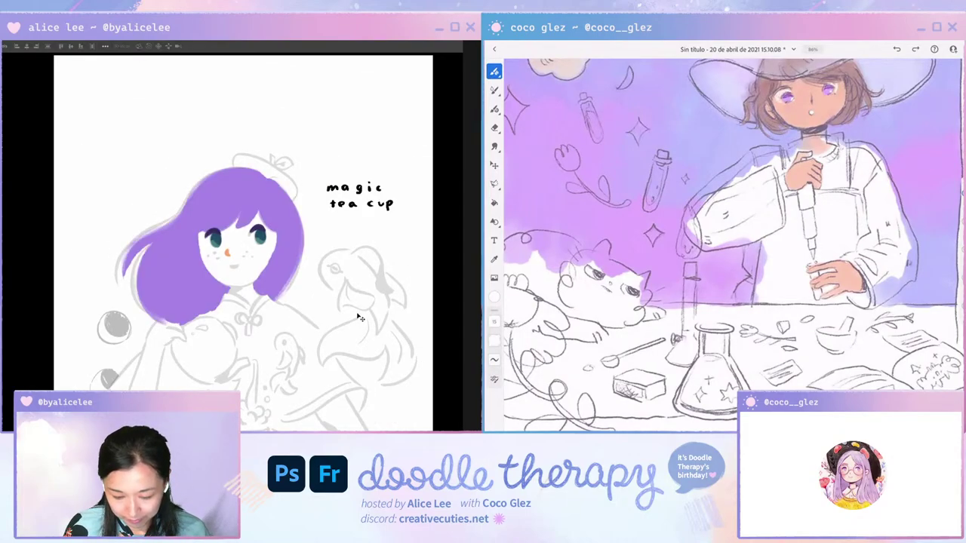
{"action": "mouse_move", "coordinate": [282, 273]}
{"action": "left_mouse_down"}
{"action": "mouse_move", "coordinate": [339, 307]}
{"action": "mouse_move", "coordinate": [286, 291]}
{"action": "left_mouse_up"}
{"action": "key", "text": "ctrl+z"}
{"action": "key", "text": "ctrl+comma"}
On a new layer, brush an orange outline along the left edge of the girl's face from the hairline to the cheek.
{"action": "key", "text": "ctrl+plus"}
{"action": "key", "text": "ctrl+plus"}
{"action": "key", "text": "ctrl+plus"}
{"action": "key", "text": "ctrl+plus"}
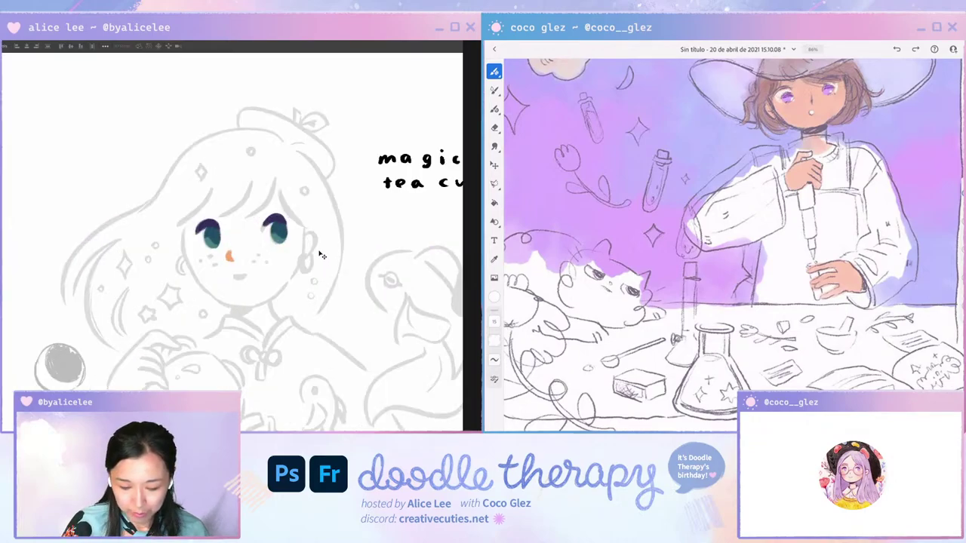
{"action": "key", "text": "ctrl+shift+n"}
{"action": "key", "text": "Return"}
{"action": "key", "text": "b"}
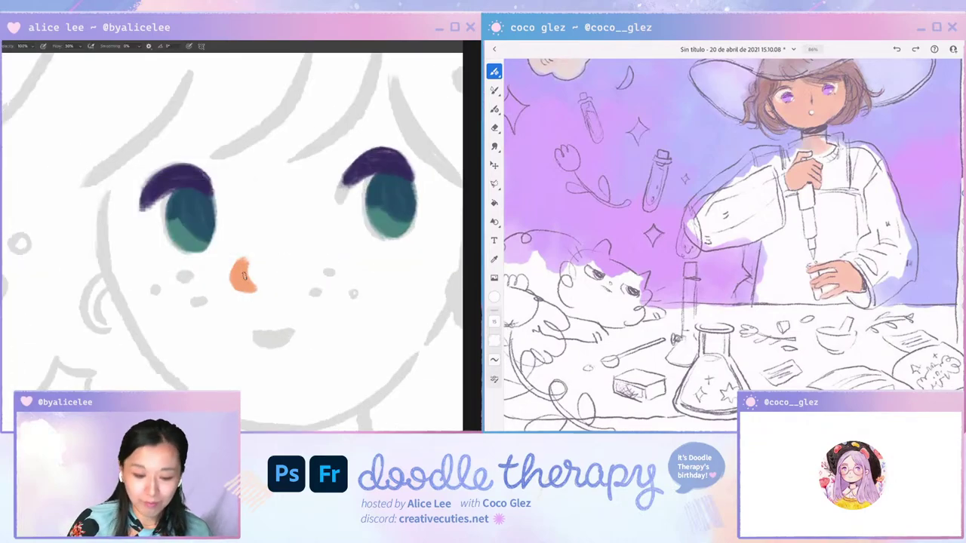
{"action": "mouse_move", "coordinate": [115, 168]}
{"action": "left_mouse_down"}
{"action": "mouse_move", "coordinate": [115, 198]}
{"action": "mouse_move", "coordinate": [156, 352]}
{"action": "left_mouse_up"}
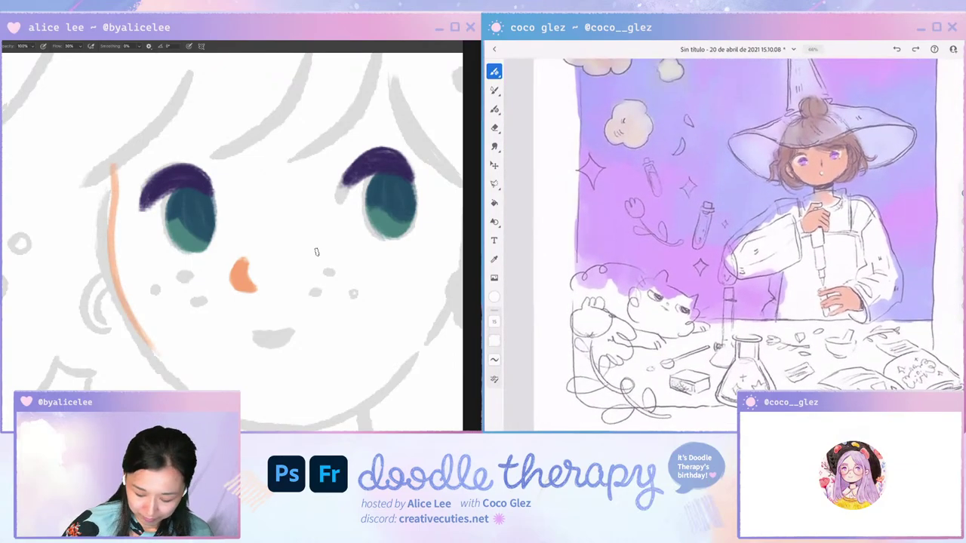
{"action": "left_click_drag", "start_coordinate": [317, 252], "coordinate": [264, 180]}
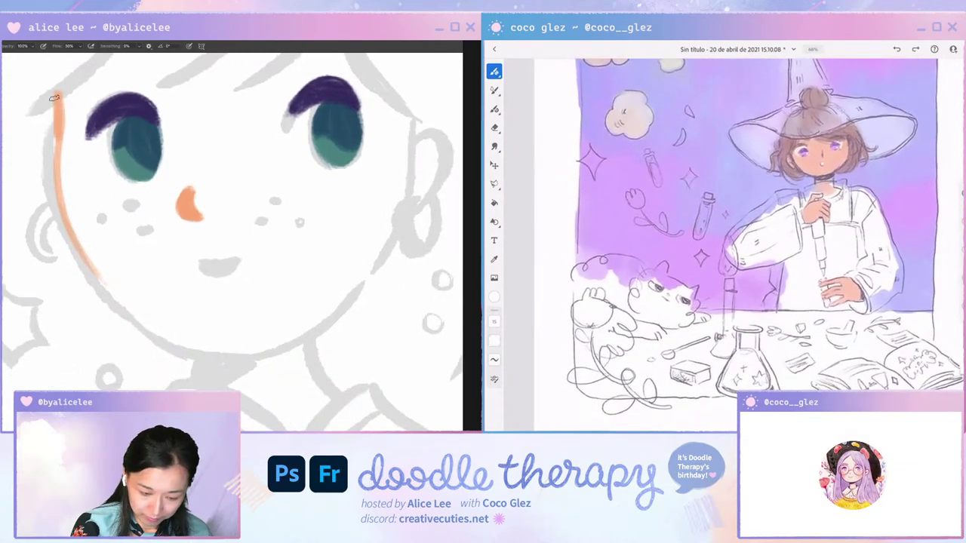
{"action": "mouse_move", "coordinate": [57, 94]}
{"action": "left_mouse_down"}
{"action": "mouse_move", "coordinate": [49, 183]}
{"action": "mouse_move", "coordinate": [63, 232]}
{"action": "mouse_move", "coordinate": [66, 212]}
{"action": "mouse_move", "coordinate": [137, 327]}
{"action": "left_mouse_up"}
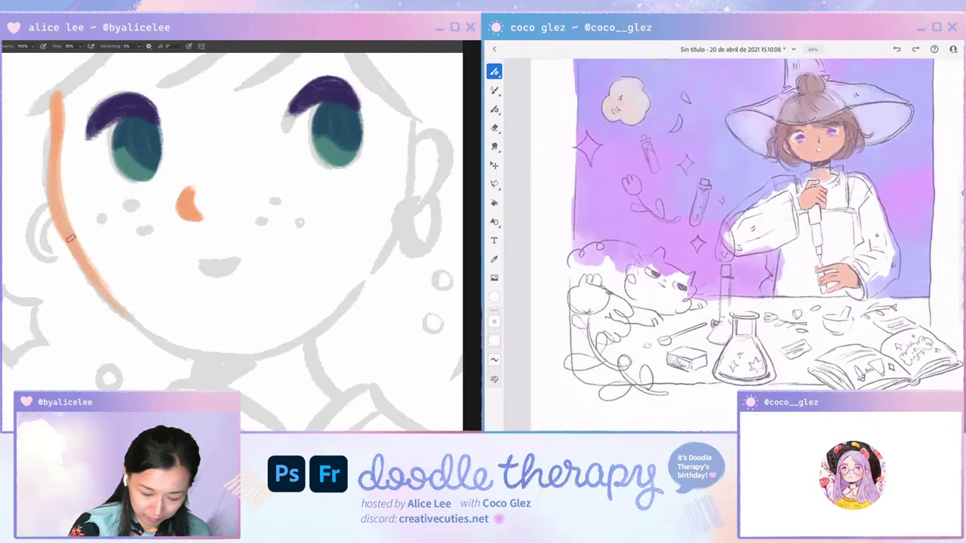
{"action": "left_click_drag", "start_coordinate": [72, 239], "coordinate": [156, 341]}
Thicken the orange face outline and extend it along the jaw to the chin.
{"action": "key", "text": "r"}
{"action": "left_click_drag", "start_coordinate": [300, 329], "coordinate": [259, 352]}
{"action": "mouse_move", "coordinate": [90, 132]}
{"action": "left_mouse_down"}
{"action": "mouse_move", "coordinate": [161, 333]}
{"action": "mouse_move", "coordinate": [98, 240]}
{"action": "mouse_move", "coordinate": [169, 342]}
{"action": "left_mouse_up"}
{"action": "left_click_drag", "start_coordinate": [123, 289], "coordinate": [207, 355]}
{"action": "left_click_drag", "start_coordinate": [97, 150], "coordinate": [146, 328]}
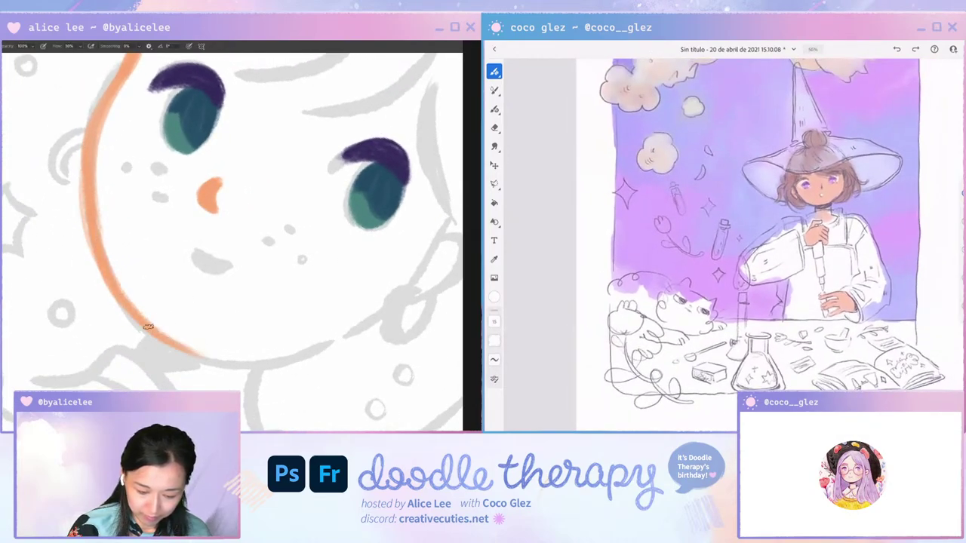
{"action": "left_click_drag", "start_coordinate": [99, 211], "coordinate": [218, 360]}
{"action": "key", "text": "Escape"}
Recolor the lower irises pink using Hue/Saturation with hue +155, saturation +41 and lightness +37.
{"action": "key", "text": "ctrl+minus"}
{"action": "key", "text": "ctrl+minus"}
{"action": "key", "text": "ctrl+minus"}
{"action": "key", "text": "ctrl+minus"}
{"action": "key", "text": "ctrl+minus"}
{"action": "key", "text": "r"}
{"action": "left_click_drag", "start_coordinate": [382, 279], "coordinate": [388, 231]}
{"action": "key", "text": "ctrl+plus"}
{"action": "key", "text": "ctrl+plus"}
{"action": "key", "text": "ctrl+plus"}
{"action": "key", "text": "ctrl+plus"}
{"action": "key", "text": "Escape"}
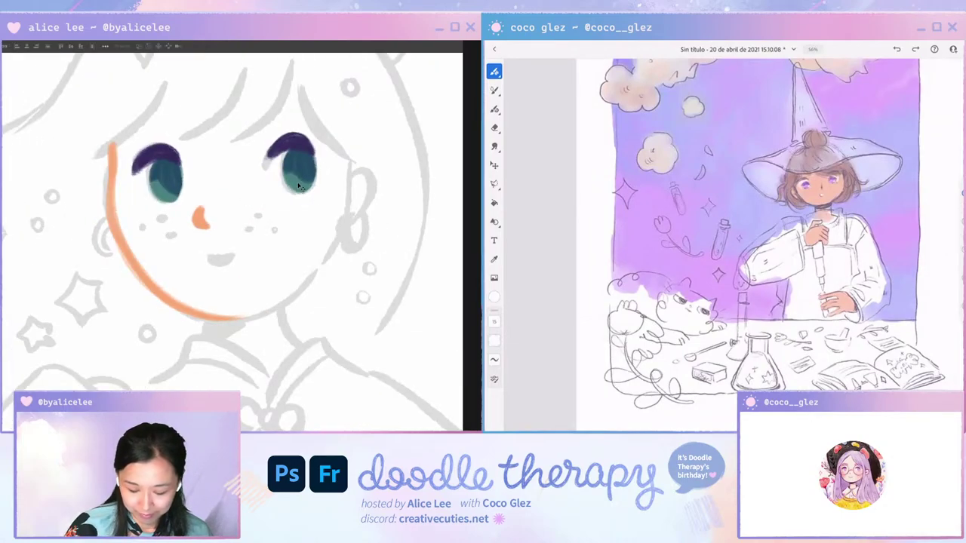
{"action": "key", "text": "ctrl+u"}
{"action": "left_click_drag", "start_coordinate": [325, 300], "coordinate": [324, 333]}
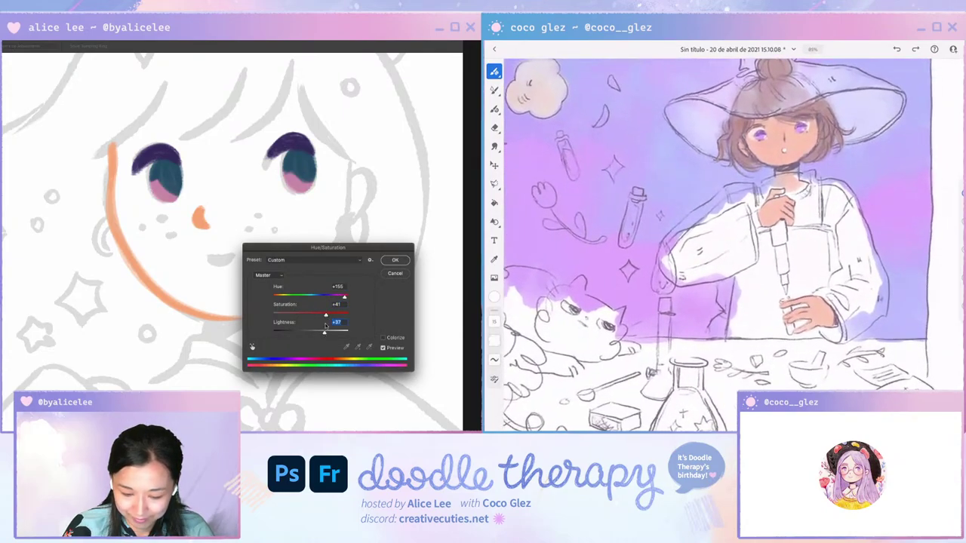
{"action": "left_click", "coordinate": [395, 260]}
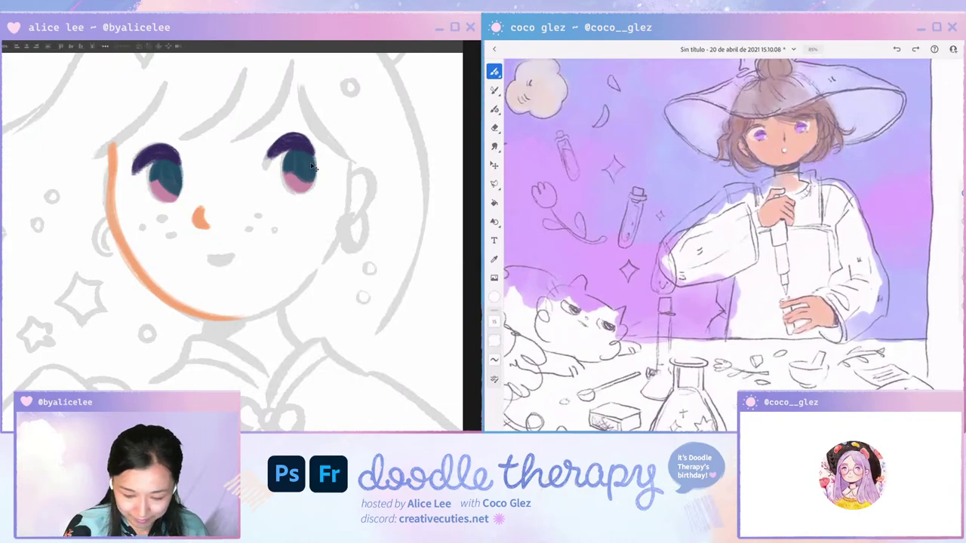
Recolor the upper irises vivid pinkish red using Hue/Saturation with hue +133, saturation +65 and lightness +34.
{"action": "key", "text": "ctrl+u"}
{"action": "left_click_drag", "start_coordinate": [310, 296], "coordinate": [336, 313]}
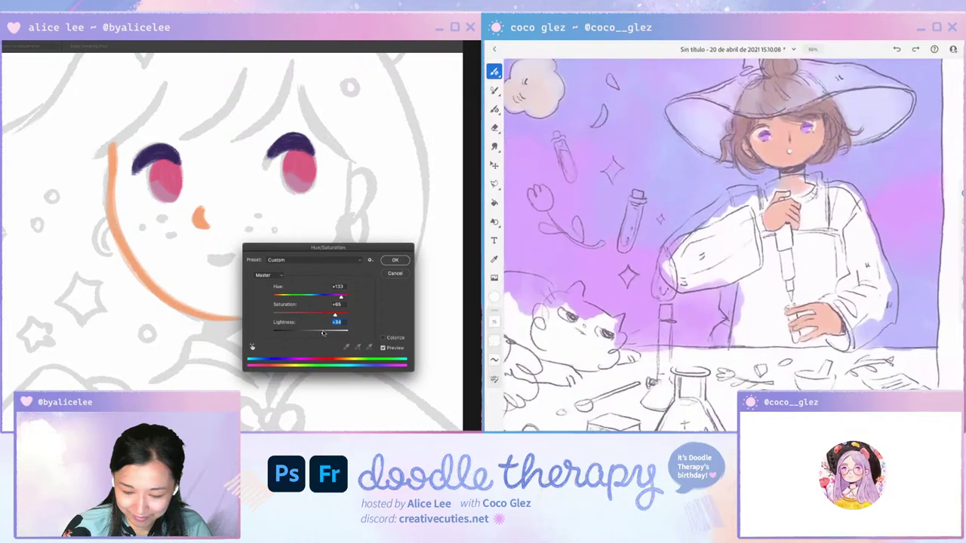
{"action": "key", "text": "Return"}
Recolor the lashes a warm plum purple using Hue/Saturation with hue +67 and lightness +5.
{"action": "left_click", "coordinate": [301, 142]}
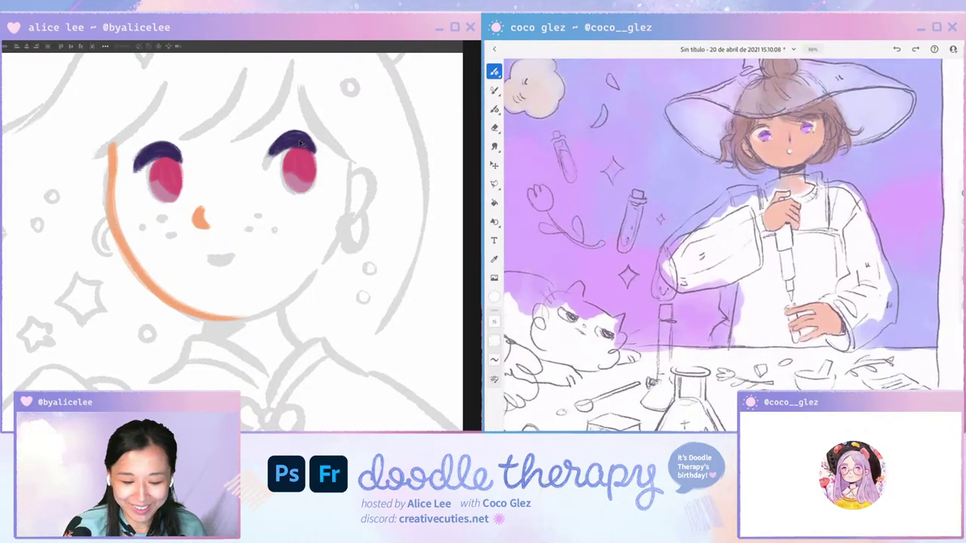
{"action": "key", "text": "super+u"}
{"action": "left_click_drag", "start_coordinate": [332, 297], "coordinate": [336, 300]}
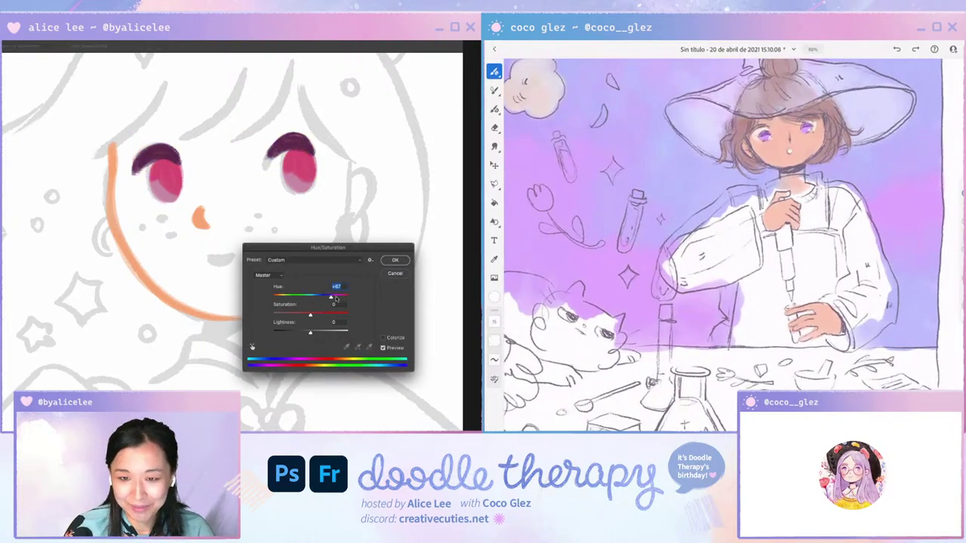
{"action": "left_click_drag", "start_coordinate": [326, 333], "coordinate": [312, 333]}
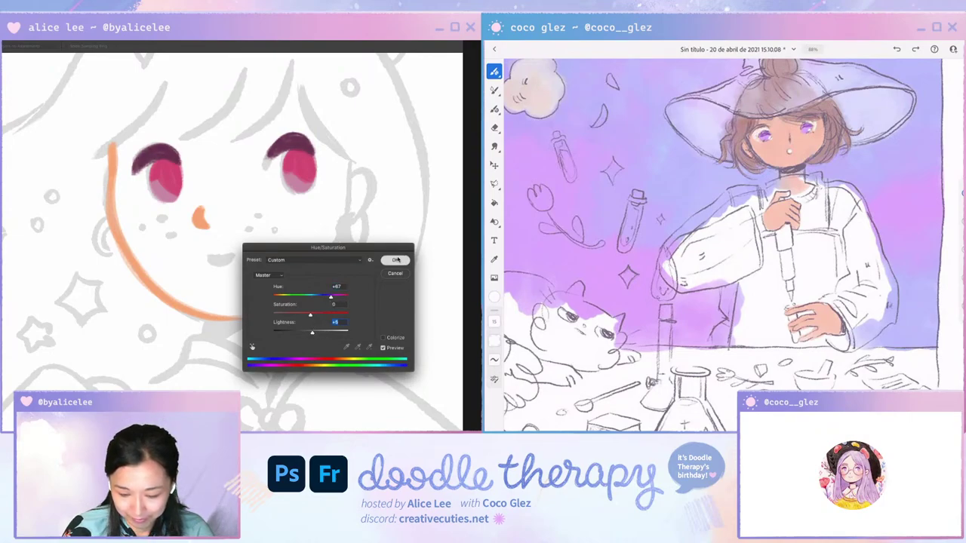
{"action": "key", "text": "Return"}
Darken the upper irises to crimson using Hue/Saturation with hue +5 and lightness -15.
{"action": "key", "text": "ctrl+u"}
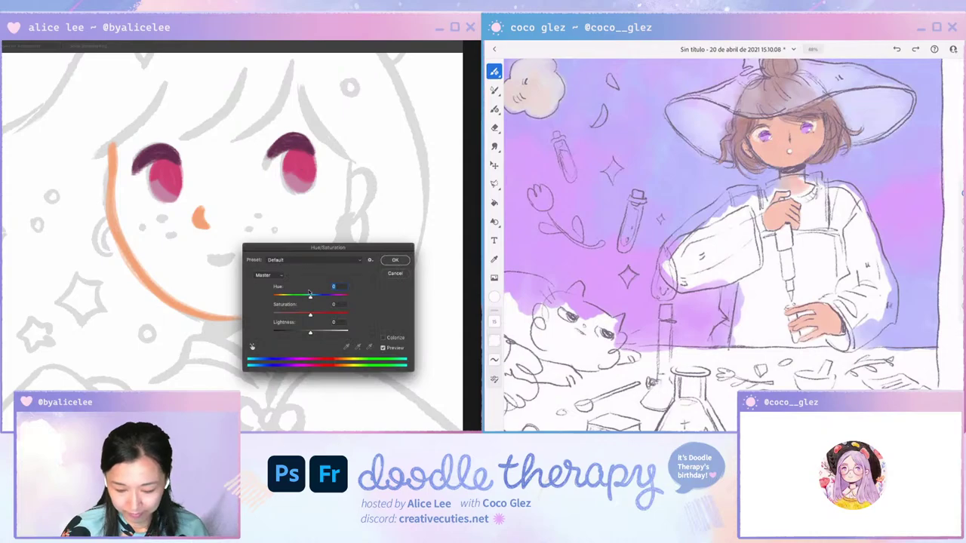
{"action": "left_click_drag", "start_coordinate": [320, 297], "coordinate": [301, 296]}
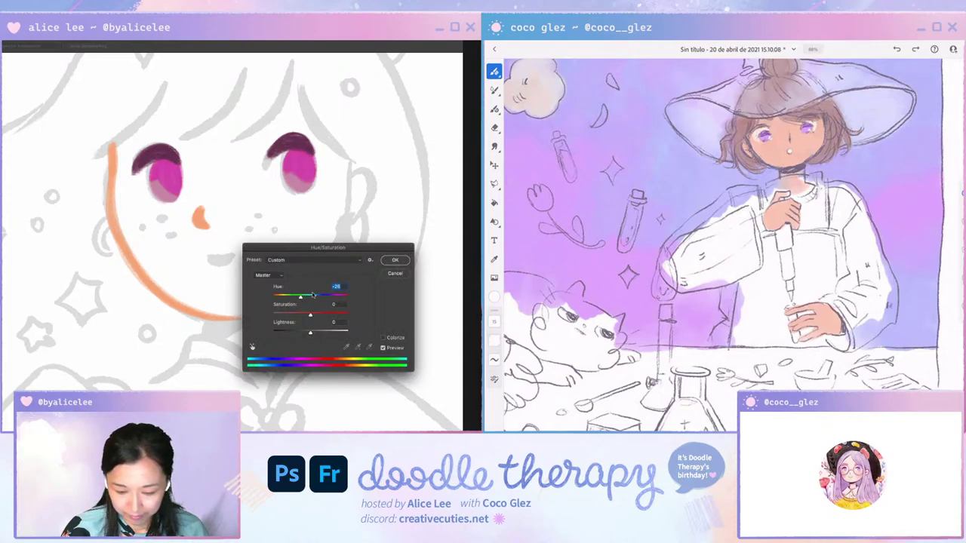
{"action": "left_click", "coordinate": [312, 296]}
{"action": "left_click_drag", "start_coordinate": [311, 333], "coordinate": [304, 333]}
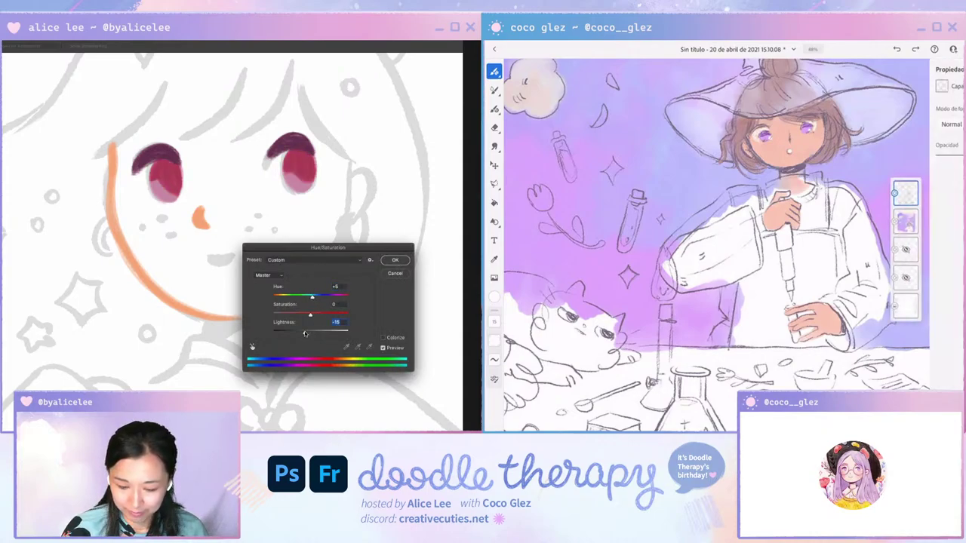
{"action": "left_click", "coordinate": [396, 260]}
On a new layer, paint the smiling mouth over the sketch in the crimson sampled from the iris.
{"action": "left_click_drag", "start_coordinate": [363, 183], "coordinate": [356, 204]}
{"action": "key", "text": "r"}
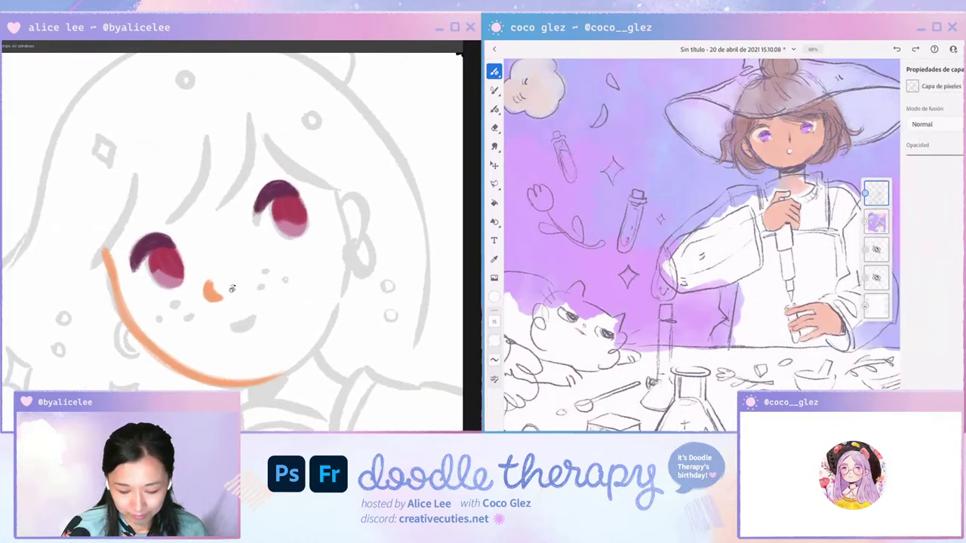
{"action": "key", "text": "v"}
{"action": "left_click_drag", "start_coordinate": [217, 297], "coordinate": [218, 300]}
{"action": "key", "text": "ctrl+shift+n"}
{"action": "key", "text": "Return"}
{"action": "key", "text": "i"}
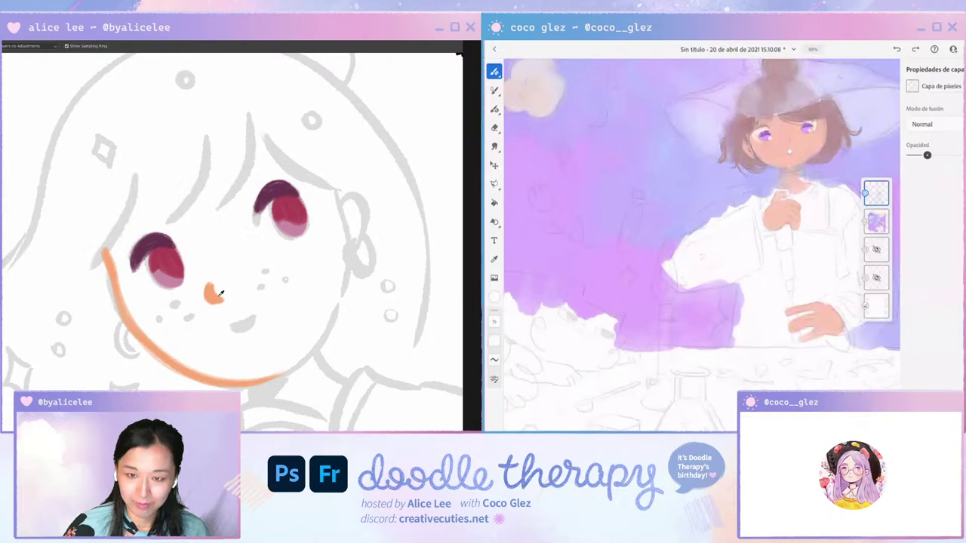
{"action": "left_click", "coordinate": [288, 203]}
{"action": "key", "text": "r"}
{"action": "left_click_drag", "start_coordinate": [298, 189], "coordinate": [278, 283]}
{"action": "key", "text": "b"}
{"action": "mouse_move", "coordinate": [141, 252]}
{"action": "left_mouse_down"}
{"action": "mouse_move", "coordinate": [151, 277]}
{"action": "mouse_move", "coordinate": [145, 256]}
{"action": "left_mouse_up"}
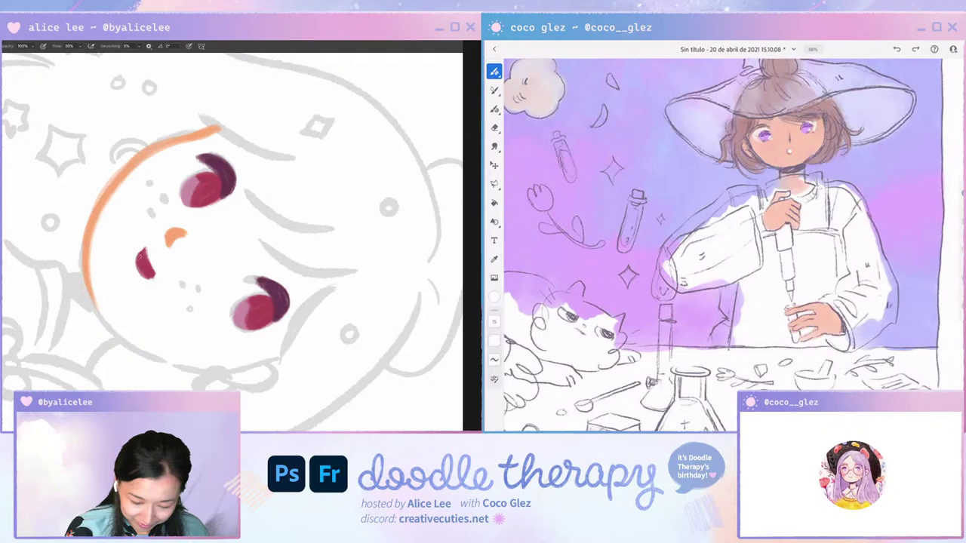
Clean up the edge of the crimson mouth and shift it slightly to the right with Free Transform.
{"action": "key", "text": "e"}
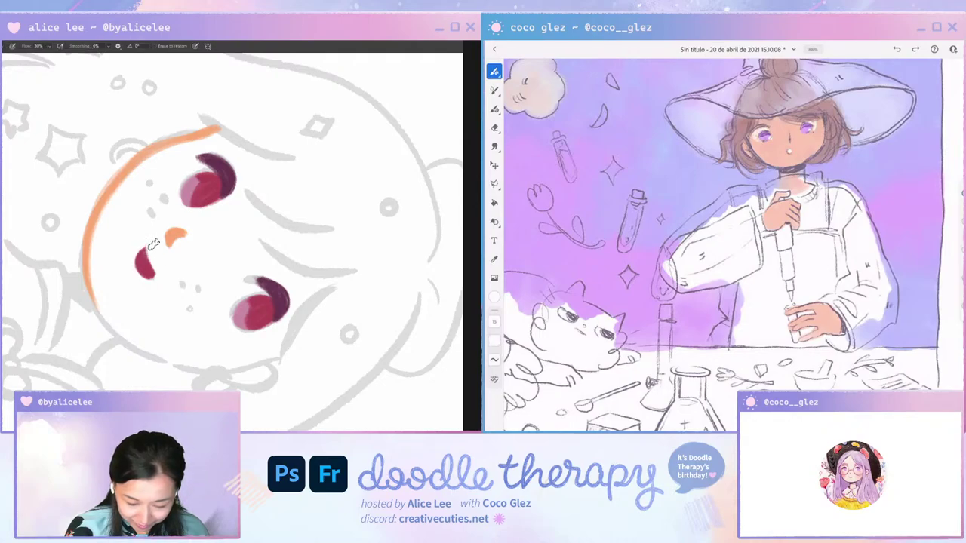
{"action": "key", "text": "r"}
{"action": "key", "text": "Escape"}
{"action": "key", "text": "ctrl+t"}
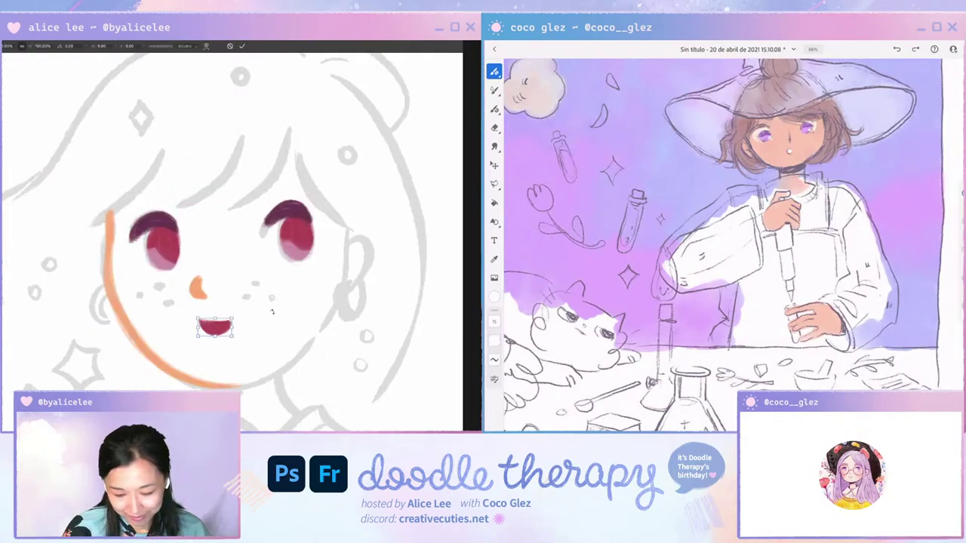
{"action": "left_click_drag", "start_coordinate": [267, 320], "coordinate": [224, 325]}
{"action": "key", "text": "Return"}
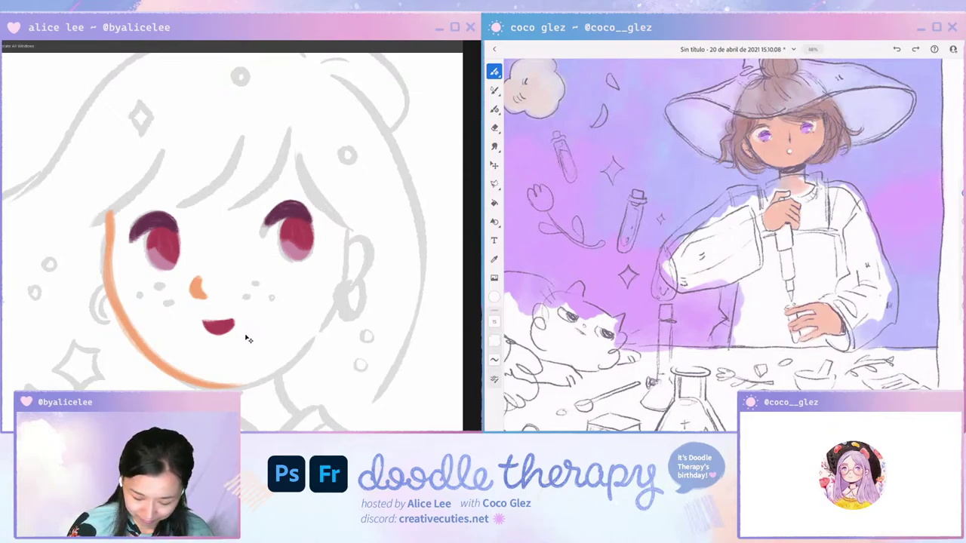
On a new layer, start painting light peach skin along the left side of the face beside the orange outline.
{"action": "key", "text": "v"}
{"action": "key", "text": "super+shift+n"}
{"action": "key", "text": "Return"}
{"action": "key", "text": "i"}
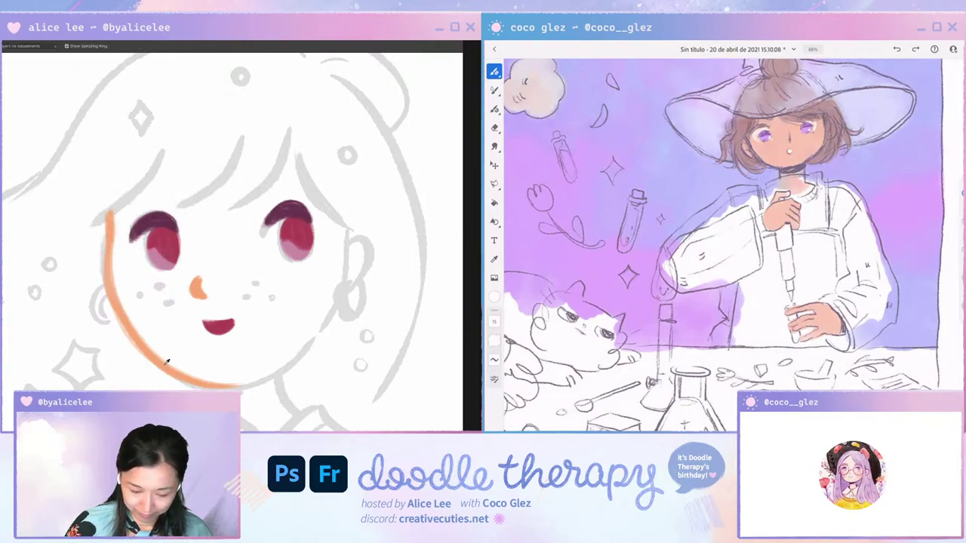
{"action": "left_click", "coordinate": [151, 355]}
{"action": "key", "text": "b"}
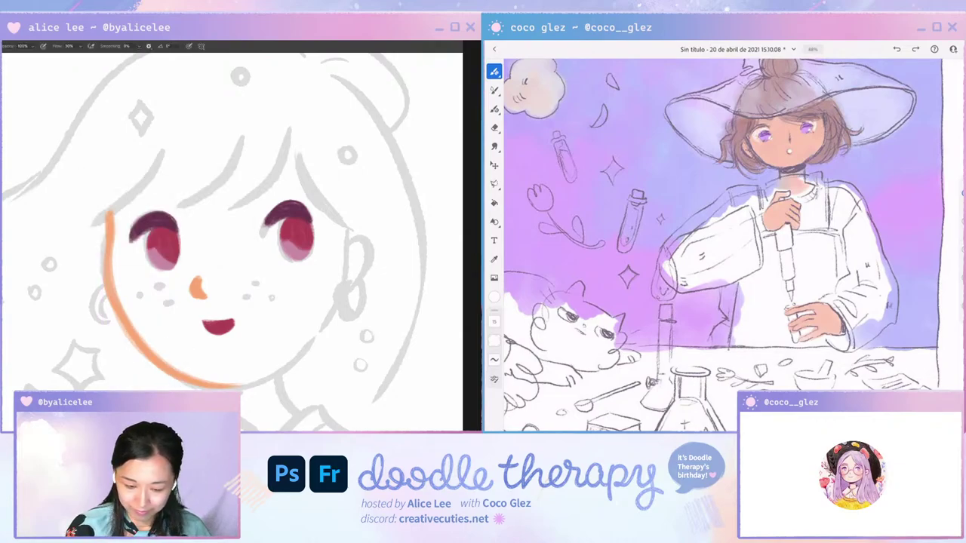
{"action": "mouse_move", "coordinate": [114, 217]}
{"action": "left_mouse_down"}
{"action": "mouse_move", "coordinate": [132, 245]}
{"action": "mouse_move", "coordinate": [122, 279]}
{"action": "left_mouse_up"}
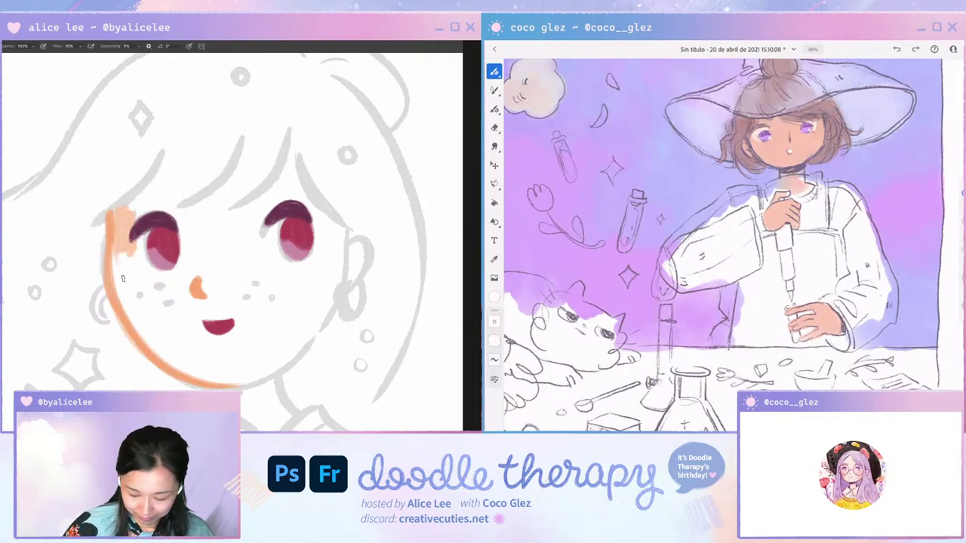
{"action": "mouse_move", "coordinate": [141, 198]}
{"action": "left_mouse_down"}
{"action": "mouse_move", "coordinate": [122, 224]}
{"action": "mouse_move", "coordinate": [126, 180]}
{"action": "mouse_move", "coordinate": [132, 219]}
{"action": "mouse_move", "coordinate": [119, 244]}
{"action": "mouse_move", "coordinate": [148, 330]}
{"action": "mouse_move", "coordinate": [138, 329]}
{"action": "mouse_move", "coordinate": [132, 298]}
{"action": "mouse_move", "coordinate": [234, 382]}
{"action": "mouse_move", "coordinate": [264, 297]}
{"action": "mouse_move", "coordinate": [248, 265]}
{"action": "left_mouse_up"}
{"action": "mouse_move", "coordinate": [231, 292]}
{"action": "left_mouse_down"}
{"action": "mouse_move", "coordinate": [224, 335]}
{"action": "mouse_move", "coordinate": [303, 312]}
{"action": "mouse_move", "coordinate": [290, 270]}
{"action": "mouse_move", "coordinate": [284, 336]}
{"action": "mouse_move", "coordinate": [266, 335]}
{"action": "mouse_move", "coordinate": [249, 305]}
{"action": "mouse_move", "coordinate": [250, 329]}
{"action": "left_mouse_up"}
Paint peach skin along the jaw, neck and right side of the face, closing the shape across the forehead.
{"action": "key", "text": "r"}
{"action": "mouse_move", "coordinate": [377, 212]}
{"action": "left_mouse_down"}
{"action": "mouse_move", "coordinate": [255, 390]}
{"action": "mouse_move", "coordinate": [172, 380]}
{"action": "left_mouse_up"}
{"action": "mouse_move", "coordinate": [199, 267]}
{"action": "left_mouse_down"}
{"action": "mouse_move", "coordinate": [194, 213]}
{"action": "mouse_move", "coordinate": [173, 306]}
{"action": "left_mouse_up"}
{"action": "mouse_move", "coordinate": [166, 225]}
{"action": "left_mouse_down"}
{"action": "mouse_move", "coordinate": [184, 319]}
{"action": "mouse_move", "coordinate": [219, 370]}
{"action": "mouse_move", "coordinate": [186, 324]}
{"action": "left_mouse_up"}
{"action": "left_click_drag", "start_coordinate": [179, 310], "coordinate": [236, 371]}
{"action": "key", "text": "Escape"}
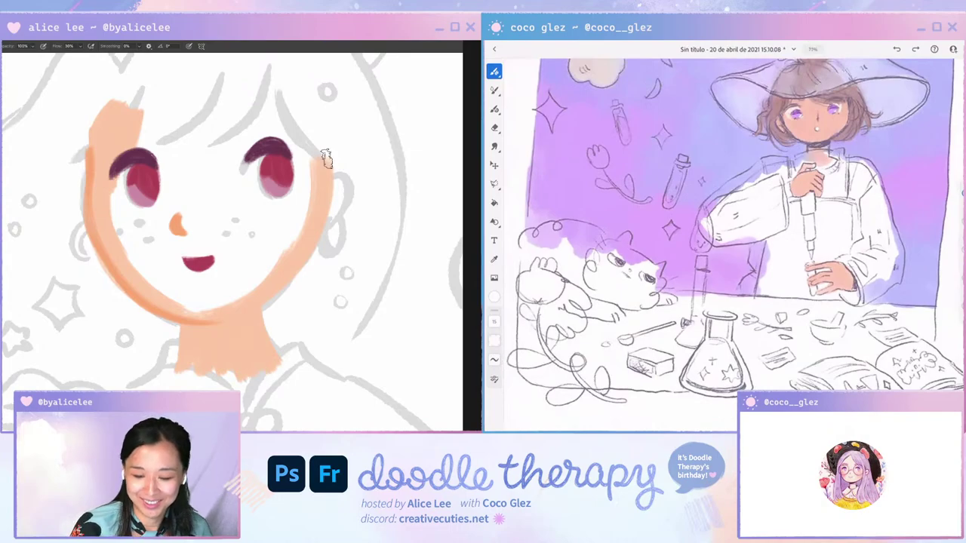
{"action": "left_click_drag", "start_coordinate": [318, 143], "coordinate": [318, 183]}
{"action": "mouse_move", "coordinate": [144, 156]}
{"action": "left_mouse_down"}
{"action": "mouse_move", "coordinate": [299, 156]}
{"action": "mouse_move", "coordinate": [311, 183]}
{"action": "left_mouse_up"}
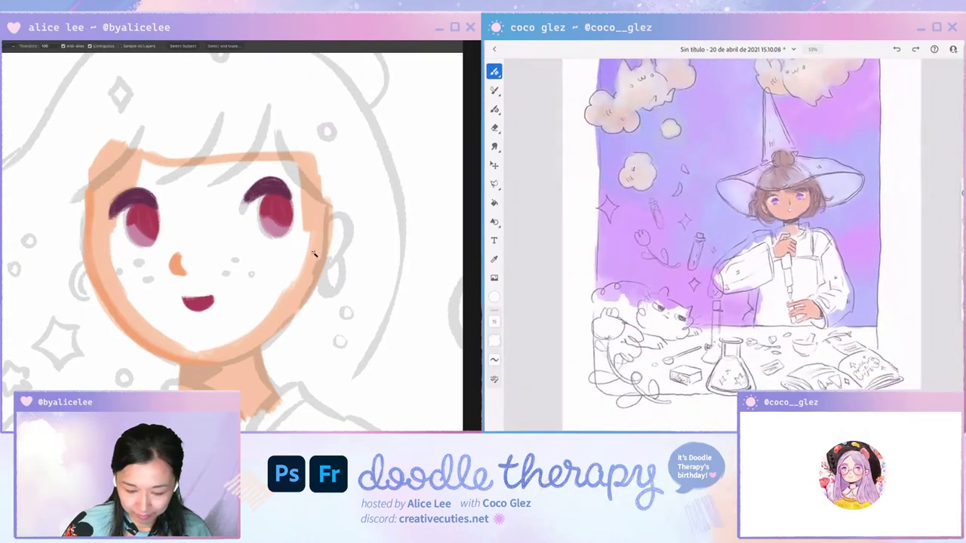
Select the empty face interior with the Magic Wand, expand the selection, fill it with the peach skin color and deselect.
{"action": "key", "text": "w"}
{"action": "left_click", "coordinate": [273, 266]}
{"action": "key", "text": "alt+s"}
{"action": "key", "text": "m"}
{"action": "key", "text": "e"}
{"action": "key", "text": "Return"}
{"action": "key", "text": "g"}
{"action": "key", "text": "alt+BackSpace"}
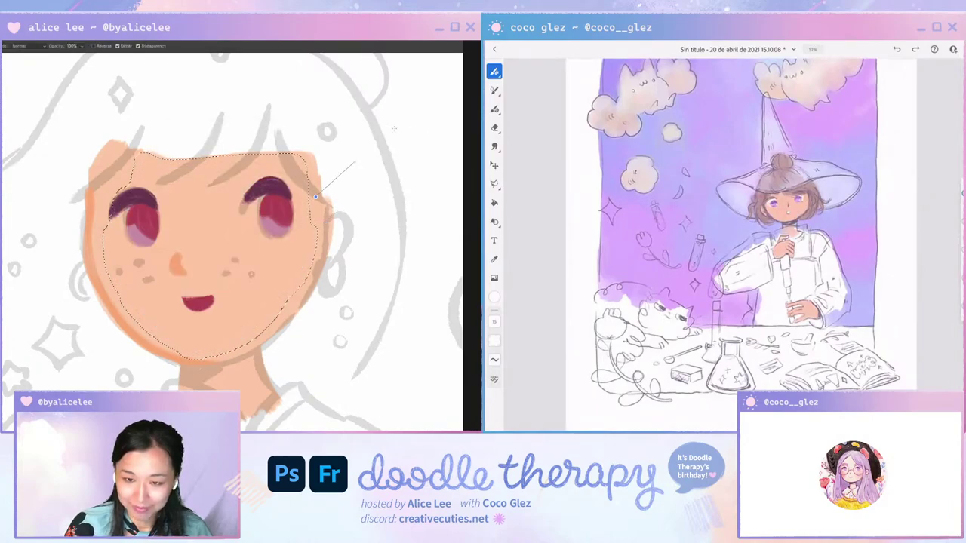
{"action": "key", "text": "ctrl+d"}
Extend the peach skin upward beneath the bangs into a rounded forehead.
{"action": "key", "text": "b"}
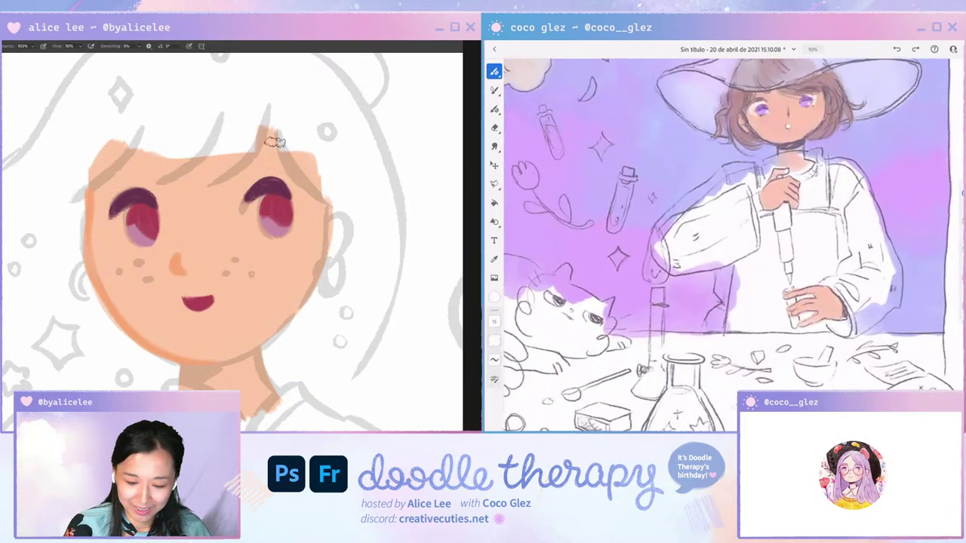
{"action": "mouse_move", "coordinate": [276, 140]}
{"action": "left_mouse_down"}
{"action": "mouse_move", "coordinate": [268, 134]}
{"action": "mouse_move", "coordinate": [246, 148]}
{"action": "left_mouse_up"}
{"action": "key", "text": "r"}
{"action": "left_click_drag", "start_coordinate": [198, 349], "coordinate": [274, 333]}
{"action": "key", "text": "b"}
{"action": "left_click_drag", "start_coordinate": [179, 129], "coordinate": [106, 235]}
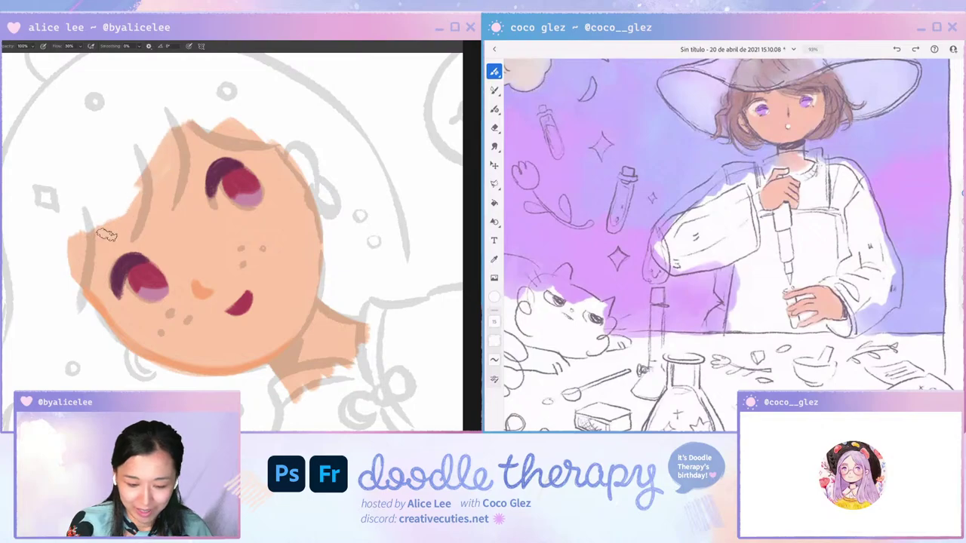
{"action": "mouse_move", "coordinate": [154, 162]}
{"action": "left_mouse_down"}
{"action": "mouse_move", "coordinate": [84, 247]}
{"action": "mouse_move", "coordinate": [137, 150]}
{"action": "mouse_move", "coordinate": [105, 210]}
{"action": "left_mouse_up"}
{"action": "left_click_drag", "start_coordinate": [187, 126], "coordinate": [121, 208]}
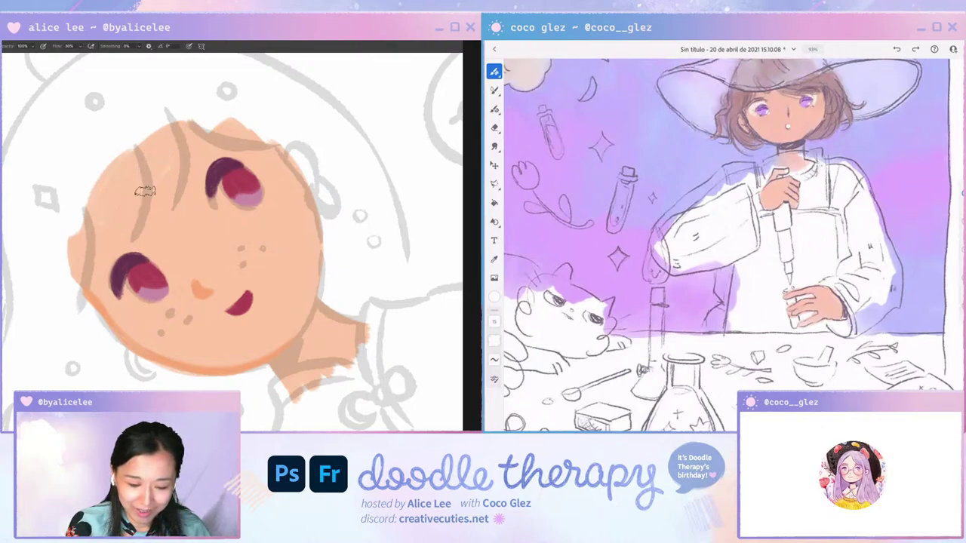
{"action": "key", "text": "Escape"}
Smooth the right side of the forehead and round off the top of the head with more peach skin.
{"action": "mouse_move", "coordinate": [286, 139]}
{"action": "left_mouse_down"}
{"action": "mouse_move", "coordinate": [321, 193]}
{"action": "mouse_move", "coordinate": [320, 226]}
{"action": "left_mouse_up"}
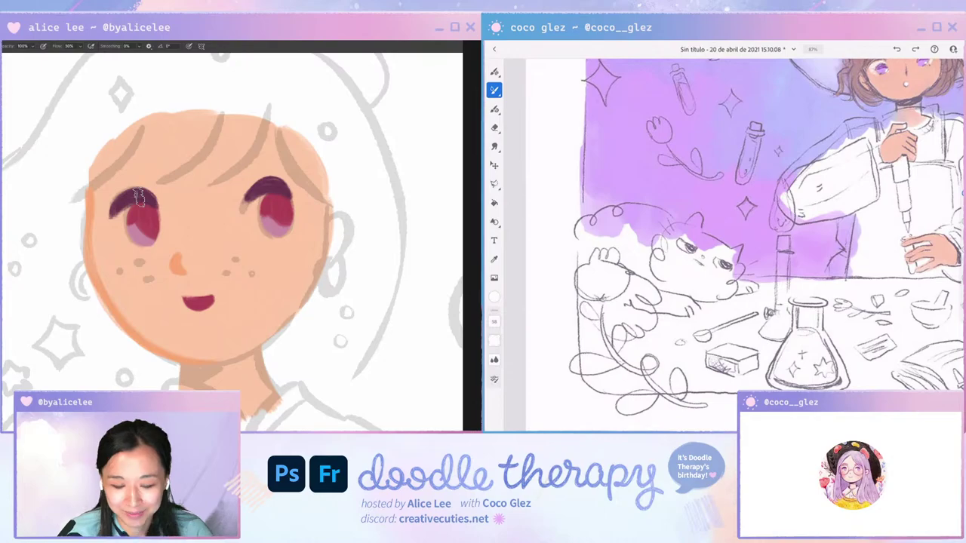
{"action": "key", "text": "r"}
{"action": "mouse_move", "coordinate": [270, 126]}
{"action": "left_mouse_down"}
{"action": "mouse_move", "coordinate": [111, 213]}
{"action": "mouse_move", "coordinate": [117, 283]}
{"action": "mouse_move", "coordinate": [163, 381]}
{"action": "left_mouse_up"}
{"action": "left_click_drag", "start_coordinate": [133, 350], "coordinate": [171, 385]}
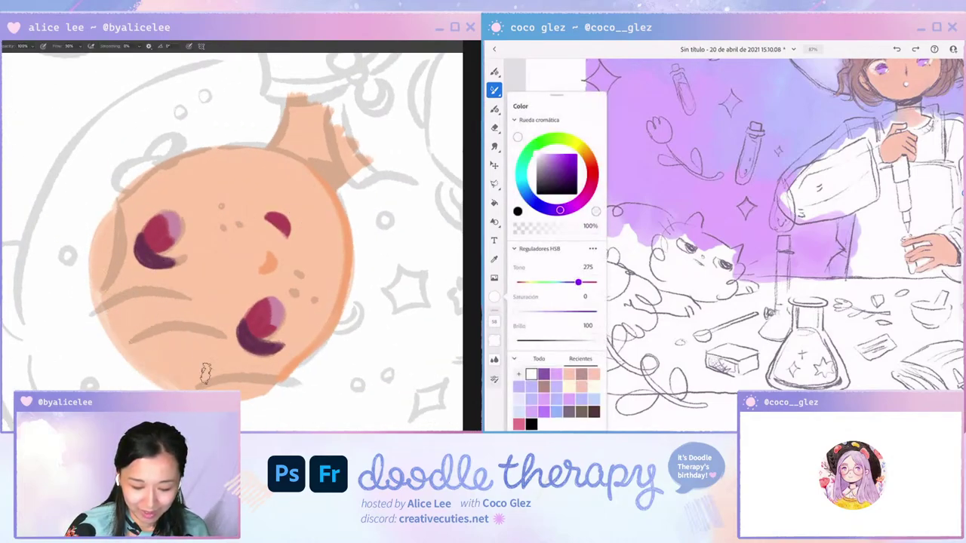
{"action": "key", "text": "Escape"}
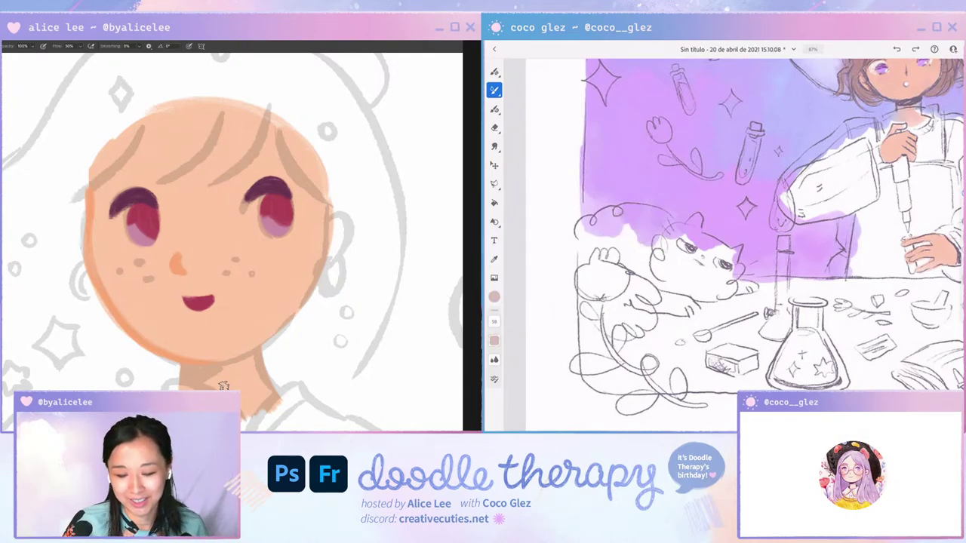
{"action": "key", "text": "r"}
{"action": "left_click_drag", "start_coordinate": [329, 373], "coordinate": [349, 358]}
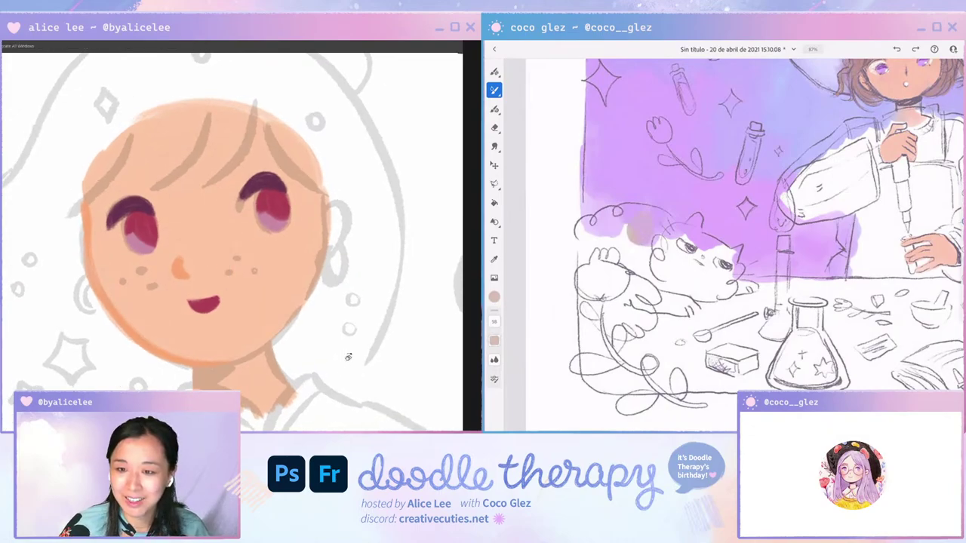
Extend the peach skin down both sides of the neck to the collar line.
{"action": "key", "text": "Escape"}
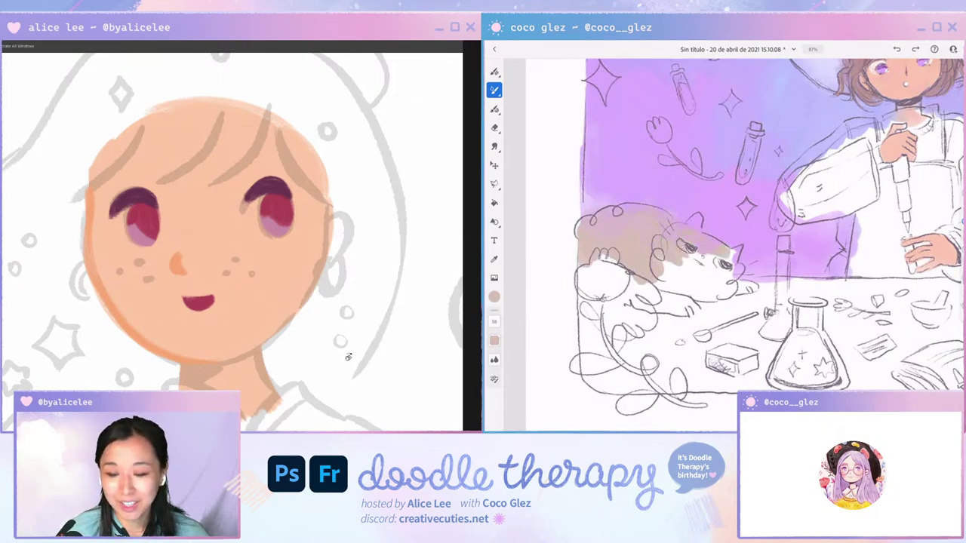
{"action": "left_click_drag", "start_coordinate": [348, 357], "coordinate": [362, 254]}
{"action": "left_click_drag", "start_coordinate": [195, 287], "coordinate": [185, 318]}
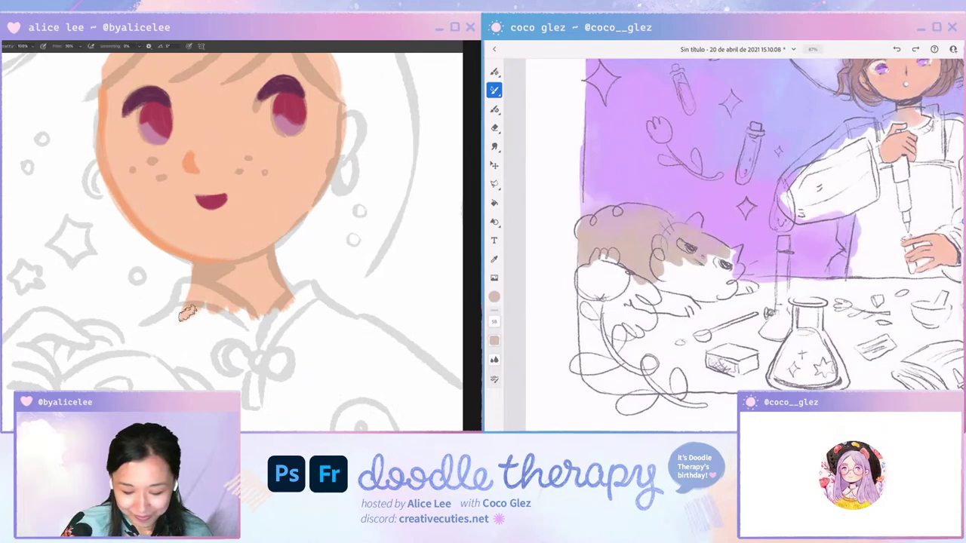
{"action": "left_click_drag", "start_coordinate": [276, 244], "coordinate": [306, 305]}
{"action": "key", "text": "r"}
{"action": "mouse_move", "coordinate": [370, 204]}
{"action": "left_mouse_down"}
{"action": "mouse_move", "coordinate": [370, 239]}
{"action": "mouse_move", "coordinate": [157, 391]}
{"action": "left_mouse_up"}
{"action": "key", "text": "Escape"}
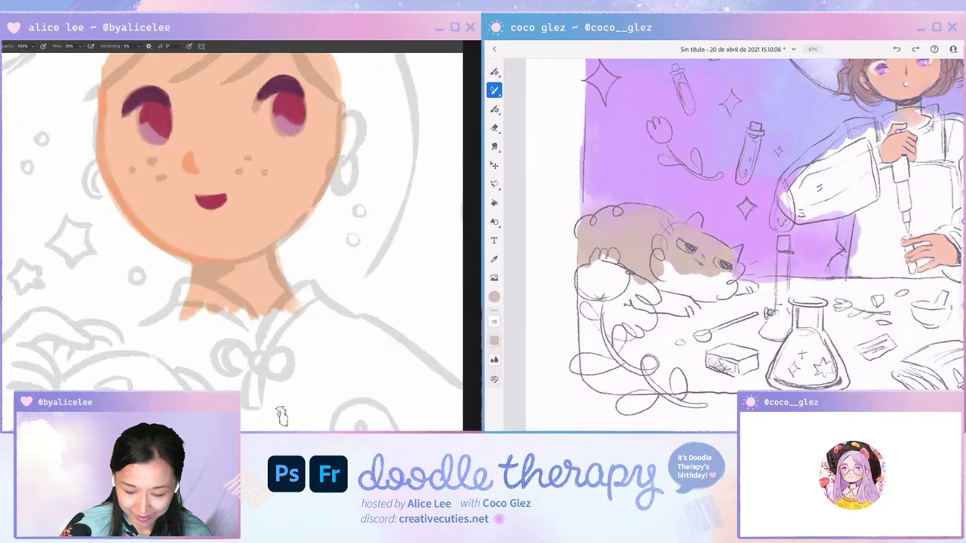
Paint the ear beside the earring with the peach skin color.
{"action": "mouse_move", "coordinate": [344, 118]}
{"action": "left_mouse_down"}
{"action": "mouse_move", "coordinate": [357, 140]}
{"action": "mouse_move", "coordinate": [345, 123]}
{"action": "mouse_move", "coordinate": [347, 156]}
{"action": "mouse_move", "coordinate": [353, 115]}
{"action": "mouse_move", "coordinate": [342, 159]}
{"action": "mouse_move", "coordinate": [345, 127]}
{"action": "left_mouse_up"}
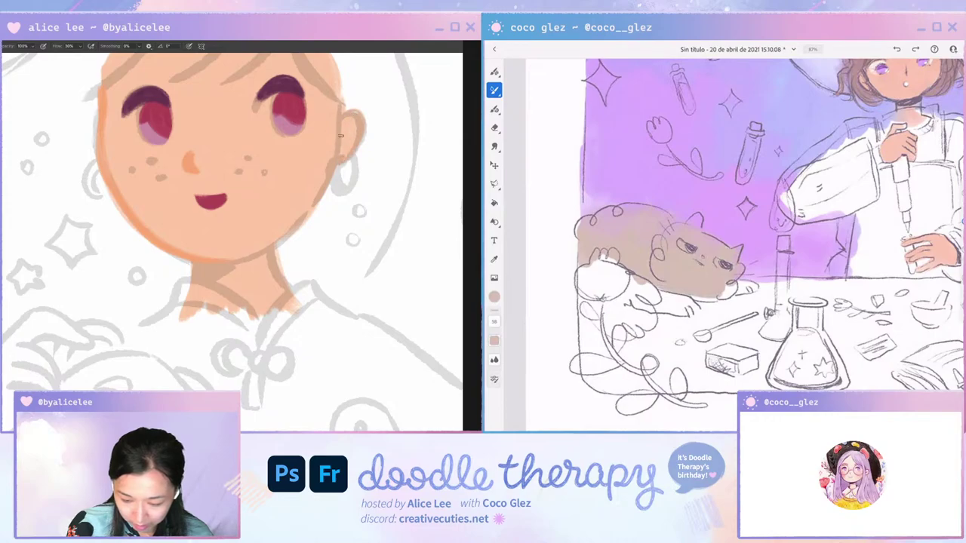
{"action": "key", "text": "ctrl+0"}
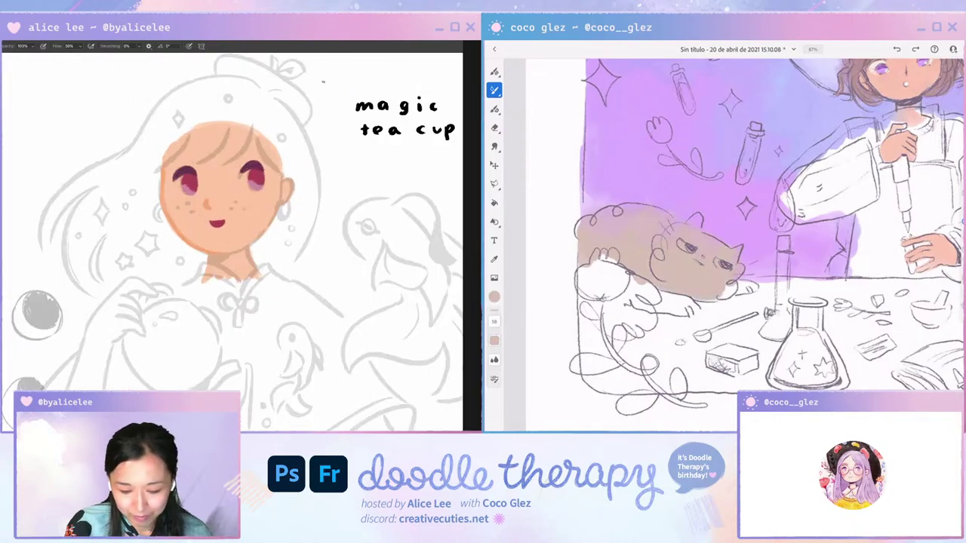
{"action": "key", "text": "ctrl+plus"}
Create a new layer and dot three crimson freckles on each cheek over the sketched marks.
{"action": "key", "text": "ctrl+shift+n"}
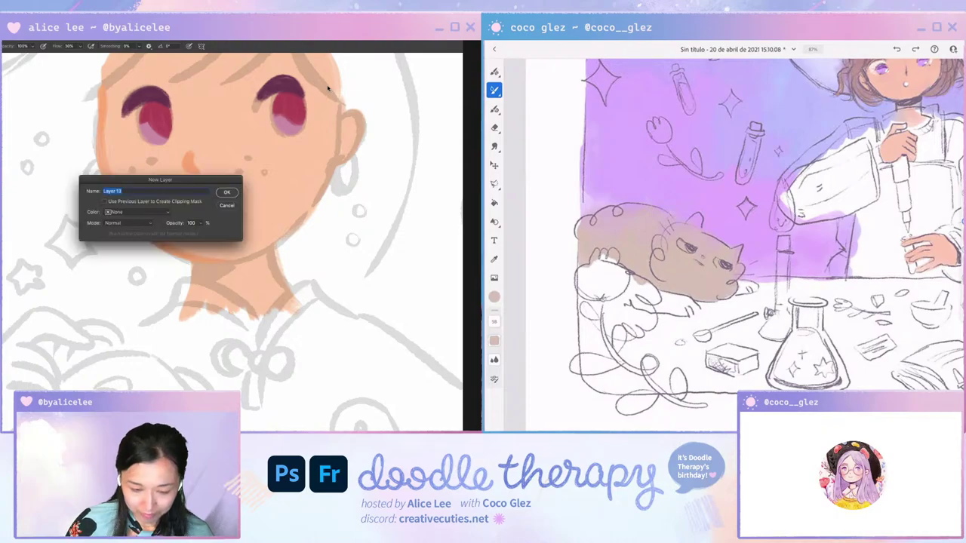
{"action": "key", "text": "Return"}
{"action": "key", "text": "i"}
{"action": "key", "text": "b"}
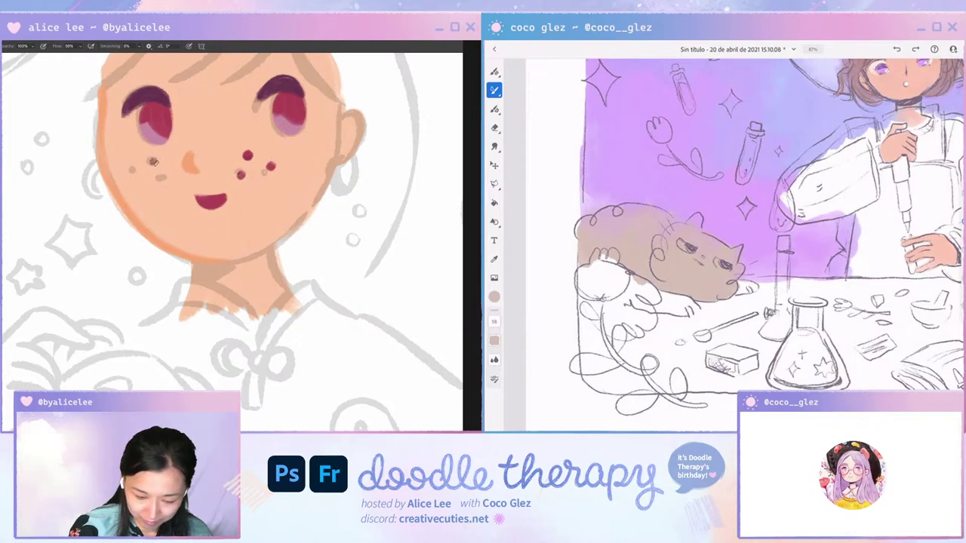
{"action": "left_click", "coordinate": [137, 176]}
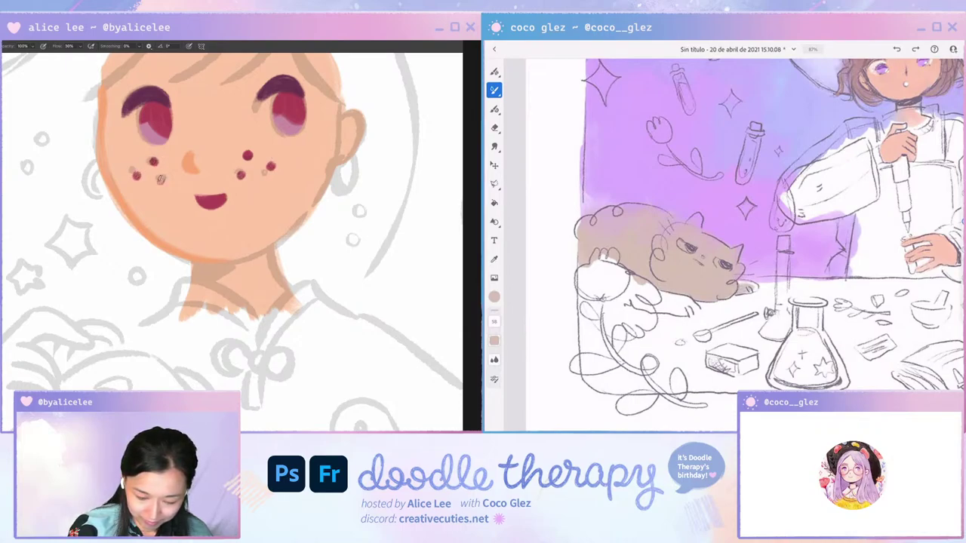
{"action": "left_click", "coordinate": [161, 180]}
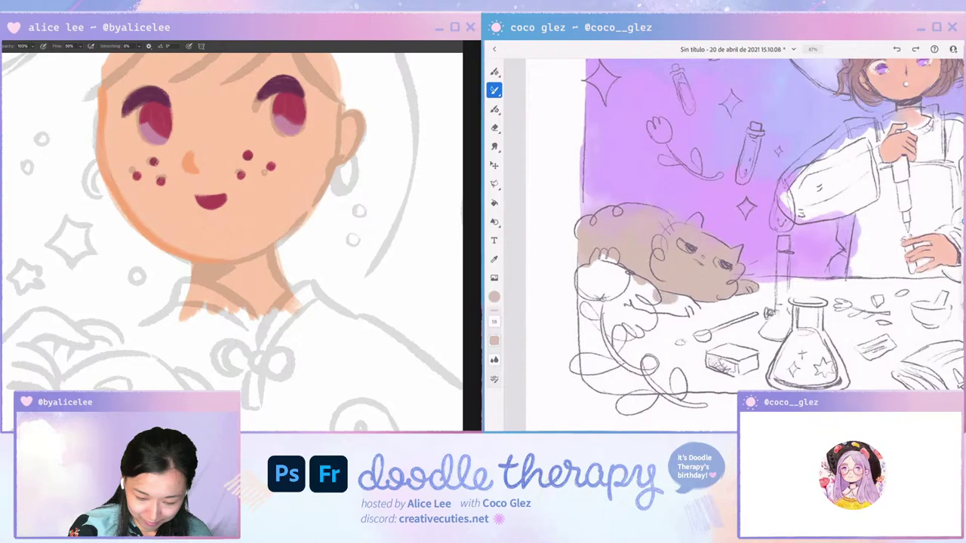
Shift the freckle closest to the nose on the left cheek slightly to the right.
{"action": "key", "text": "w"}
{"action": "key", "text": "v"}
{"action": "left_click_drag", "start_coordinate": [162, 181], "coordinate": [167, 182]}
{"action": "key", "text": "ctrl+d"}
{"action": "key", "text": "e"}
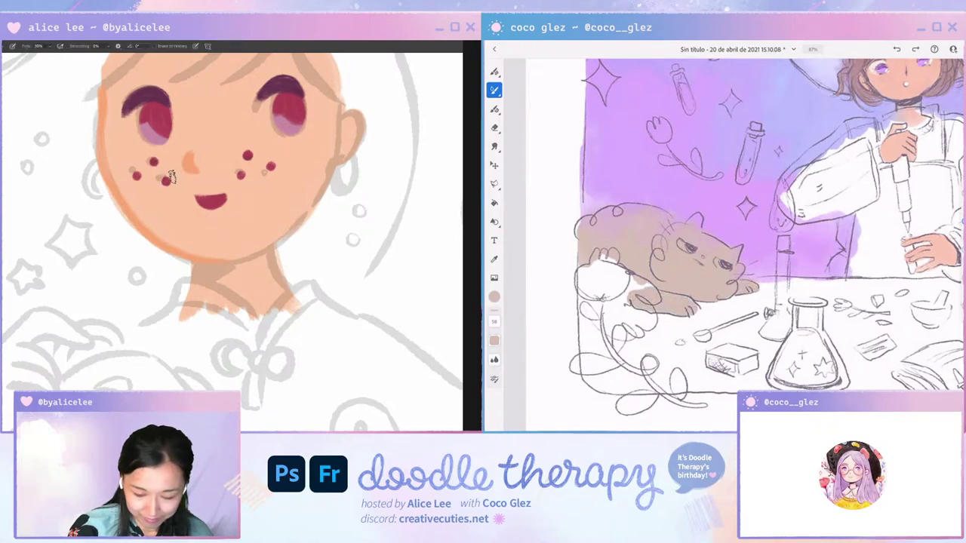
Set the freckle layer to 50% opacity and check the face with the line sketch temporarily hidden.
{"action": "key", "text": "v"}
{"action": "key", "text": "5"}
{"action": "key", "text": "ctrl+minus"}
{"action": "key", "text": "ctrl+minus"}
{"action": "key", "text": "ctrl+minus"}
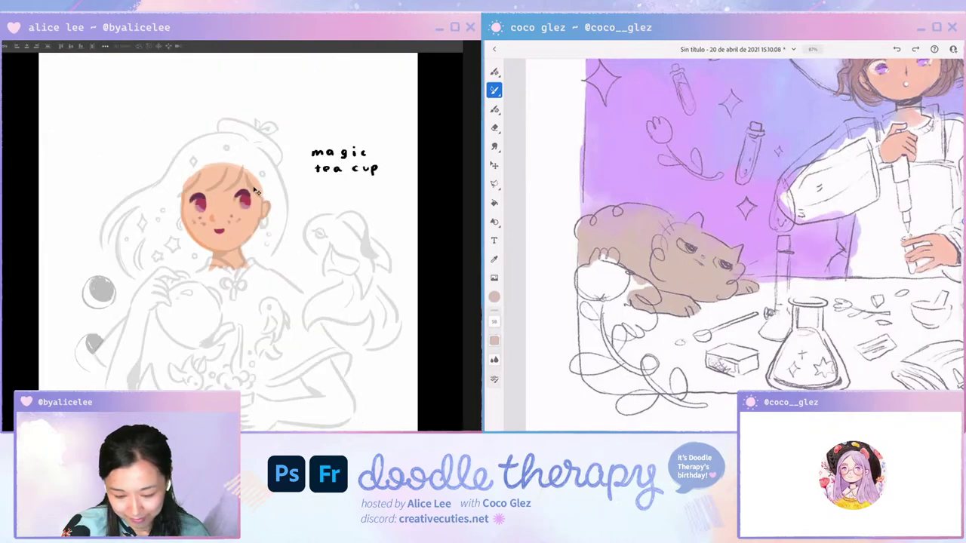
{"action": "key", "text": "ctrl+comma"}
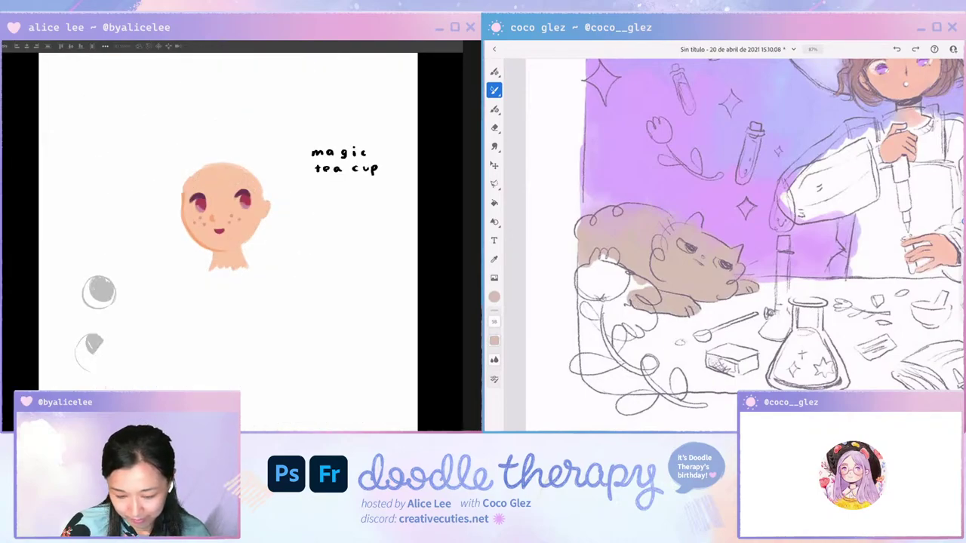
{"action": "key", "text": "ctrl+comma"}
{"action": "key", "text": "ctrl+plus"}
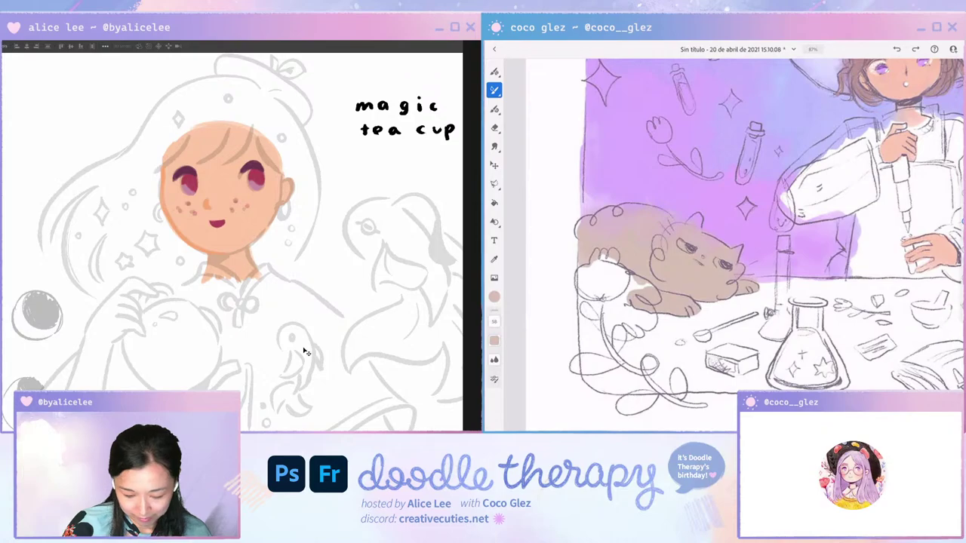
{"action": "key", "text": "ctrl+plus"}
{"action": "key", "text": "ctrl+plus"}
Paint a crimson shadow under the chin across the neck on a new layer and set its opacity to 50%.
{"action": "key", "text": "ctrl+shift+n"}
{"action": "key", "text": "Return"}
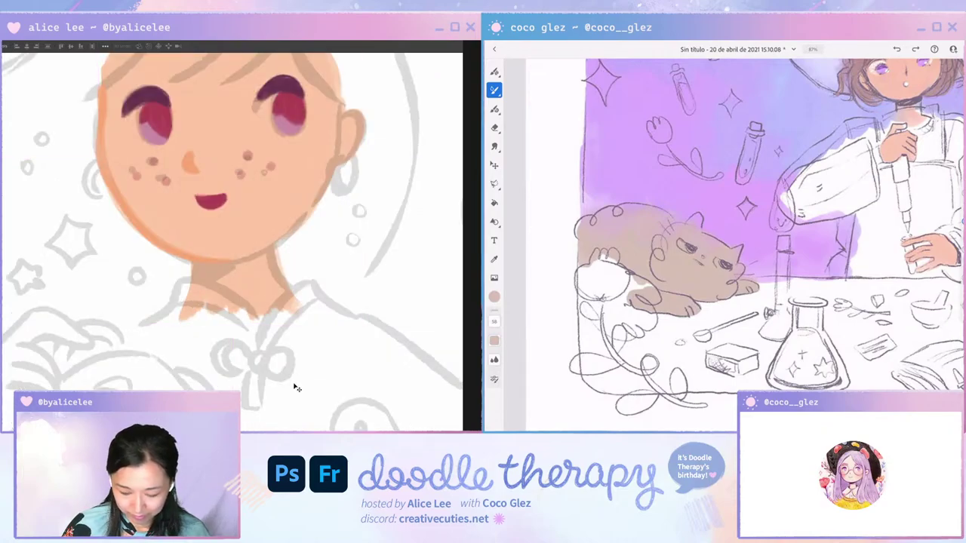
{"action": "key", "text": "r"}
{"action": "mouse_move", "coordinate": [306, 342]}
{"action": "left_mouse_down"}
{"action": "mouse_move", "coordinate": [204, 213]}
{"action": "mouse_move", "coordinate": [220, 281]}
{"action": "left_mouse_up"}
{"action": "left_click_drag", "start_coordinate": [195, 221], "coordinate": [229, 295]}
{"action": "left_click_drag", "start_coordinate": [172, 206], "coordinate": [204, 274]}
{"action": "mouse_move", "coordinate": [148, 215]}
{"action": "left_mouse_down"}
{"action": "mouse_move", "coordinate": [213, 280]}
{"action": "mouse_move", "coordinate": [193, 258]}
{"action": "left_mouse_up"}
{"action": "mouse_move", "coordinate": [167, 219]}
{"action": "left_mouse_down"}
{"action": "mouse_move", "coordinate": [180, 242]}
{"action": "mouse_move", "coordinate": [196, 239]}
{"action": "left_mouse_up"}
{"action": "key", "text": "Escape"}
{"action": "key", "text": "v"}
{"action": "key", "text": "5"}
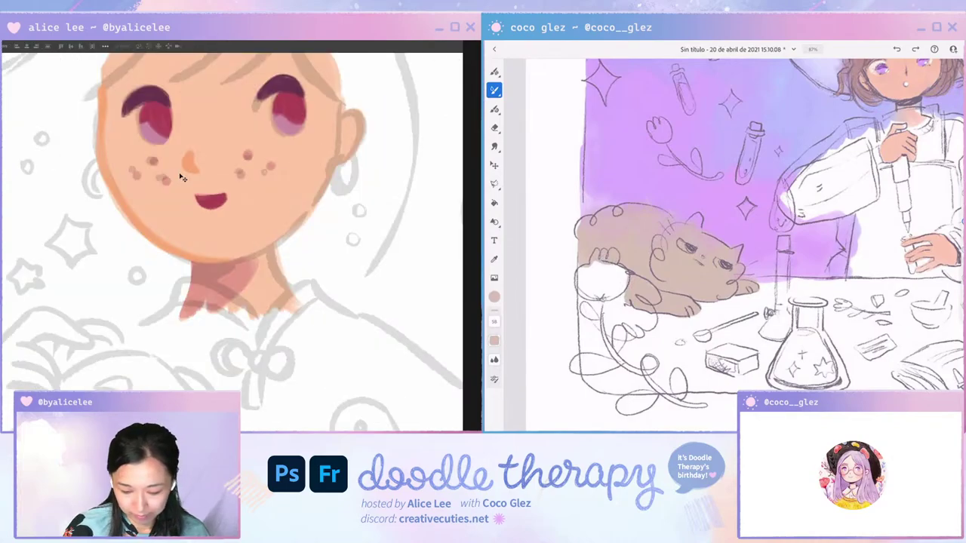
Sample the plum lash color and paint the first strands of the bangs along the sketch lines.
{"action": "key", "text": "ctrl+minus"}
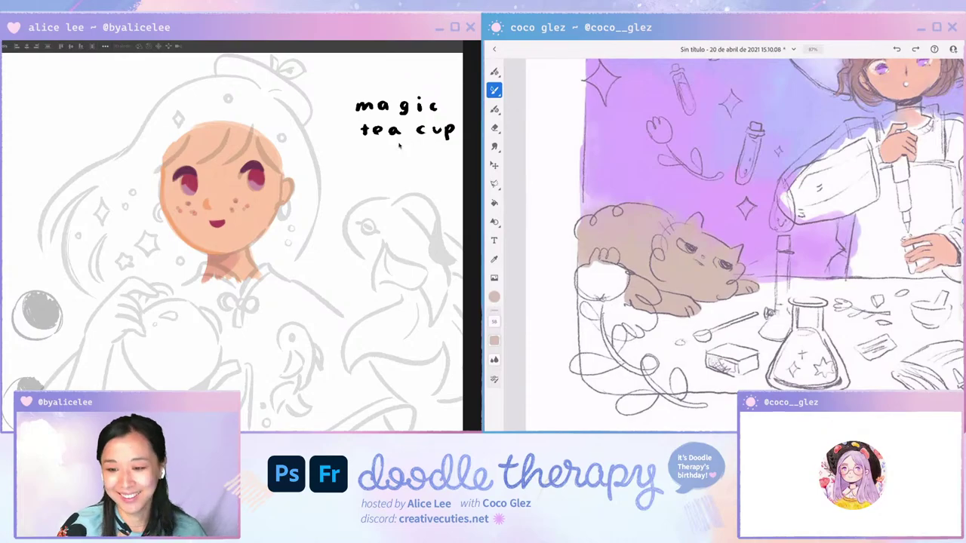
{"action": "left_click_drag", "start_coordinate": [317, 257], "coordinate": [376, 199]}
{"action": "key", "text": "ctrl+plus"}
{"action": "key", "text": "ctrl+minus"}
{"action": "key", "text": "r"}
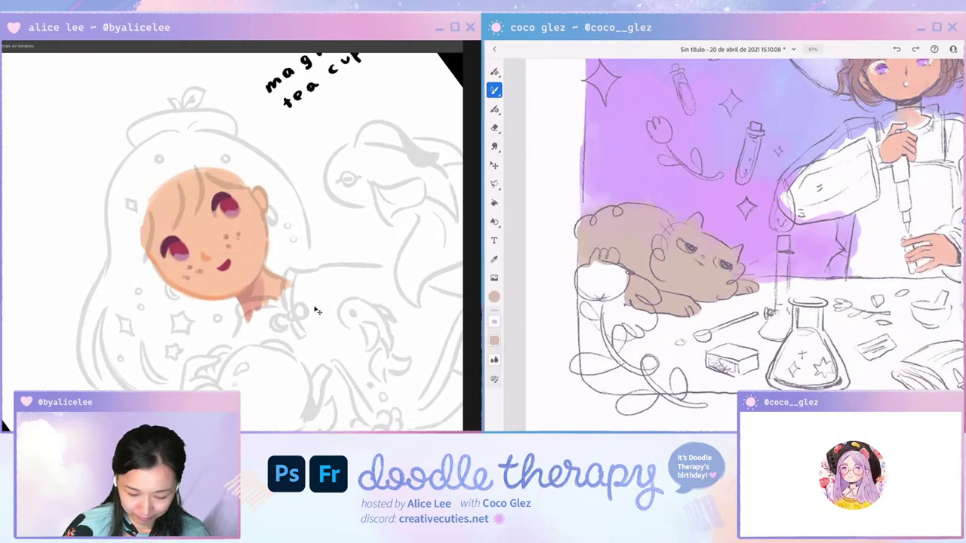
{"action": "key", "text": "i"}
{"action": "left_click", "coordinate": [224, 197]}
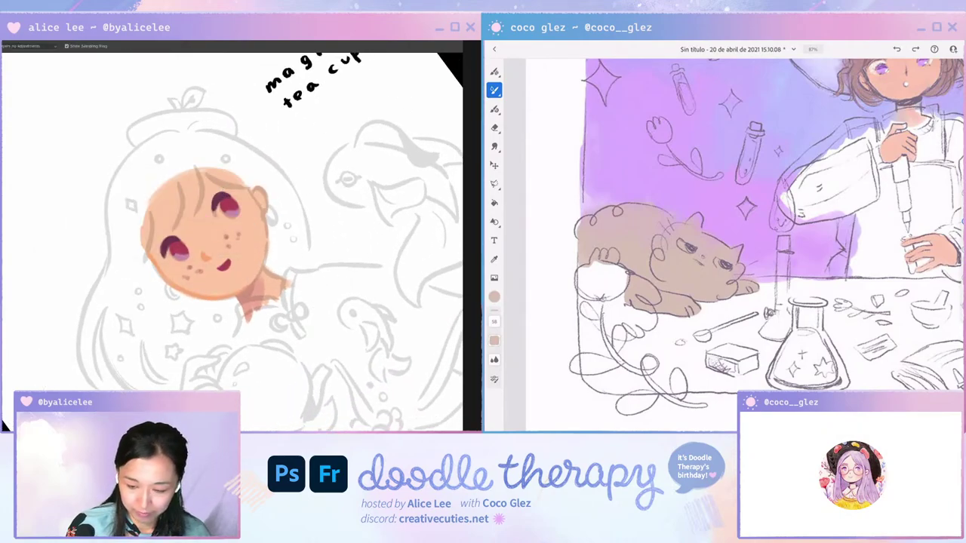
{"action": "key", "text": "ctrl+plus"}
{"action": "key", "text": "ctrl+plus"}
{"action": "key", "text": "b"}
{"action": "mouse_move", "coordinate": [169, 85]}
{"action": "left_mouse_down"}
{"action": "mouse_move", "coordinate": [162, 174]}
{"action": "mouse_move", "coordinate": [230, 178]}
{"action": "mouse_move", "coordinate": [195, 261]}
{"action": "left_mouse_up"}
{"action": "key", "text": "ctrl+z"}
{"action": "left_click_drag", "start_coordinate": [213, 134], "coordinate": [199, 254]}
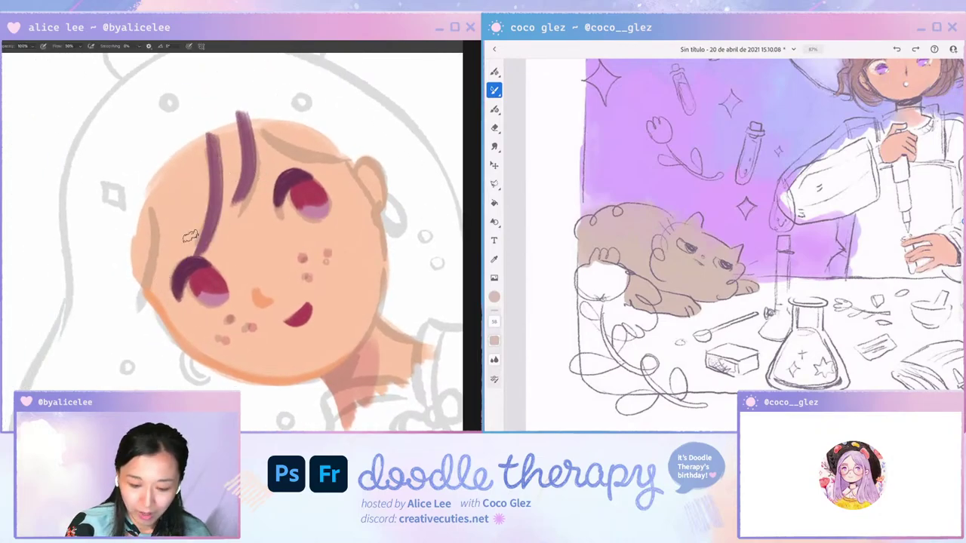
{"action": "mouse_move", "coordinate": [252, 111]}
{"action": "left_mouse_down"}
{"action": "mouse_move", "coordinate": [251, 186]}
{"action": "mouse_move", "coordinate": [251, 153]}
{"action": "mouse_move", "coordinate": [218, 218]}
{"action": "left_mouse_up"}
{"action": "left_click_drag", "start_coordinate": [241, 111], "coordinate": [224, 207]}
{"action": "mouse_move", "coordinate": [233, 127]}
{"action": "left_mouse_down"}
{"action": "mouse_move", "coordinate": [220, 204]}
{"action": "mouse_move", "coordinate": [219, 185]}
{"action": "left_mouse_up"}
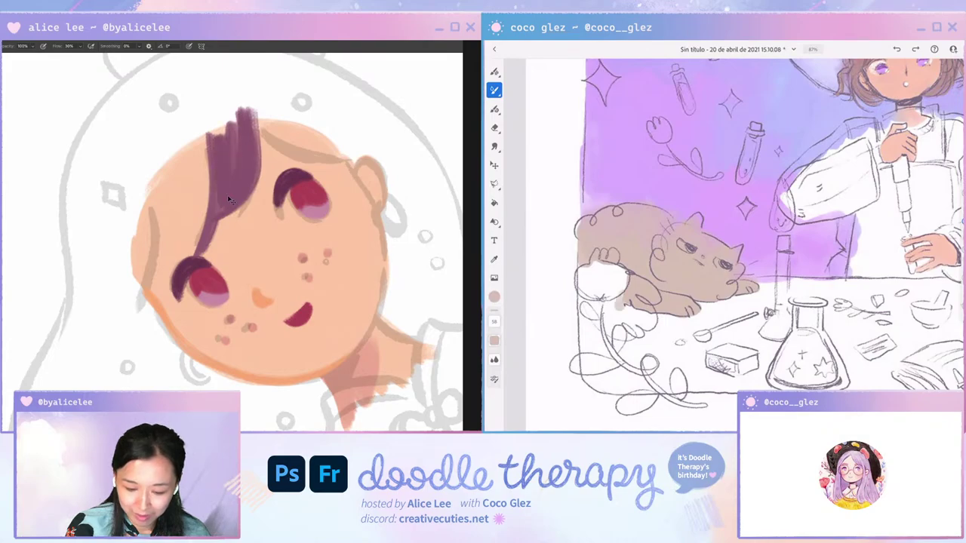
{"action": "key", "text": "ctrl+z"}
{"action": "key", "text": "ctrl+z"}
{"action": "key", "text": "ctrl+z"}
Fill the central lock of the bangs with plum up to the top of the forehead.
{"action": "left_click_drag", "start_coordinate": [218, 140], "coordinate": [232, 207]}
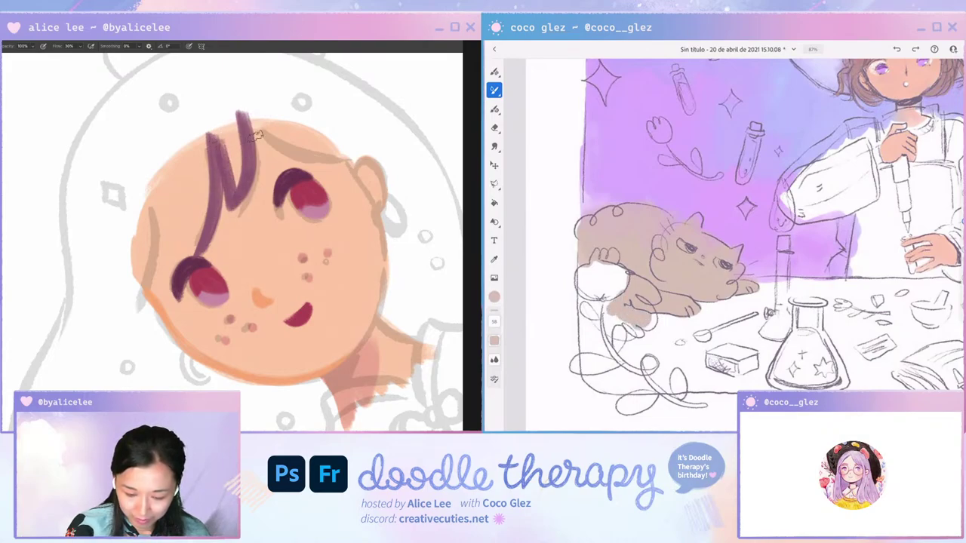
{"action": "mouse_move", "coordinate": [244, 104]}
{"action": "left_mouse_down"}
{"action": "mouse_move", "coordinate": [240, 178]}
{"action": "mouse_move", "coordinate": [227, 147]}
{"action": "mouse_move", "coordinate": [246, 108]}
{"action": "left_mouse_up"}
{"action": "key", "text": "Escape"}
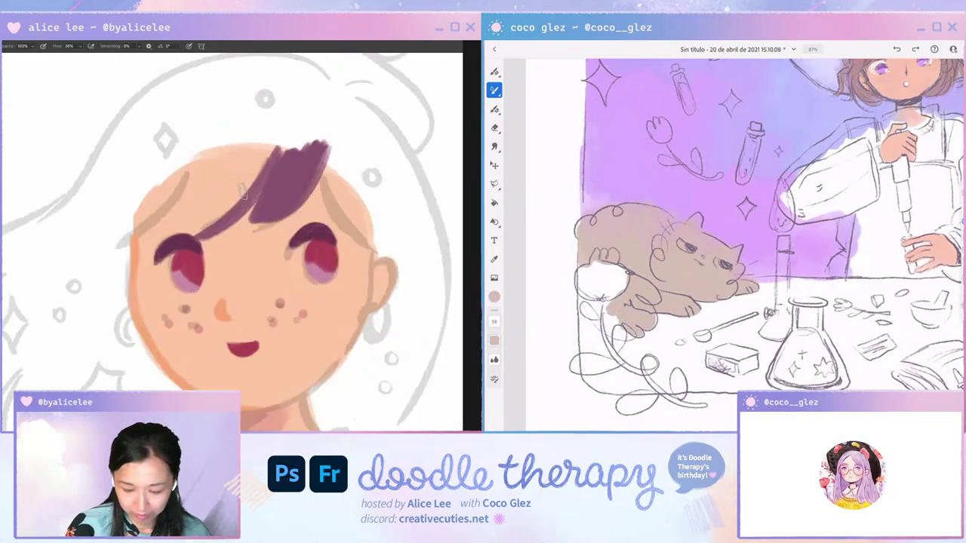
Paint a long curved plum strand along the left edge of the bangs, sweeping past the temple.
{"action": "key", "text": "r"}
{"action": "left_click_drag", "start_coordinate": [360, 311], "coordinate": [366, 206]}
{"action": "key", "text": "b"}
{"action": "key", "text": "ctrl+z"}
{"action": "mouse_move", "coordinate": [203, 162]}
{"action": "left_mouse_down"}
{"action": "mouse_move", "coordinate": [194, 242]}
{"action": "mouse_move", "coordinate": [167, 289]}
{"action": "left_mouse_up"}
{"action": "key", "text": "ctrl+z"}
{"action": "mouse_move", "coordinate": [156, 207]}
{"action": "left_mouse_down"}
{"action": "mouse_move", "coordinate": [158, 273]}
{"action": "mouse_move", "coordinate": [136, 333]}
{"action": "left_mouse_up"}
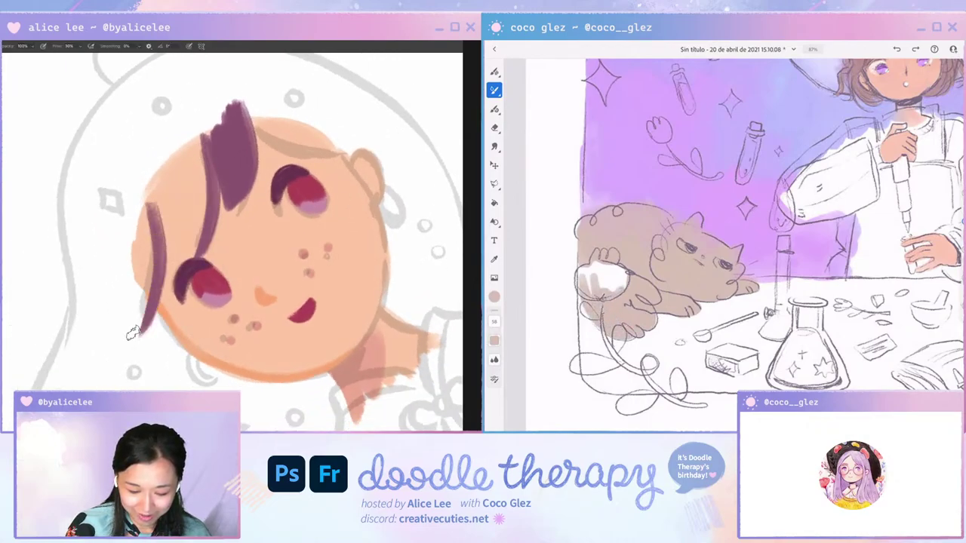
{"action": "left_click_drag", "start_coordinate": [204, 145], "coordinate": [173, 296]}
{"action": "key", "text": "ctrl+z"}
Fill the left section of the bangs with plum strokes between the outer strand and the central lock.
{"action": "key", "text": "r"}
{"action": "mouse_move", "coordinate": [286, 255]}
{"action": "left_mouse_down"}
{"action": "mouse_move", "coordinate": [264, 293]}
{"action": "mouse_move", "coordinate": [160, 255]}
{"action": "left_mouse_up"}
{"action": "mouse_move", "coordinate": [271, 200]}
{"action": "left_mouse_down"}
{"action": "mouse_move", "coordinate": [260, 299]}
{"action": "mouse_move", "coordinate": [288, 351]}
{"action": "mouse_move", "coordinate": [303, 313]}
{"action": "left_mouse_up"}
{"action": "left_click_drag", "start_coordinate": [280, 233], "coordinate": [307, 291]}
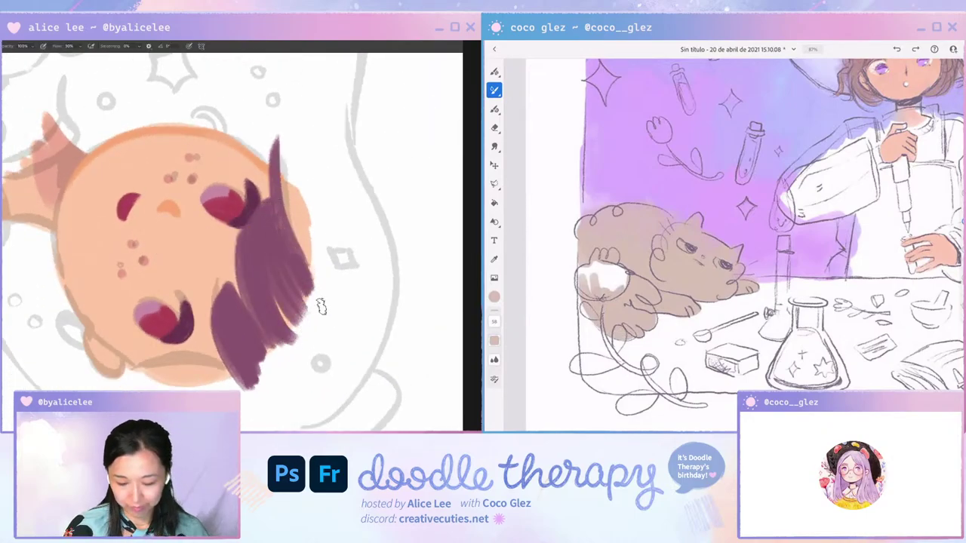
{"action": "key", "text": "Escape"}
{"action": "key", "text": "ctrl+minus"}
{"action": "key", "text": "ctrl+minus"}
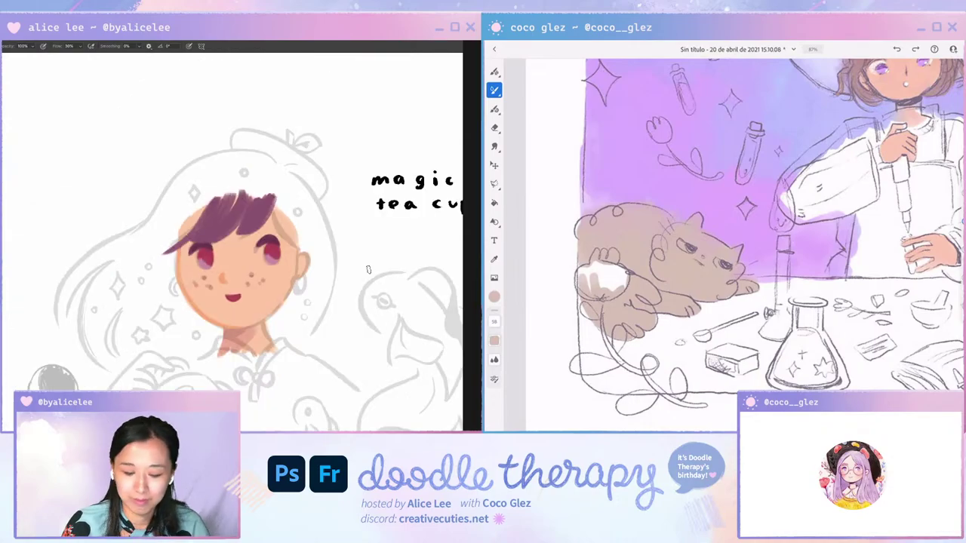
{"action": "key", "text": "ctrl+minus"}
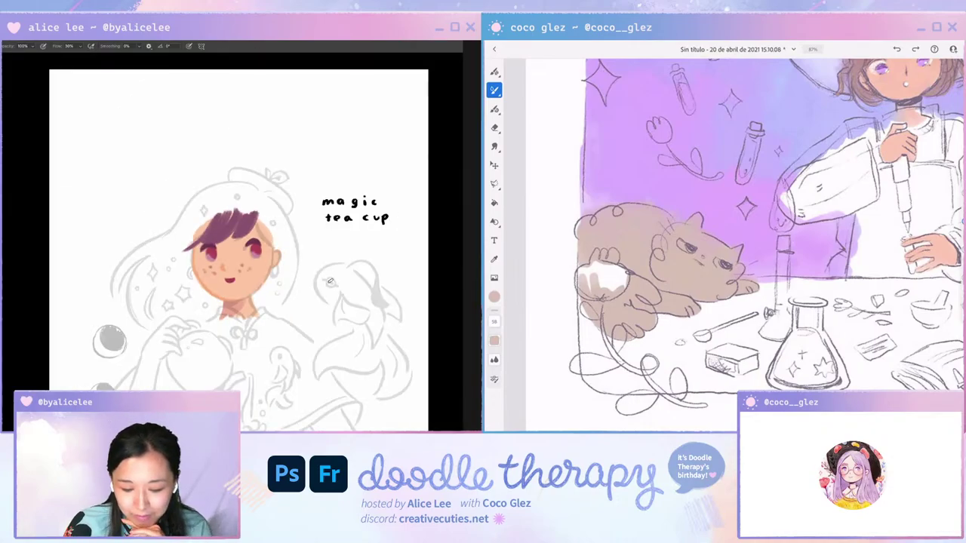
Paint a plum strand from the central bangs down the right side of the forehead and around the ear.
{"action": "key", "text": "ctrl+plus"}
{"action": "key", "text": "ctrl+plus"}
{"action": "key", "text": "ctrl+plus"}
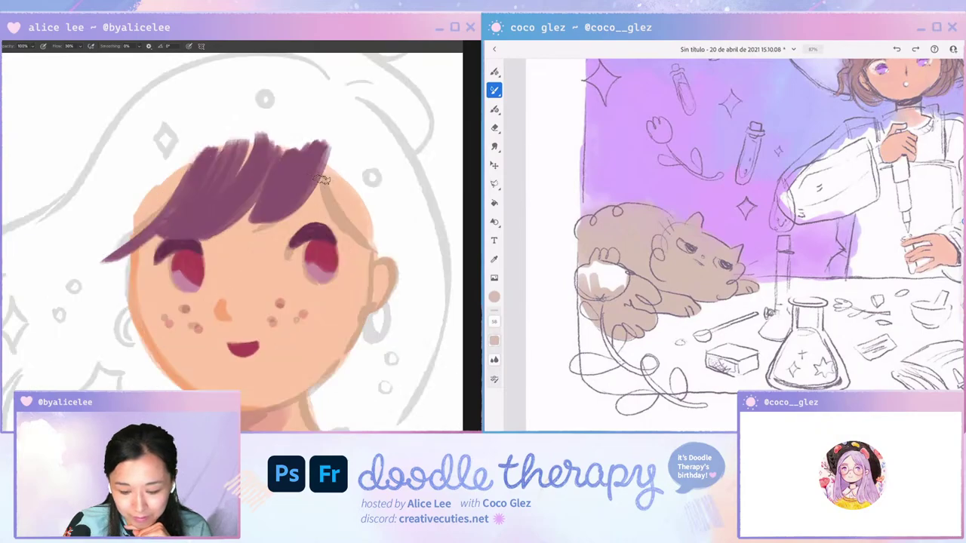
{"action": "left_click_drag", "start_coordinate": [328, 151], "coordinate": [388, 267]}
{"action": "key", "text": "ctrl+z"}
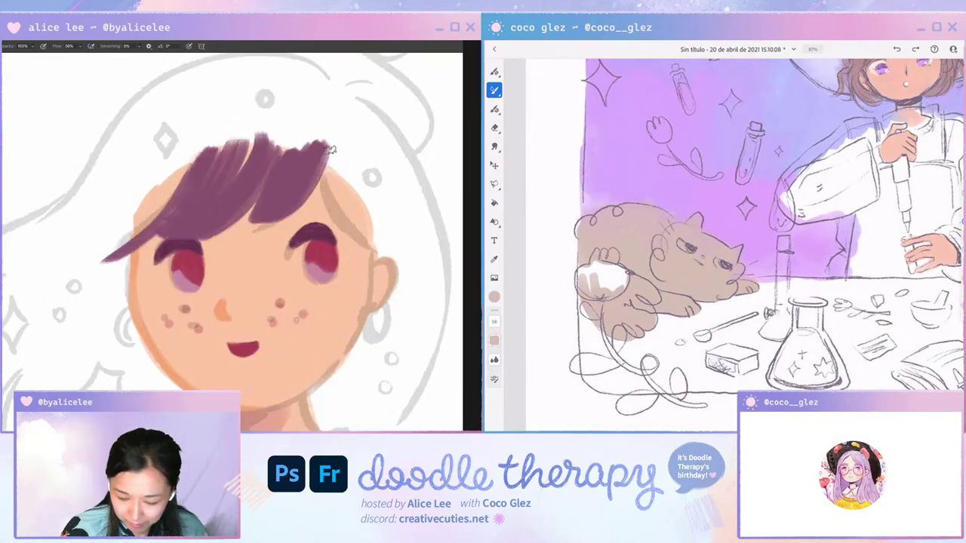
{"action": "mouse_move", "coordinate": [328, 149]}
{"action": "left_mouse_down"}
{"action": "mouse_move", "coordinate": [402, 273]}
{"action": "mouse_move", "coordinate": [384, 302]}
{"action": "mouse_move", "coordinate": [227, 137]}
{"action": "left_mouse_up"}
Paint the outer plum hair contour from the crown down the left side of the head, thickening the line.
{"action": "key", "text": "r"}
{"action": "key", "text": "r"}
{"action": "mouse_move", "coordinate": [204, 104]}
{"action": "left_mouse_down"}
{"action": "mouse_move", "coordinate": [127, 167]}
{"action": "mouse_move", "coordinate": [116, 292]}
{"action": "left_mouse_up"}
{"action": "left_click_drag", "start_coordinate": [158, 130], "coordinate": [125, 323]}
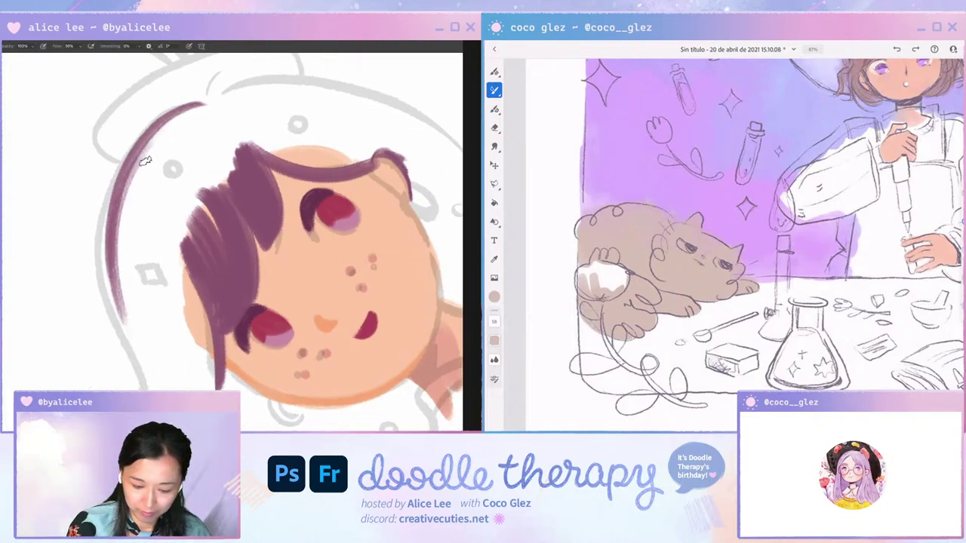
{"action": "left_click_drag", "start_coordinate": [144, 160], "coordinate": [119, 290]}
{"action": "left_click_drag", "start_coordinate": [114, 237], "coordinate": [126, 318]}
{"action": "left_click_drag", "start_coordinate": [143, 142], "coordinate": [113, 297]}
{"action": "left_click_drag", "start_coordinate": [118, 177], "coordinate": [118, 321]}
{"action": "left_click", "coordinate": [494, 296]}
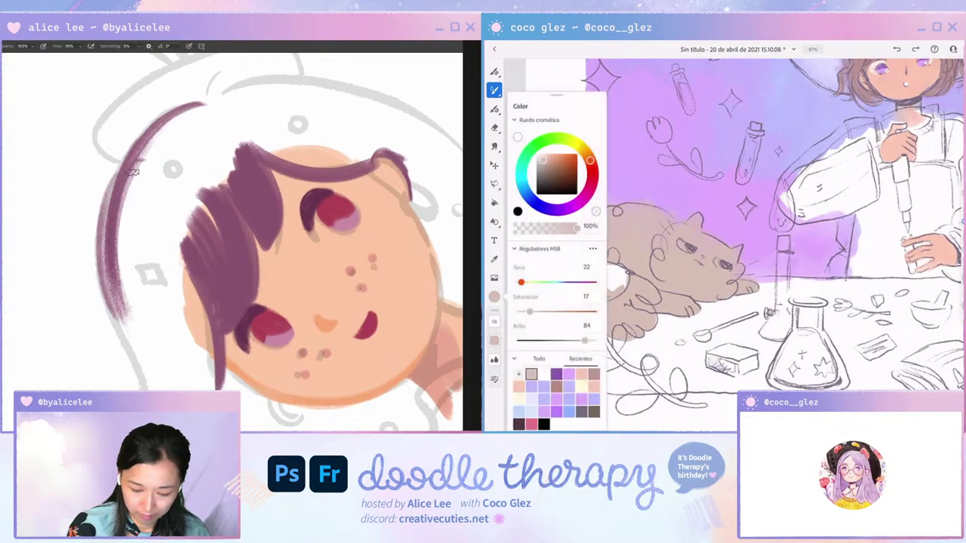
{"action": "key", "text": "ctrl+z"}
{"action": "left_click_drag", "start_coordinate": [114, 203], "coordinate": [145, 352]}
{"action": "left_click_drag", "start_coordinate": [114, 291], "coordinate": [155, 367]}
Continue the plum hair contour from the crown down the right side of the head.
{"action": "key", "text": "r"}
{"action": "mouse_move", "coordinate": [167, 376]}
{"action": "left_mouse_down"}
{"action": "mouse_move", "coordinate": [94, 291]}
{"action": "mouse_move", "coordinate": [83, 258]}
{"action": "left_mouse_up"}
{"action": "left_click_drag", "start_coordinate": [395, 149], "coordinate": [367, 129]}
{"action": "left_click", "coordinate": [541, 159]}
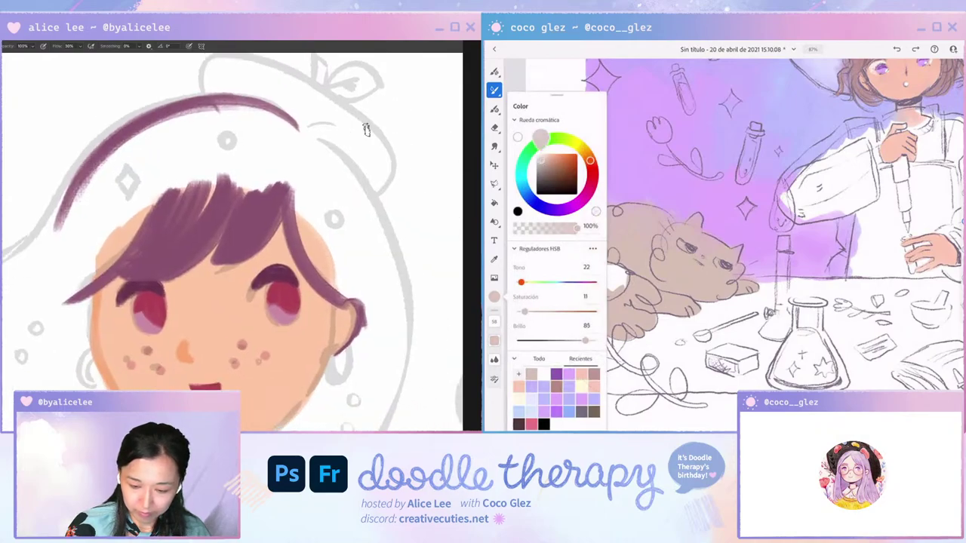
{"action": "mouse_move", "coordinate": [300, 129]}
{"action": "left_mouse_down"}
{"action": "mouse_move", "coordinate": [316, 134]}
{"action": "mouse_move", "coordinate": [388, 283]}
{"action": "left_mouse_up"}
{"action": "mouse_move", "coordinate": [326, 146]}
{"action": "left_mouse_down"}
{"action": "mouse_move", "coordinate": [405, 358]}
{"action": "mouse_move", "coordinate": [404, 271]}
{"action": "mouse_move", "coordinate": [410, 280]}
{"action": "mouse_move", "coordinate": [374, 299]}
{"action": "mouse_move", "coordinate": [381, 236]}
{"action": "left_mouse_up"}
Lengthen the left end of the plum hair contour down to the level of the eyes.
{"action": "key", "text": "ctrl+minus"}
{"action": "key", "text": "ctrl+minus"}
{"action": "key", "text": "r"}
{"action": "left_click_drag", "start_coordinate": [321, 182], "coordinate": [367, 129]}
{"action": "left_click_drag", "start_coordinate": [189, 187], "coordinate": [186, 241]}
{"action": "left_click_drag", "start_coordinate": [189, 192], "coordinate": [188, 258]}
{"action": "key", "text": "Escape"}
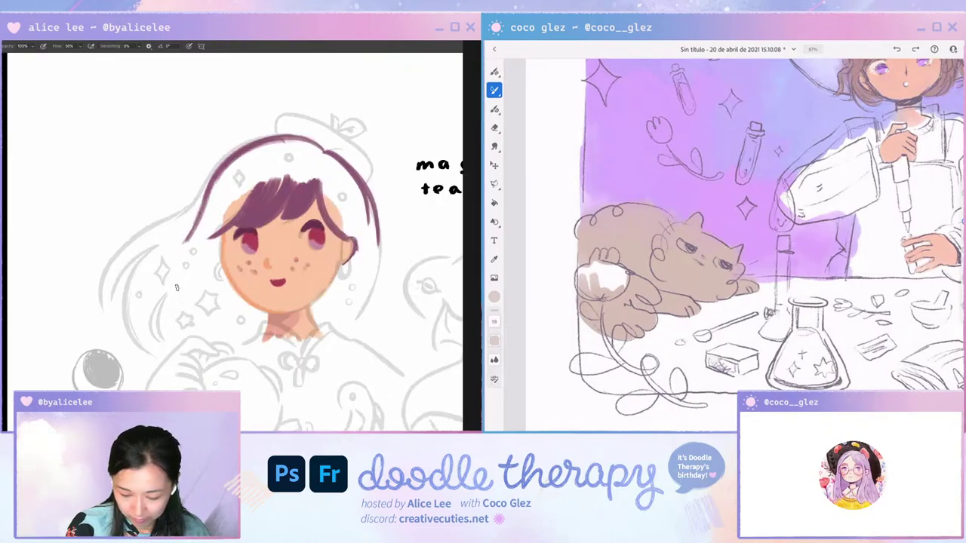
{"action": "key", "text": "v"}
{"action": "left_click", "coordinate": [232, 279]}
{"action": "left_click", "coordinate": [233, 279]}
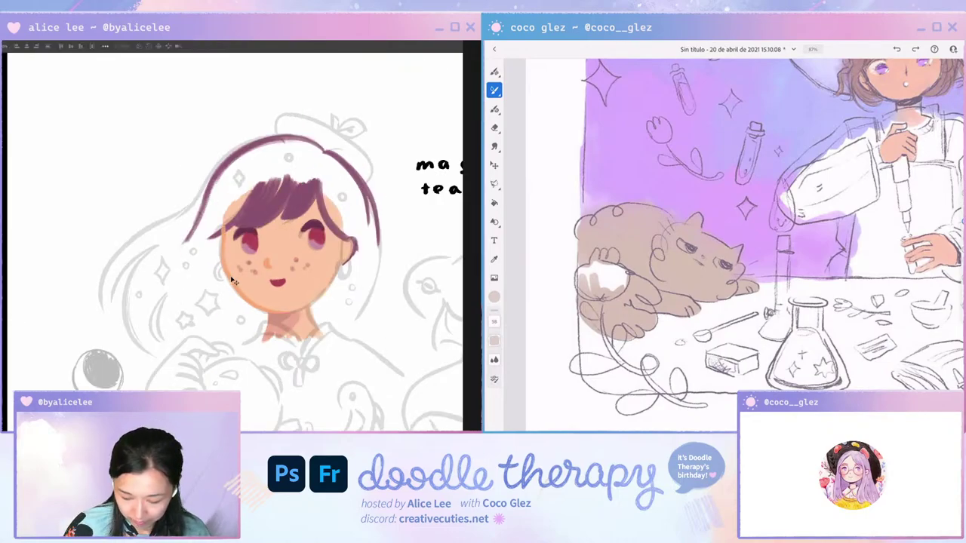
{"action": "key", "text": "b"}
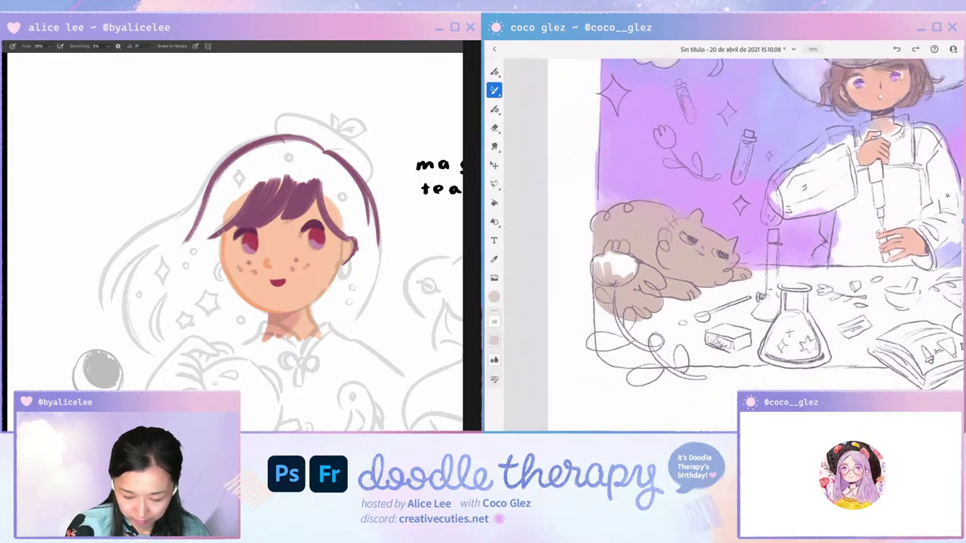
{"action": "key", "text": "v"}
{"action": "left_click", "coordinate": [300, 194]}
{"action": "key", "text": "r"}
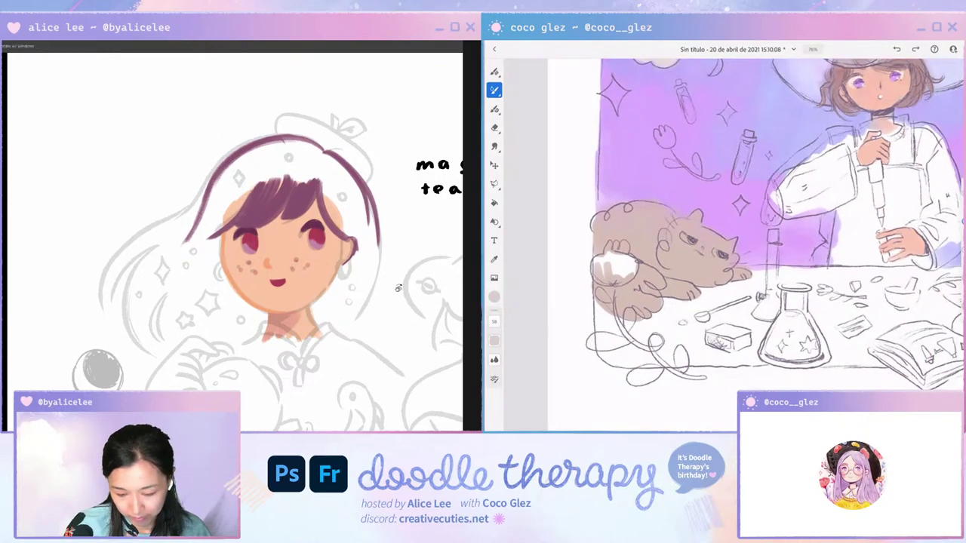
Extend the plum hair contour down the right side to the shoulder and join it to a line running from the ear along the neck.
{"action": "left_click_drag", "start_coordinate": [399, 288], "coordinate": [399, 285]}
{"action": "key", "text": "b"}
{"action": "left_click_drag", "start_coordinate": [378, 226], "coordinate": [357, 303]}
{"action": "mouse_move", "coordinate": [374, 247]}
{"action": "left_mouse_down"}
{"action": "mouse_move", "coordinate": [345, 322]}
{"action": "mouse_move", "coordinate": [392, 163]}
{"action": "left_mouse_up"}
{"action": "key", "text": "r"}
{"action": "key", "text": "b"}
{"action": "left_click_drag", "start_coordinate": [339, 217], "coordinate": [327, 261]}
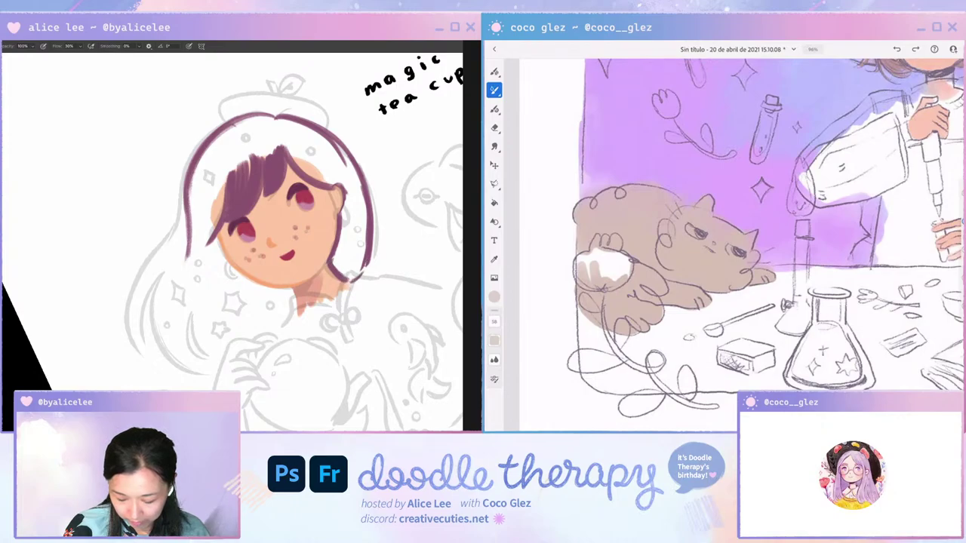
{"action": "mouse_move", "coordinate": [359, 285]}
{"action": "left_mouse_down"}
{"action": "mouse_move", "coordinate": [369, 256]}
{"action": "mouse_move", "coordinate": [363, 286]}
{"action": "left_mouse_up"}
{"action": "key", "text": "e"}
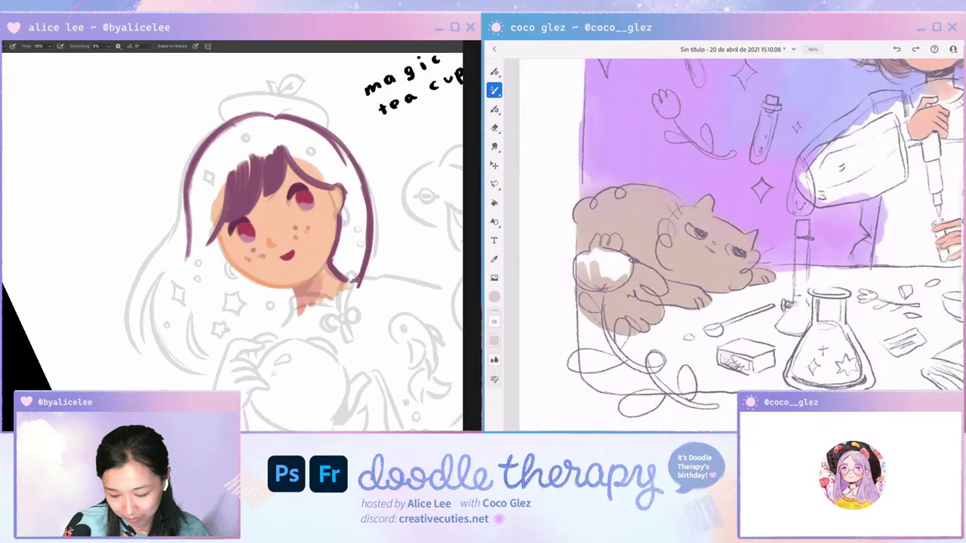
Outline the left cheek, the jaw and the left side of the neck in plum as the hair's inner boundary.
{"action": "key", "text": "b"}
{"action": "mouse_move", "coordinate": [223, 236]}
{"action": "left_mouse_down"}
{"action": "mouse_move", "coordinate": [239, 280]}
{"action": "mouse_move", "coordinate": [248, 269]}
{"action": "mouse_move", "coordinate": [230, 268]}
{"action": "mouse_move", "coordinate": [302, 292]}
{"action": "mouse_move", "coordinate": [290, 288]}
{"action": "mouse_move", "coordinate": [293, 296]}
{"action": "mouse_move", "coordinate": [363, 263]}
{"action": "mouse_move", "coordinate": [265, 373]}
{"action": "mouse_move", "coordinate": [218, 309]}
{"action": "mouse_move", "coordinate": [221, 325]}
{"action": "mouse_move", "coordinate": [220, 316]}
{"action": "mouse_move", "coordinate": [356, 363]}
{"action": "mouse_move", "coordinate": [383, 337]}
{"action": "mouse_move", "coordinate": [399, 232]}
{"action": "left_mouse_up"}
{"action": "key", "text": "r"}
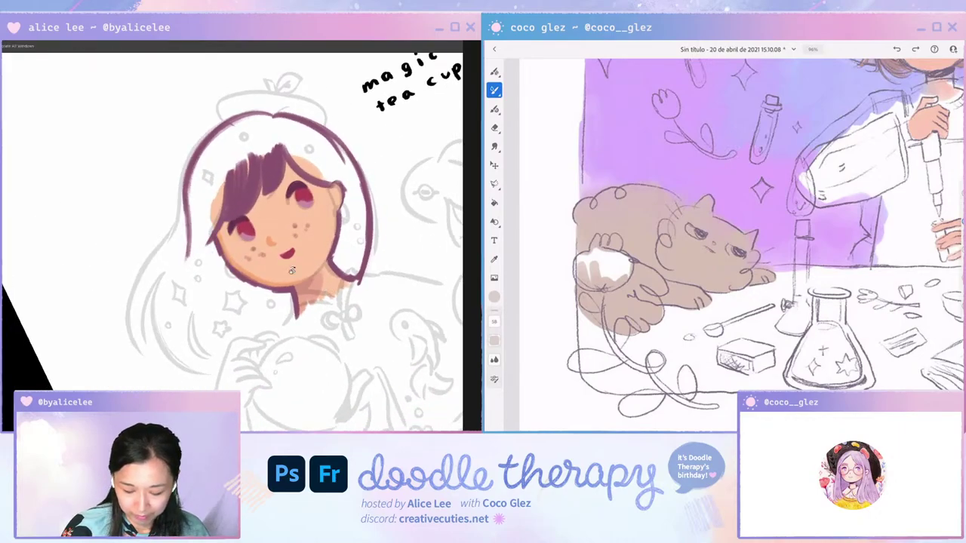
Paint a windblown plum lock flowing from the left side of the head down to a pointed tip, thickening it toward the end.
{"action": "key", "text": "b"}
{"action": "mouse_move", "coordinate": [189, 193]}
{"action": "left_mouse_down"}
{"action": "mouse_move", "coordinate": [136, 324]}
{"action": "mouse_move", "coordinate": [178, 219]}
{"action": "mouse_move", "coordinate": [148, 270]}
{"action": "left_mouse_up"}
{"action": "mouse_move", "coordinate": [171, 237]}
{"action": "left_mouse_down"}
{"action": "mouse_move", "coordinate": [137, 285]}
{"action": "mouse_move", "coordinate": [134, 317]}
{"action": "left_mouse_up"}
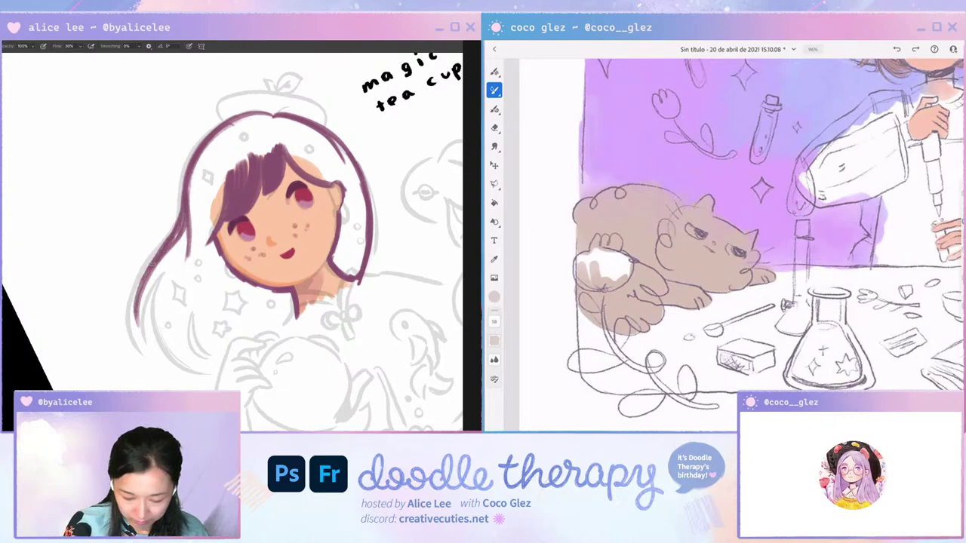
{"action": "left_click_drag", "start_coordinate": [148, 267], "coordinate": [135, 353]}
{"action": "left_click_drag", "start_coordinate": [142, 301], "coordinate": [135, 351]}
Paint the plum contour of the main hair mass from the windblown lock around the lower left and close it at the neck.
{"action": "mouse_move", "coordinate": [156, 278]}
{"action": "left_mouse_down"}
{"action": "mouse_move", "coordinate": [140, 340]}
{"action": "mouse_move", "coordinate": [139, 320]}
{"action": "mouse_move", "coordinate": [154, 309]}
{"action": "mouse_move", "coordinate": [189, 368]}
{"action": "left_mouse_up"}
{"action": "left_click_drag", "start_coordinate": [156, 297], "coordinate": [209, 375]}
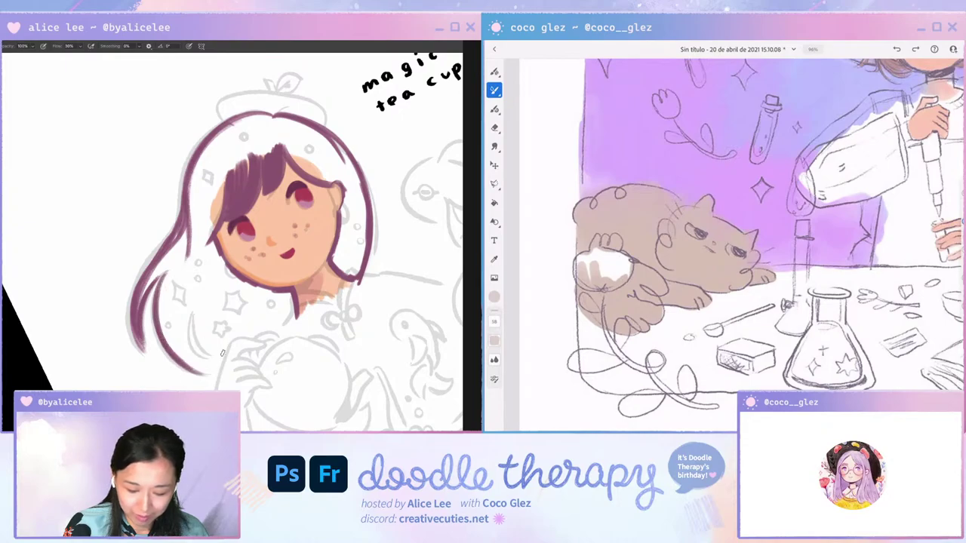
{"action": "key", "text": "Escape"}
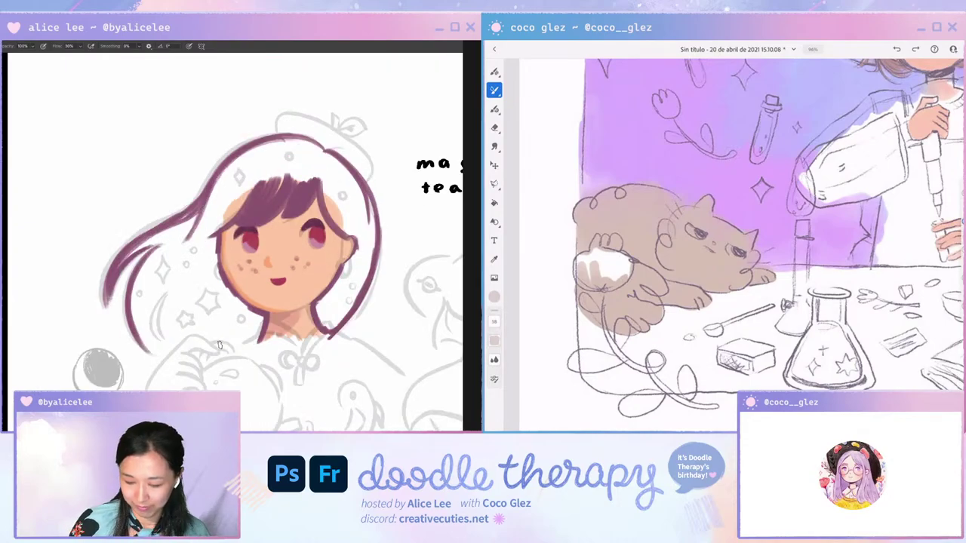
{"action": "key", "text": "r"}
{"action": "left_click_drag", "start_coordinate": [395, 336], "coordinate": [412, 285]}
{"action": "mouse_move", "coordinate": [369, 187]}
{"action": "left_mouse_down"}
{"action": "mouse_move", "coordinate": [373, 258]}
{"action": "mouse_move", "coordinate": [351, 301]}
{"action": "left_mouse_up"}
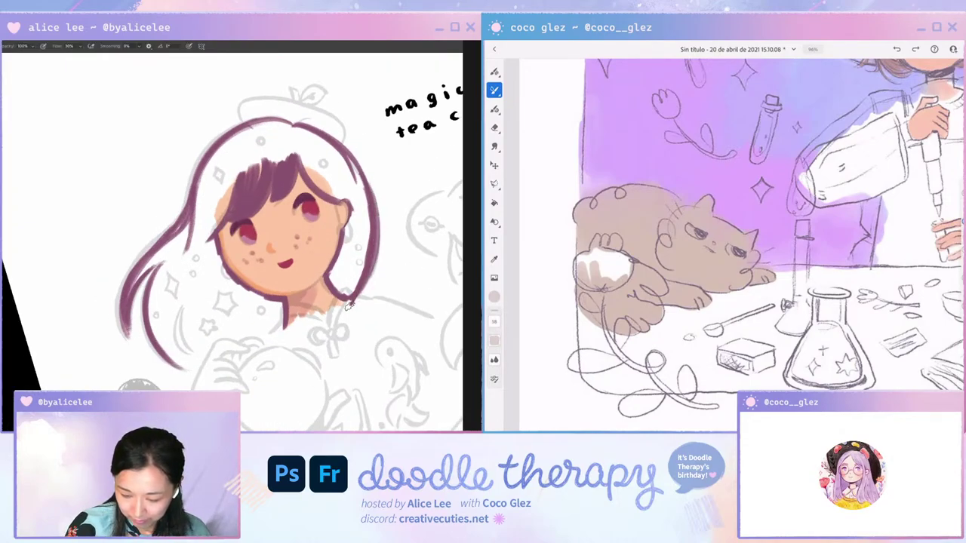
{"action": "left_click_drag", "start_coordinate": [155, 270], "coordinate": [204, 369]}
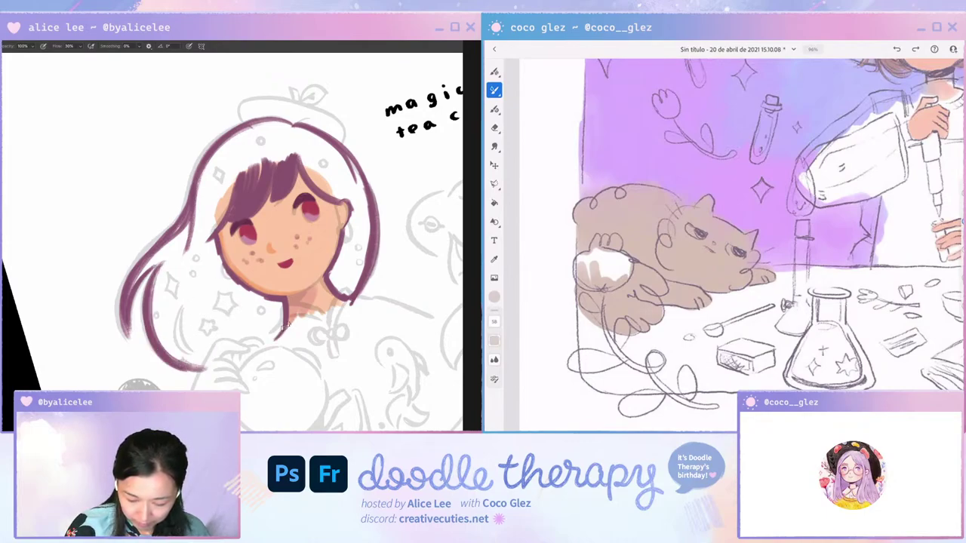
{"action": "left_click_drag", "start_coordinate": [286, 325], "coordinate": [203, 370]}
Select the area enclosed by the hair contour with the Magic Wand, expand the selection, fill it with plum and deselect.
{"action": "key", "text": "w"}
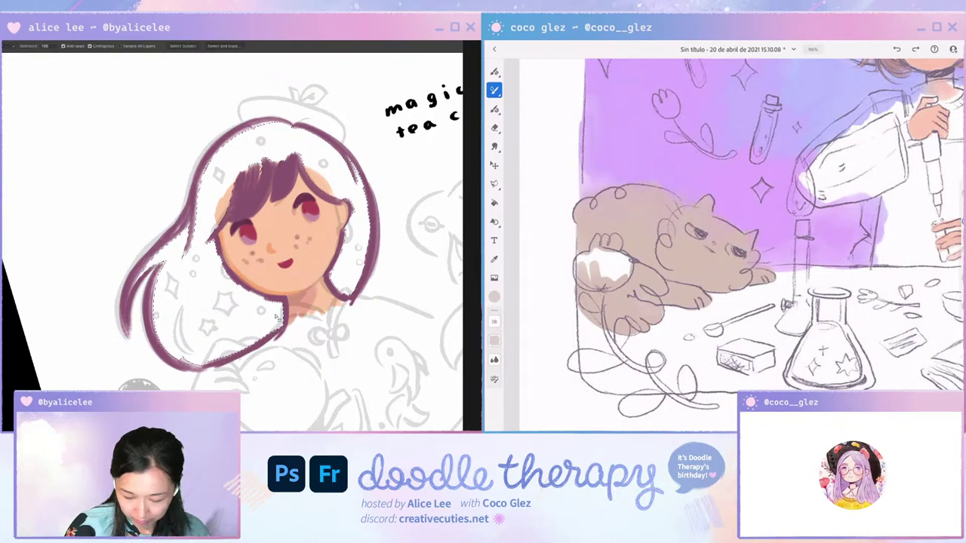
{"action": "left_click", "coordinate": [163, 266]}
{"action": "key", "text": "alt+s"}
{"action": "key", "text": "m"}
{"action": "key", "text": "e"}
{"action": "key", "text": "Return"}
{"action": "key", "text": "g"}
{"action": "left_click_drag", "start_coordinate": [347, 150], "coordinate": [402, 91]}
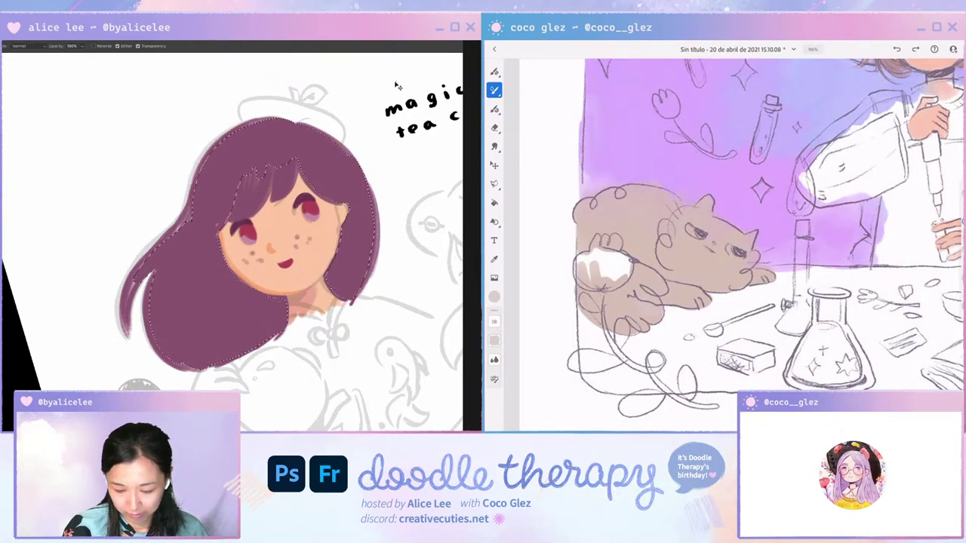
{"action": "key", "text": "ctrl+d"}
{"action": "key", "text": "Escape"}
{"action": "key", "text": "b"}
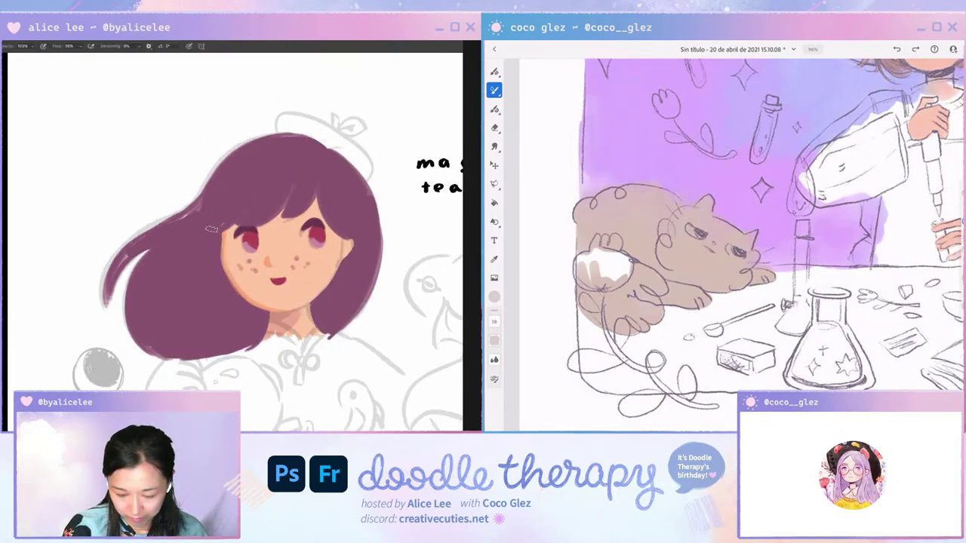
Smooth the hair's outer right edge and the lower left edge beside the windblown lock with the Eraser.
{"action": "key", "text": "r"}
{"action": "left_click_drag", "start_coordinate": [248, 199], "coordinate": [177, 220]}
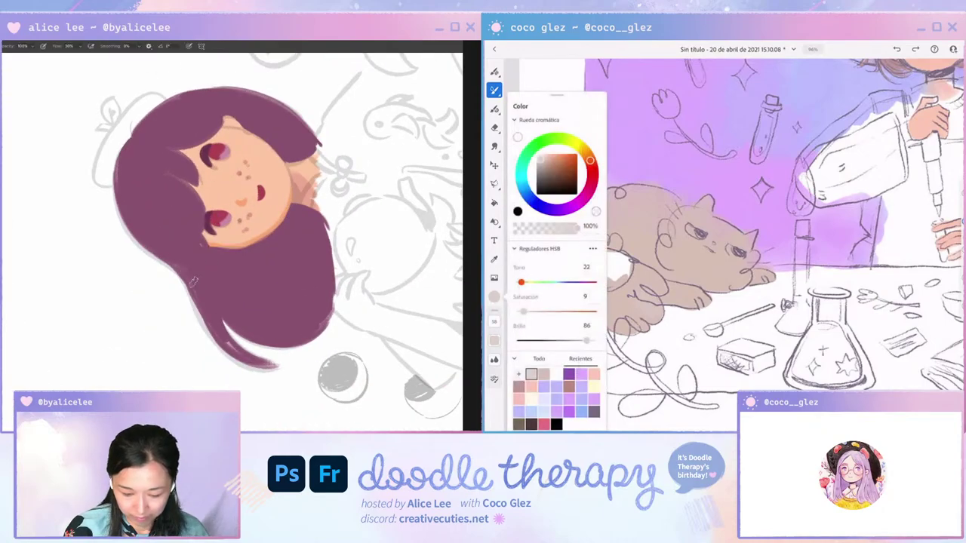
{"action": "key", "text": "Escape"}
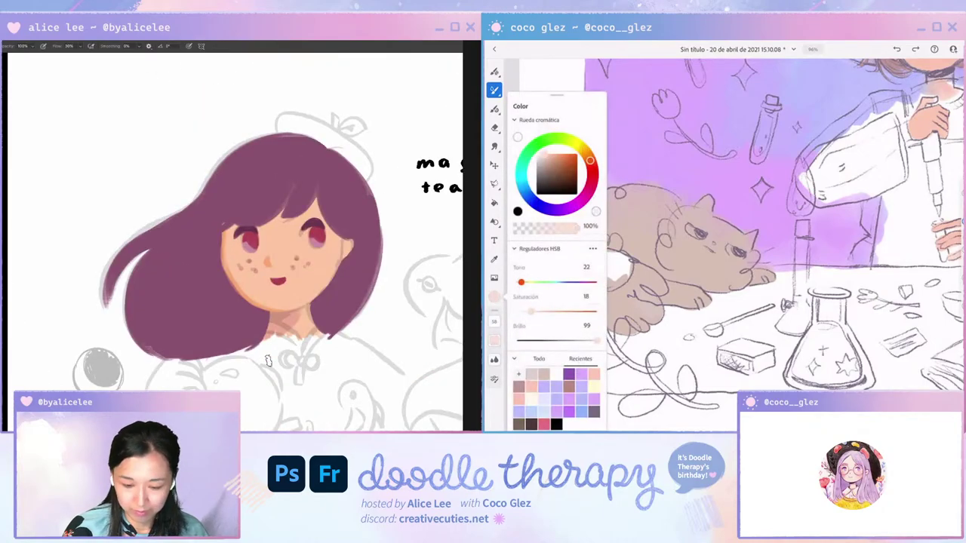
{"action": "key", "text": "e"}
{"action": "left_click_drag", "start_coordinate": [366, 181], "coordinate": [383, 255]}
{"action": "key", "text": "r"}
{"action": "left_click_drag", "start_coordinate": [429, 215], "coordinate": [413, 159]}
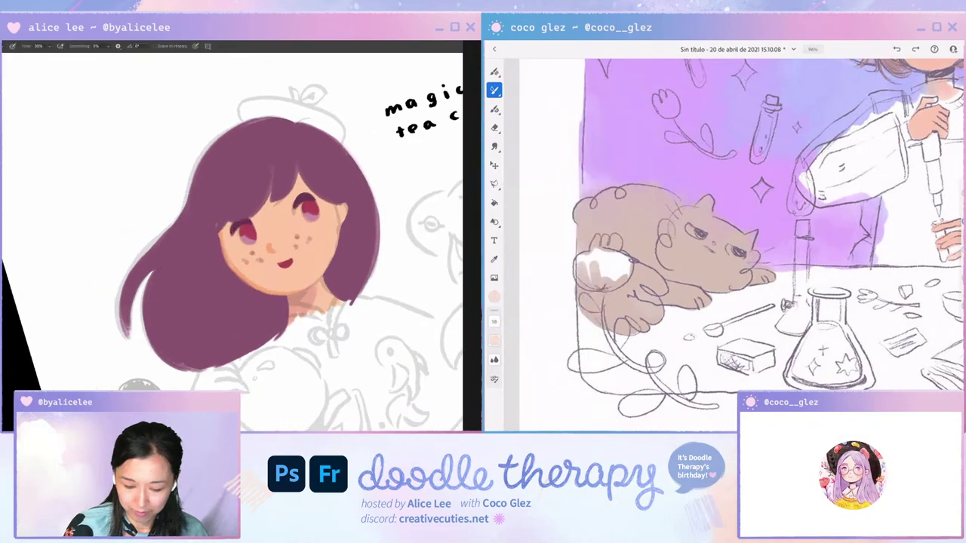
{"action": "left_click_drag", "start_coordinate": [155, 272], "coordinate": [205, 378]}
{"action": "key", "text": "Escape"}
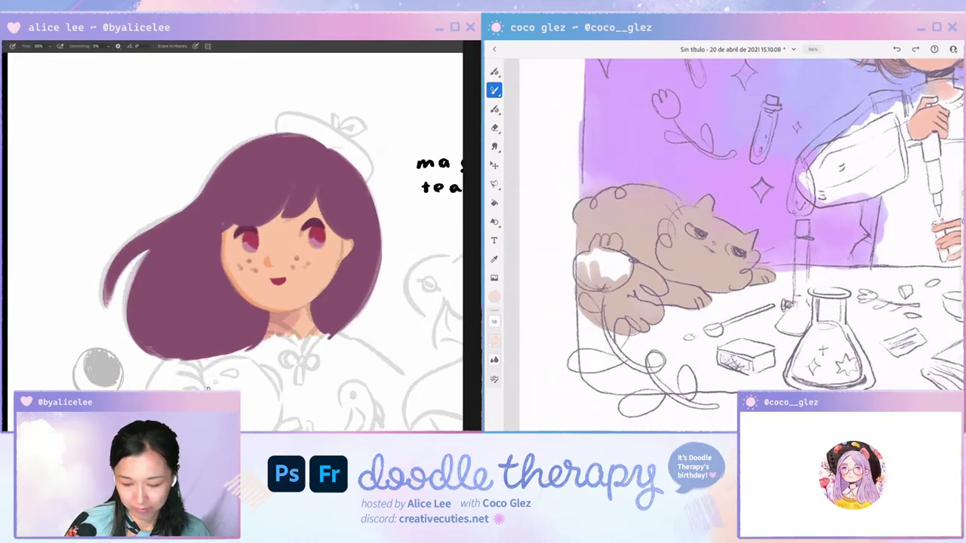
Erase the rough outer hair edge along the left side of the head.
{"action": "key", "text": "v"}
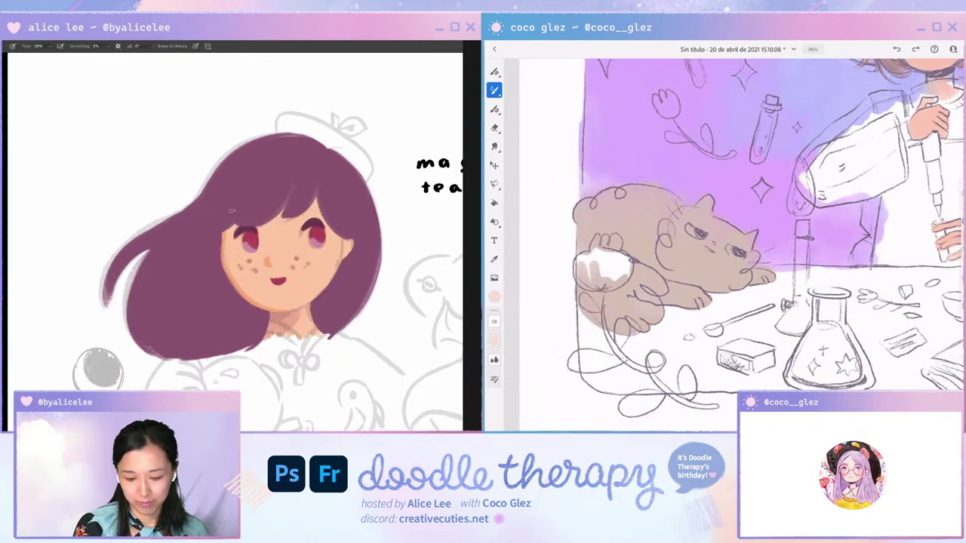
{"action": "key", "text": "r"}
{"action": "left_click_drag", "start_coordinate": [330, 328], "coordinate": [343, 133]}
{"action": "key", "text": "b"}
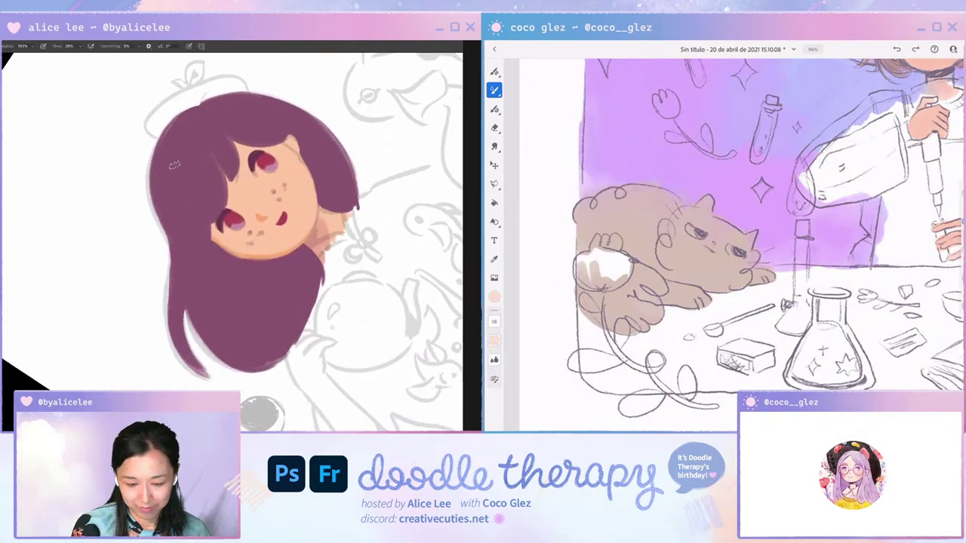
{"action": "key", "text": "e"}
{"action": "left_click_drag", "start_coordinate": [149, 167], "coordinate": [160, 222]}
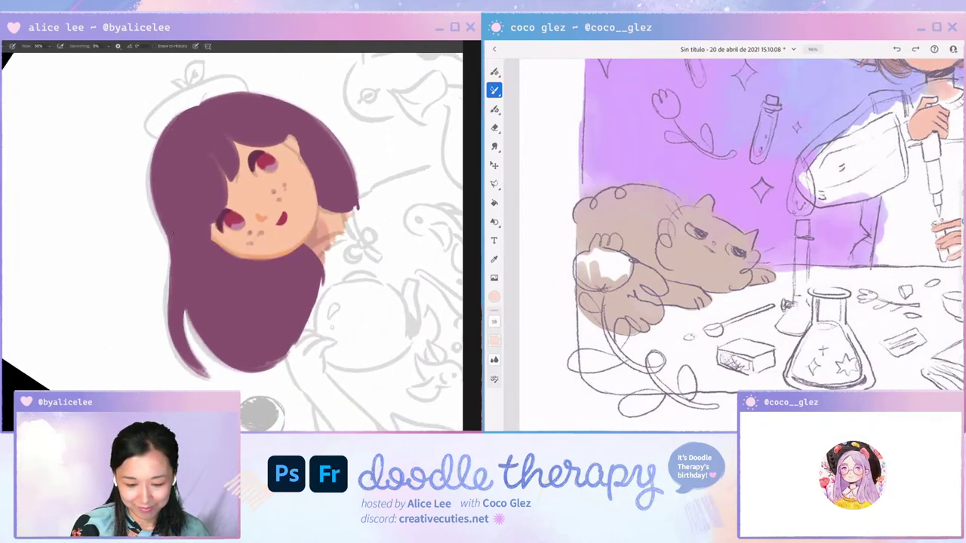
{"action": "left_click_drag", "start_coordinate": [153, 173], "coordinate": [166, 235]}
{"action": "left_click_drag", "start_coordinate": [155, 199], "coordinate": [167, 242]}
{"action": "key", "text": "r"}
{"action": "key", "text": "Escape"}
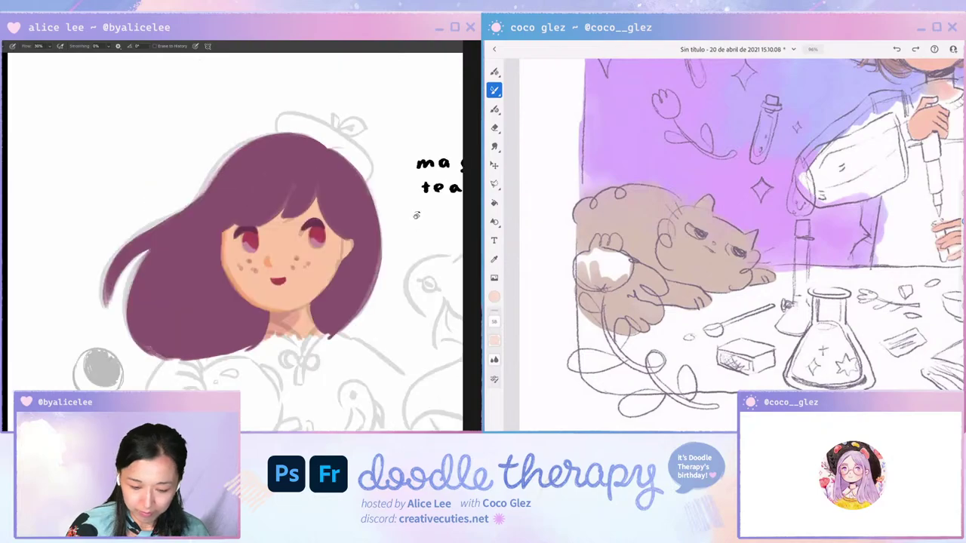
Trim the outer edge of the windblown left lock toward its tip with the Eraser, undoing and redoing one stroke.
{"action": "mouse_move", "coordinate": [417, 215]}
{"action": "left_mouse_down"}
{"action": "mouse_move", "coordinate": [357, 349]}
{"action": "mouse_move", "coordinate": [214, 400]}
{"action": "left_mouse_up"}
{"action": "key", "text": "e"}
{"action": "left_click_drag", "start_coordinate": [265, 181], "coordinate": [302, 264]}
{"action": "key", "text": "r"}
{"action": "key", "text": "Escape"}
{"action": "left_click_drag", "start_coordinate": [263, 359], "coordinate": [351, 220]}
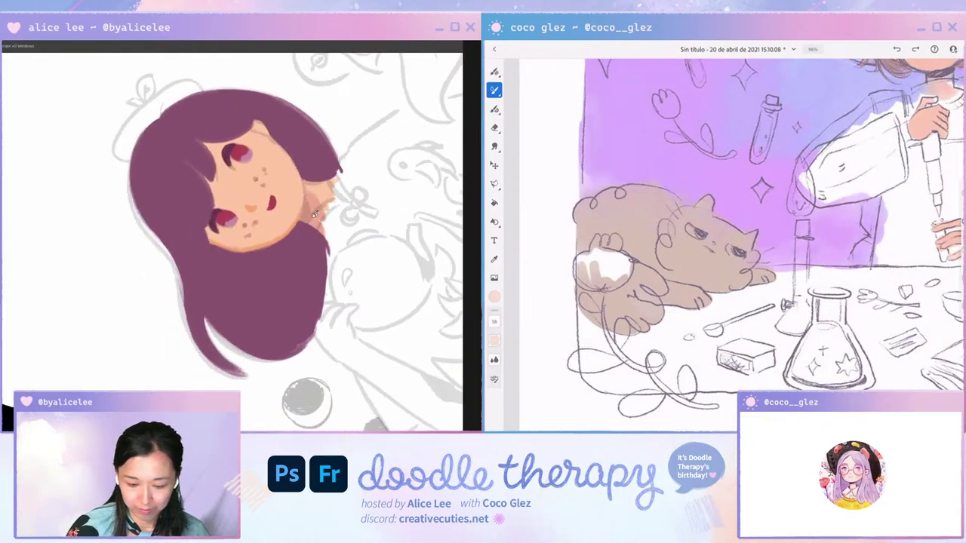
{"action": "key", "text": "e"}
{"action": "left_click_drag", "start_coordinate": [180, 282], "coordinate": [198, 347]}
{"action": "left_click_drag", "start_coordinate": [186, 312], "coordinate": [230, 372]}
{"action": "key", "text": "ctrl+z"}
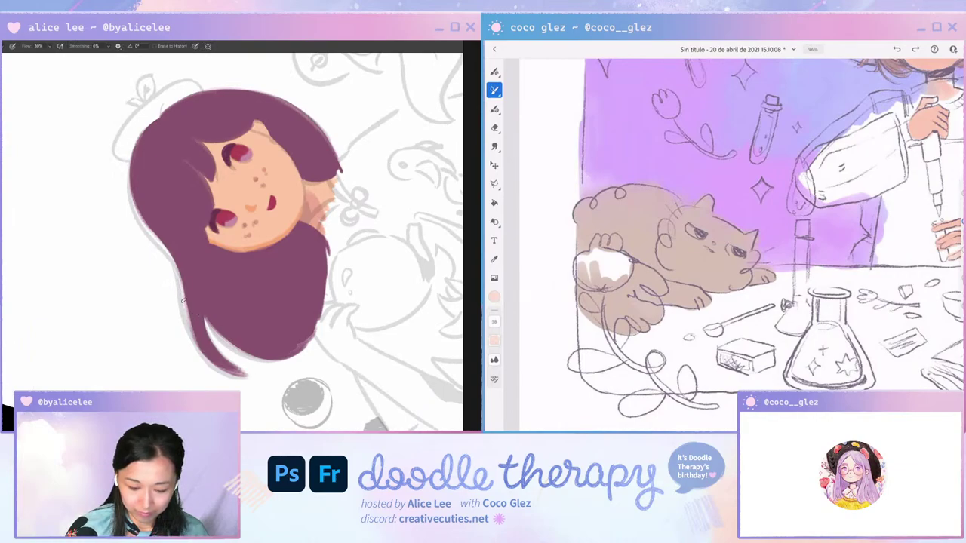
{"action": "left_click_drag", "start_coordinate": [188, 313], "coordinate": [245, 376]}
Repaint the outer curve of the windblown left lock in plum, replacing the first stroke with a cleaner one.
{"action": "key", "text": "b"}
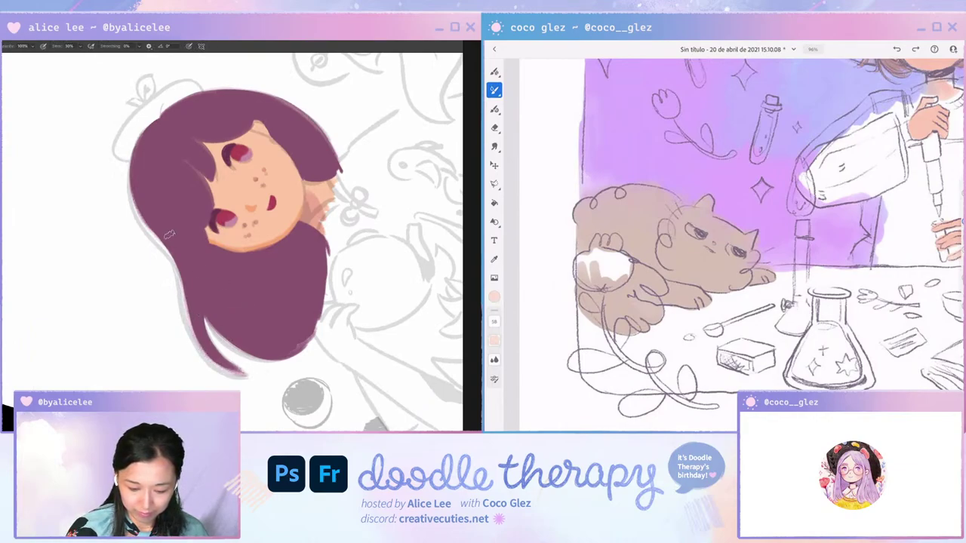
{"action": "left_click_drag", "start_coordinate": [181, 269], "coordinate": [227, 374]}
{"action": "key", "text": "ctrl+z"}
{"action": "left_click_drag", "start_coordinate": [180, 262], "coordinate": [216, 365]}
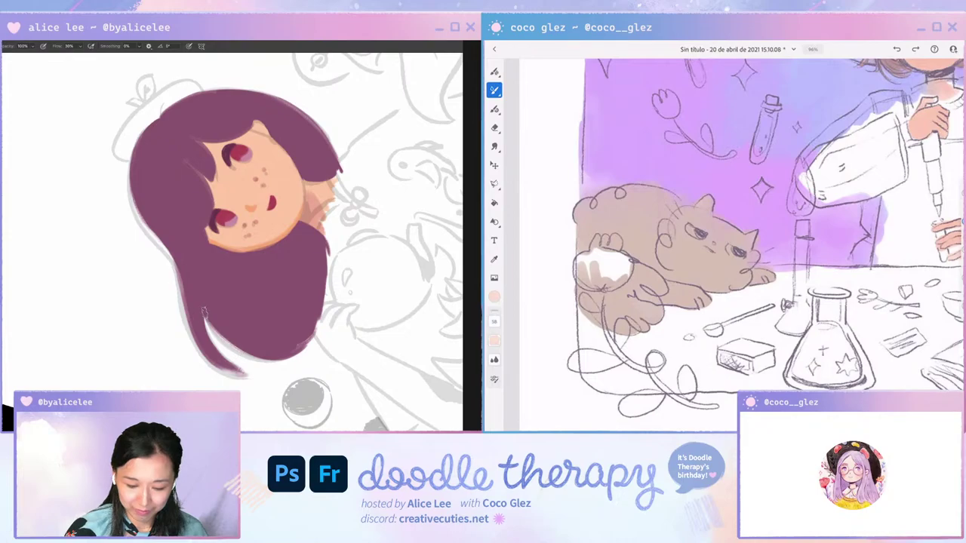
{"action": "key", "text": "r"}
{"action": "key", "text": "Escape"}
{"action": "left_click_drag", "start_coordinate": [418, 227], "coordinate": [411, 210]}
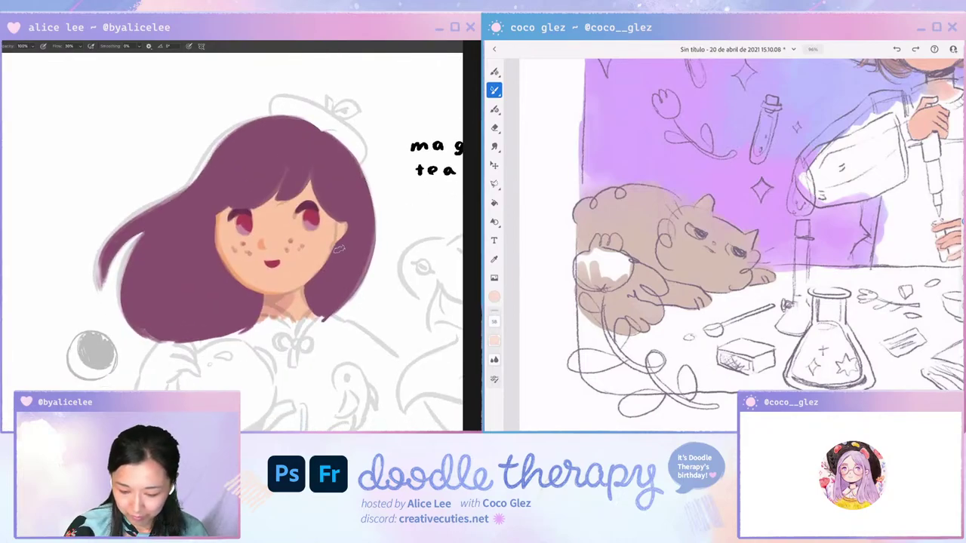
In Fresco, sample the cat's tan fur and set the brush colour to hue 21, saturation 20, brightness 100.
{"action": "left_click", "coordinate": [640, 191]}
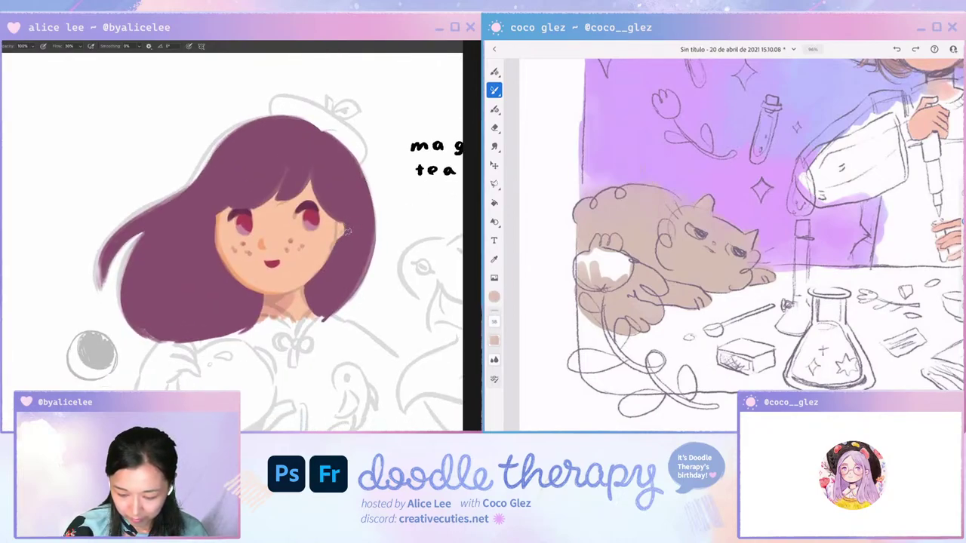
{"action": "left_click", "coordinate": [494, 296]}
{"action": "left_click", "coordinate": [544, 157]}
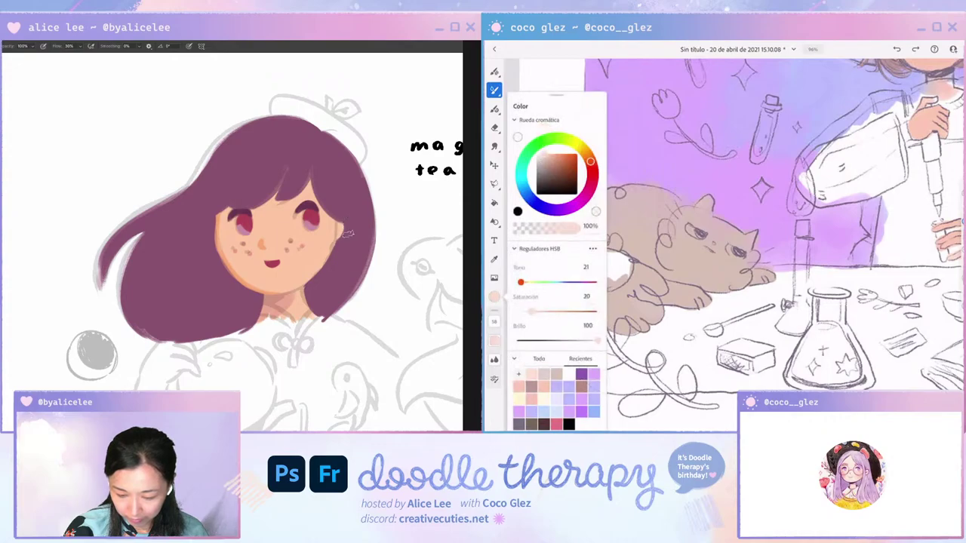
{"action": "left_click", "coordinate": [494, 296]}
Lighten the brush colour in Fresco to a near-white cream.
{"action": "key", "text": "r"}
{"action": "left_click_drag", "start_coordinate": [370, 278], "coordinate": [375, 200]}
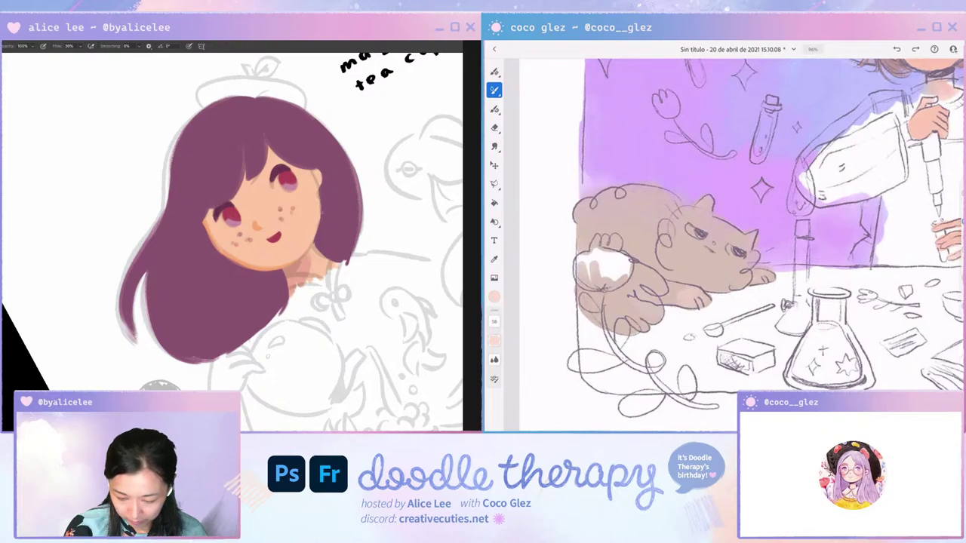
{"action": "left_click_drag", "start_coordinate": [158, 386], "coordinate": [92, 355]}
{"action": "left_click", "coordinate": [494, 296]}
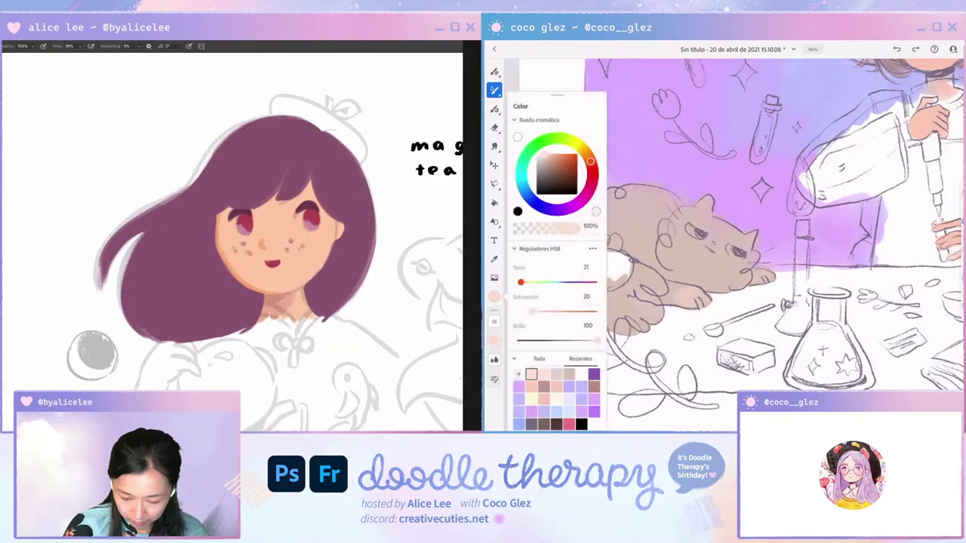
{"action": "key", "text": "e"}
{"action": "left_click", "coordinate": [539, 155]}
{"action": "mouse_move", "coordinate": [307, 288]}
{"action": "left_mouse_down"}
{"action": "mouse_move", "coordinate": [315, 320]}
{"action": "mouse_move", "coordinate": [328, 330]}
{"action": "mouse_move", "coordinate": [343, 317]}
{"action": "left_mouse_up"}
{"action": "left_click", "coordinate": [495, 297]}
In Photoshop, paint a thin loose plum strand along the lower right edge of the hair and thicken it with repeated strokes.
{"action": "key", "text": "b"}
{"action": "key", "text": "r"}
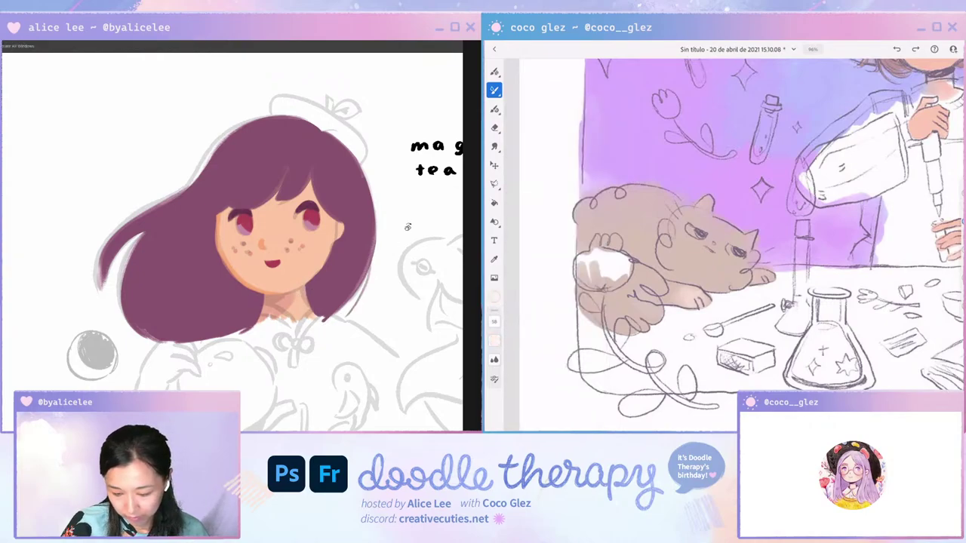
{"action": "mouse_move", "coordinate": [407, 228]}
{"action": "left_mouse_down"}
{"action": "mouse_move", "coordinate": [186, 370]}
{"action": "mouse_move", "coordinate": [98, 306]}
{"action": "left_mouse_up"}
{"action": "mouse_move", "coordinate": [82, 248]}
{"action": "left_mouse_down"}
{"action": "mouse_move", "coordinate": [103, 314]}
{"action": "mouse_move", "coordinate": [93, 318]}
{"action": "left_mouse_up"}
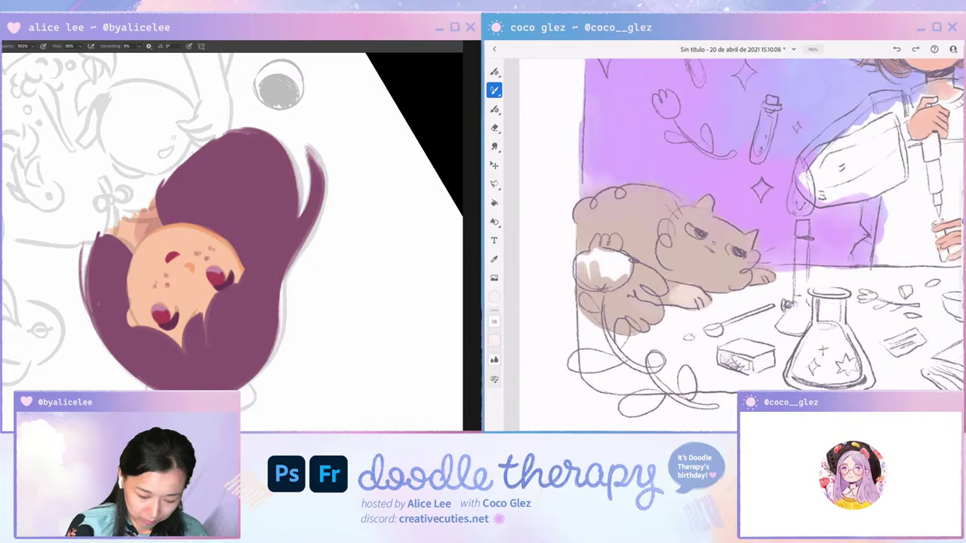
{"action": "left_click_drag", "start_coordinate": [82, 248], "coordinate": [89, 303]}
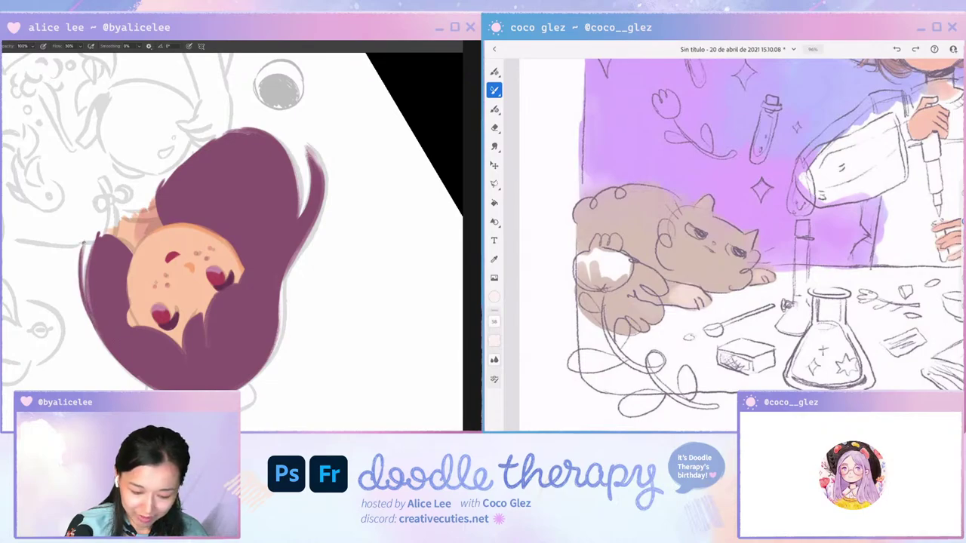
{"action": "left_click_drag", "start_coordinate": [84, 242], "coordinate": [80, 320]}
{"action": "left_click_drag", "start_coordinate": [77, 272], "coordinate": [95, 330]}
{"action": "key", "text": "Escape"}
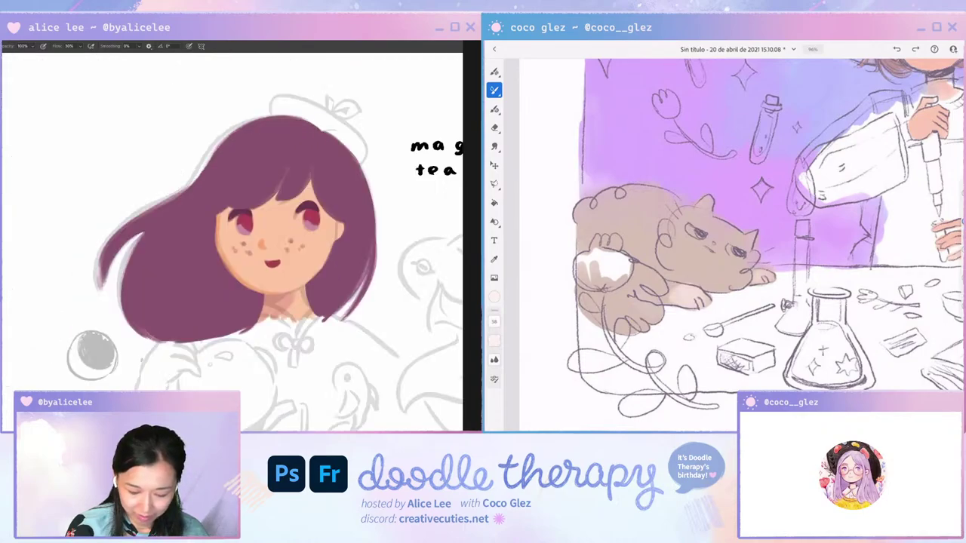
Erase uneven paint along the windblown left lock and the upper left side of the crown.
{"action": "key", "text": "r"}
{"action": "mouse_move", "coordinate": [392, 320]}
{"action": "left_mouse_down"}
{"action": "mouse_move", "coordinate": [428, 267]}
{"action": "mouse_move", "coordinate": [427, 205]}
{"action": "mouse_move", "coordinate": [400, 138]}
{"action": "left_mouse_up"}
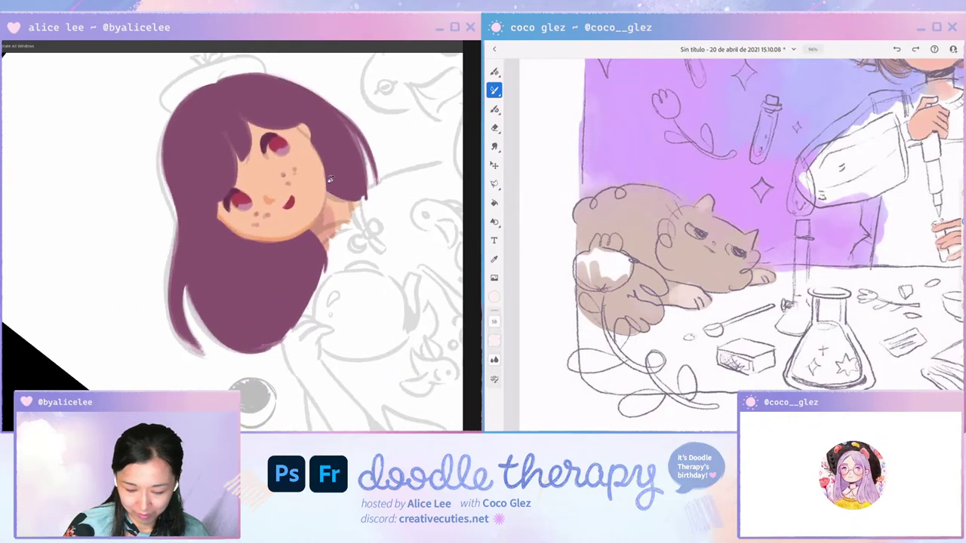
{"action": "key", "text": "e"}
{"action": "left_click_drag", "start_coordinate": [175, 235], "coordinate": [194, 352]}
{"action": "mouse_move", "coordinate": [158, 140]}
{"action": "left_mouse_down"}
{"action": "mouse_move", "coordinate": [175, 209]}
{"action": "mouse_move", "coordinate": [164, 115]}
{"action": "left_mouse_up"}
{"action": "key", "text": "r"}
{"action": "key", "text": "Escape"}
Reinforce the windblown left lock with two plum strokes down to its tip.
{"action": "key", "text": "r"}
{"action": "left_click_drag", "start_coordinate": [399, 302], "coordinate": [404, 187]}
{"action": "key", "text": "b"}
{"action": "left_click_drag", "start_coordinate": [174, 274], "coordinate": [171, 341]}
{"action": "left_click_drag", "start_coordinate": [173, 275], "coordinate": [174, 344]}
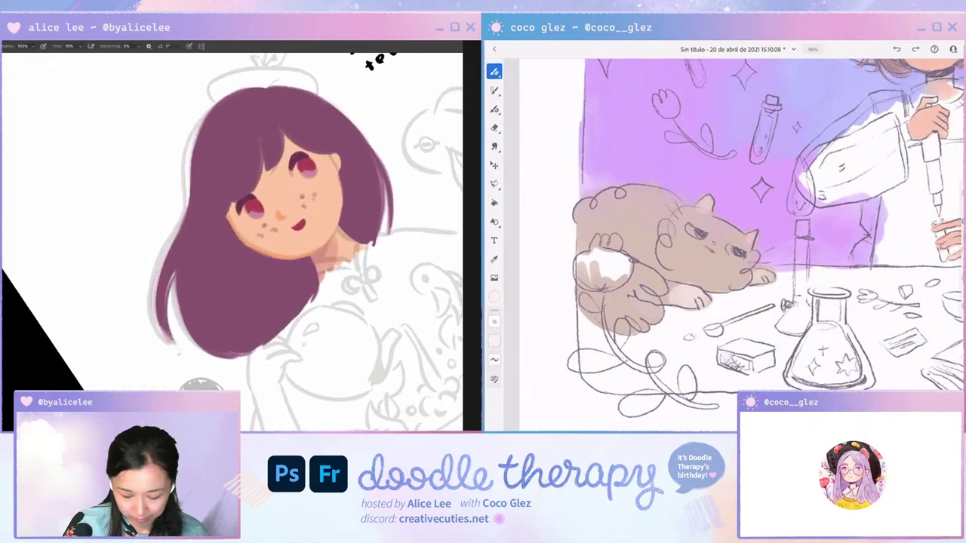
{"action": "key", "text": "e"}
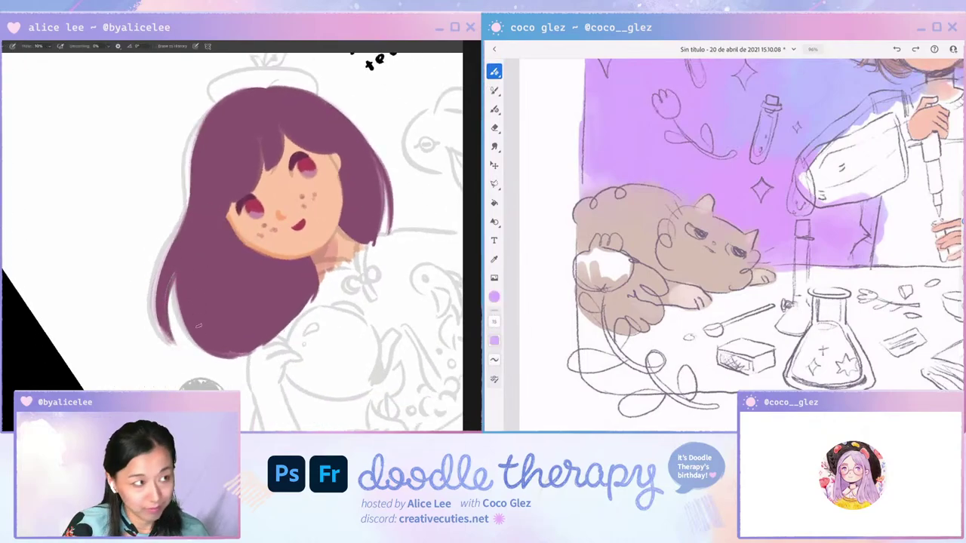
Erase plum paint between the windblown left lock and the main hair mass to widen the gap and trim the mass's lower left edge.
{"action": "left_click_drag", "start_coordinate": [188, 284], "coordinate": [181, 328]}
{"action": "left_click_drag", "start_coordinate": [184, 270], "coordinate": [181, 341]}
{"action": "left_click_drag", "start_coordinate": [223, 312], "coordinate": [184, 358]}
Brush plum along the inner edge of the windblown left lock and the facing edge of the main hair mass to smooth both contours.
{"action": "key", "text": "b"}
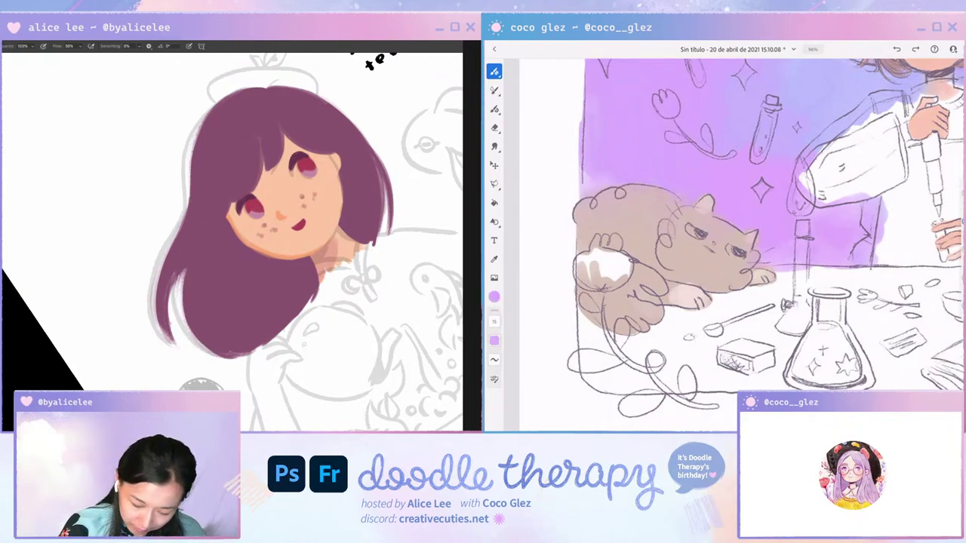
{"action": "left_click_drag", "start_coordinate": [172, 287], "coordinate": [177, 348]}
{"action": "left_click_drag", "start_coordinate": [173, 306], "coordinate": [177, 348]}
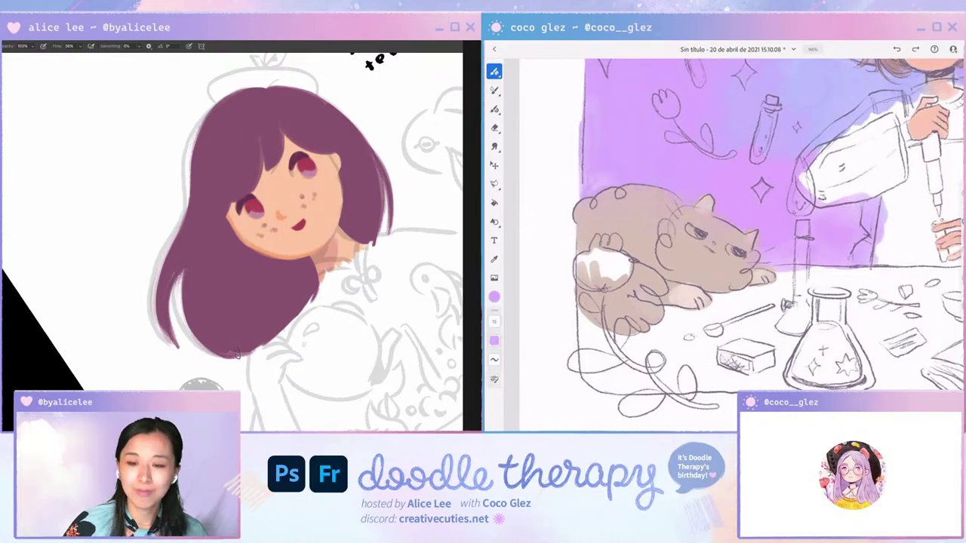
{"action": "left_click_drag", "start_coordinate": [184, 270], "coordinate": [180, 320]}
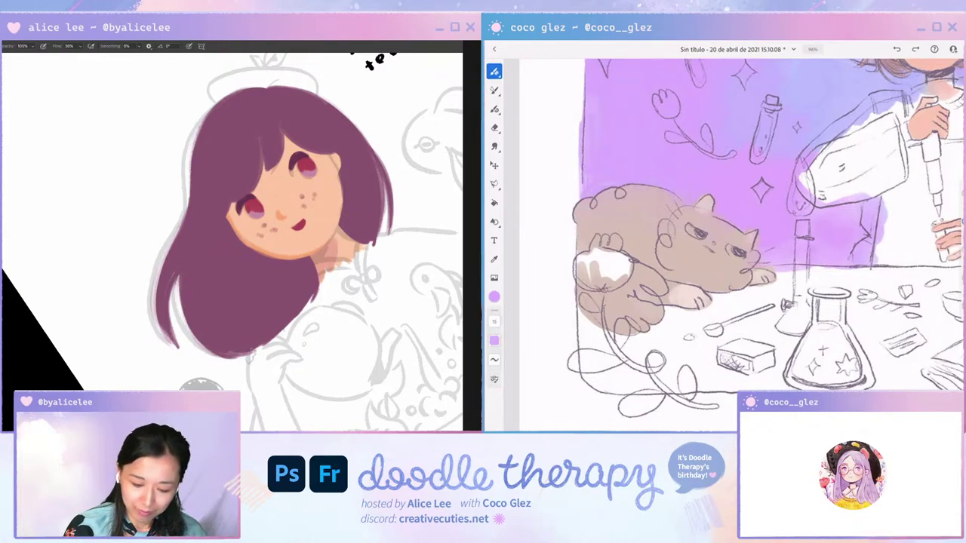
{"action": "left_click_drag", "start_coordinate": [176, 285], "coordinate": [181, 350]}
{"action": "key", "text": "Escape"}
{"action": "key", "text": "ctrl+minus"}
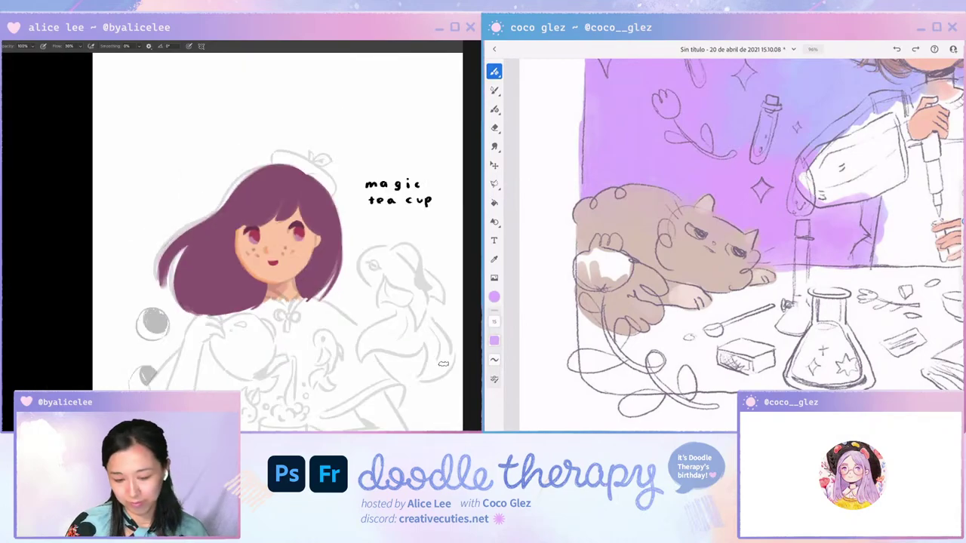
{"action": "key", "text": "r"}
{"action": "left_click_drag", "start_coordinate": [425, 269], "coordinate": [428, 232]}
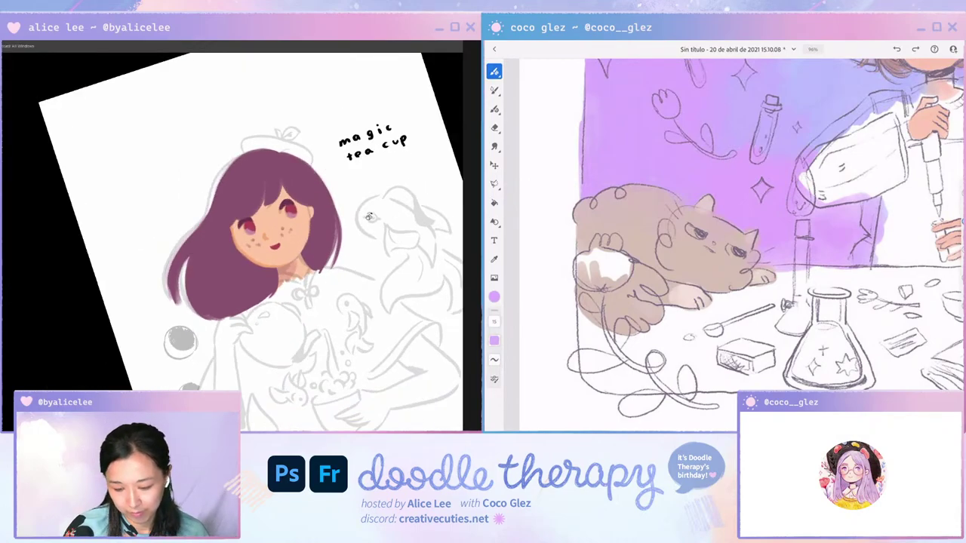
{"action": "key", "text": "Escape"}
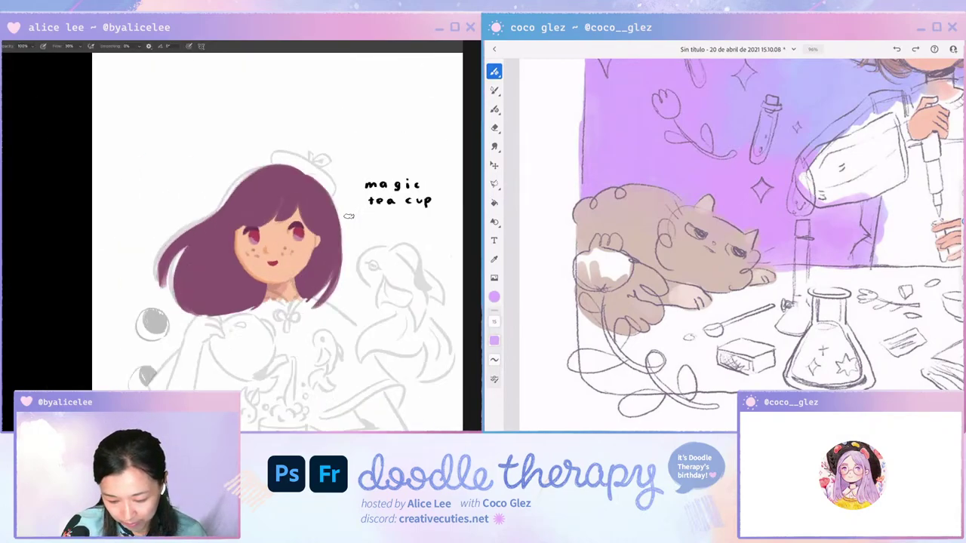
{"action": "key", "text": "ctrl+plus"}
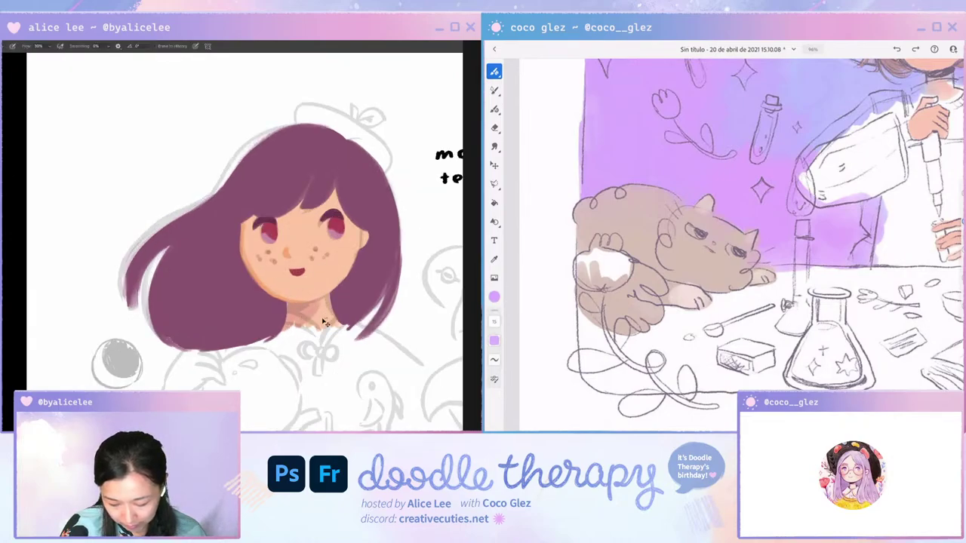
Hide the grey sketch lines over the girl's illustration.
{"action": "key", "text": "b"}
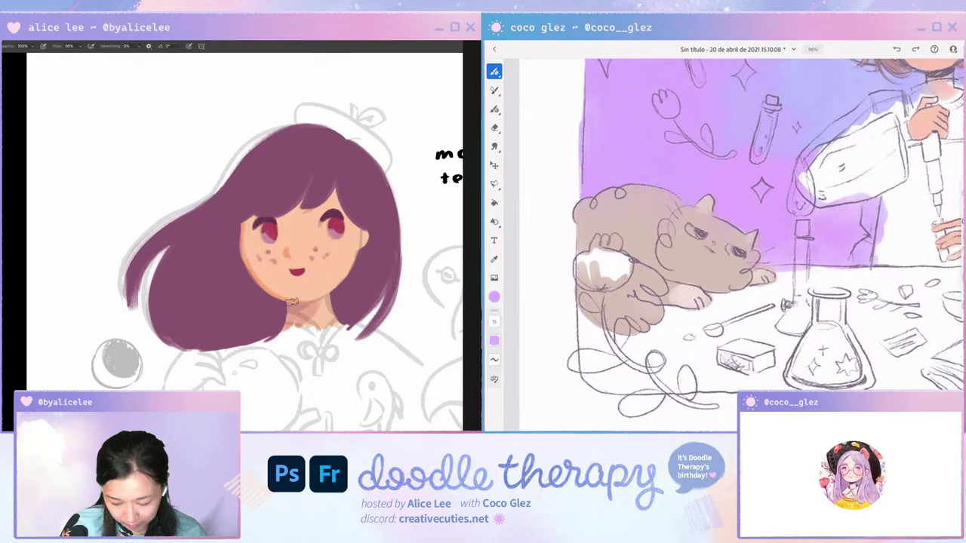
{"action": "key", "text": "v"}
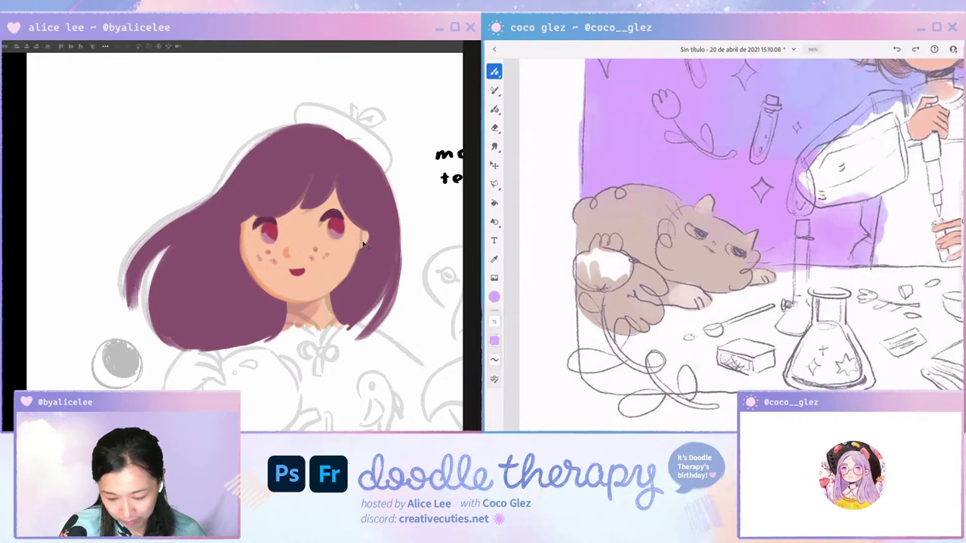
{"action": "mouse_move", "coordinate": [362, 243]}
{"action": "left_mouse_down"}
{"action": "mouse_move", "coordinate": [454, 242]}
{"action": "mouse_move", "coordinate": [447, 409]}
{"action": "mouse_move", "coordinate": [444, 400]}
{"action": "left_mouse_up"}
{"action": "key", "text": "ctrl+z"}
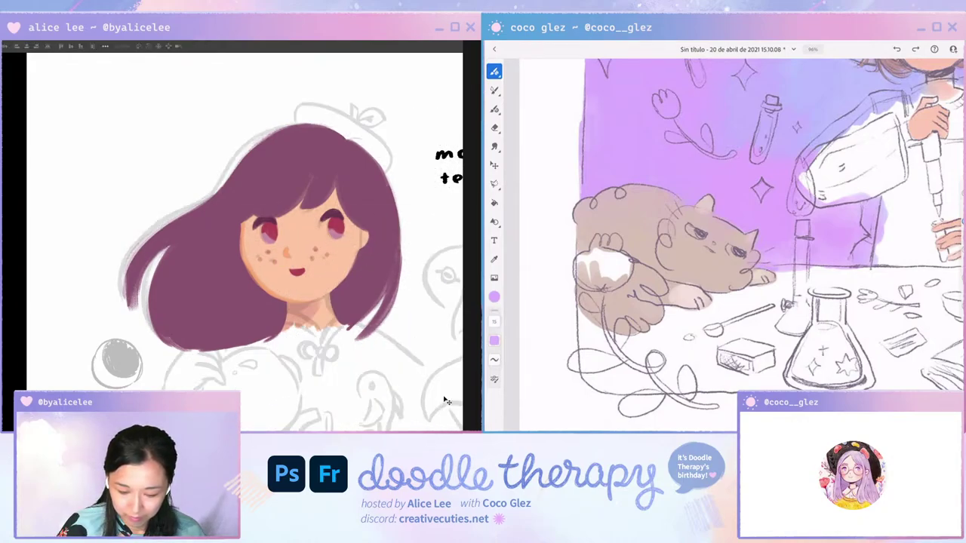
{"action": "key", "text": "Delete"}
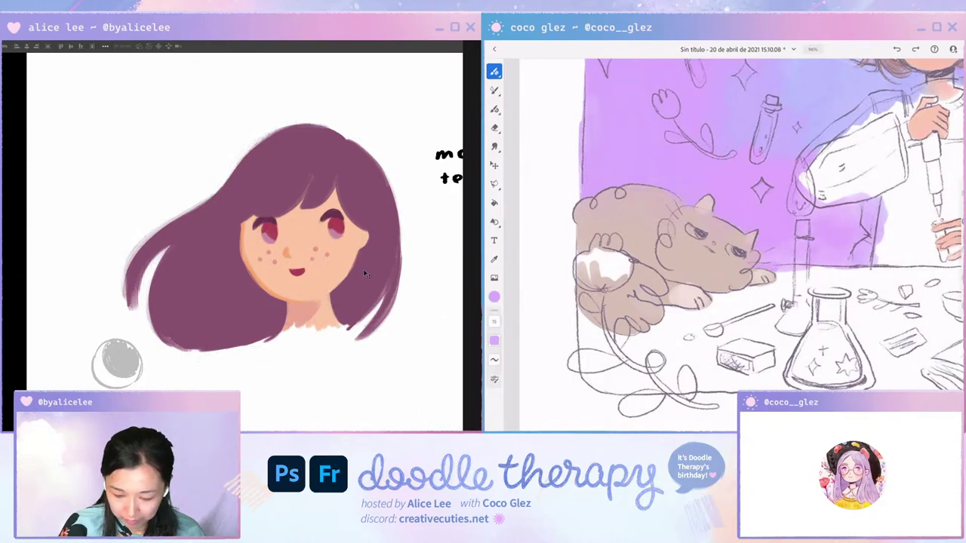
Try to erase the edge of the girl's cheek and ear beside the hair.
{"action": "left_click_drag", "start_coordinate": [362, 261], "coordinate": [383, 193]}
{"action": "key", "text": "ctrl+z"}
{"action": "key", "text": "b"}
{"action": "left_click", "coordinate": [365, 261], "text": "alt"}
{"action": "key", "text": "r"}
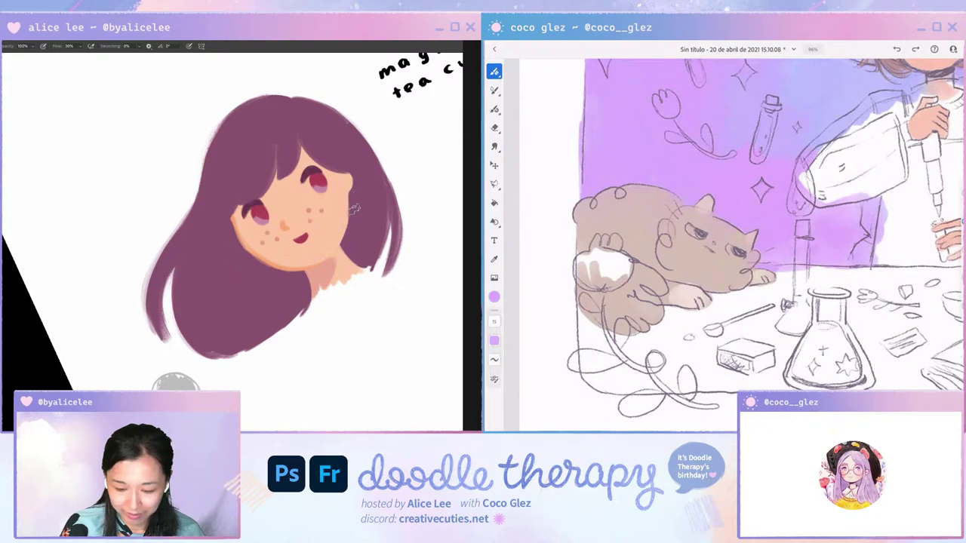
{"action": "key", "text": "e"}
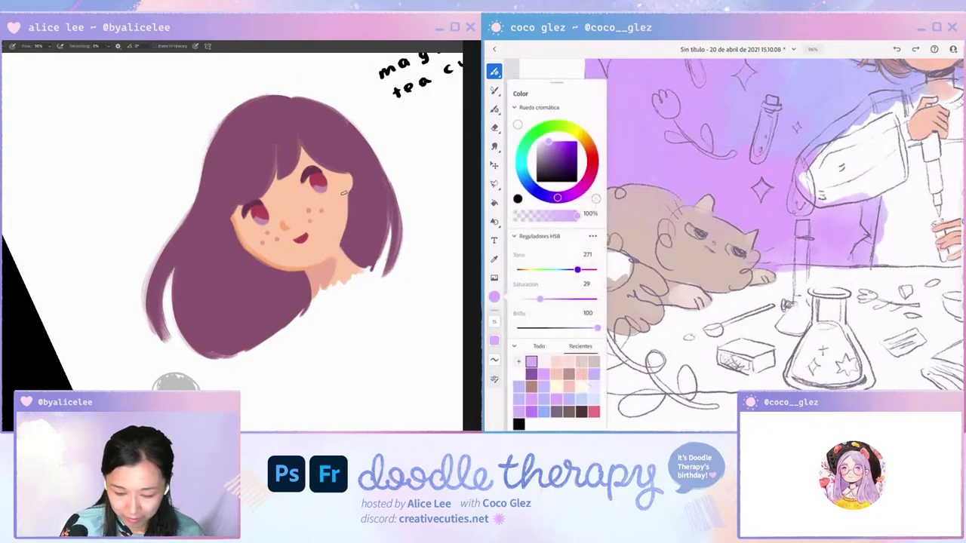
{"action": "left_click", "coordinate": [586, 141]}
{"action": "left_click_drag", "start_coordinate": [346, 196], "coordinate": [334, 255]}
{"action": "key", "text": "ctrl+z"}
{"action": "key", "text": "Escape"}
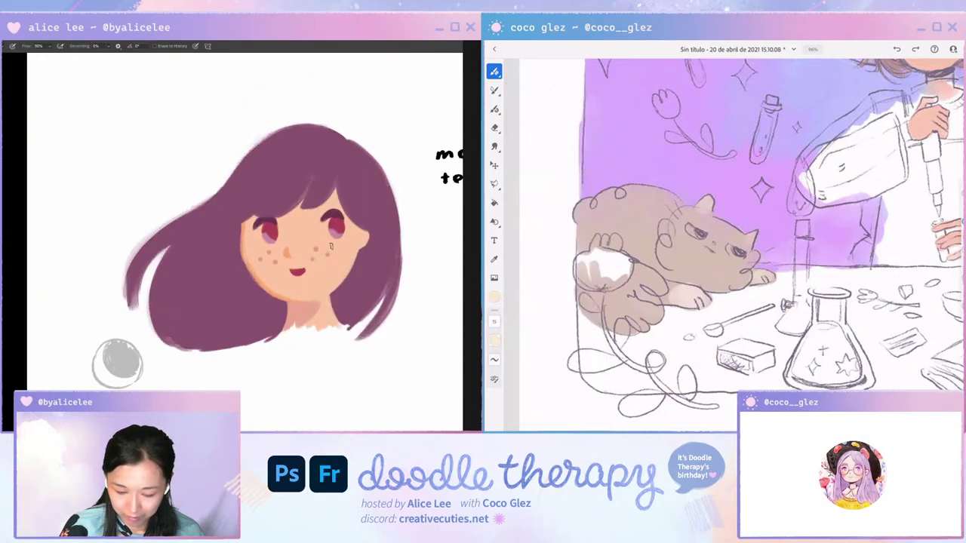
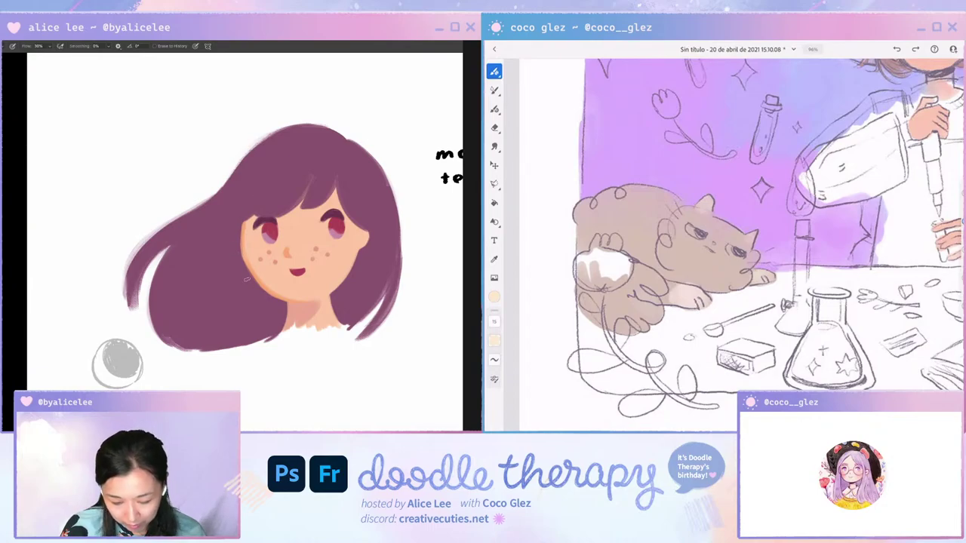
Paint a broader orange shadow along the left side of the girl's face and jaw, and trim its edge with the Eraser.
{"action": "key", "text": "b"}
{"action": "key", "text": "ctrl+plus"}
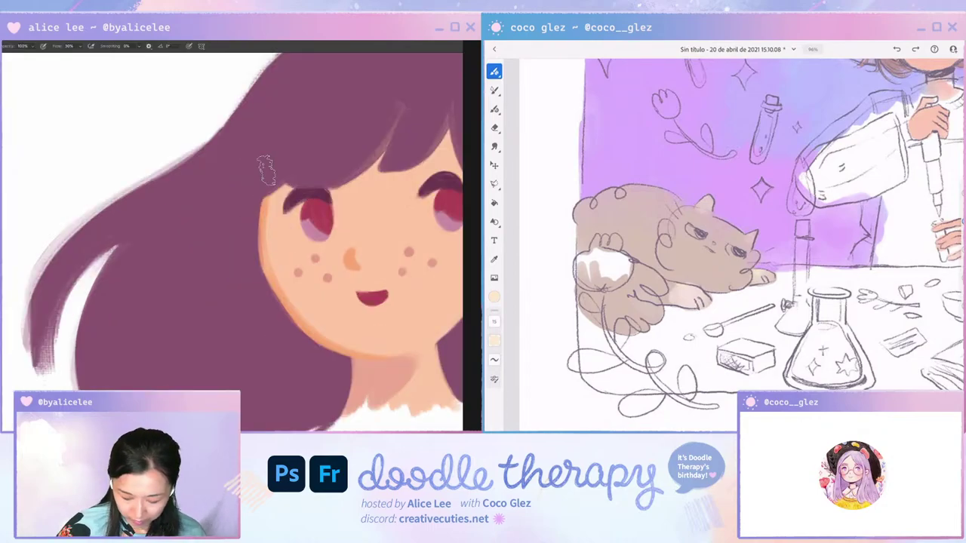
{"action": "left_click_drag", "start_coordinate": [338, 314], "coordinate": [257, 288]}
{"action": "left_click_drag", "start_coordinate": [184, 172], "coordinate": [200, 280]}
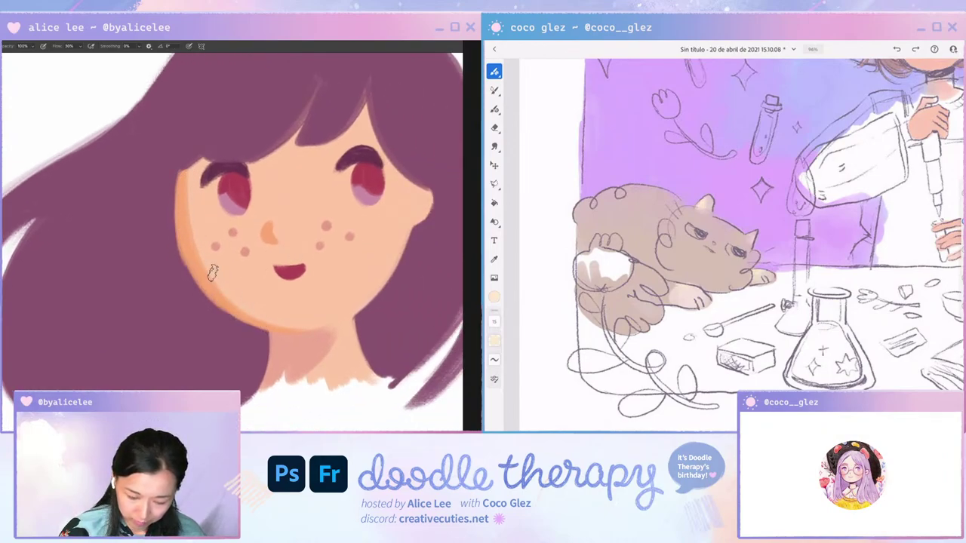
{"action": "key", "text": "r"}
{"action": "left_click_drag", "start_coordinate": [255, 316], "coordinate": [296, 326]}
{"action": "key", "text": "b"}
{"action": "left_click_drag", "start_coordinate": [189, 268], "coordinate": [209, 351]}
{"action": "key", "text": "ctrl+z"}
{"action": "left_click_drag", "start_coordinate": [180, 252], "coordinate": [211, 344]}
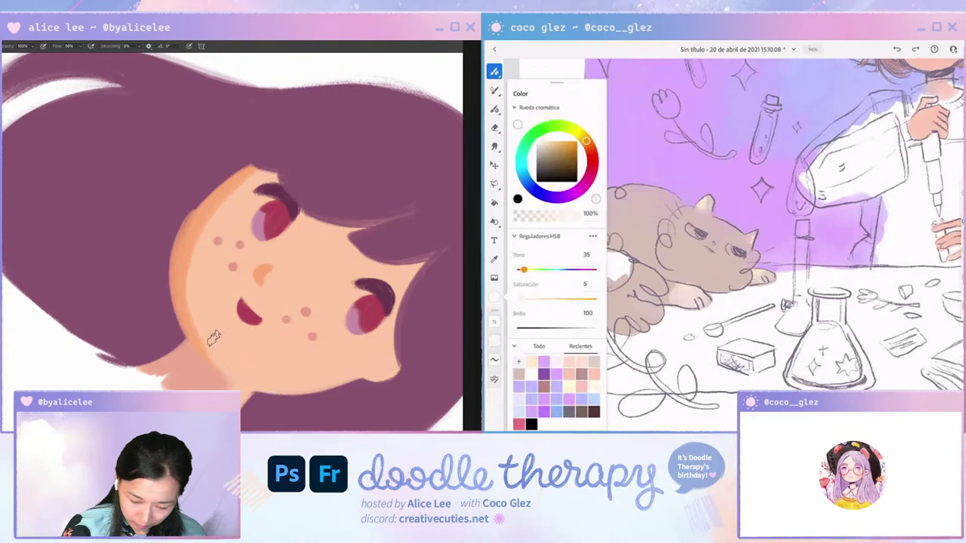
{"action": "key", "text": "ctrl+z"}
{"action": "left_click_drag", "start_coordinate": [182, 255], "coordinate": [212, 347]}
{"action": "key", "text": "Escape"}
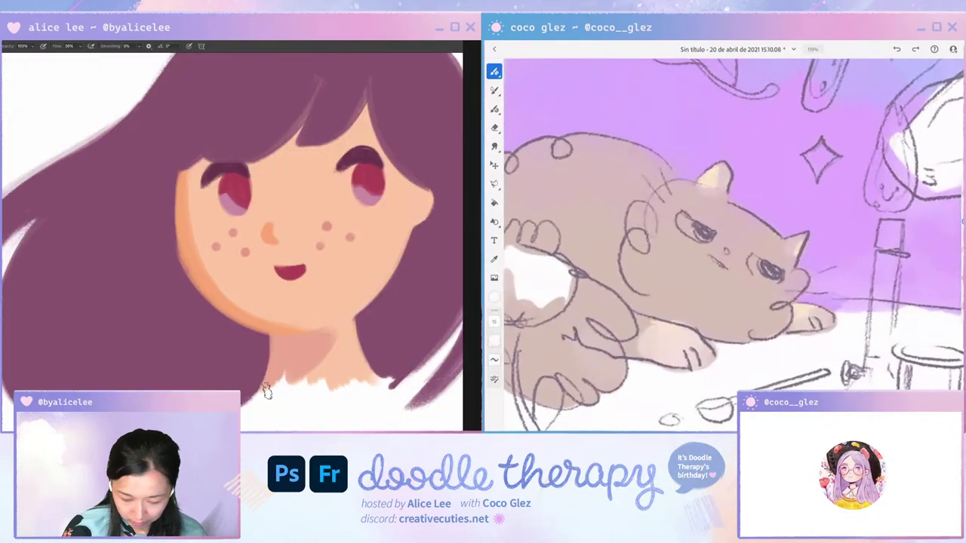
{"action": "key", "text": "e"}
{"action": "mouse_move", "coordinate": [182, 269]}
{"action": "left_mouse_down"}
{"action": "mouse_move", "coordinate": [213, 306]}
{"action": "mouse_move", "coordinate": [263, 330]}
{"action": "left_mouse_up"}
Adjust the face shadow with Hue/Saturation: set saturation to +21, shift the hue toward red and adjust the lightness.
{"action": "key", "text": "ctrl+u"}
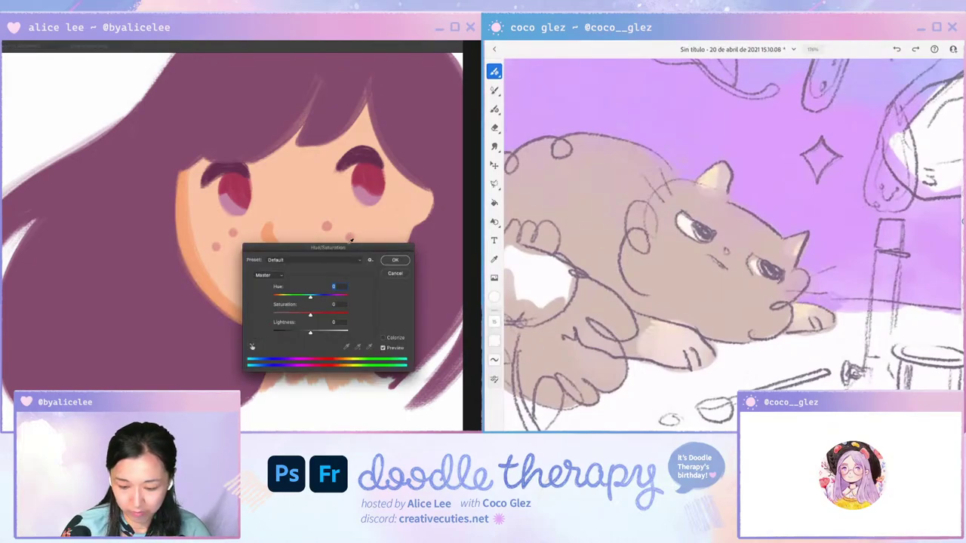
{"action": "left_click_drag", "start_coordinate": [349, 247], "coordinate": [439, 184]}
{"action": "left_click_drag", "start_coordinate": [401, 271], "coordinate": [414, 253]}
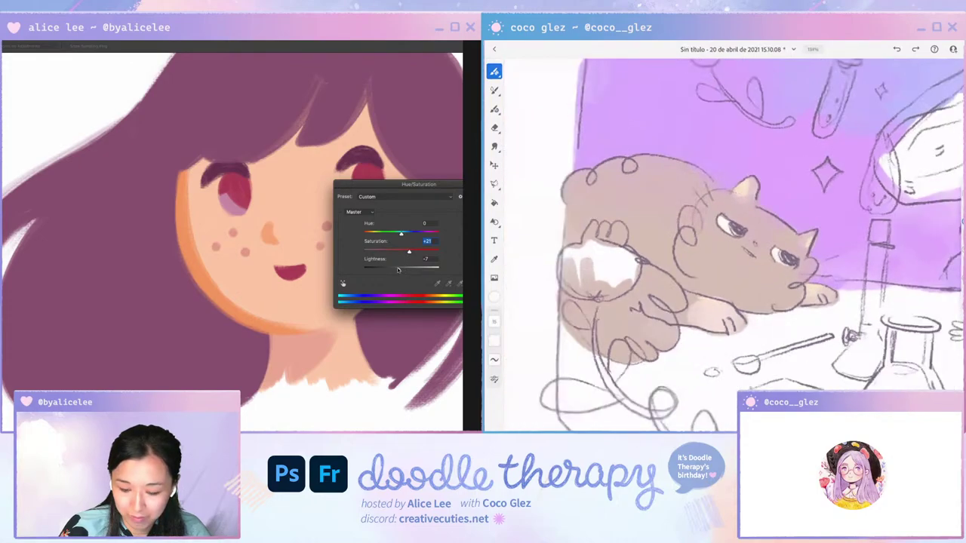
{"action": "left_click_drag", "start_coordinate": [398, 269], "coordinate": [397, 270]}
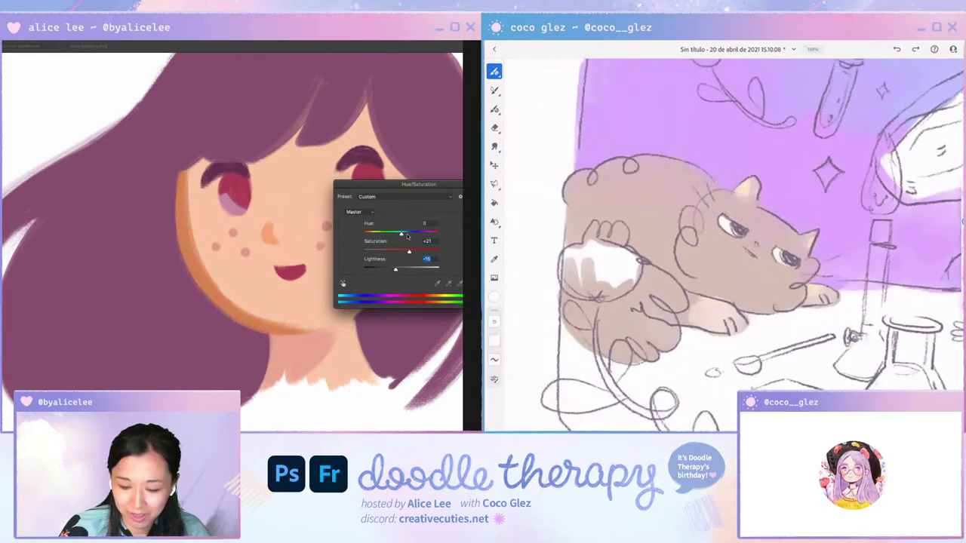
{"action": "left_click_drag", "start_coordinate": [407, 236], "coordinate": [399, 235]}
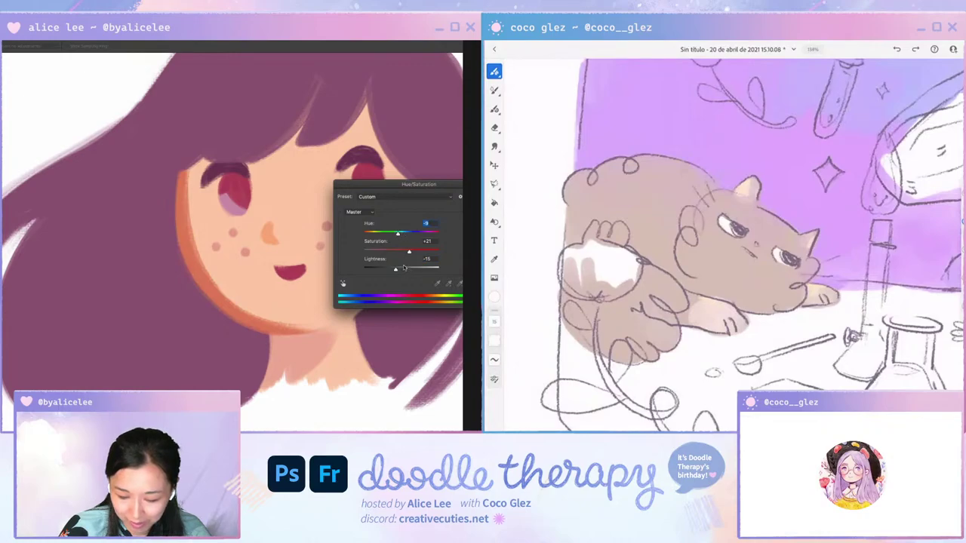
{"action": "left_click", "coordinate": [404, 269]}
{"action": "key", "text": "Return"}
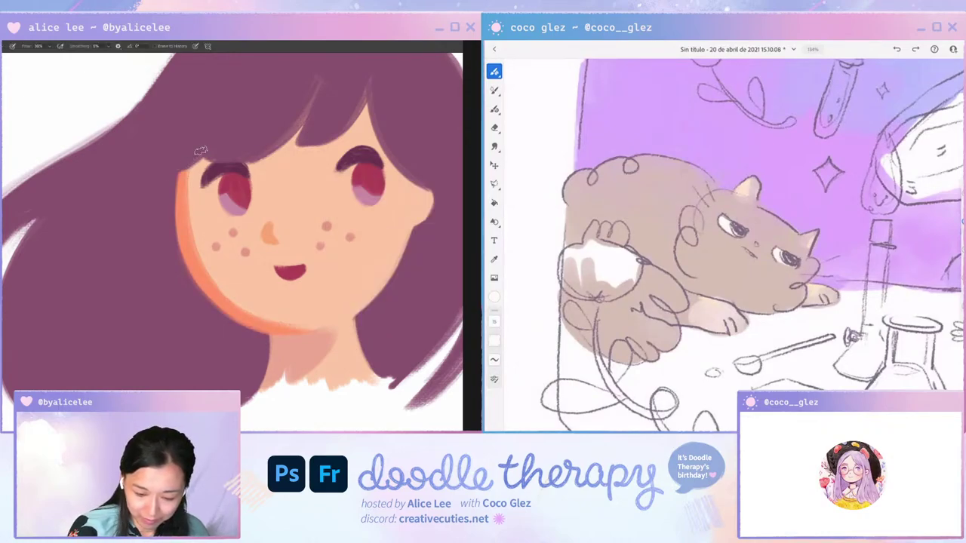
Try to make the girl's head slightly narrower and shorter with Free Transform.
{"action": "key", "text": "v"}
{"action": "left_click_drag", "start_coordinate": [280, 334], "coordinate": [289, 334]}
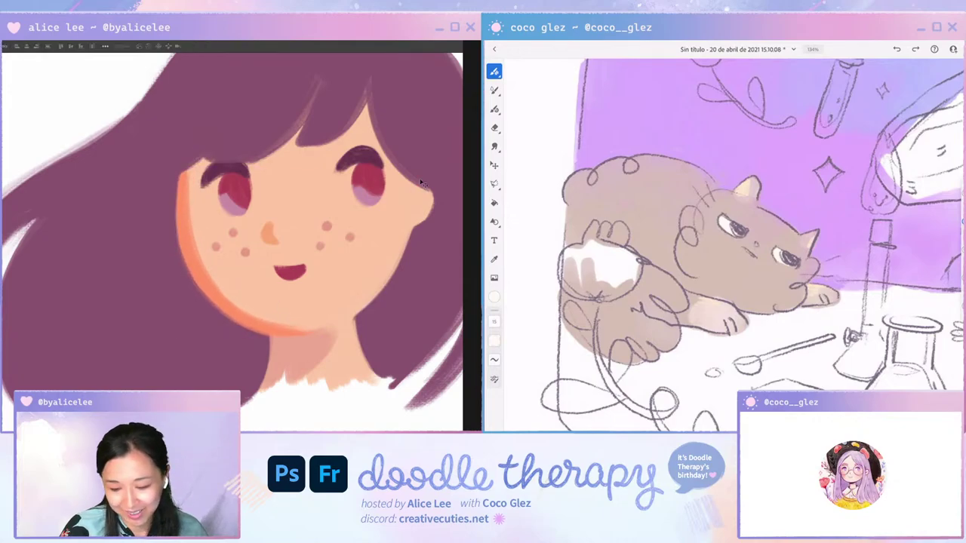
{"action": "key", "text": "ctrl+minus"}
{"action": "key", "text": "ctrl+t"}
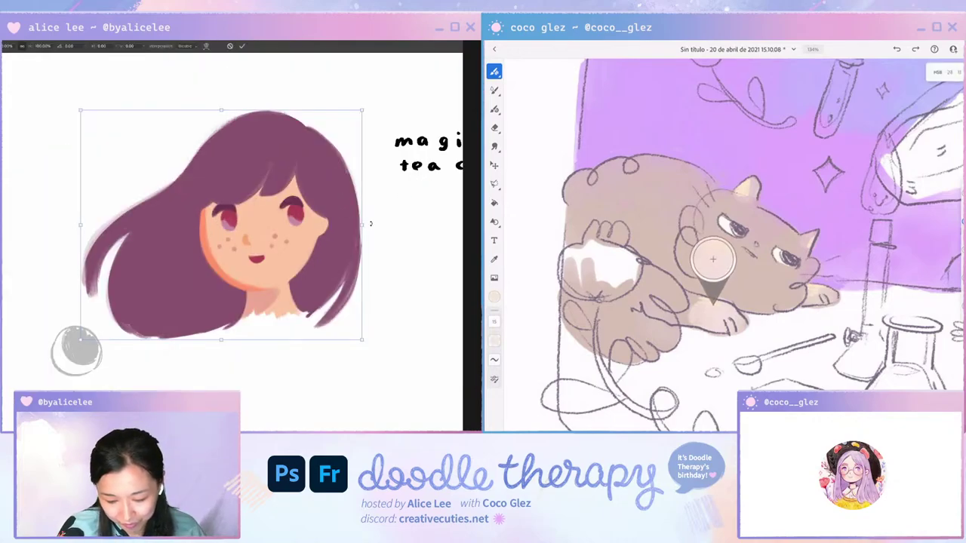
{"action": "left_click_drag", "start_coordinate": [363, 225], "coordinate": [358, 227]}
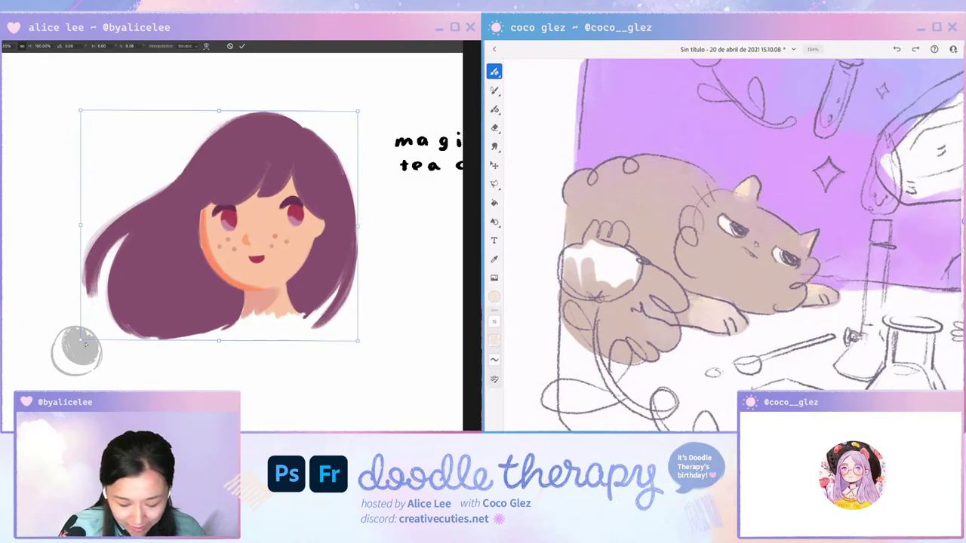
{"action": "left_click_drag", "start_coordinate": [85, 344], "coordinate": [86, 339]}
{"action": "left_click_drag", "start_coordinate": [219, 112], "coordinate": [218, 119]}
{"action": "left_click_drag", "start_coordinate": [297, 147], "coordinate": [295, 136]}
{"action": "key", "text": "Escape"}
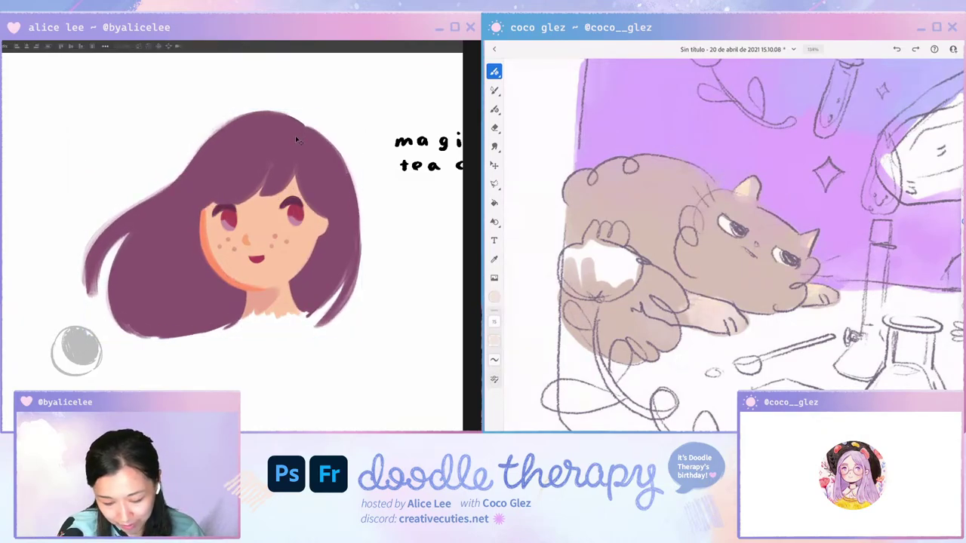
{"action": "key", "text": "r"}
{"action": "mouse_move", "coordinate": [370, 147]}
{"action": "left_mouse_down"}
{"action": "mouse_move", "coordinate": [377, 158]}
{"action": "mouse_move", "coordinate": [355, 84]}
{"action": "left_mouse_up"}
{"action": "key", "text": "Escape"}
{"action": "key", "text": "e"}
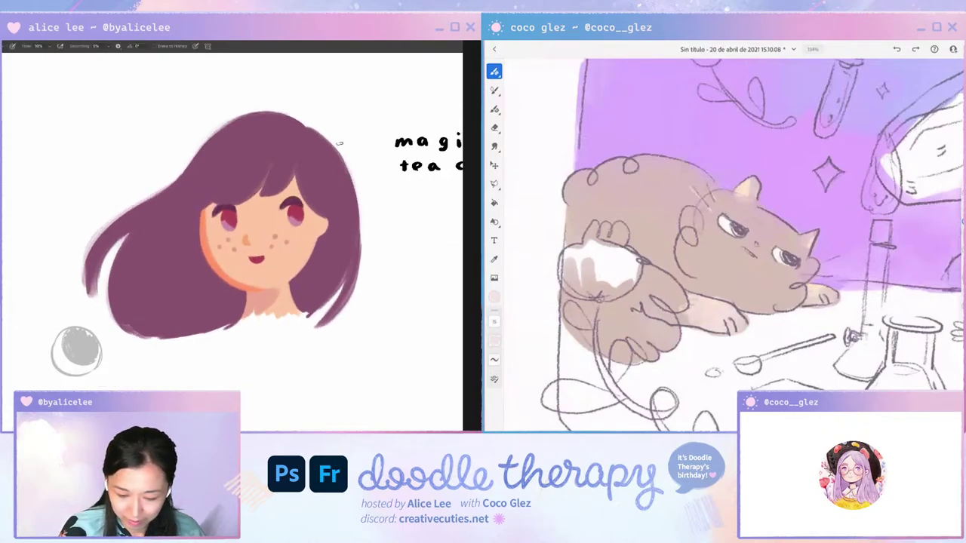
{"action": "key", "text": "ctrl+minus"}
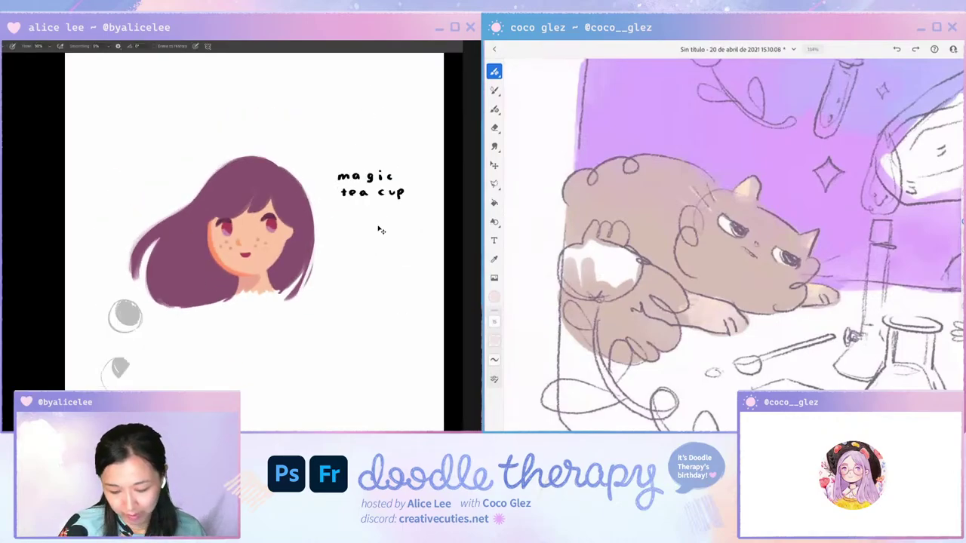
{"action": "key", "text": "ctrl+minus"}
{"action": "key", "text": "ctrl+minus"}
{"action": "key", "text": "ctrl+plus"}
{"action": "key", "text": "ctrl+plus"}
{"action": "key", "text": "ctrl+plus"}
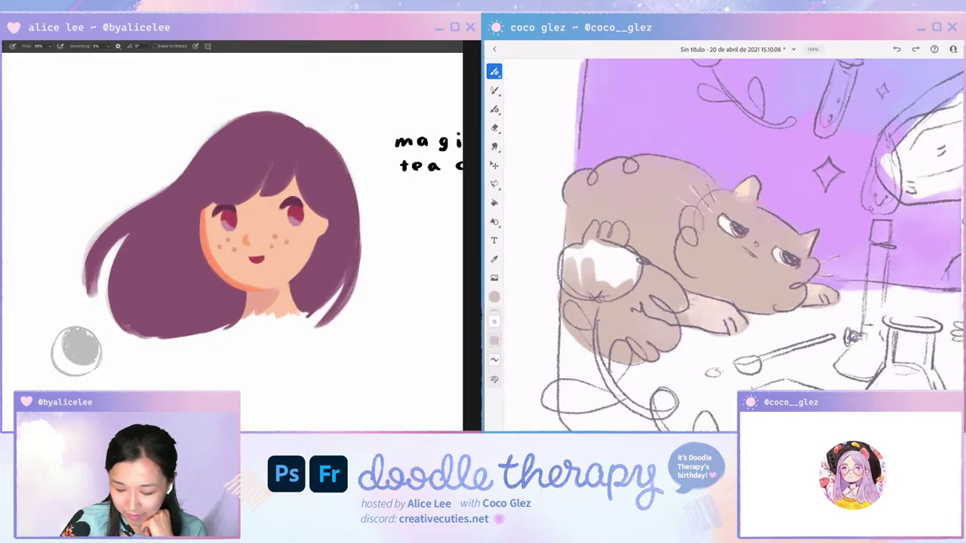
Show the grey sketch lines again and scale the hair slightly narrower from its left side.
{"action": "key", "text": "ctrl+comma"}
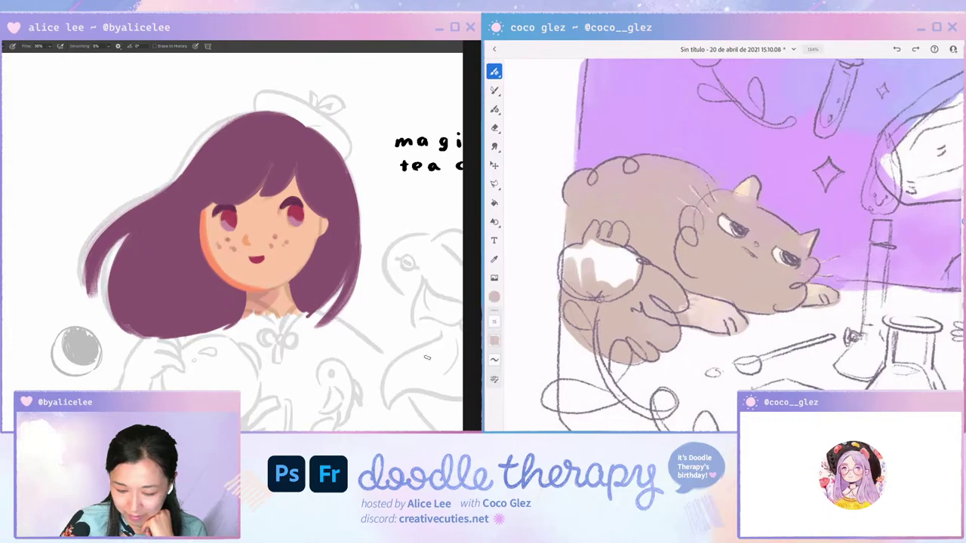
{"action": "key", "text": "ctrl+minus"}
{"action": "left_click", "coordinate": [546, 156]}
{"action": "key", "text": "v"}
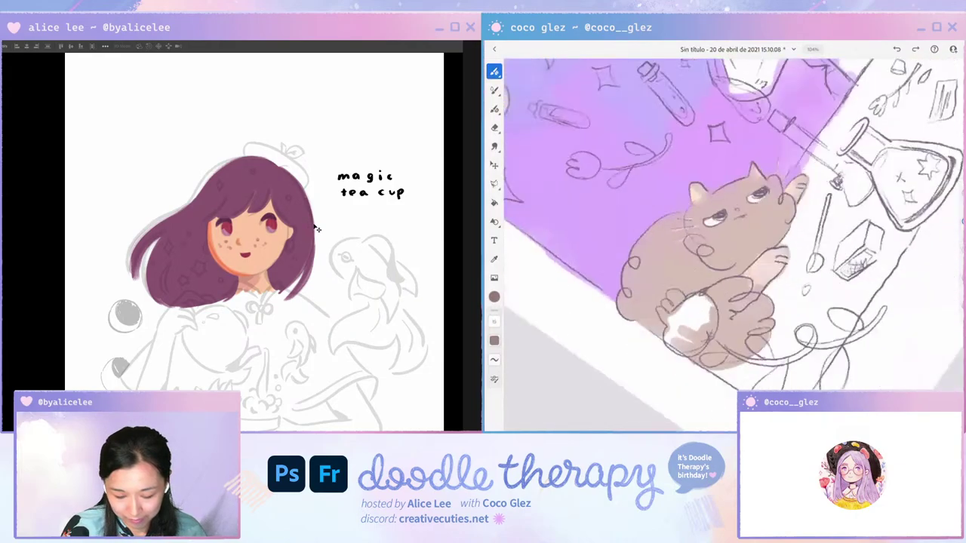
{"action": "key", "text": "ctrl+t"}
{"action": "left_click_drag", "start_coordinate": [130, 312], "coordinate": [134, 310]}
{"action": "key", "text": "Return"}
{"action": "key", "text": "i"}
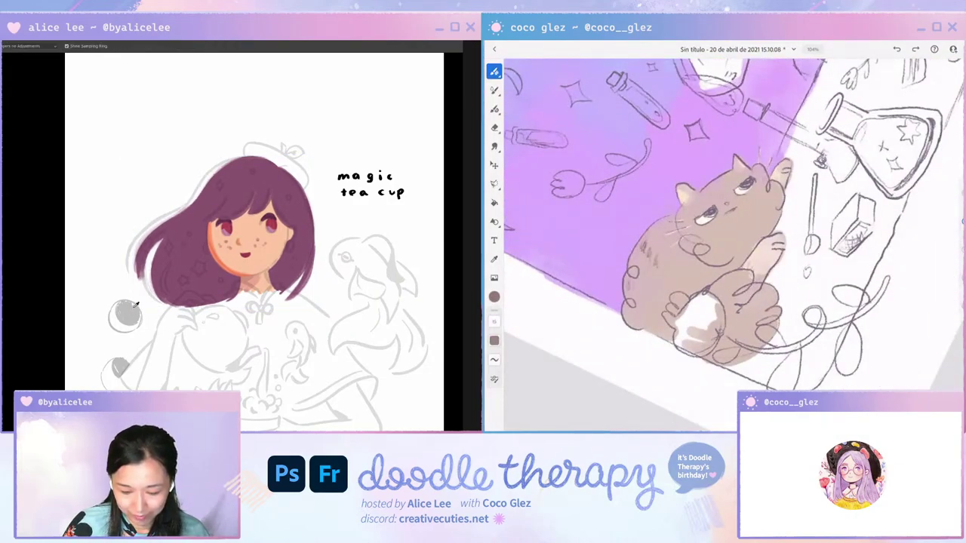
{"action": "left_click_drag", "start_coordinate": [319, 239], "coordinate": [370, 80]}
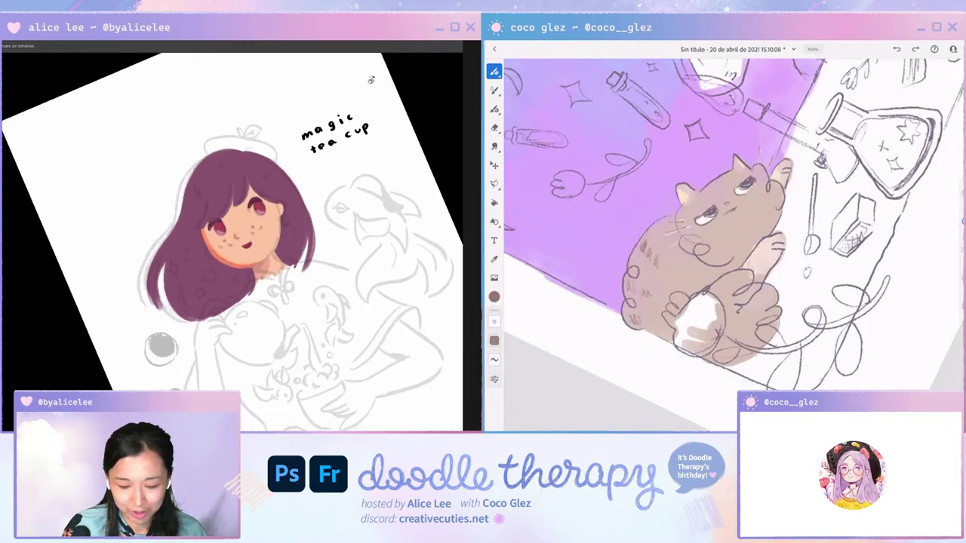
{"action": "key", "text": "ctrl+plus"}
{"action": "key", "text": "b"}
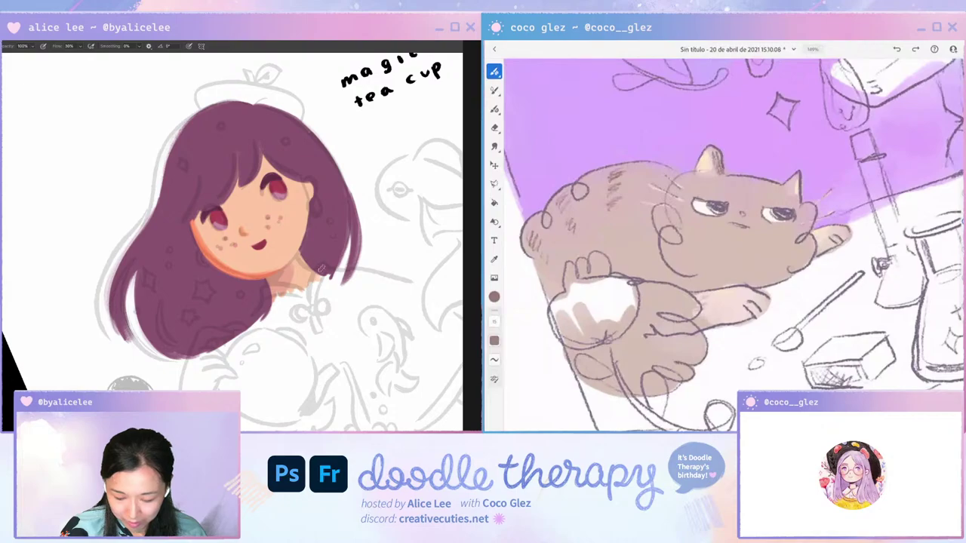
{"action": "key", "text": "r"}
{"action": "mouse_move", "coordinate": [339, 234]}
{"action": "left_mouse_down"}
{"action": "mouse_move", "coordinate": [334, 275]}
{"action": "mouse_move", "coordinate": [295, 308]}
{"action": "left_mouse_up"}
{"action": "key", "text": "e"}
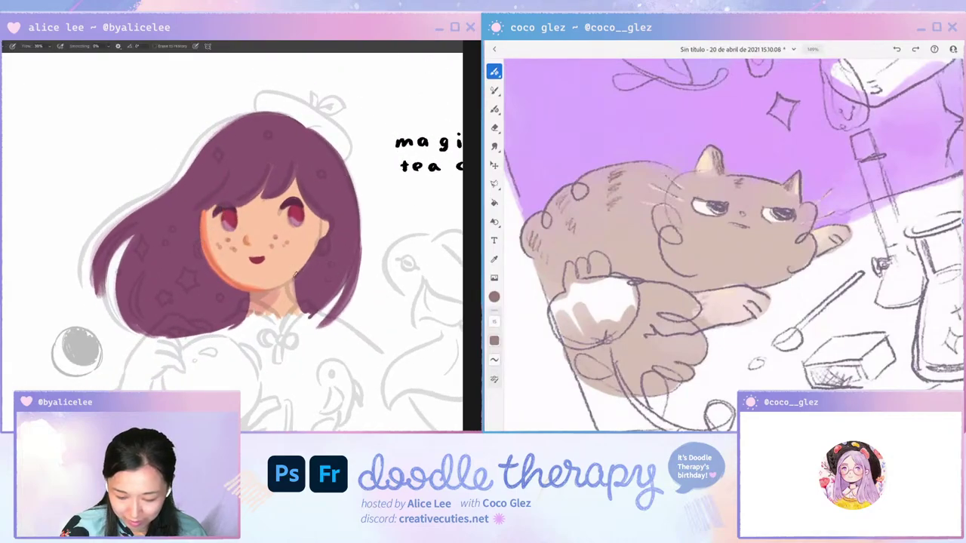
{"action": "key", "text": "b"}
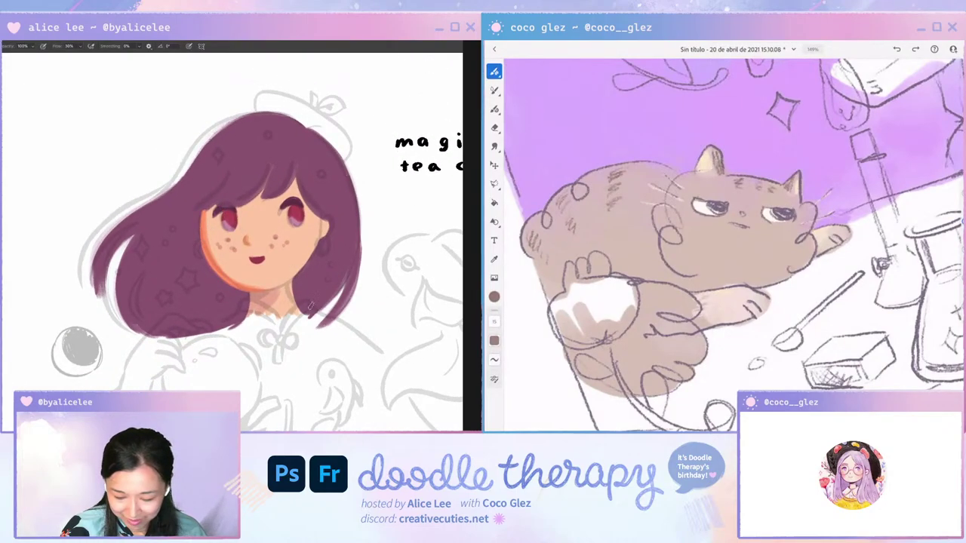
Remove the girl's visible ear so the purple hair runs along the cheek, undoing the last stray strokes.
{"action": "key", "text": "r"}
{"action": "left_click_drag", "start_coordinate": [418, 263], "coordinate": [426, 195]}
{"action": "key", "text": "b"}
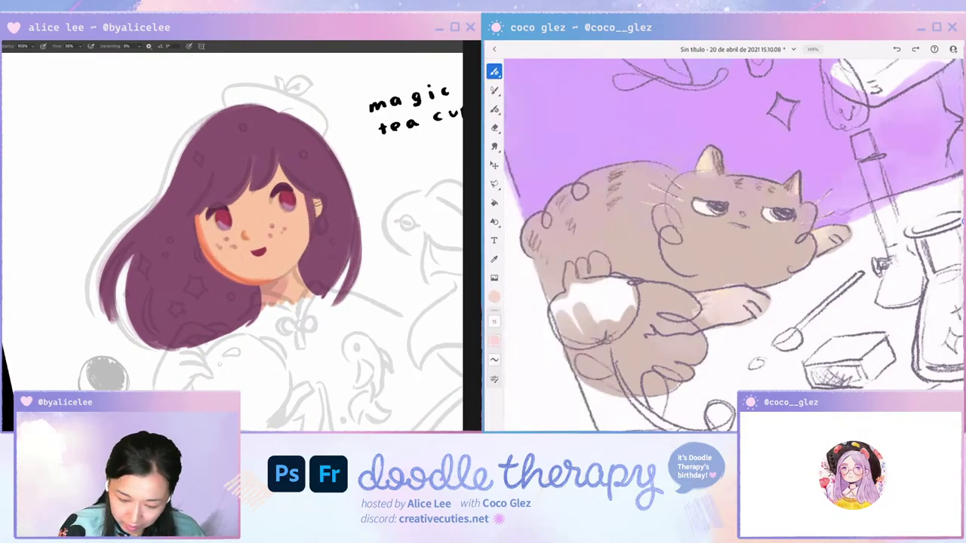
{"action": "mouse_move", "coordinate": [309, 189]}
{"action": "left_mouse_down"}
{"action": "mouse_move", "coordinate": [308, 263]}
{"action": "mouse_move", "coordinate": [313, 193]}
{"action": "mouse_move", "coordinate": [310, 249]}
{"action": "mouse_move", "coordinate": [312, 205]}
{"action": "mouse_move", "coordinate": [326, 230]}
{"action": "mouse_move", "coordinate": [295, 261]}
{"action": "left_mouse_up"}
{"action": "key", "text": "e"}
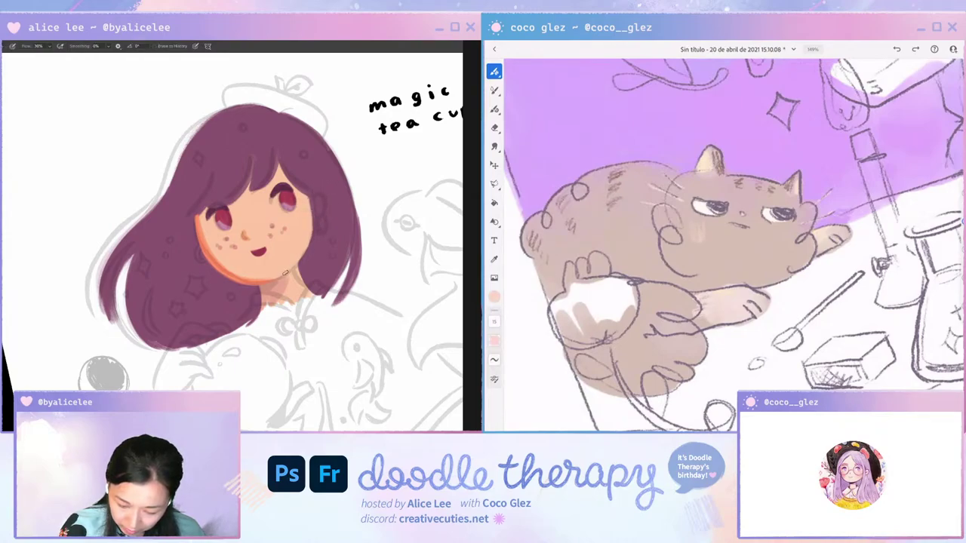
{"action": "left_click_drag", "start_coordinate": [314, 199], "coordinate": [315, 218]}
{"action": "key", "text": "ctrl+z"}
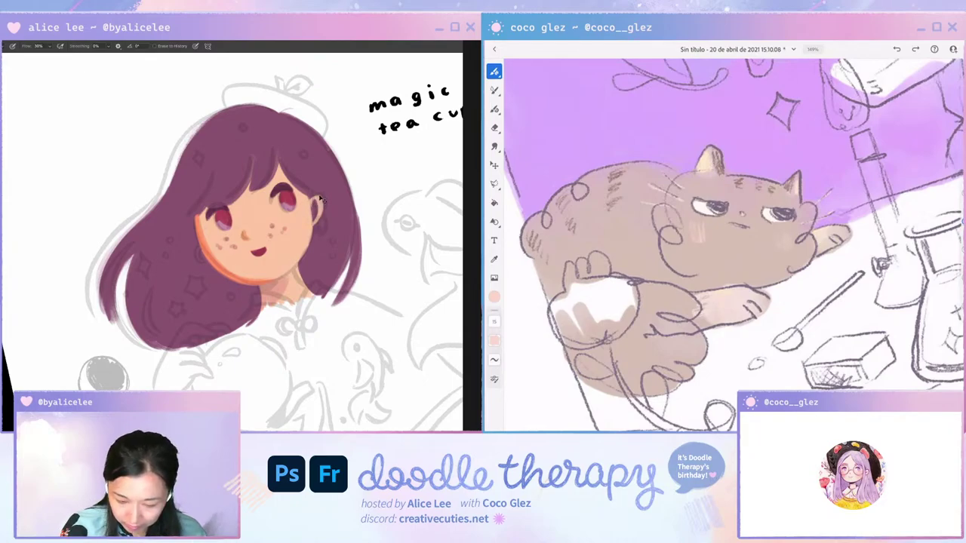
{"action": "key", "text": "ctrl+z"}
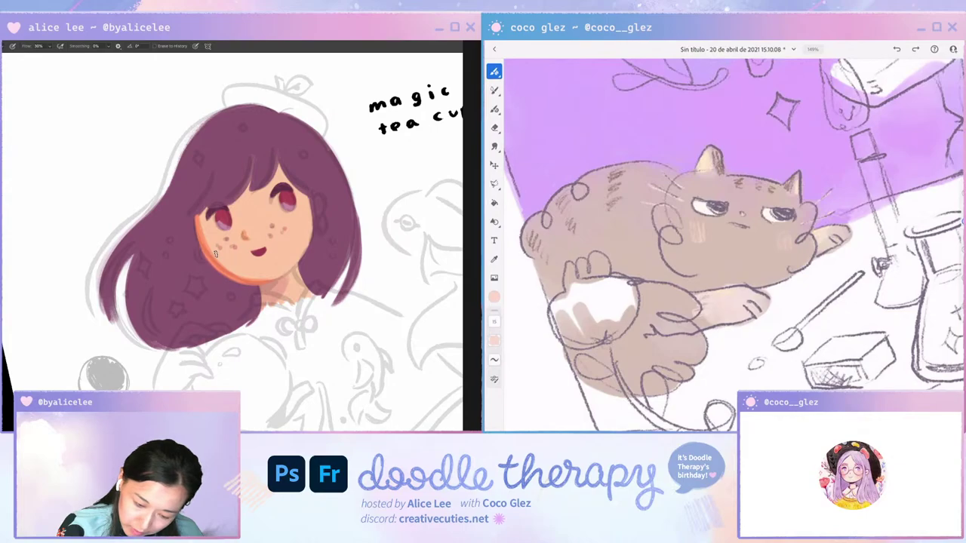
Erase the hair covering the girl's ear so the ear shows beside the cheek, and check the whole illustration.
{"action": "key", "text": "Escape"}
{"action": "mouse_move", "coordinate": [323, 221]}
{"action": "left_mouse_down"}
{"action": "mouse_move", "coordinate": [329, 240]}
{"action": "mouse_move", "coordinate": [331, 231]}
{"action": "mouse_move", "coordinate": [318, 249]}
{"action": "left_mouse_up"}
{"action": "key", "text": "b"}
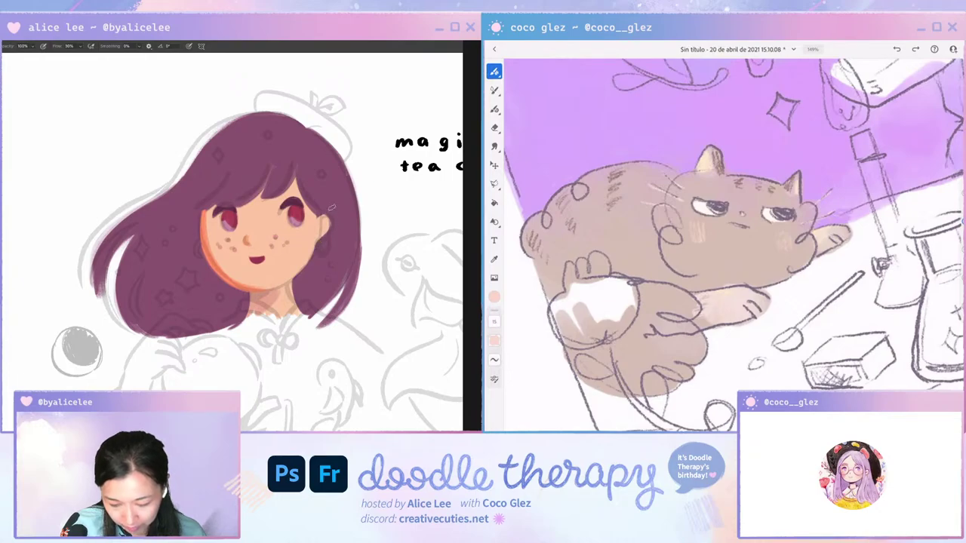
{"action": "key", "text": "ctrl+0"}
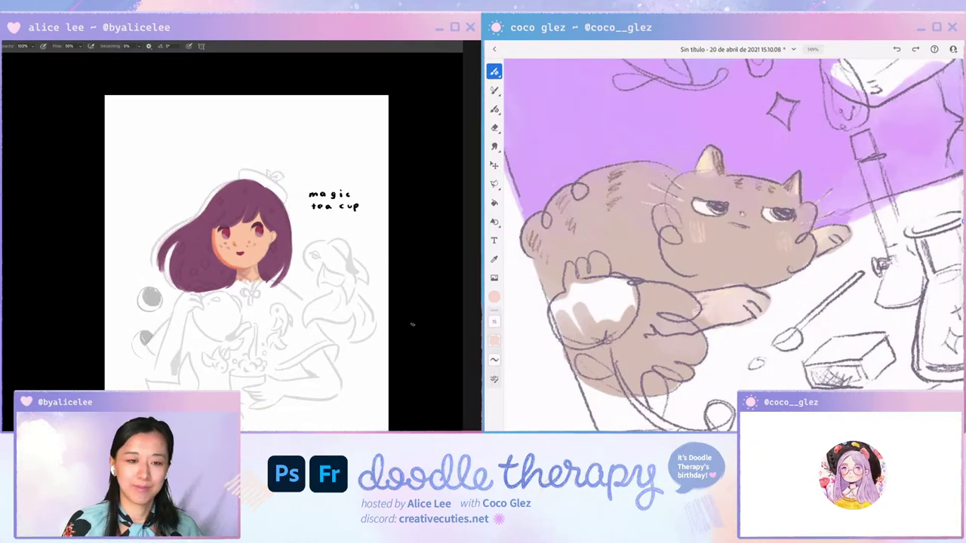
{"action": "scroll", "coordinate": [732, 244], "scroll_direction": "down", "scroll_amount": 3}
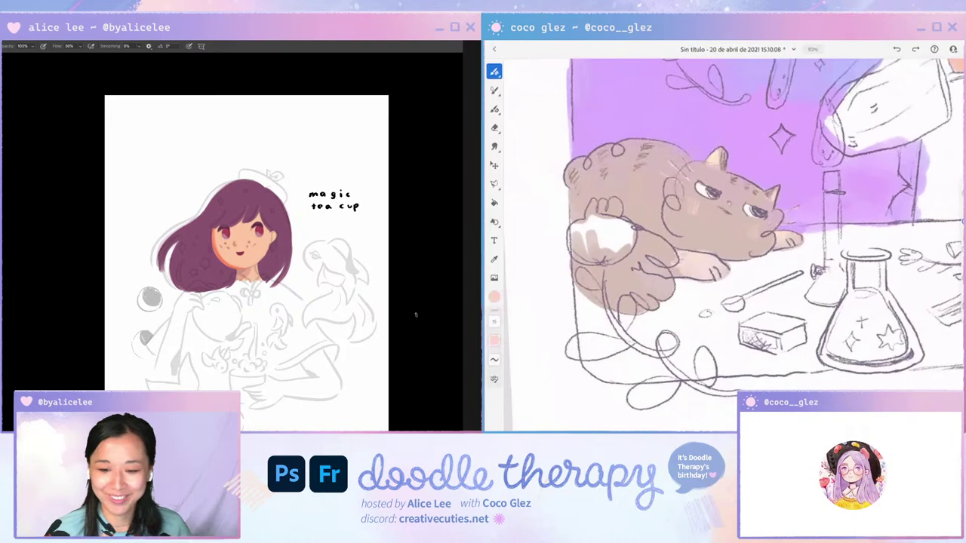
{"action": "key", "text": "ctrl+plus"}
{"action": "key", "text": "ctrl+plus"}
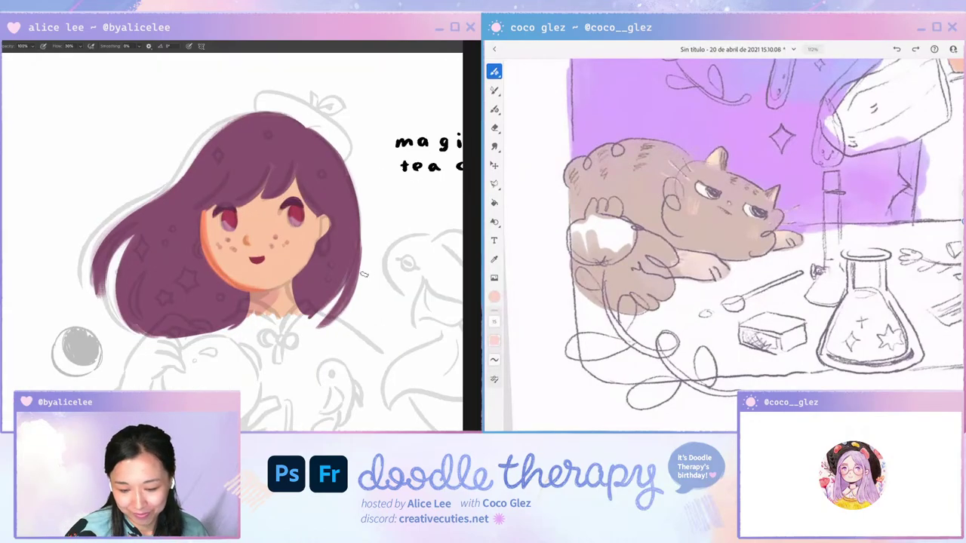
Select the girl's hair layer; in Fresco, set the brush colour to pale peach with hue 19, saturation 14, brightness 100 and choose the live brush.
{"action": "left_click_drag", "start_coordinate": [391, 280], "coordinate": [356, 324]}
{"action": "key", "text": "v"}
{"action": "left_click", "coordinate": [302, 249]}
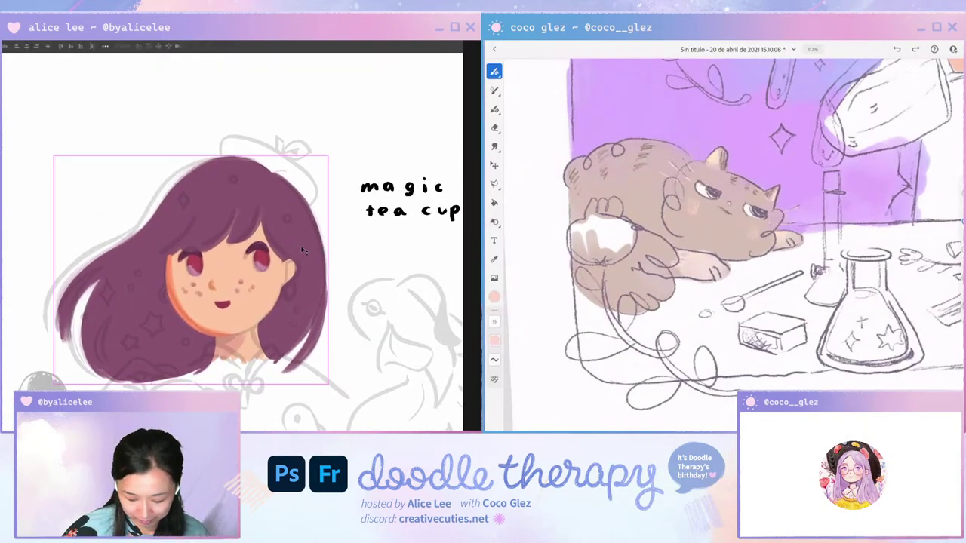
{"action": "left_click", "coordinate": [495, 296]}
{"action": "key", "text": "Return"}
{"action": "key", "text": "i"}
{"action": "left_click", "coordinate": [544, 142]}
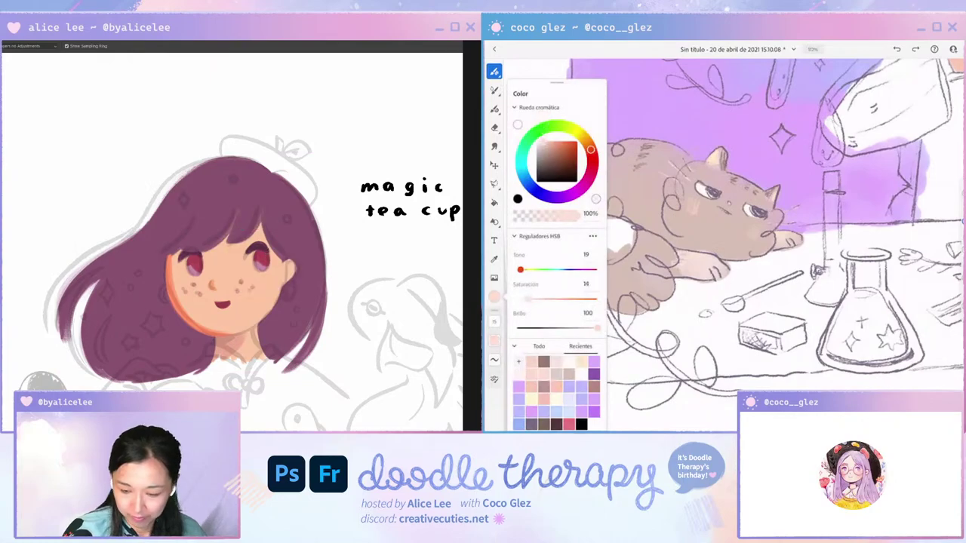
{"action": "left_click", "coordinate": [494, 296]}
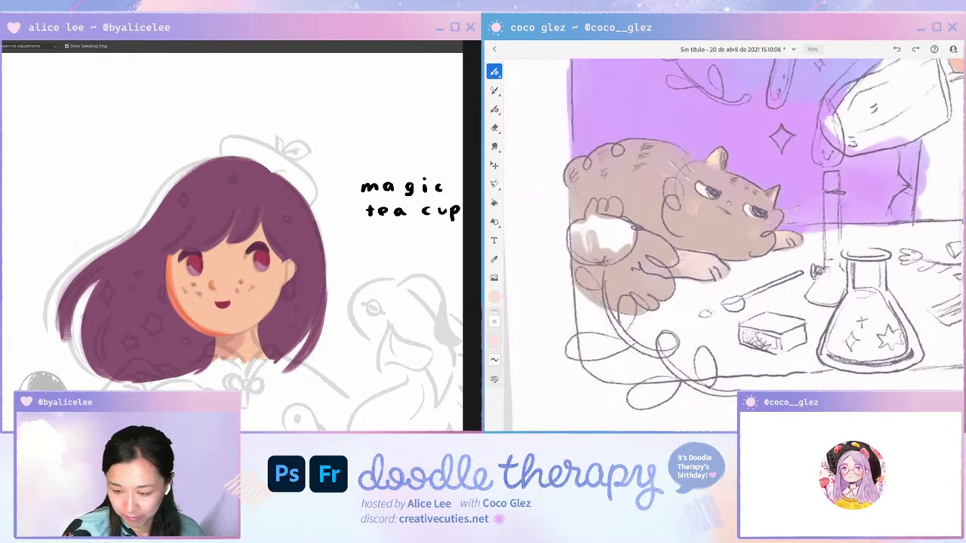
{"action": "left_click", "coordinate": [495, 91]}
Paint a pink beret on the girl's head over the sketch and tint the white round flower beside the cat with pale peach.
{"action": "key", "text": "r"}
{"action": "left_click_drag", "start_coordinate": [416, 133], "coordinate": [441, 197]}
{"action": "key", "text": "b"}
{"action": "left_click_drag", "start_coordinate": [596, 233], "coordinate": [595, 246]}
{"action": "mouse_move", "coordinate": [257, 162]}
{"action": "left_mouse_down"}
{"action": "mouse_move", "coordinate": [308, 187]}
{"action": "mouse_move", "coordinate": [280, 156]}
{"action": "mouse_move", "coordinate": [322, 232]}
{"action": "left_mouse_up"}
{"action": "left_click_drag", "start_coordinate": [607, 229], "coordinate": [607, 243]}
{"action": "left_click_drag", "start_coordinate": [322, 231], "coordinate": [323, 201]}
{"action": "mouse_move", "coordinate": [306, 181]}
{"action": "left_mouse_down"}
{"action": "mouse_move", "coordinate": [306, 215]}
{"action": "mouse_move", "coordinate": [283, 170]}
{"action": "mouse_move", "coordinate": [265, 161]}
{"action": "left_mouse_up"}
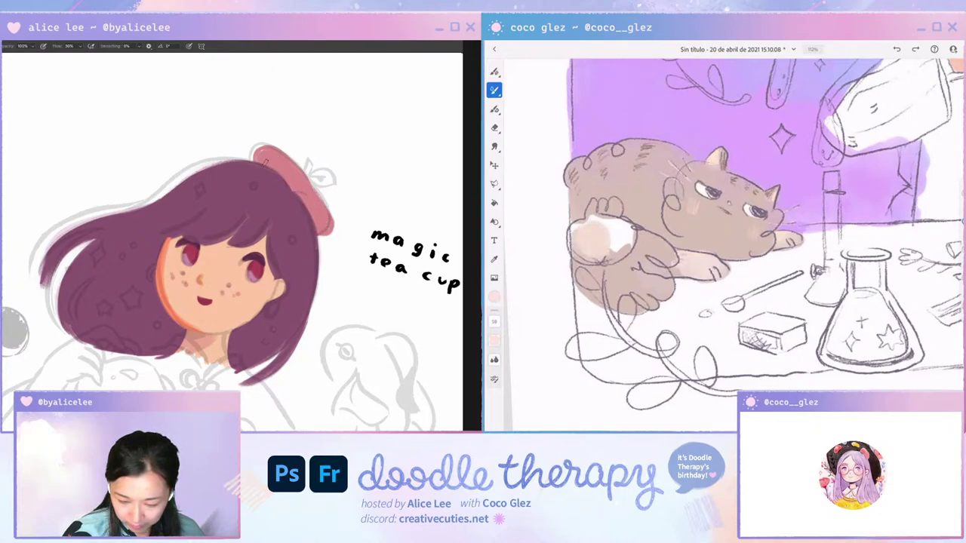
{"action": "left_click_drag", "start_coordinate": [616, 235], "coordinate": [616, 253]}
{"action": "left_click_drag", "start_coordinate": [261, 154], "coordinate": [314, 201]}
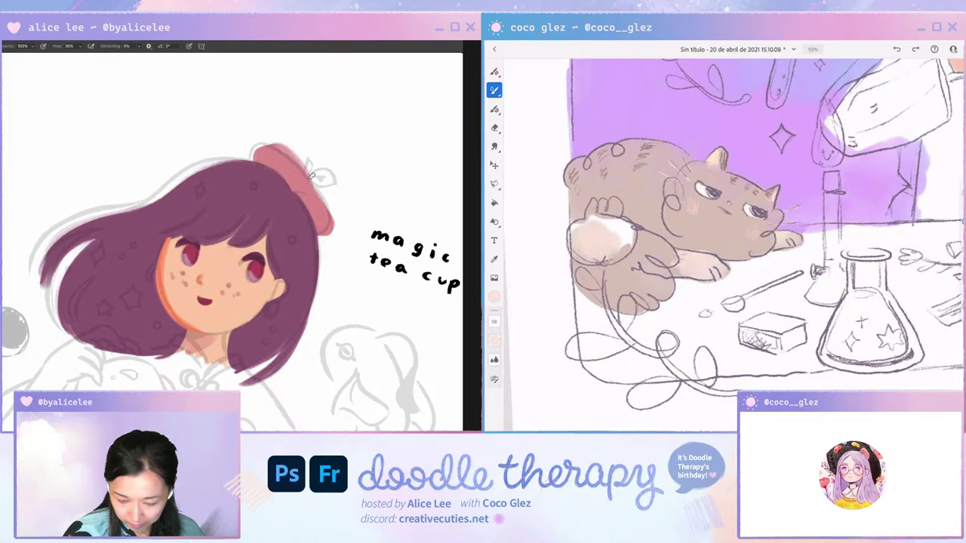
In Fresco, return to the pixel brush with a paler peach of saturation 6, and trim the edge of the girl's beret with the eraser.
{"action": "left_click", "coordinate": [494, 91]}
{"action": "left_click", "coordinate": [494, 72]}
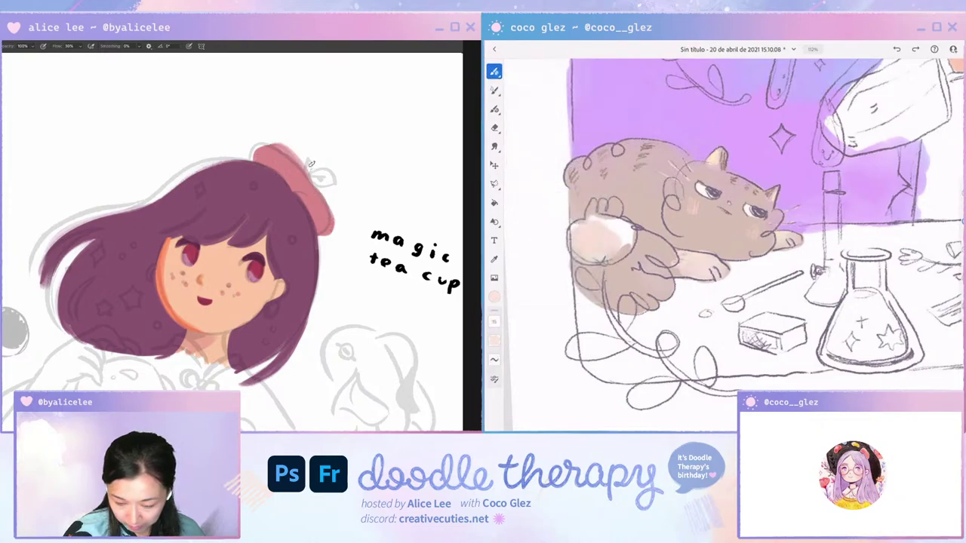
{"action": "left_click", "coordinate": [494, 72]}
{"action": "left_click", "coordinate": [494, 72]}
{"action": "left_click", "coordinate": [494, 297]}
{"action": "key", "text": "r"}
{"action": "mouse_move", "coordinate": [357, 260]}
{"action": "left_mouse_down"}
{"action": "mouse_move", "coordinate": [354, 214]}
{"action": "mouse_move", "coordinate": [294, 132]}
{"action": "left_mouse_up"}
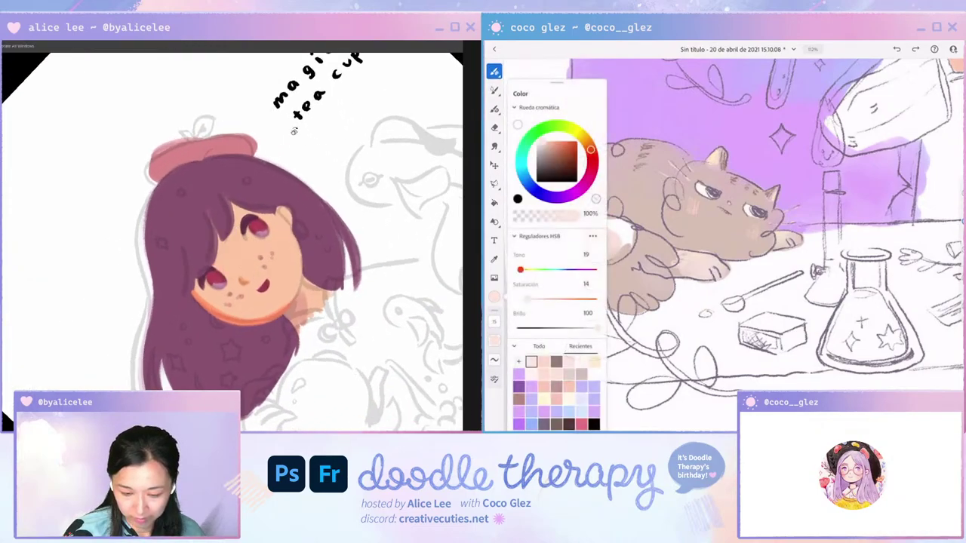
{"action": "key", "text": "e"}
{"action": "left_click", "coordinate": [494, 297]}
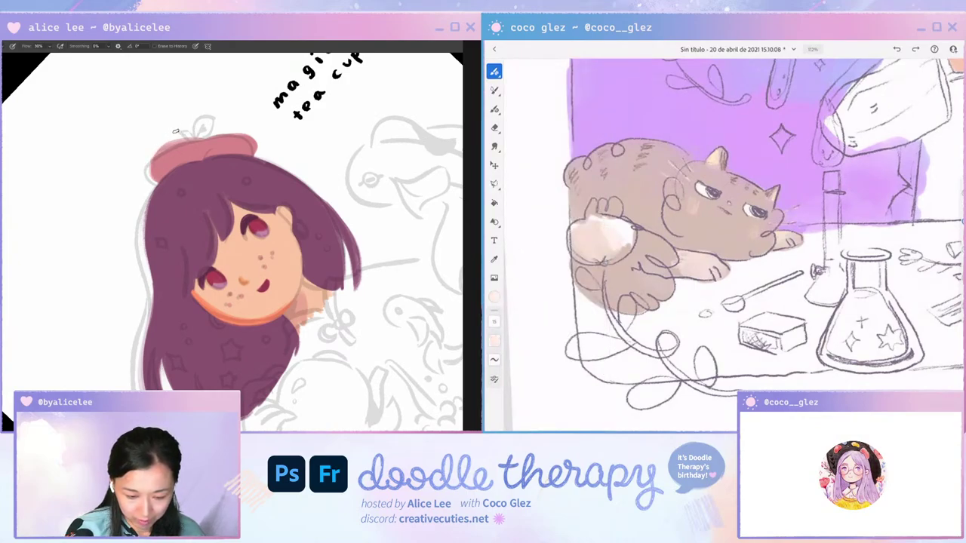
{"action": "key", "text": "Escape"}
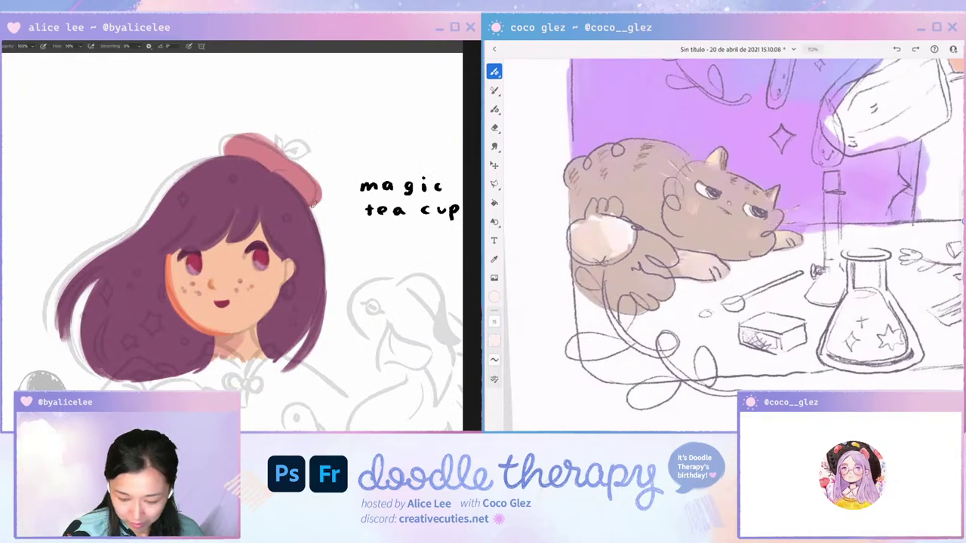
Recolour the beret to coral red with Hue/Saturation, using saturation +46 and hue +19.
{"action": "key", "text": "ctrl+u"}
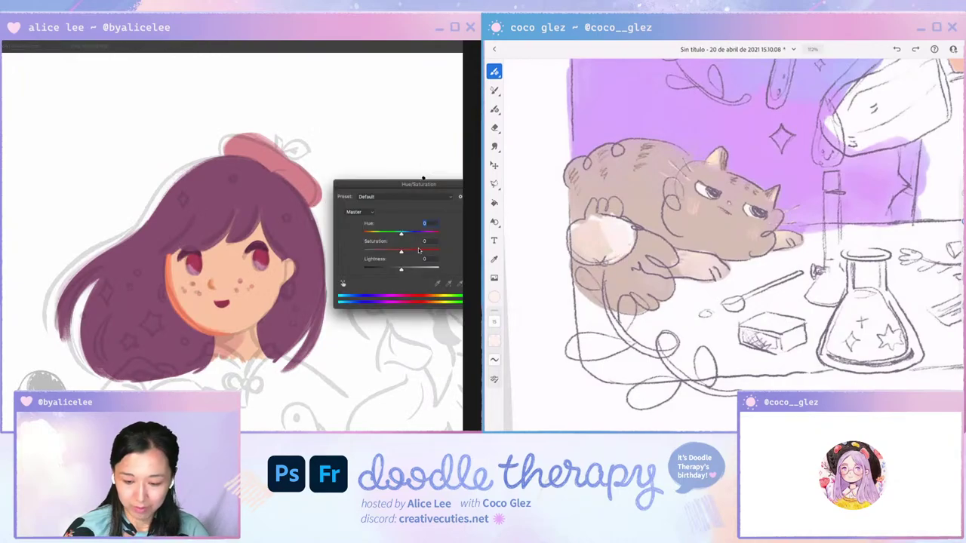
{"action": "left_click", "coordinate": [419, 250]}
{"action": "left_click", "coordinate": [409, 235]}
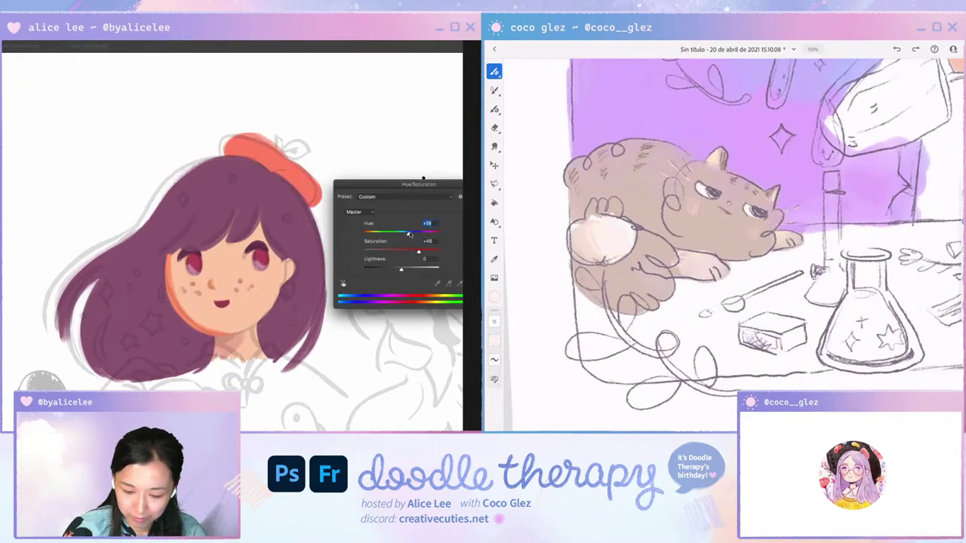
{"action": "key", "text": "Return"}
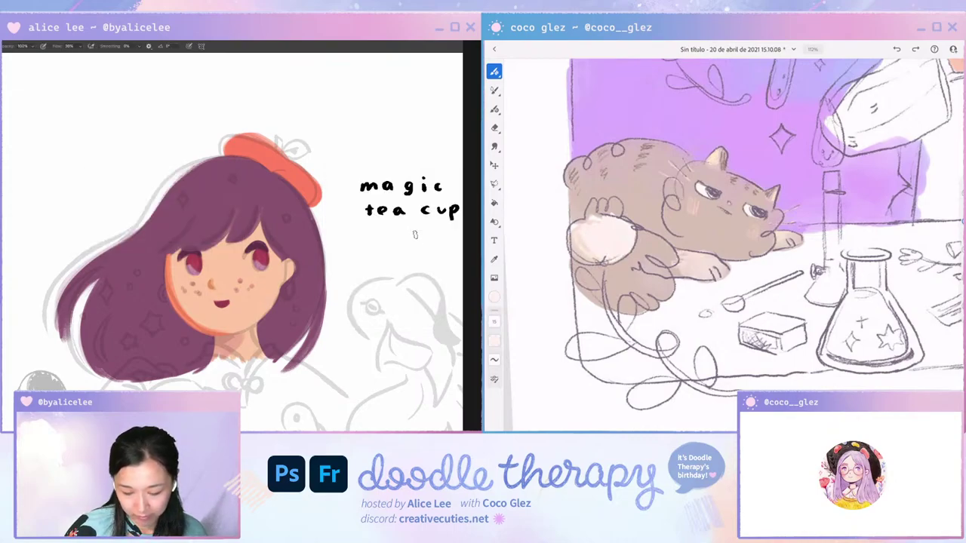
Paint a dark green leaf on top of the beret following the sketch and clean up its edges.
{"action": "key", "text": "i"}
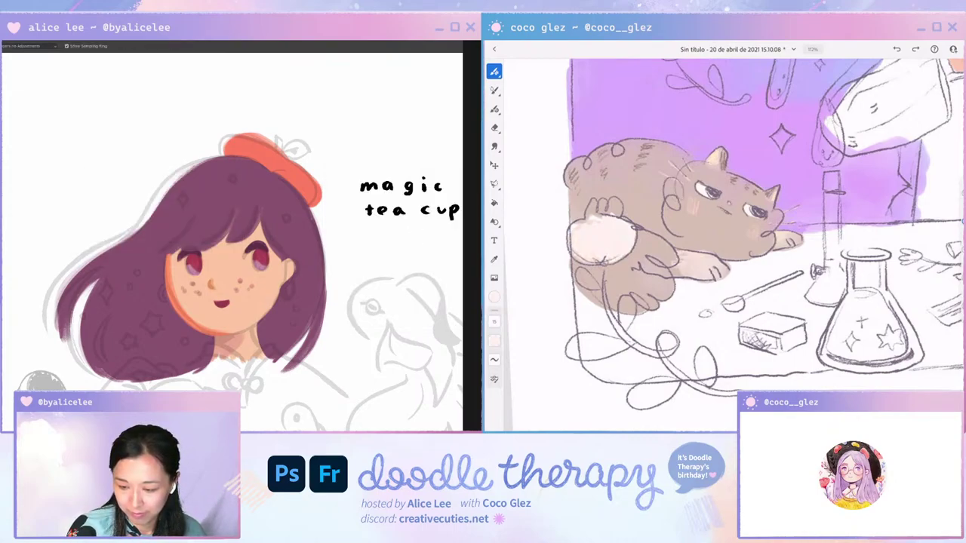
{"action": "key", "text": "r"}
{"action": "left_click_drag", "start_coordinate": [371, 156], "coordinate": [341, 116]}
{"action": "key", "text": "b"}
{"action": "left_click_drag", "start_coordinate": [259, 140], "coordinate": [278, 128]}
{"action": "key", "text": "r"}
{"action": "left_click_drag", "start_coordinate": [340, 129], "coordinate": [384, 287]}
{"action": "key", "text": "e"}
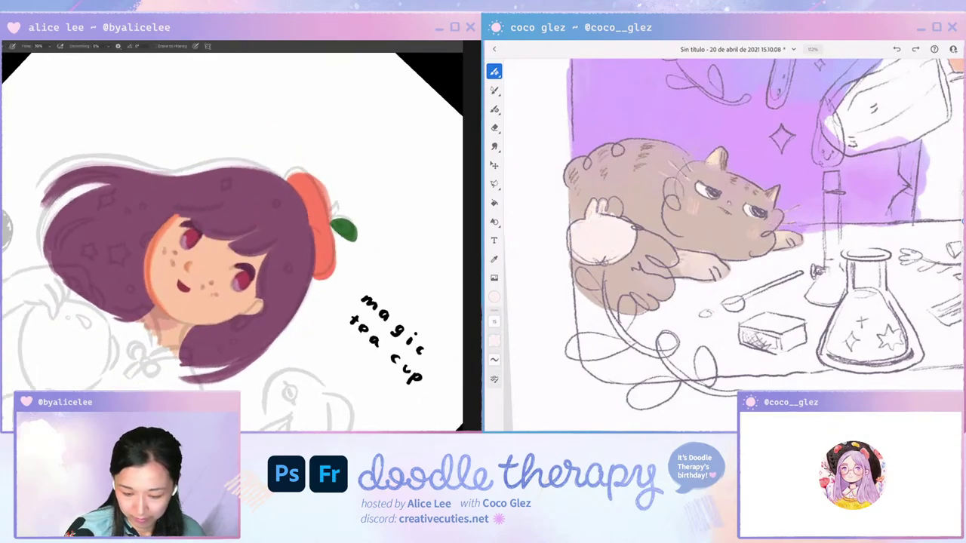
{"action": "key", "text": "Escape"}
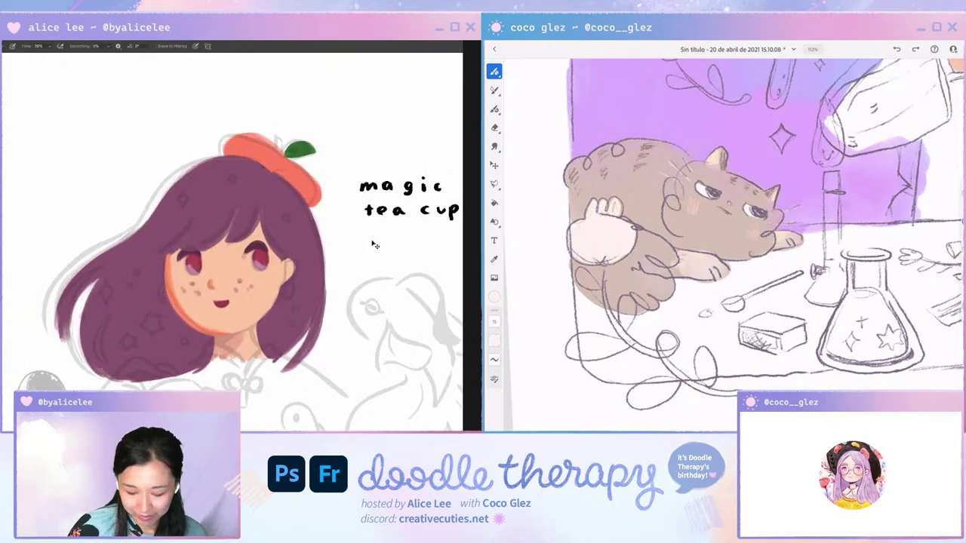
Paint a short dark red stem beside the leaf on the beret, and open the colour settings for the cat drawing.
{"action": "key", "text": "i"}
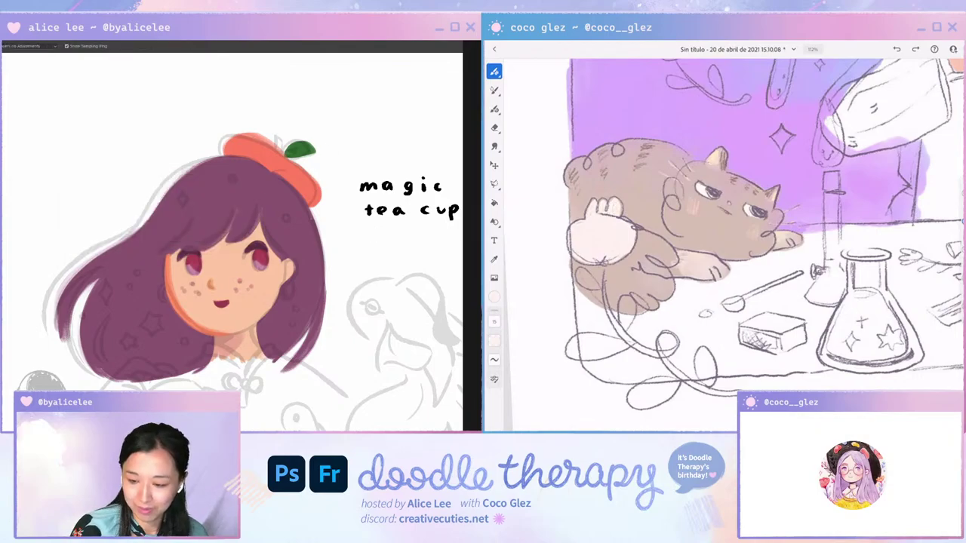
{"action": "key", "text": "b"}
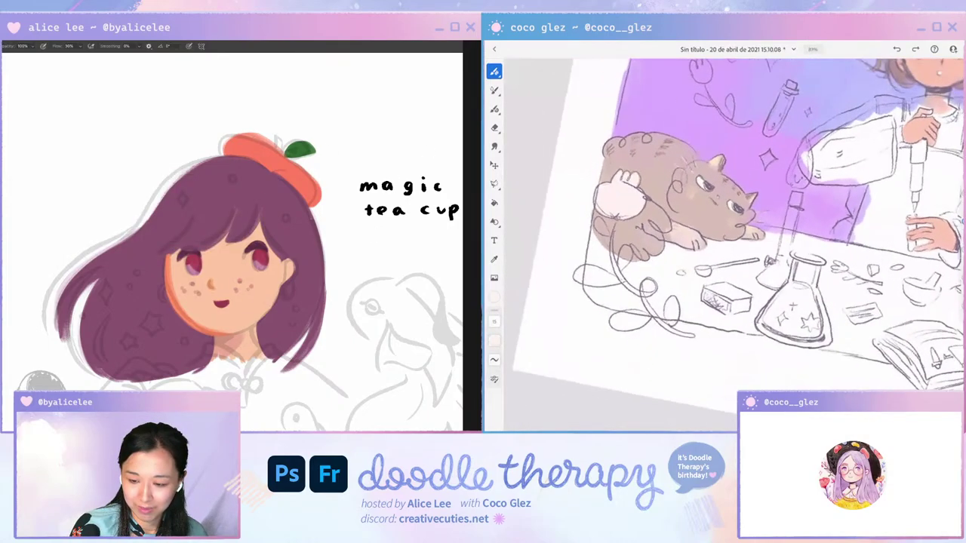
{"action": "left_click_drag", "start_coordinate": [376, 160], "coordinate": [340, 109]}
{"action": "left_click", "coordinate": [495, 298]}
{"action": "left_click_drag", "start_coordinate": [234, 118], "coordinate": [240, 136]}
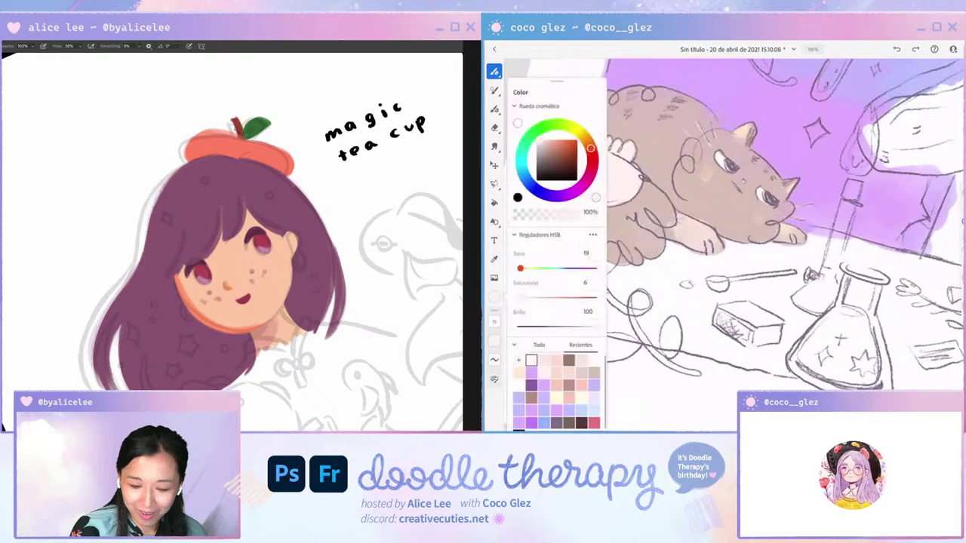
{"action": "key", "text": "e"}
In Fresco, set the cat drawing's brush colour to green with hue 115, saturation 43 and brightness 63.
{"action": "left_click", "coordinate": [558, 124]}
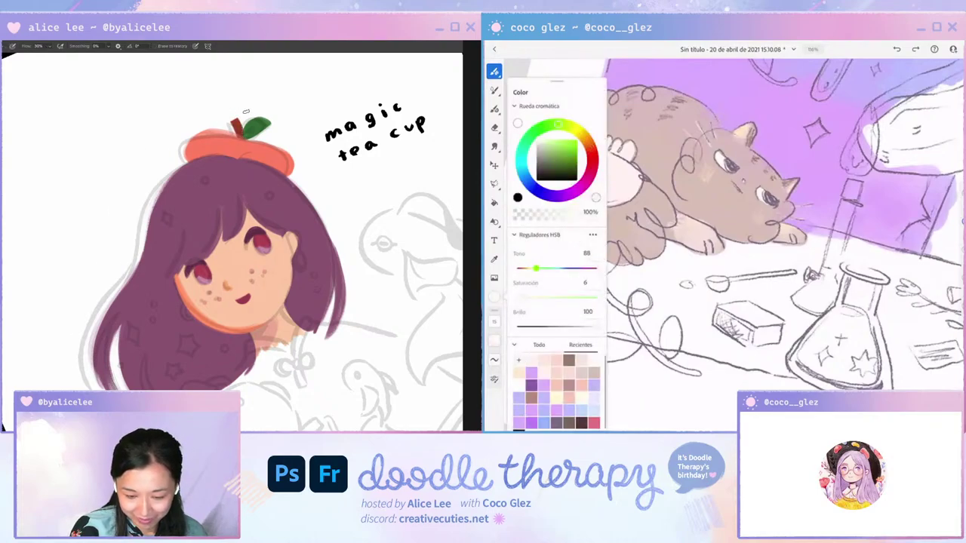
{"action": "left_click", "coordinate": [551, 155]}
{"action": "key", "text": "v"}
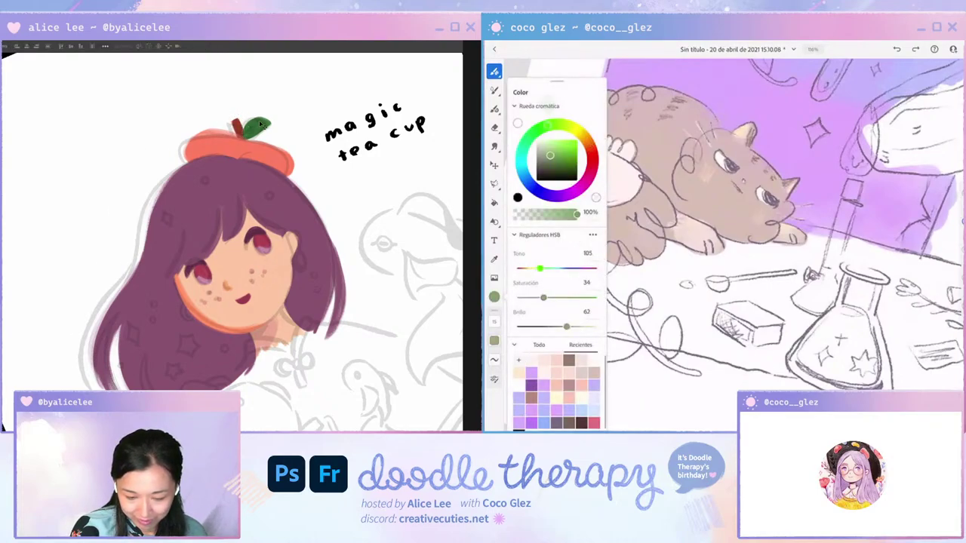
{"action": "key", "text": "Escape"}
{"action": "left_click", "coordinate": [554, 155]}
{"action": "left_click_drag", "start_coordinate": [559, 124], "coordinate": [542, 127]}
Adjust the beret's leaf with Hue/Saturation: set lightness to +27, raise the saturation and shift the hue slightly toward yellow-green.
{"action": "left_click_drag", "start_coordinate": [306, 149], "coordinate": [305, 151]}
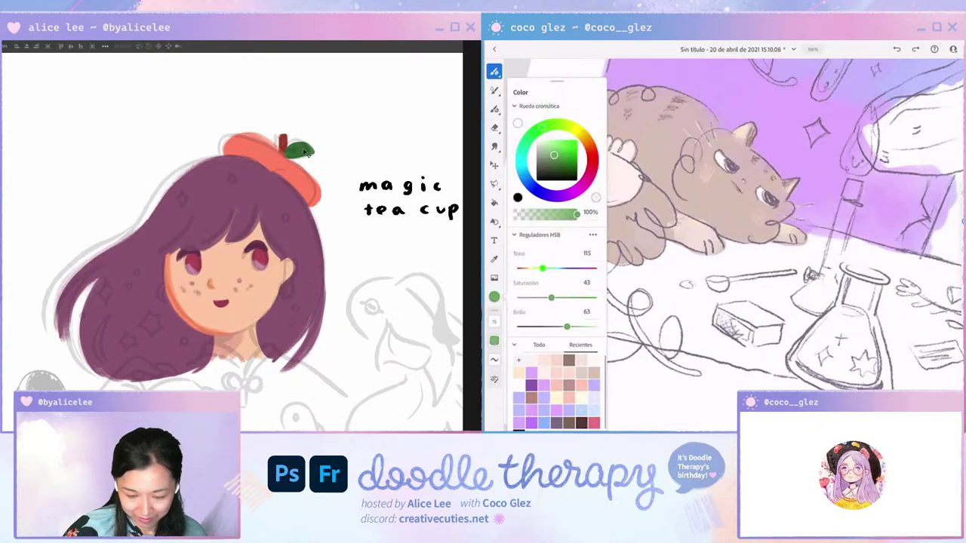
{"action": "key", "text": "ctrl+u"}
{"action": "left_click_drag", "start_coordinate": [401, 269], "coordinate": [412, 270]}
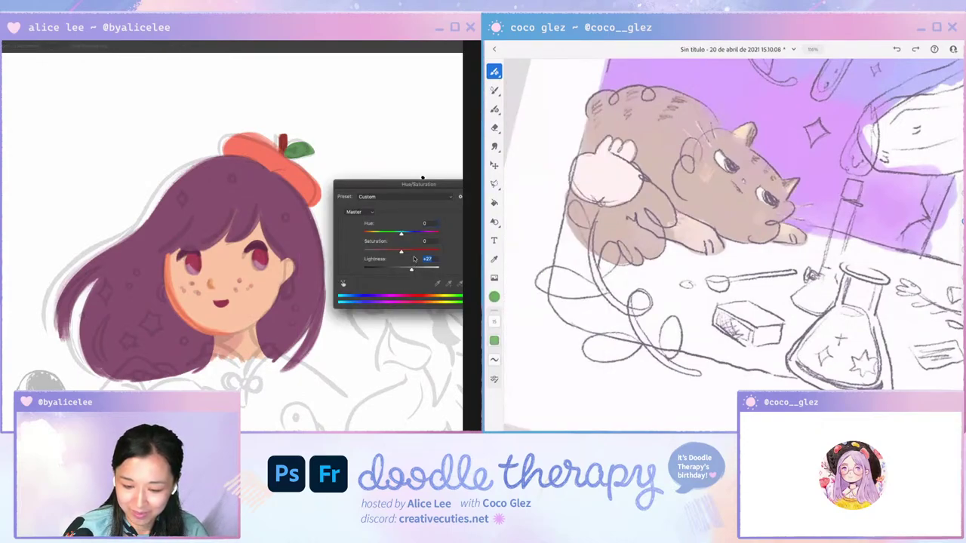
{"action": "left_click", "coordinate": [415, 250]}
{"action": "left_click_drag", "start_coordinate": [402, 234], "coordinate": [396, 235]}
{"action": "key", "text": "Return"}
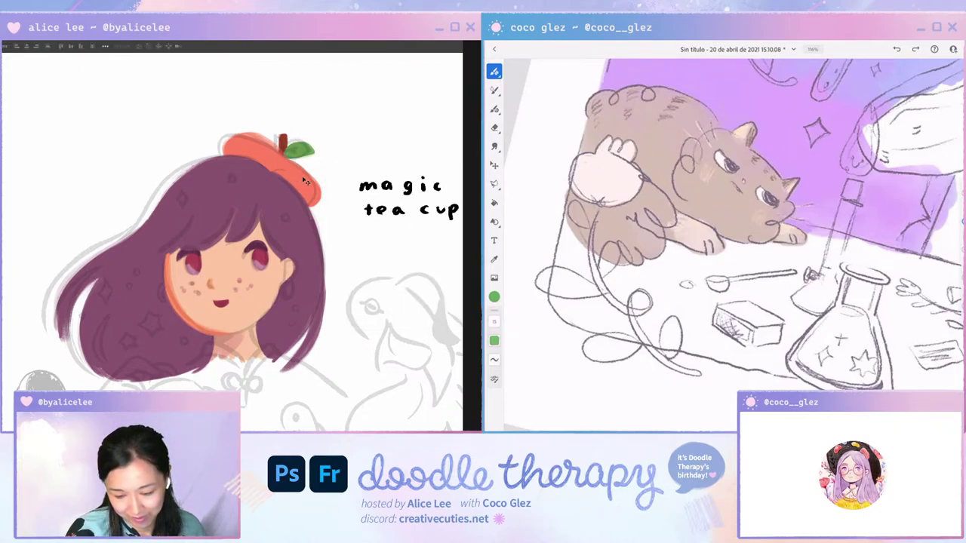
Lighten the beret to salmon pink with Hue/Saturation, and compare the painting with the sketch lines hidden and shown.
{"action": "key", "text": "ctrl+u"}
{"action": "left_click", "coordinate": [409, 268]}
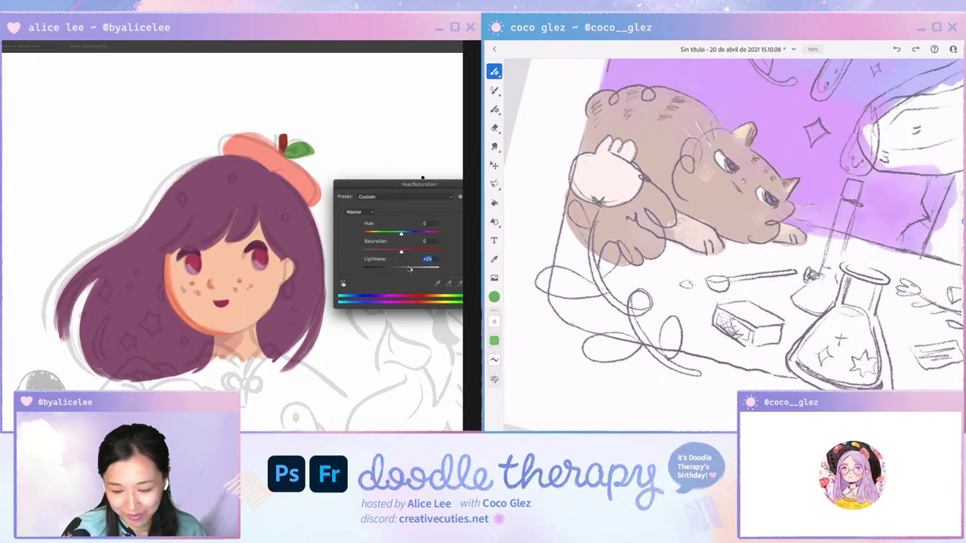
{"action": "key", "text": "Return"}
{"action": "left_click_drag", "start_coordinate": [413, 273], "coordinate": [406, 248]}
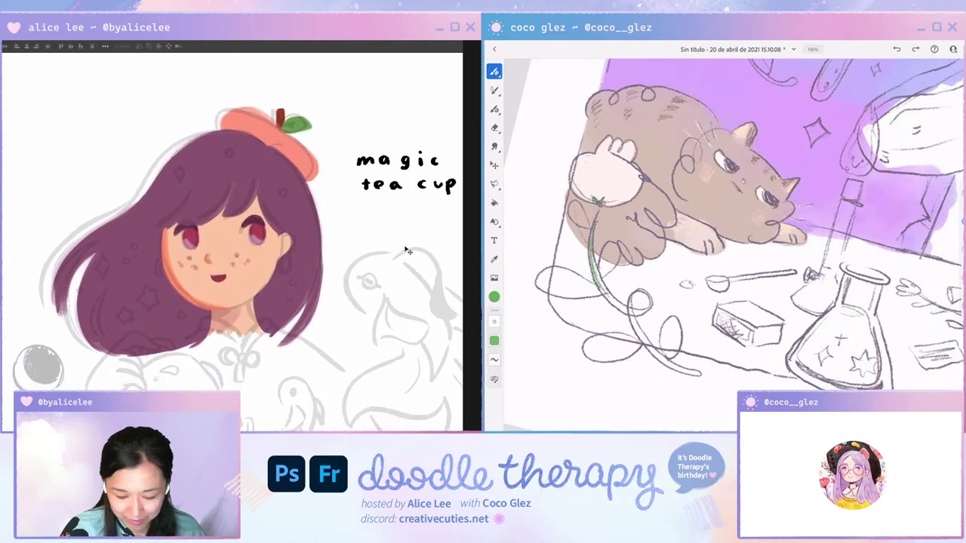
{"action": "key", "text": "ctrl+comma"}
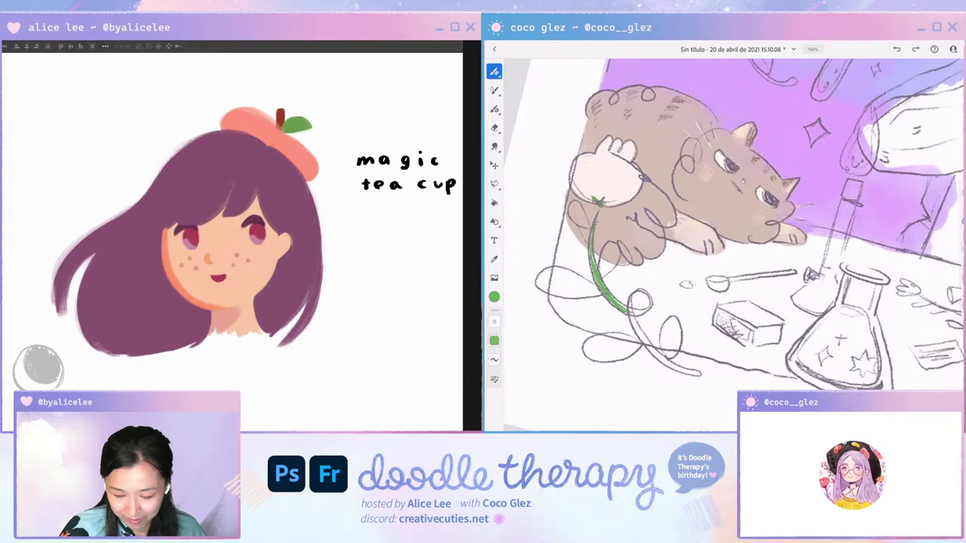
{"action": "key", "text": "ctrl+comma"}
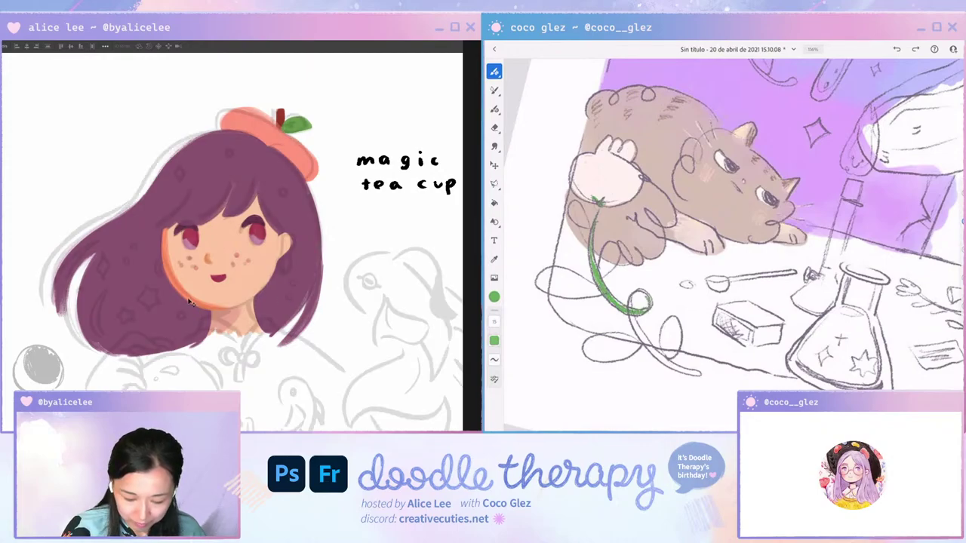
Stretch the lower inner corner of the orange face shadow slightly outward with Free Transform, and check the overall illustration.
{"action": "key", "text": "ctrl+t"}
{"action": "left_click_drag", "start_coordinate": [233, 310], "coordinate": [240, 311]}
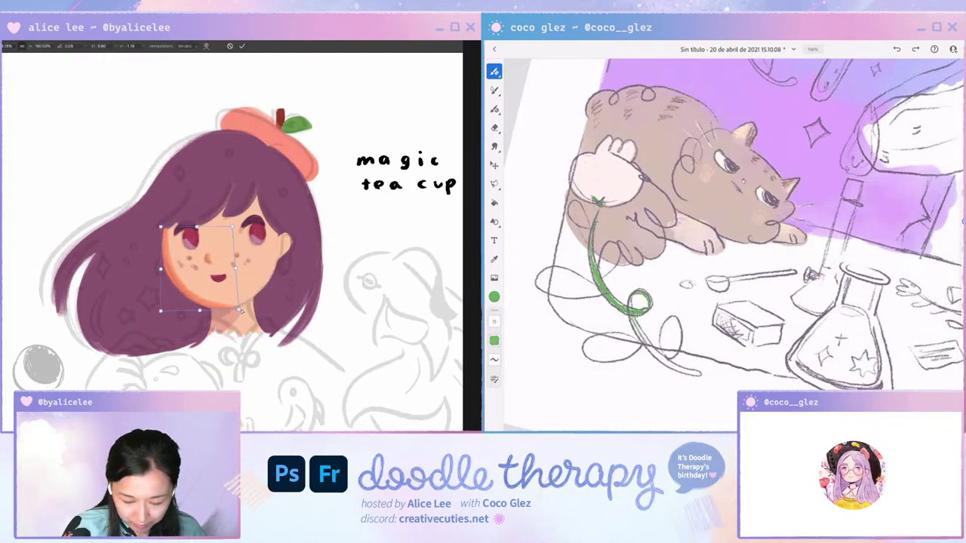
{"action": "key", "text": "Return"}
{"action": "key", "text": "ctrl+minus"}
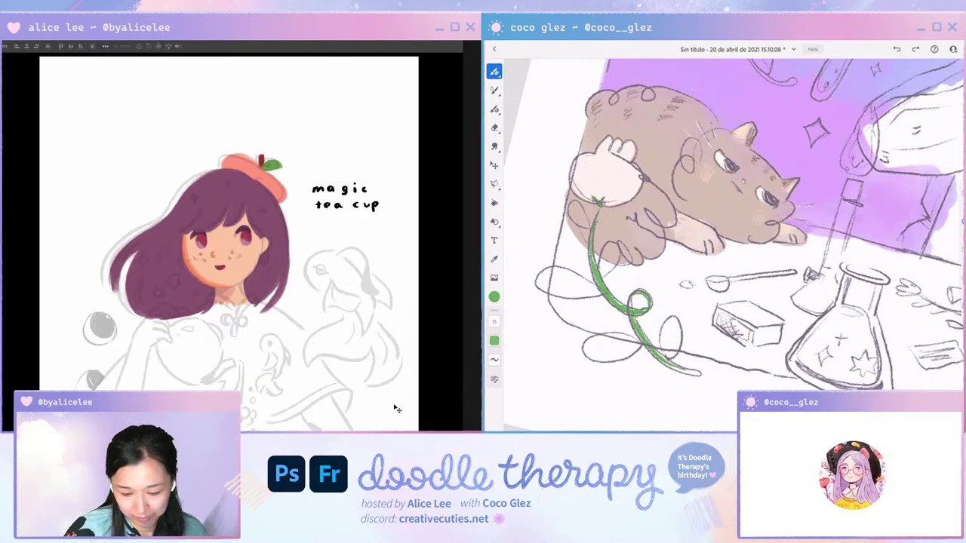
{"action": "key", "text": "ctrl+minus"}
{"action": "key", "text": "ctrl+plus"}
{"action": "key", "text": "ctrl+plus"}
Sample a dark colour from the painting and paint the girl's eyebrow above the eye nearer her ear, adjusting it with Free Transform.
{"action": "key", "text": "r"}
{"action": "left_click_drag", "start_coordinate": [400, 330], "coordinate": [432, 219]}
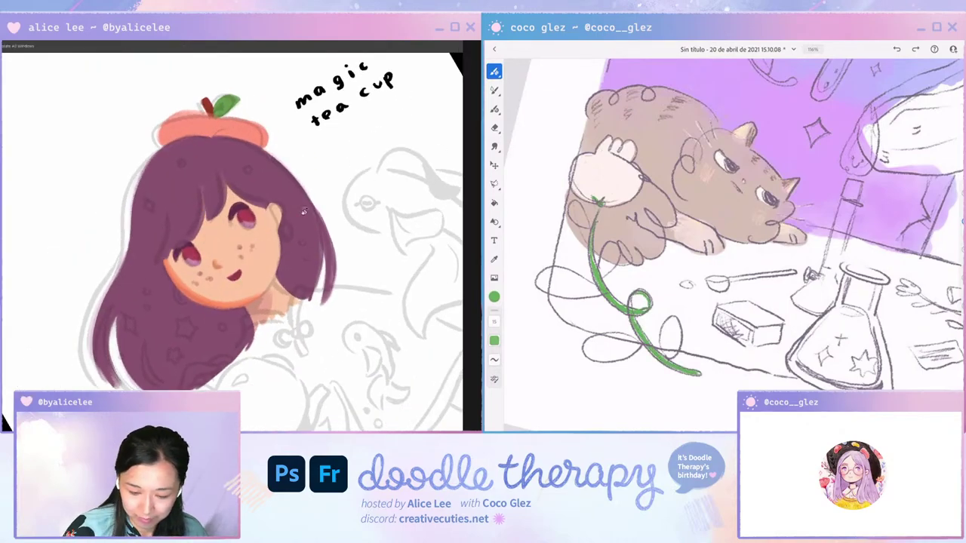
{"action": "key", "text": "v"}
{"action": "left_click", "coordinate": [249, 182]}
{"action": "key", "text": "b"}
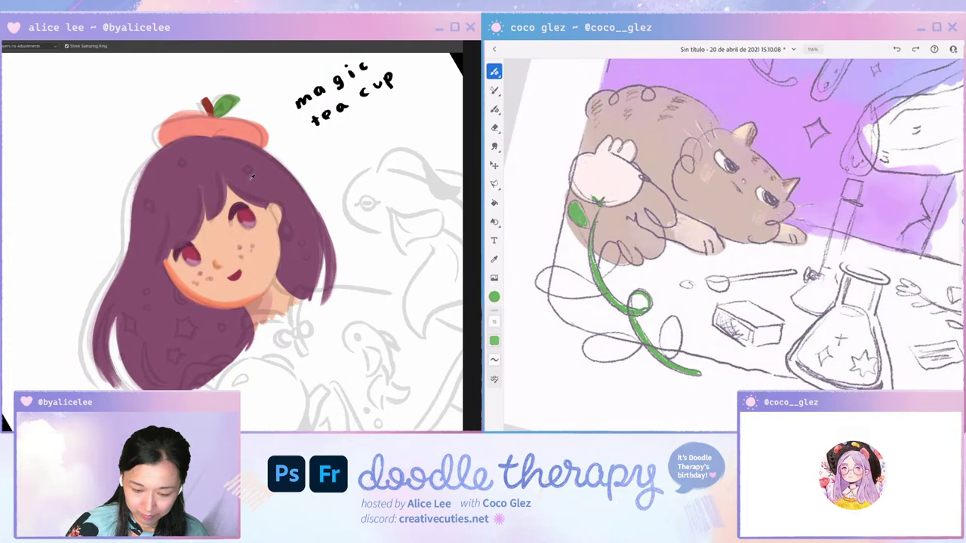
{"action": "left_click", "coordinate": [238, 205], "text": "alt"}
{"action": "key", "text": "r"}
{"action": "left_click_drag", "start_coordinate": [267, 163], "coordinate": [234, 164]}
{"action": "key", "text": "b"}
{"action": "mouse_move", "coordinate": [206, 201]}
{"action": "left_mouse_down"}
{"action": "mouse_move", "coordinate": [219, 187]}
{"action": "mouse_move", "coordinate": [264, 202]}
{"action": "mouse_move", "coordinate": [280, 188]}
{"action": "mouse_move", "coordinate": [271, 207]}
{"action": "mouse_move", "coordinate": [308, 164]}
{"action": "mouse_move", "coordinate": [310, 122]}
{"action": "left_mouse_up"}
{"action": "key", "text": "Escape"}
{"action": "key", "text": "ctrl+t"}
{"action": "key", "text": "Return"}
{"action": "key", "text": "space"}
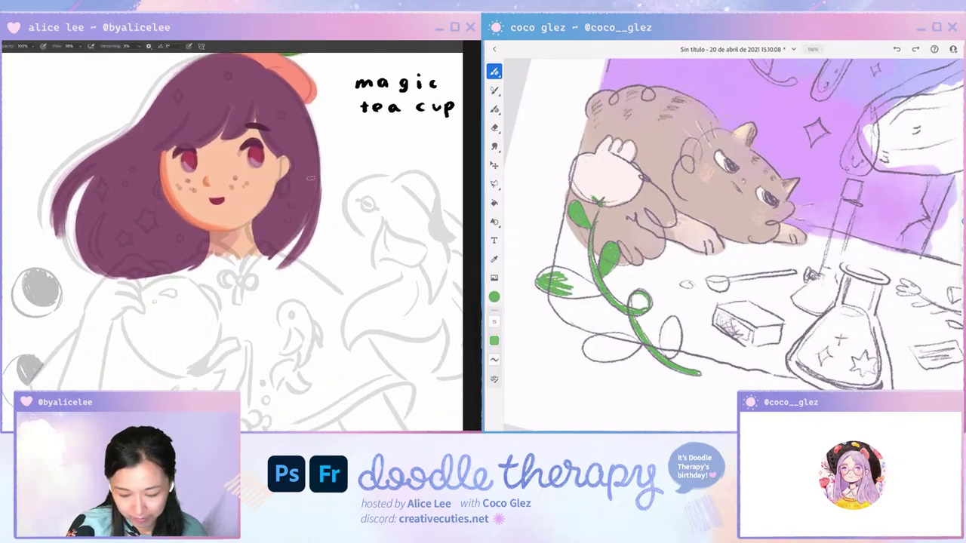
Paint the outline of the girl's stand-up collar in teal and continue it along the shoulder beneath the long hair.
{"action": "key", "text": "r"}
{"action": "key", "text": "v"}
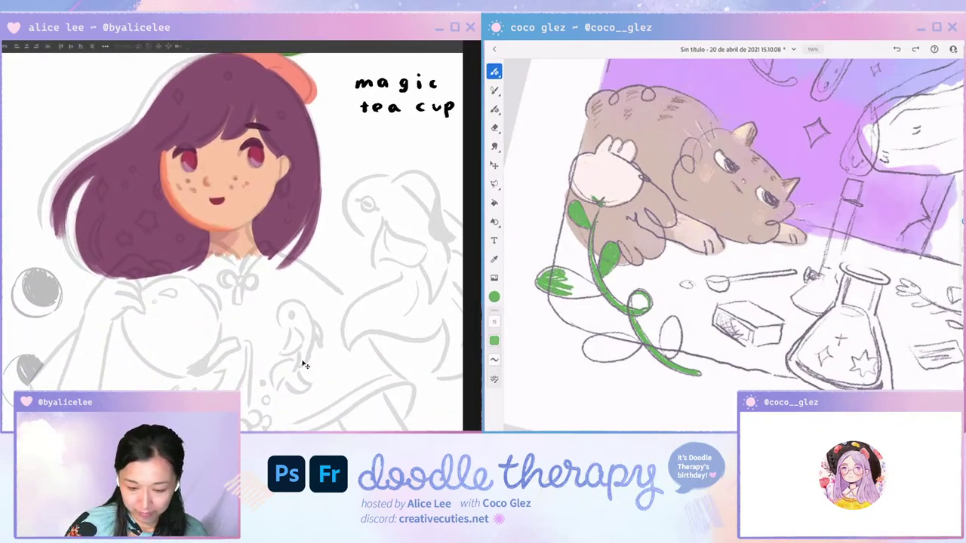
{"action": "key", "text": "r"}
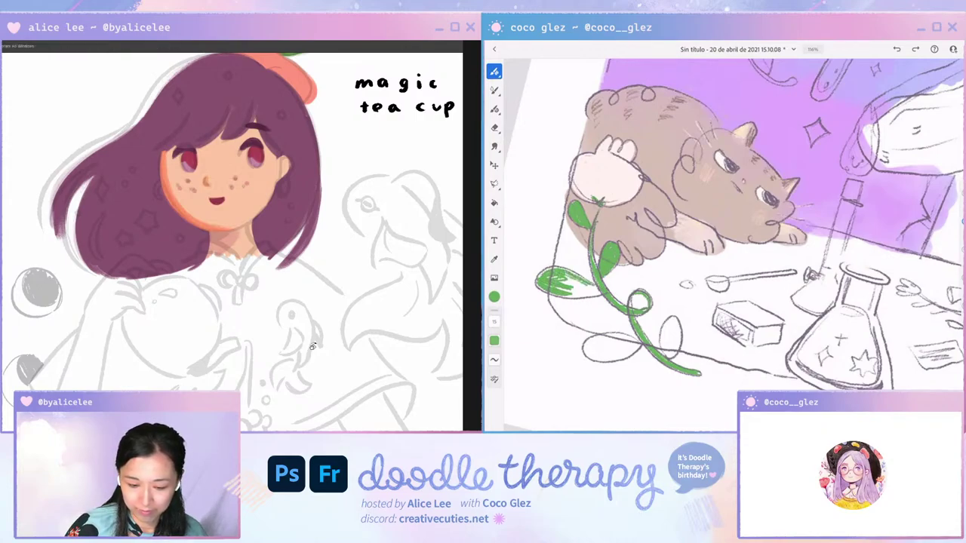
{"action": "left_click_drag", "start_coordinate": [322, 326], "coordinate": [343, 302]}
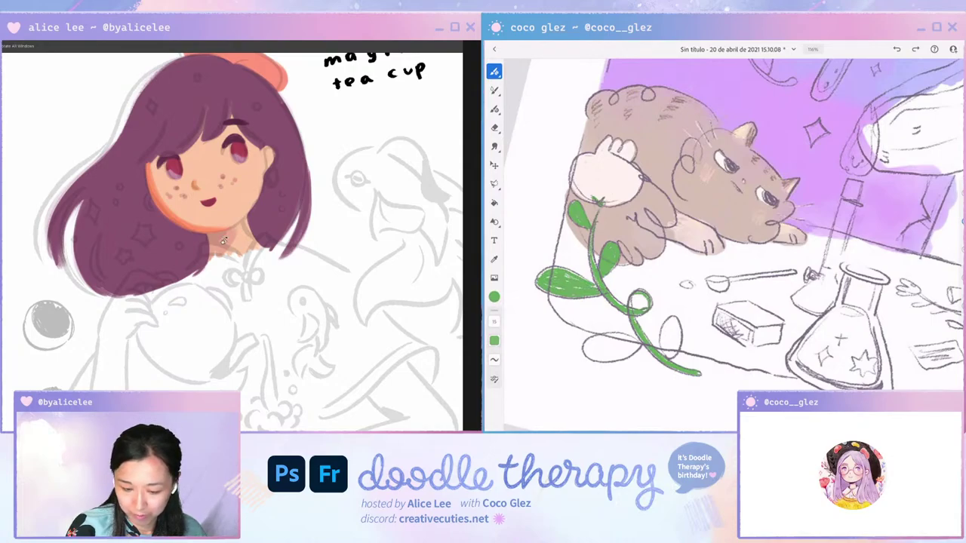
{"action": "key", "text": "b"}
{"action": "left_click_drag", "start_coordinate": [207, 249], "coordinate": [195, 281]}
{"action": "mouse_move", "coordinate": [239, 255]}
{"action": "left_mouse_down"}
{"action": "mouse_move", "coordinate": [267, 236]}
{"action": "mouse_move", "coordinate": [282, 255]}
{"action": "mouse_move", "coordinate": [308, 188]}
{"action": "mouse_move", "coordinate": [221, 221]}
{"action": "mouse_move", "coordinate": [213, 275]}
{"action": "mouse_move", "coordinate": [237, 163]}
{"action": "mouse_move", "coordinate": [196, 254]}
{"action": "mouse_move", "coordinate": [191, 293]}
{"action": "left_mouse_up"}
{"action": "key", "text": "r"}
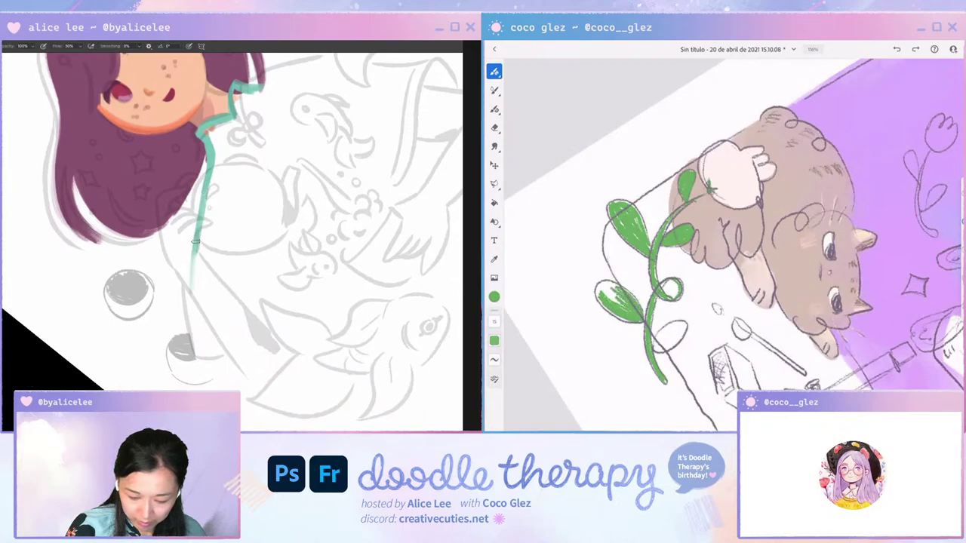
Try extending the teal shoulder line down to the garment's lower corner and along its hem, and undo those strokes.
{"action": "left_click_drag", "start_coordinate": [196, 242], "coordinate": [197, 350]}
{"action": "mouse_move", "coordinate": [192, 296]}
{"action": "left_mouse_down"}
{"action": "mouse_move", "coordinate": [209, 390]}
{"action": "mouse_move", "coordinate": [272, 376]}
{"action": "left_mouse_up"}
{"action": "key", "text": "Escape"}
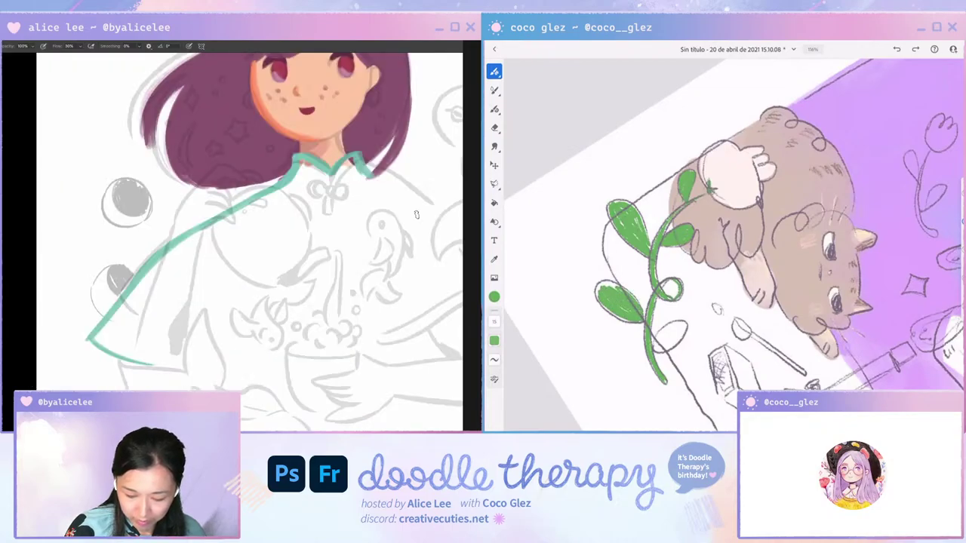
{"action": "left_click_drag", "start_coordinate": [418, 214], "coordinate": [352, 200]}
{"action": "key", "text": "ctrl+z"}
{"action": "key", "text": "ctrl+z"}
{"action": "key", "text": "ctrl+z"}
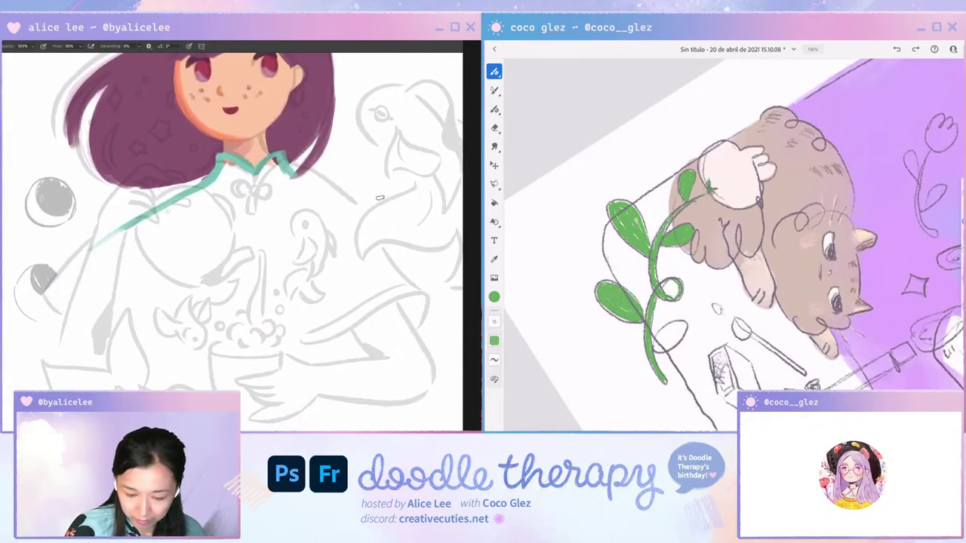
Fill both shoulders of the girl's top with teal, and start filling the chest below the collar.
{"action": "mouse_move", "coordinate": [380, 198]}
{"action": "left_mouse_down"}
{"action": "mouse_move", "coordinate": [332, 224]}
{"action": "mouse_move", "coordinate": [295, 161]}
{"action": "left_mouse_up"}
{"action": "left_click_drag", "start_coordinate": [166, 208], "coordinate": [136, 302]}
{"action": "mouse_move", "coordinate": [148, 267]}
{"action": "left_mouse_down"}
{"action": "mouse_move", "coordinate": [162, 219]}
{"action": "mouse_move", "coordinate": [209, 155]}
{"action": "mouse_move", "coordinate": [206, 142]}
{"action": "mouse_move", "coordinate": [218, 167]}
{"action": "mouse_move", "coordinate": [240, 160]}
{"action": "mouse_move", "coordinate": [320, 193]}
{"action": "mouse_move", "coordinate": [359, 241]}
{"action": "mouse_move", "coordinate": [327, 222]}
{"action": "left_mouse_up"}
{"action": "key", "text": "Escape"}
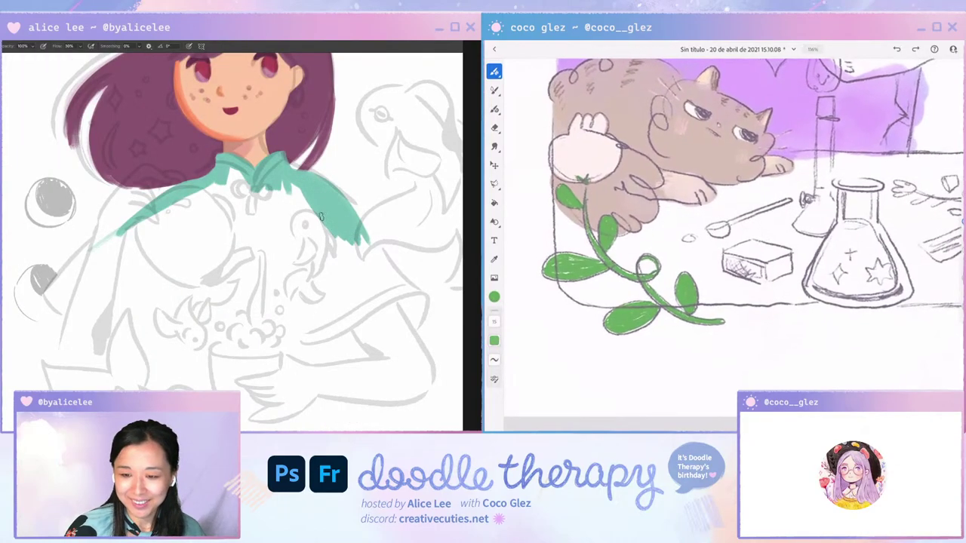
{"action": "mouse_move", "coordinate": [231, 174]}
{"action": "left_mouse_down"}
{"action": "mouse_move", "coordinate": [239, 208]}
{"action": "mouse_move", "coordinate": [250, 209]}
{"action": "mouse_move", "coordinate": [198, 201]}
{"action": "mouse_move", "coordinate": [144, 224]}
{"action": "mouse_move", "coordinate": [127, 250]}
{"action": "mouse_move", "coordinate": [141, 271]}
{"action": "left_mouse_up"}
In Fresco, switch the brush colour to pale yellow and tint the free end of the flower's green stem.
{"action": "left_click", "coordinate": [575, 129]}
{"action": "left_click", "coordinate": [553, 141]}
{"action": "left_click", "coordinate": [494, 297]}
{"action": "left_click_drag", "start_coordinate": [723, 323], "coordinate": [692, 322]}
Paint the teal top around the round teapot, and set the Fresco brush colour to hue 36, saturation 40 and brightness 100.
{"action": "left_click_drag", "start_coordinate": [141, 270], "coordinate": [146, 244]}
{"action": "mouse_move", "coordinate": [243, 195]}
{"action": "left_mouse_down"}
{"action": "mouse_move", "coordinate": [260, 228]}
{"action": "mouse_move", "coordinate": [286, 192]}
{"action": "mouse_move", "coordinate": [312, 234]}
{"action": "mouse_move", "coordinate": [236, 191]}
{"action": "mouse_move", "coordinate": [225, 218]}
{"action": "mouse_move", "coordinate": [235, 257]}
{"action": "left_mouse_up"}
{"action": "left_click", "coordinate": [494, 297]}
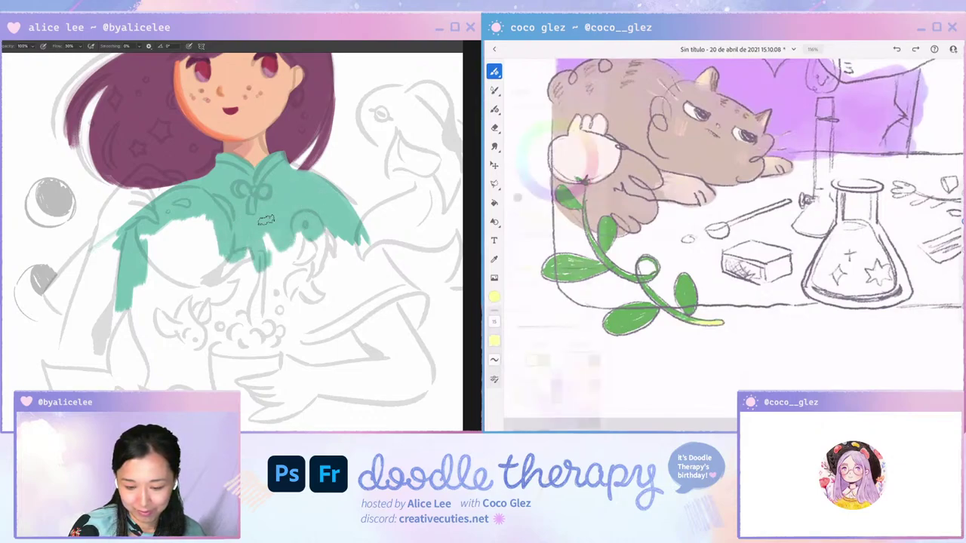
{"action": "key", "text": "r"}
{"action": "left_click_drag", "start_coordinate": [296, 247], "coordinate": [265, 190]}
{"action": "left_click", "coordinate": [586, 139]}
{"action": "left_click_drag", "start_coordinate": [150, 206], "coordinate": [155, 242]}
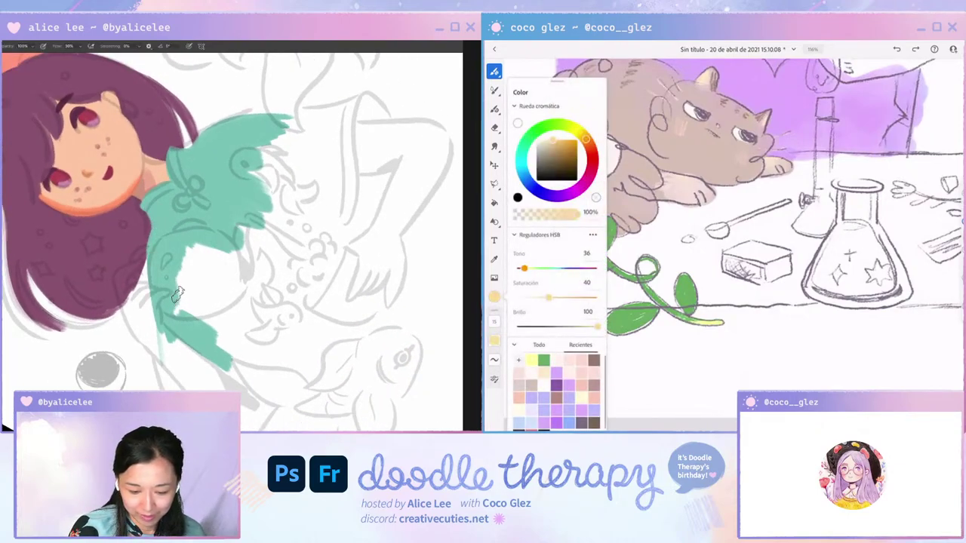
{"action": "left_click", "coordinate": [494, 297]}
Cover the teal top's edge beneath the long hair and refine the outer edge of the opposite shoulder.
{"action": "mouse_move", "coordinate": [151, 198]}
{"action": "left_mouse_down"}
{"action": "mouse_move", "coordinate": [163, 231]}
{"action": "mouse_move", "coordinate": [154, 212]}
{"action": "mouse_move", "coordinate": [154, 244]}
{"action": "mouse_move", "coordinate": [164, 240]}
{"action": "mouse_move", "coordinate": [158, 234]}
{"action": "mouse_move", "coordinate": [164, 320]}
{"action": "left_mouse_up"}
{"action": "left_click_drag", "start_coordinate": [151, 256], "coordinate": [153, 304]}
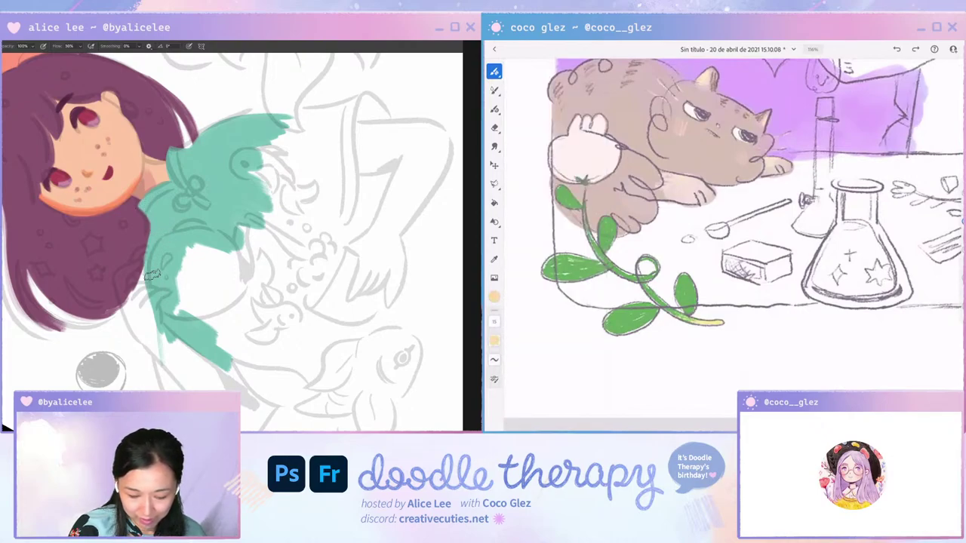
{"action": "key", "text": "r"}
{"action": "key", "text": "Escape"}
{"action": "left_click_drag", "start_coordinate": [381, 189], "coordinate": [383, 287]}
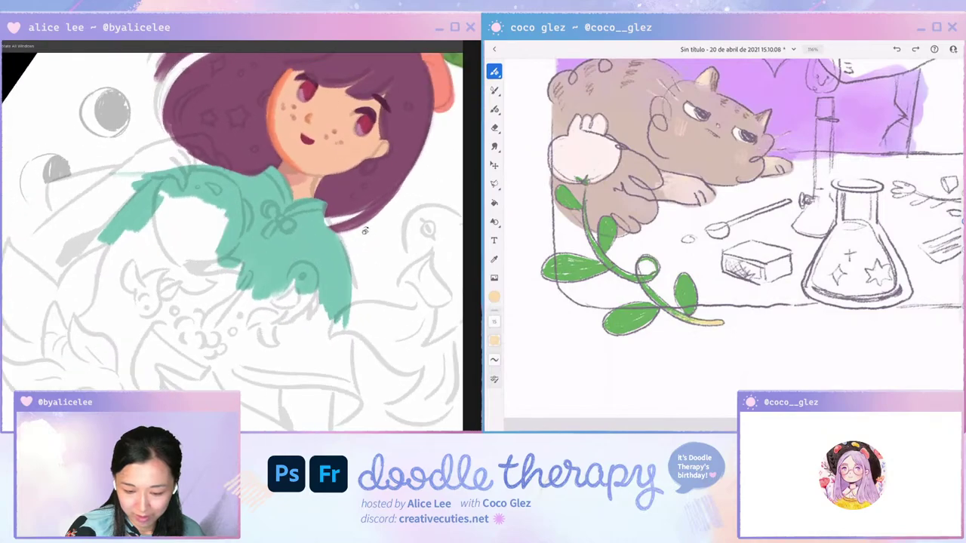
{"action": "key", "text": "e"}
{"action": "mouse_move", "coordinate": [329, 225]}
{"action": "left_mouse_down"}
{"action": "mouse_move", "coordinate": [358, 299]}
{"action": "mouse_move", "coordinate": [341, 271]}
{"action": "mouse_move", "coordinate": [348, 326]}
{"action": "mouse_move", "coordinate": [345, 279]}
{"action": "mouse_move", "coordinate": [351, 325]}
{"action": "left_mouse_up"}
{"action": "key", "text": "b"}
{"action": "key", "text": "r"}
{"action": "key", "text": "Escape"}
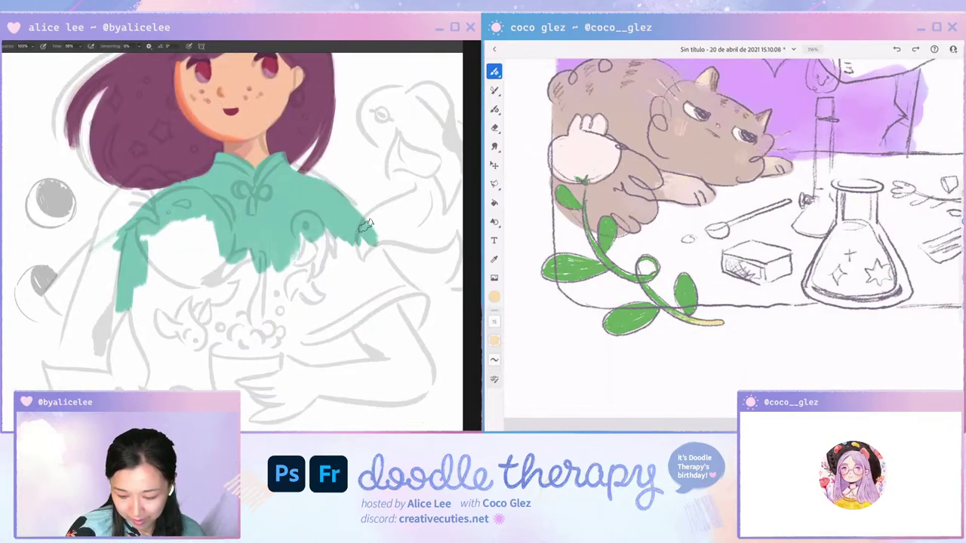
Fill the teal top across the round teapot area and round out the outer edge of the adjacent sleeve.
{"action": "mouse_move", "coordinate": [329, 223]}
{"action": "left_mouse_down"}
{"action": "mouse_move", "coordinate": [334, 256]}
{"action": "mouse_move", "coordinate": [347, 227]}
{"action": "mouse_move", "coordinate": [317, 247]}
{"action": "mouse_move", "coordinate": [310, 268]}
{"action": "mouse_move", "coordinate": [291, 248]}
{"action": "mouse_move", "coordinate": [249, 242]}
{"action": "mouse_move", "coordinate": [247, 293]}
{"action": "mouse_move", "coordinate": [201, 205]}
{"action": "mouse_move", "coordinate": [193, 284]}
{"action": "mouse_move", "coordinate": [153, 221]}
{"action": "mouse_move", "coordinate": [143, 247]}
{"action": "mouse_move", "coordinate": [151, 295]}
{"action": "left_mouse_up"}
{"action": "key", "text": "r"}
{"action": "mouse_move", "coordinate": [283, 340]}
{"action": "left_mouse_down"}
{"action": "mouse_move", "coordinate": [336, 296]}
{"action": "mouse_move", "coordinate": [336, 271]}
{"action": "left_mouse_up"}
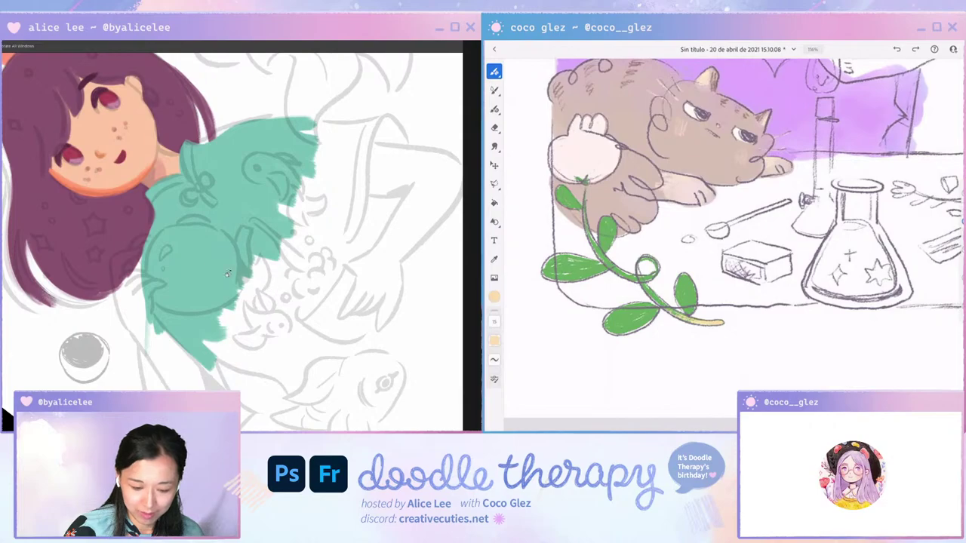
{"action": "key", "text": "b"}
{"action": "mouse_move", "coordinate": [159, 248]}
{"action": "left_mouse_down"}
{"action": "mouse_move", "coordinate": [145, 301]}
{"action": "mouse_move", "coordinate": [151, 315]}
{"action": "left_mouse_up"}
{"action": "left_click_drag", "start_coordinate": [157, 237], "coordinate": [163, 329]}
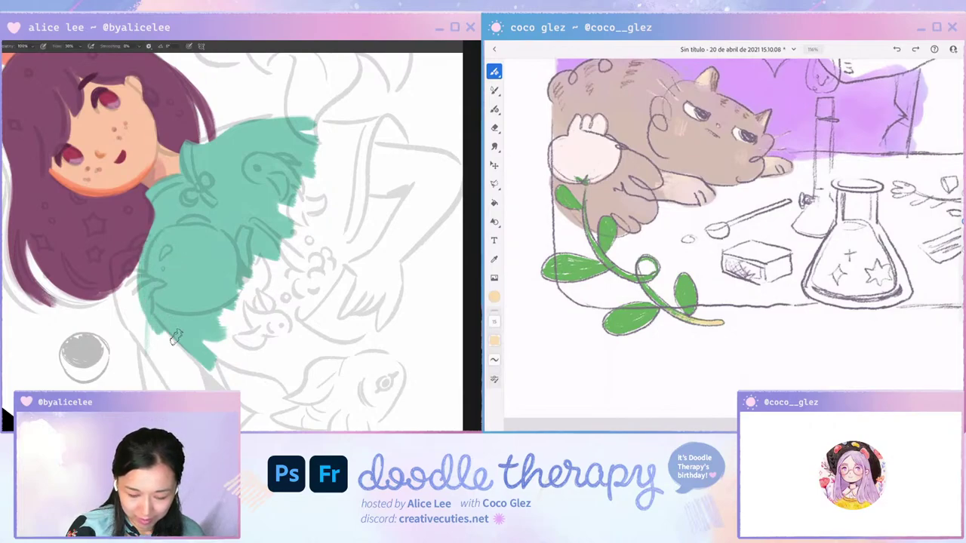
{"action": "key", "text": "r"}
{"action": "key", "text": "Escape"}
{"action": "left_click_drag", "start_coordinate": [339, 244], "coordinate": [292, 334]}
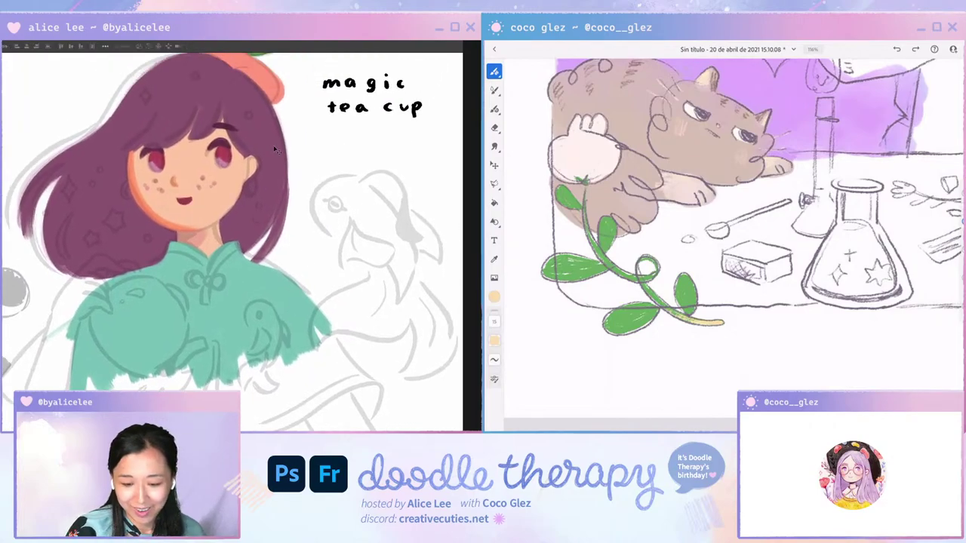
Apply a soft reddish-pink gradient to the purple hair, rising from its lower ends towards the crown.
{"action": "key", "text": "ctrl+minus"}
{"action": "key", "text": "ctrl+u"}
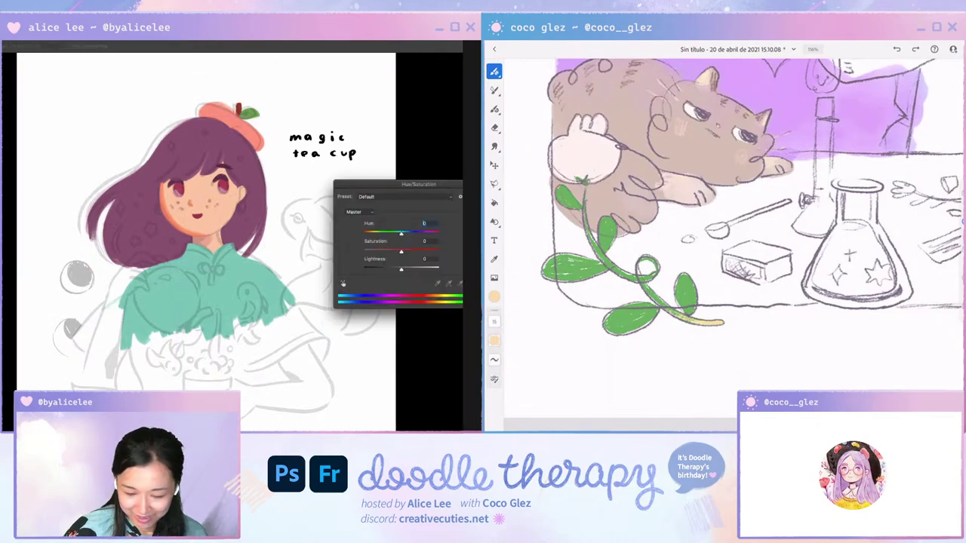
{"action": "key", "text": "Escape"}
{"action": "key", "text": "i"}
{"action": "key", "text": "g"}
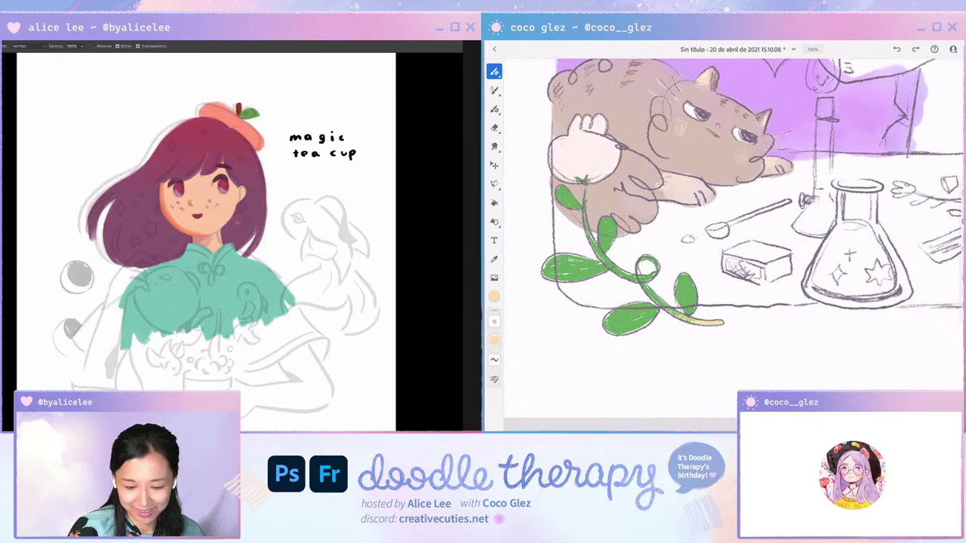
{"action": "left_click_drag", "start_coordinate": [166, 273], "coordinate": [278, 66]}
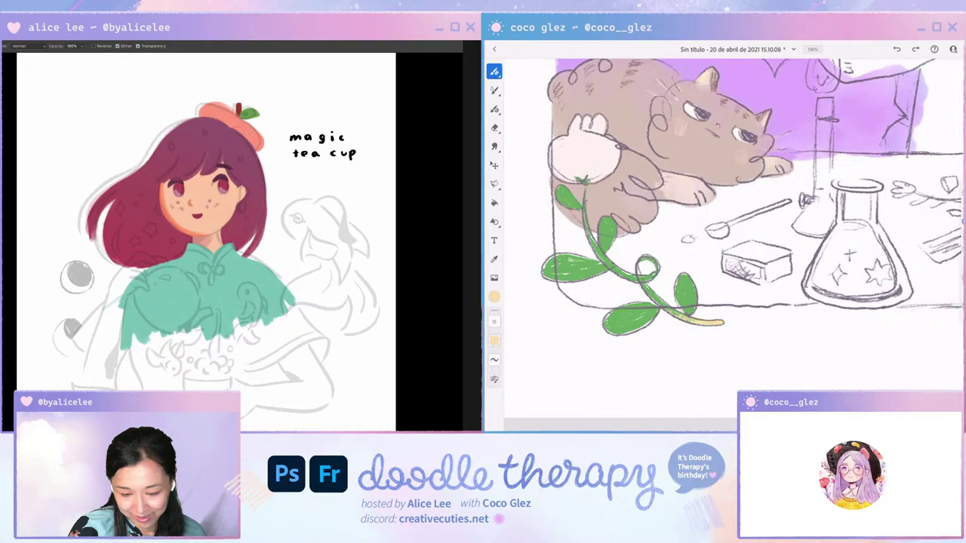
{"action": "left_click_drag", "start_coordinate": [137, 321], "coordinate": [138, 179]}
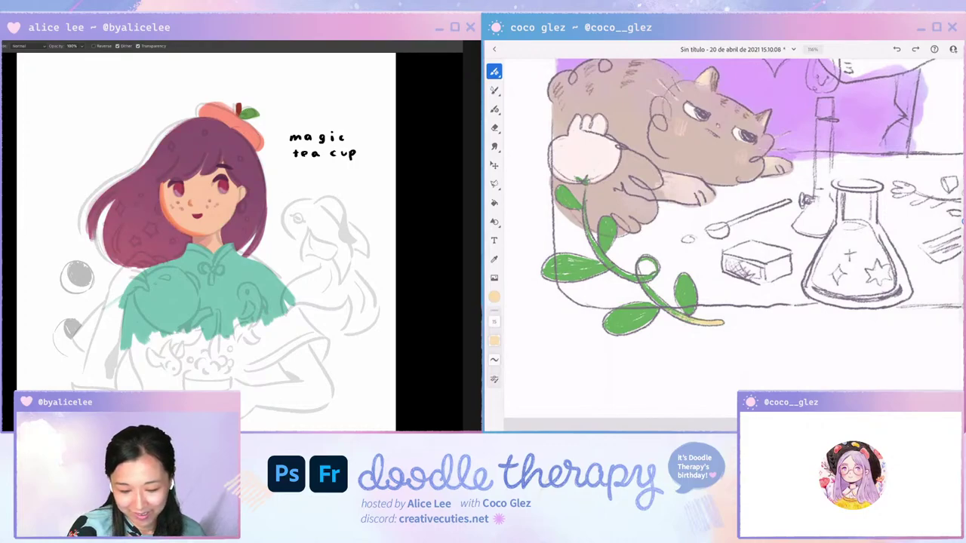
{"action": "left_click_drag", "start_coordinate": [157, 306], "coordinate": [200, 143]}
Apply a blue-violet gradient from the crown of the hair downwards, redrawing it until the upper hair is blue-violet.
{"action": "key", "text": "i"}
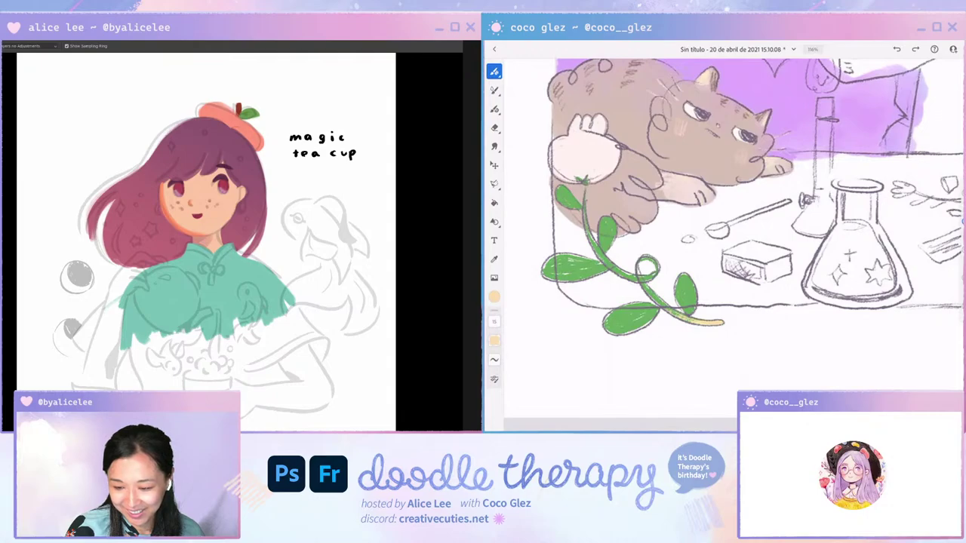
{"action": "key", "text": "g"}
{"action": "left_click_drag", "start_coordinate": [250, 95], "coordinate": [197, 216]}
{"action": "key", "text": "ctrl+z"}
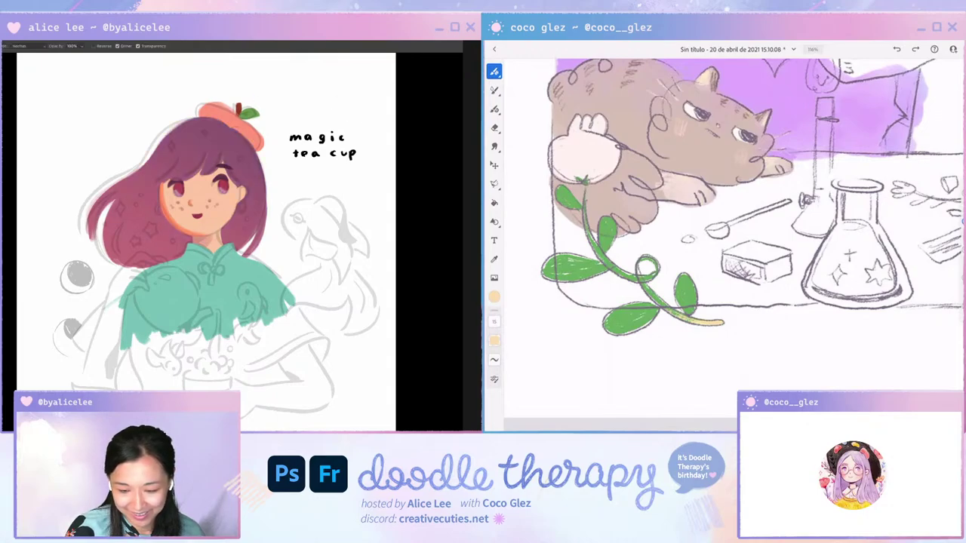
{"action": "left_click_drag", "start_coordinate": [260, 98], "coordinate": [202, 226]}
{"action": "left_click_drag", "start_coordinate": [286, 106], "coordinate": [200, 353]}
{"action": "key", "text": "ctrl+plus"}
{"action": "key", "text": "v"}
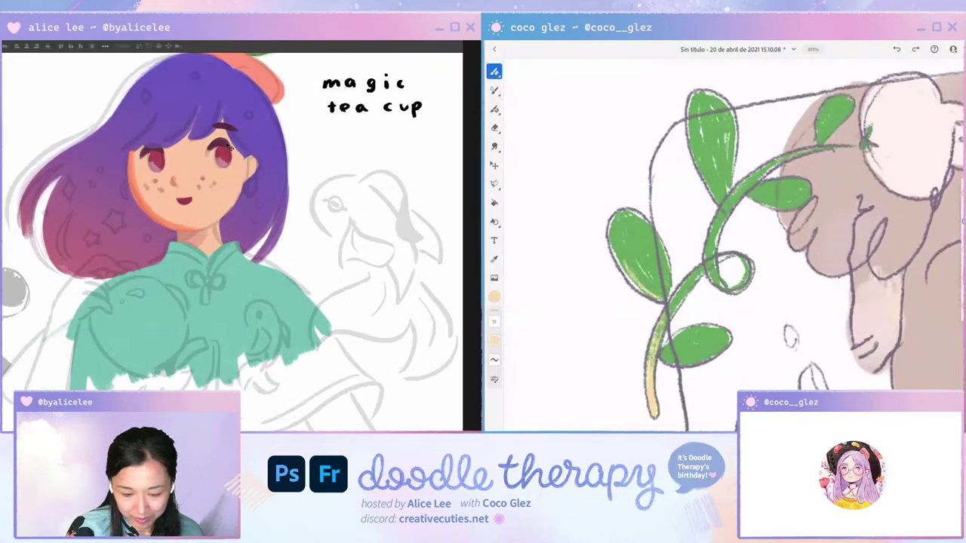
Set the eyebrow's hue to -23 with Hue/Saturation and nudge the eyebrow slightly upward.
{"action": "key", "text": "ctrl+u"}
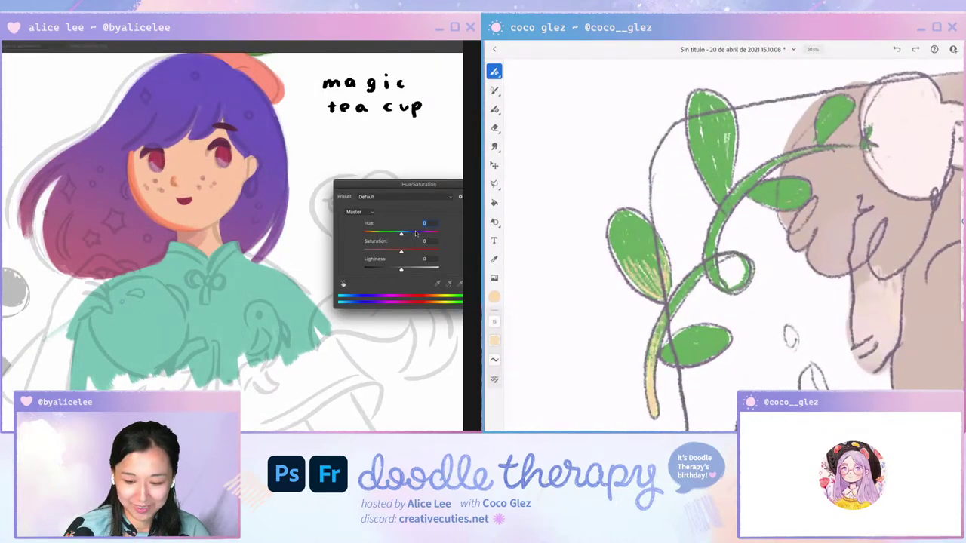
{"action": "mouse_move", "coordinate": [401, 232]}
{"action": "left_mouse_down"}
{"action": "mouse_move", "coordinate": [414, 232]}
{"action": "mouse_move", "coordinate": [392, 233]}
{"action": "left_mouse_up"}
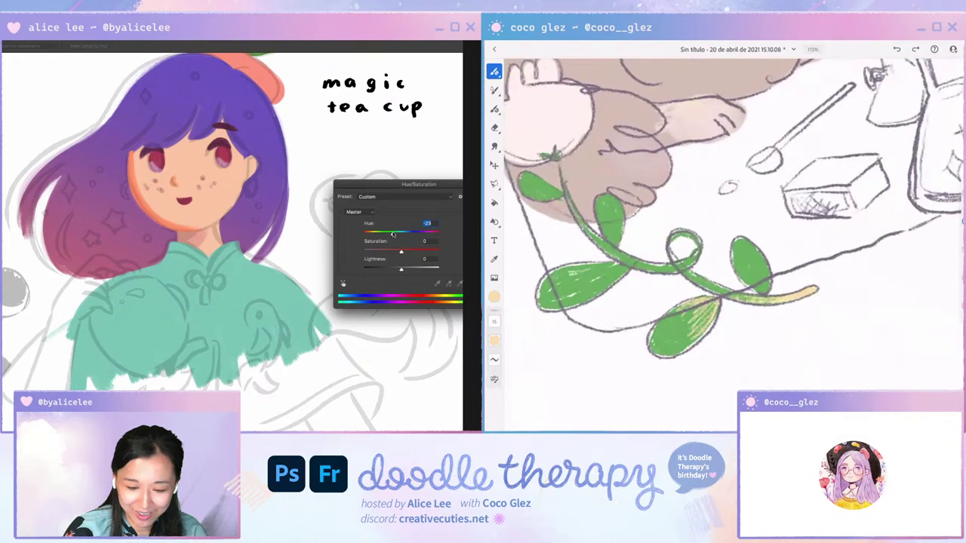
{"action": "key", "text": "Return"}
{"action": "left_click_drag", "start_coordinate": [227, 125], "coordinate": [225, 119]}
Recolour the eyebrow blue with a gradient to match the hair, and check the overall illustration.
{"action": "key", "text": "i"}
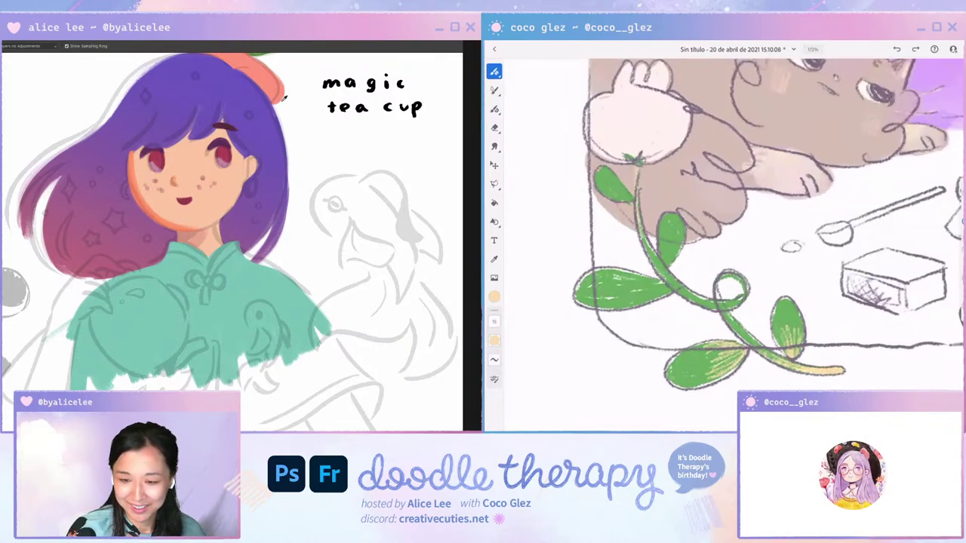
{"action": "key", "text": "g"}
{"action": "left_click_drag", "start_coordinate": [234, 132], "coordinate": [310, 47]}
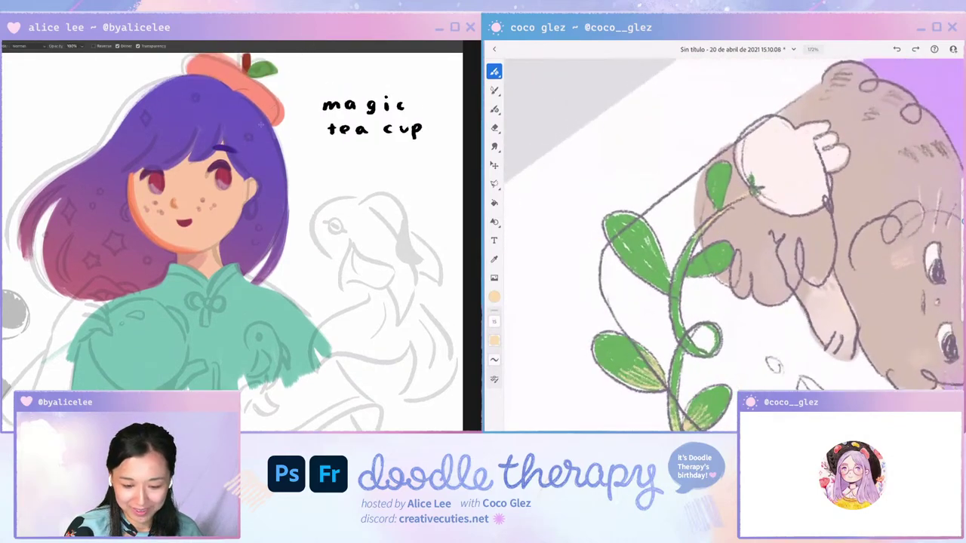
{"action": "key", "text": "v"}
{"action": "key", "text": "ctrl+minus"}
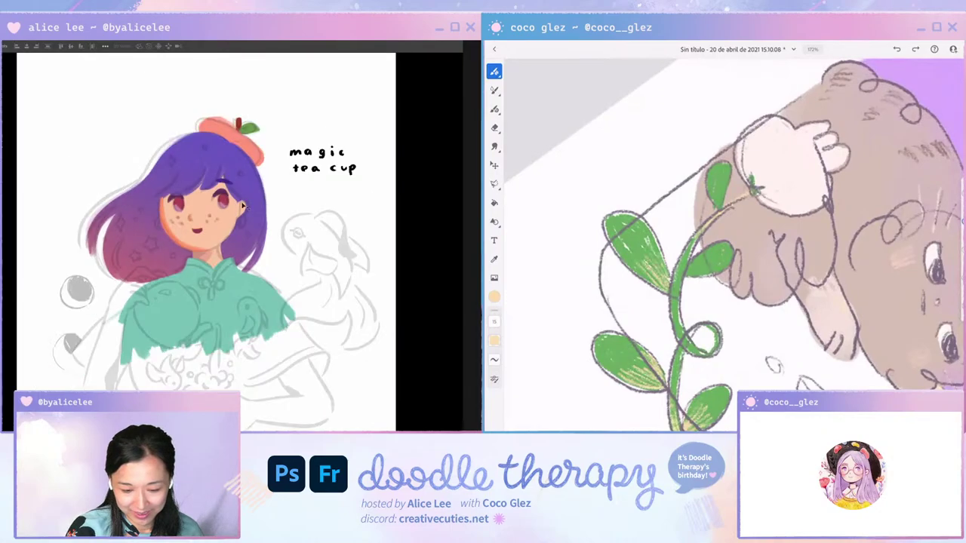
{"action": "left_click_drag", "start_coordinate": [237, 222], "coordinate": [434, 413]}
{"action": "key", "text": "ctrl+z"}
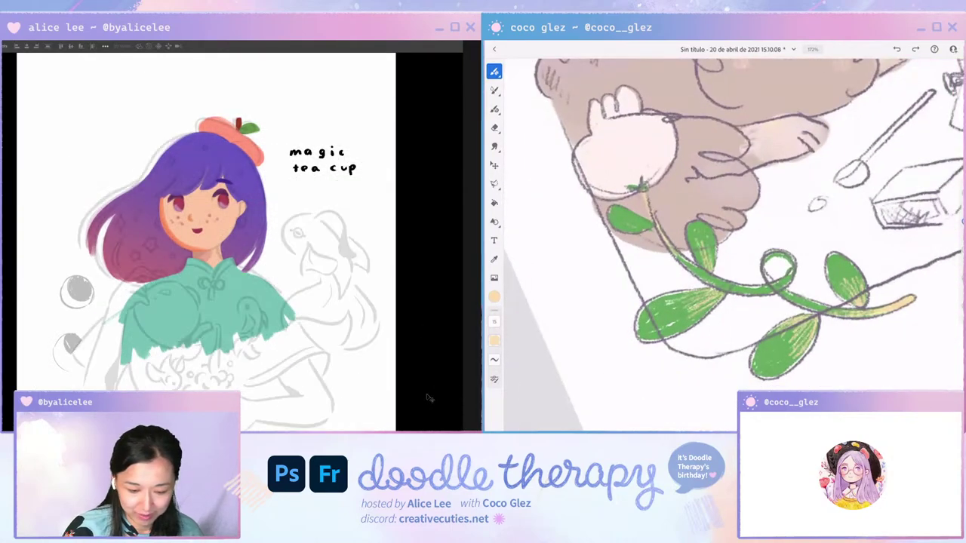
{"action": "mouse_move", "coordinate": [259, 246]}
{"action": "left_mouse_down"}
{"action": "mouse_move", "coordinate": [355, 334]}
{"action": "mouse_move", "coordinate": [401, 396]}
{"action": "left_mouse_up"}
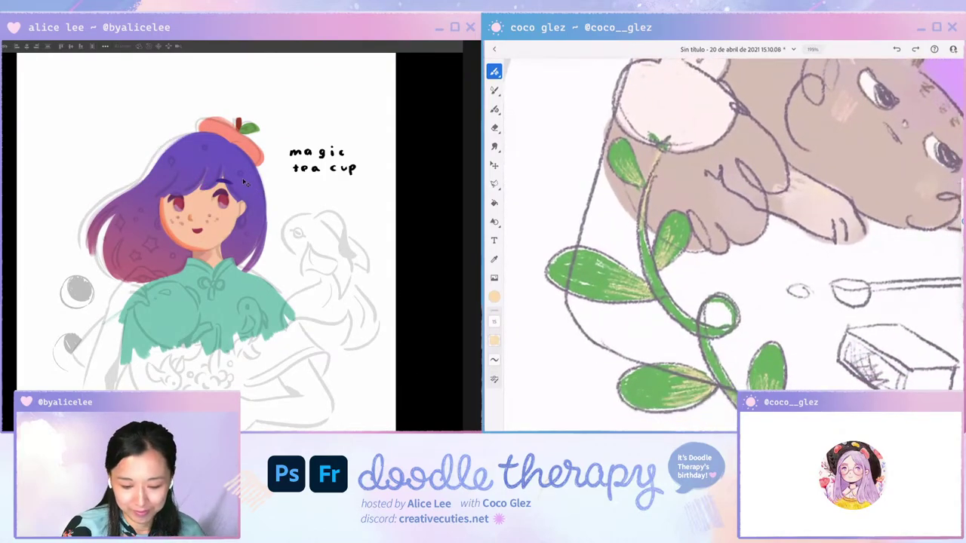
Apply a crimson gradient from the crown of the hair downwards, over the blue-violet.
{"action": "key", "text": "i"}
{"action": "key", "text": "g"}
{"action": "left_click_drag", "start_coordinate": [242, 127], "coordinate": [228, 243]}
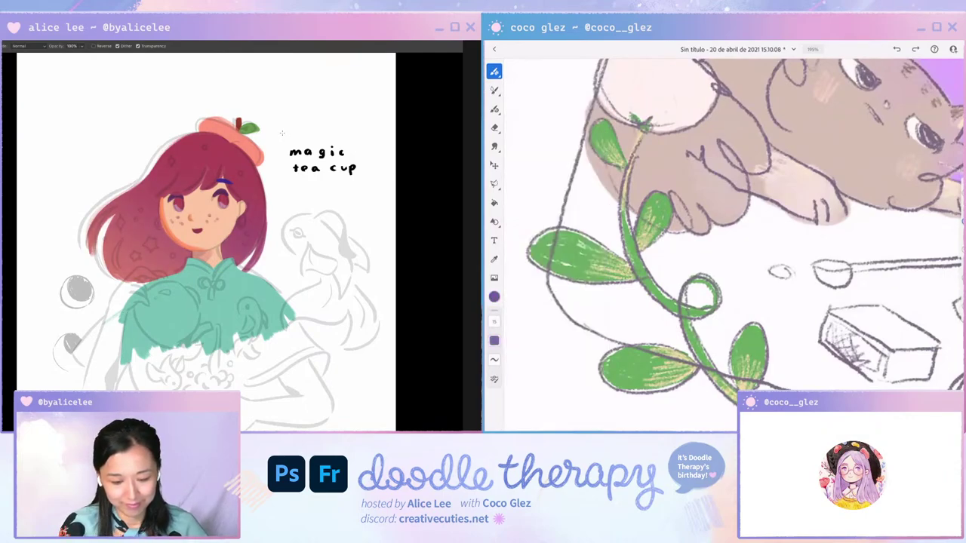
Select the girl's teal top and open a Hue/Saturation adjustment for it.
{"action": "key", "text": "v"}
{"action": "left_click", "coordinate": [259, 288]}
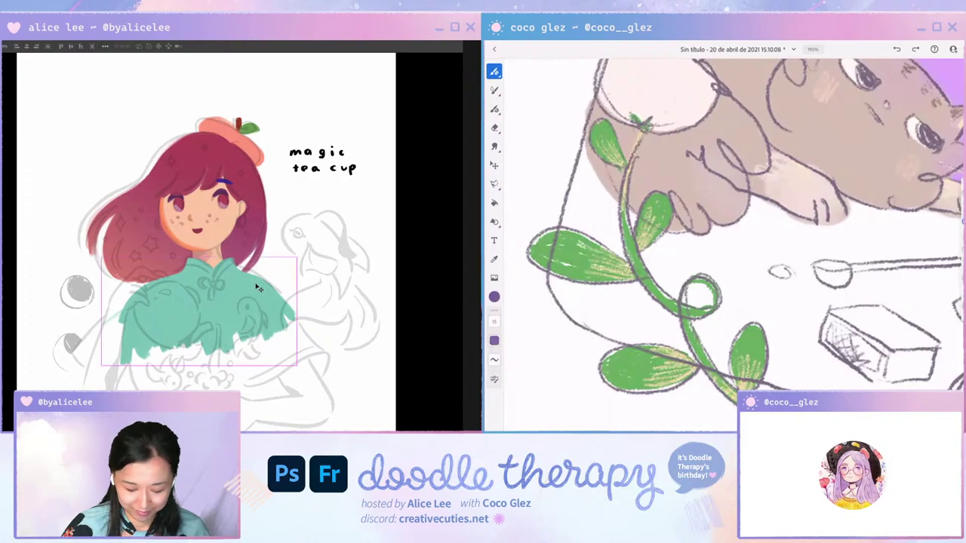
{"action": "key", "text": "super+u"}
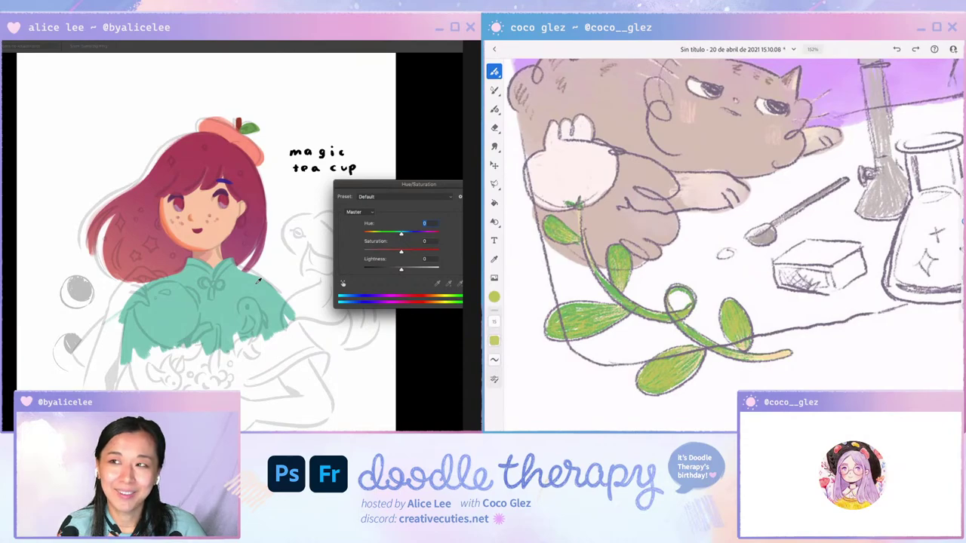
Switch to the Fresco drawing, set the brush to a bright pink and hatch blush shading on both sides of the white flower bud.
{"action": "left_click", "coordinate": [616, 184]}
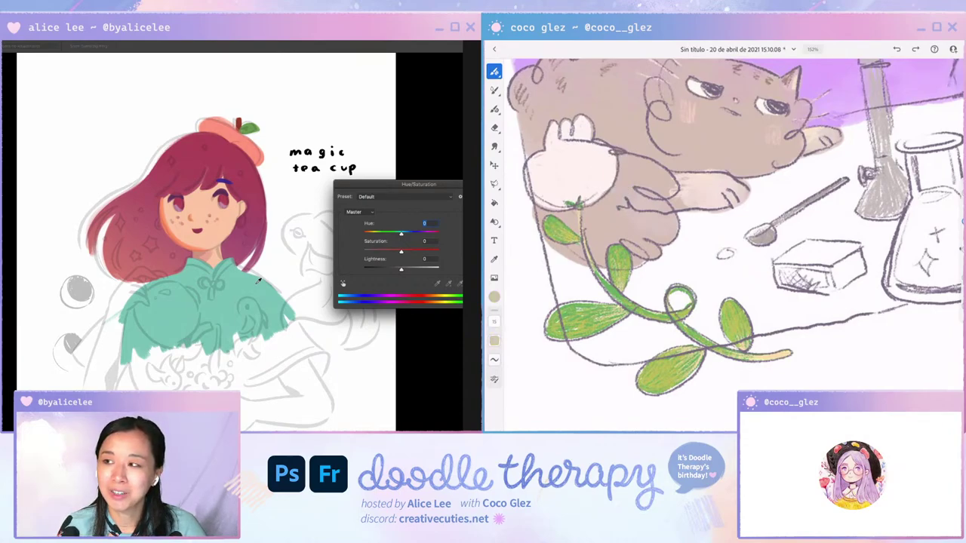
{"action": "scroll", "coordinate": [734, 231], "scroll_direction": "up", "scroll_amount": 1}
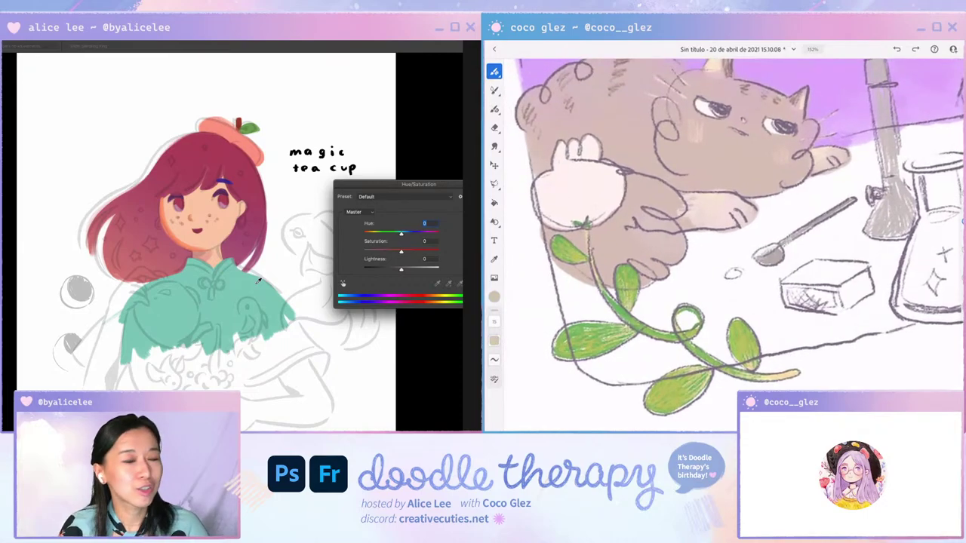
{"action": "left_click", "coordinate": [494, 296]}
{"action": "left_click_drag", "start_coordinate": [590, 146], "coordinate": [592, 165]}
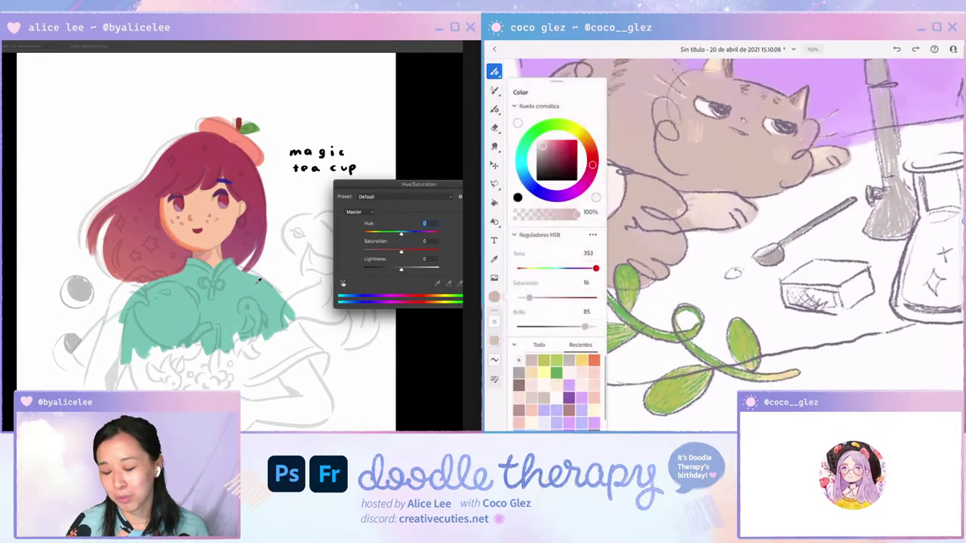
{"action": "left_click", "coordinate": [549, 140]}
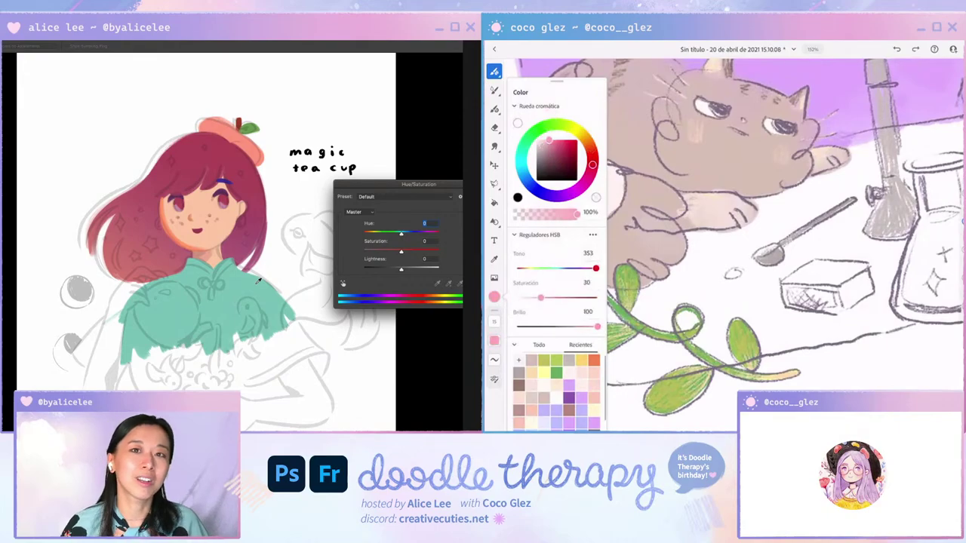
{"action": "left_click_drag", "start_coordinate": [593, 165], "coordinate": [591, 171]}
{"action": "left_click", "coordinate": [494, 297]}
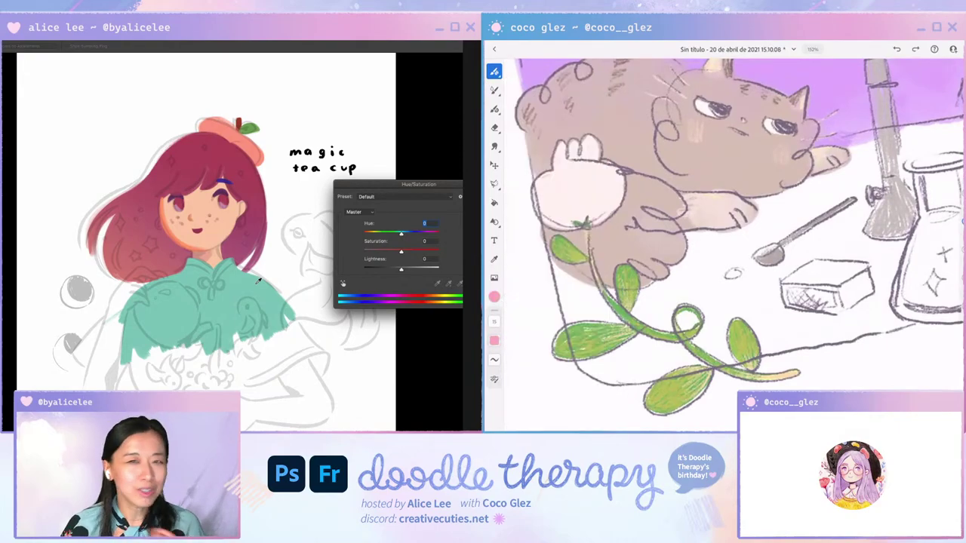
{"action": "left_click_drag", "start_coordinate": [605, 214], "coordinate": [619, 195]}
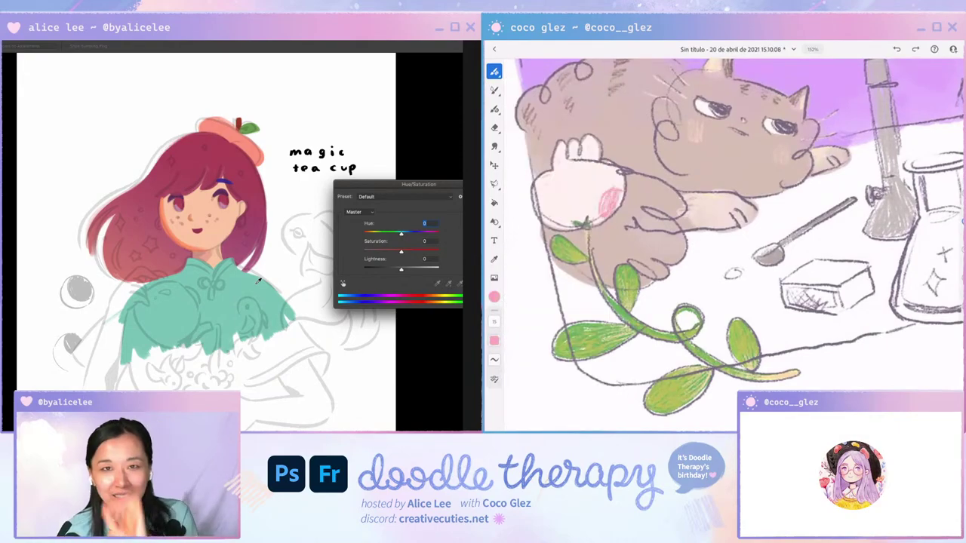
{"action": "mouse_move", "coordinate": [546, 202]}
{"action": "left_mouse_down"}
{"action": "mouse_move", "coordinate": [556, 221]}
{"action": "mouse_move", "coordinate": [544, 218]}
{"action": "mouse_move", "coordinate": [555, 225]}
{"action": "left_mouse_up"}
Sample the background's lilac and paint the flask's liquid with a live brush, starting from its left part.
{"action": "scroll", "coordinate": [733, 245], "scroll_direction": "down", "scroll_amount": 2}
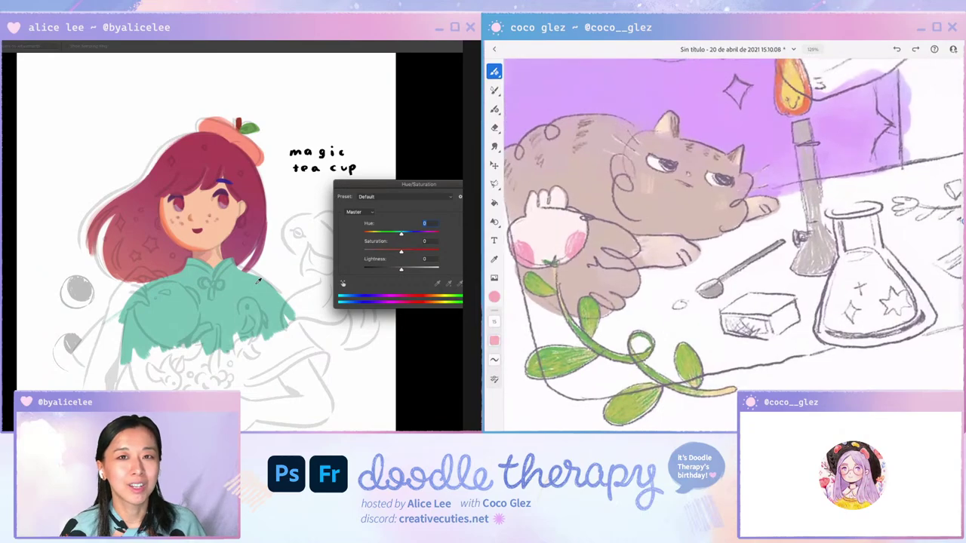
{"action": "scroll", "coordinate": [733, 246], "scroll_direction": "right", "scroll_amount": 2}
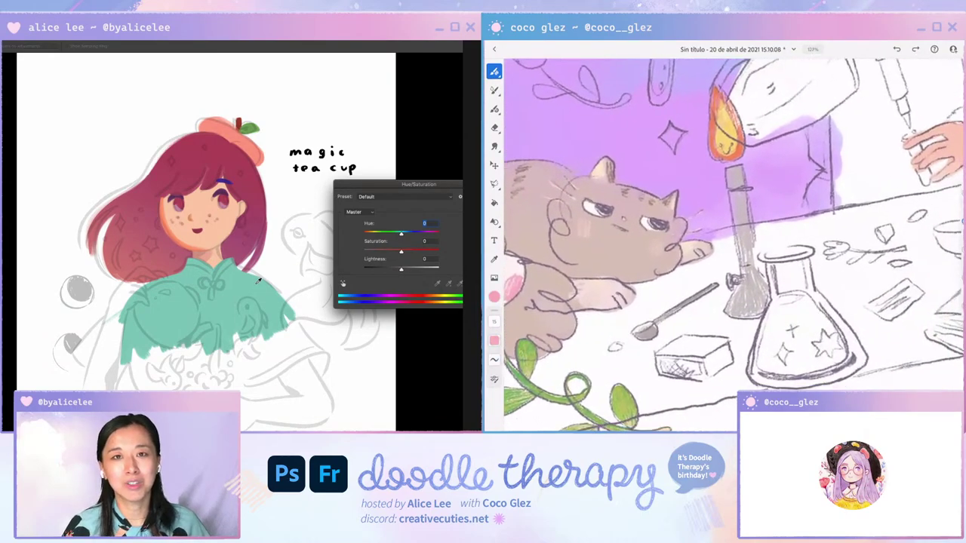
{"action": "scroll", "coordinate": [734, 245], "scroll_direction": "right", "scroll_amount": 1}
{"action": "left_click", "coordinate": [729, 111]}
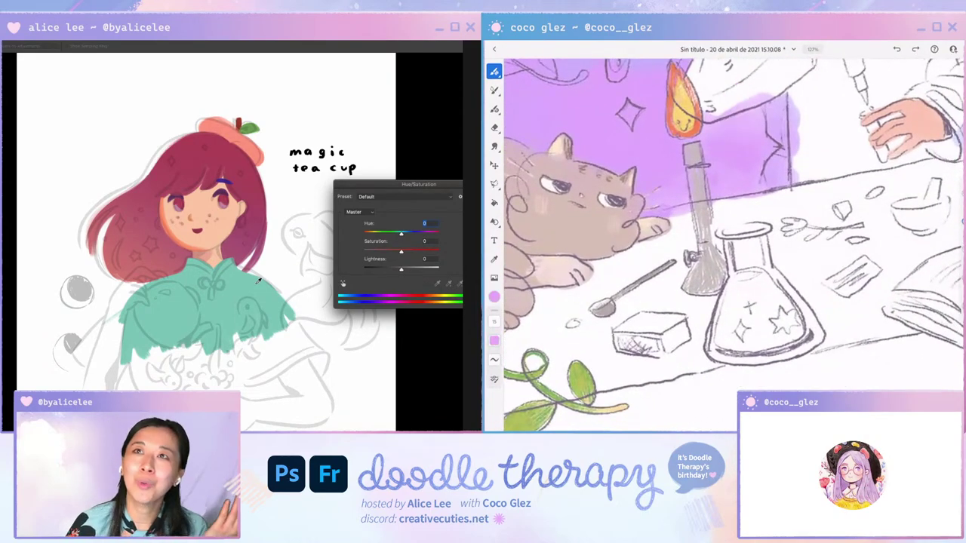
{"action": "left_click", "coordinate": [495, 91]}
{"action": "mouse_move", "coordinate": [733, 314]}
{"action": "left_mouse_down"}
{"action": "mouse_move", "coordinate": [737, 332]}
{"action": "mouse_move", "coordinate": [736, 310]}
{"action": "mouse_move", "coordinate": [742, 326]}
{"action": "mouse_move", "coordinate": [729, 347]}
{"action": "mouse_move", "coordinate": [738, 345]}
{"action": "mouse_move", "coordinate": [723, 311]}
{"action": "mouse_move", "coordinate": [729, 288]}
{"action": "mouse_move", "coordinate": [754, 278]}
{"action": "mouse_move", "coordinate": [740, 299]}
{"action": "mouse_move", "coordinate": [747, 320]}
{"action": "left_mouse_up"}
{"action": "mouse_move", "coordinate": [757, 285]}
{"action": "left_mouse_down"}
{"action": "mouse_move", "coordinate": [752, 336]}
{"action": "mouse_move", "coordinate": [762, 345]}
{"action": "left_mouse_up"}
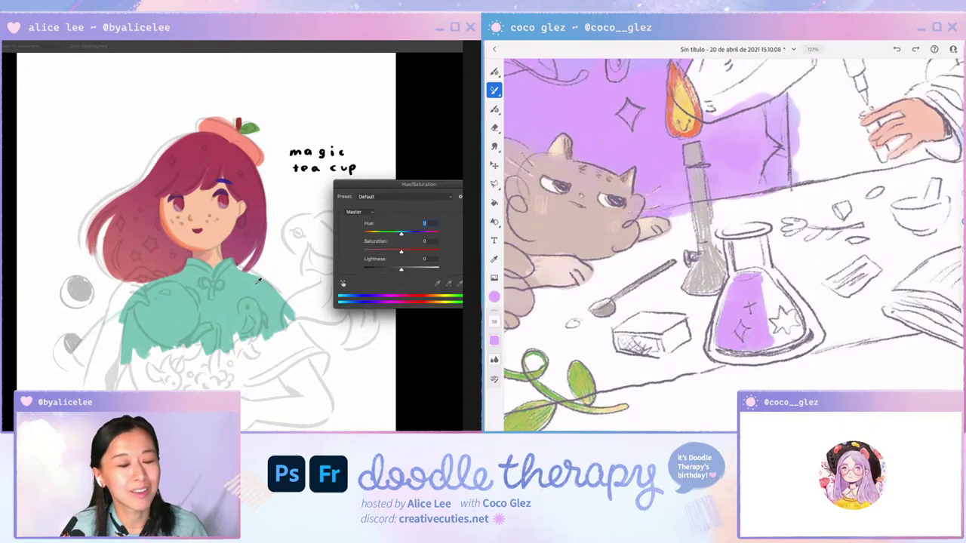
Set the brush to magenta with hue 297, saturation 48 and brightness 99, and blend it into the right part of the flask's liquid.
{"action": "left_click", "coordinate": [494, 296]}
{"action": "left_click", "coordinate": [556, 142]}
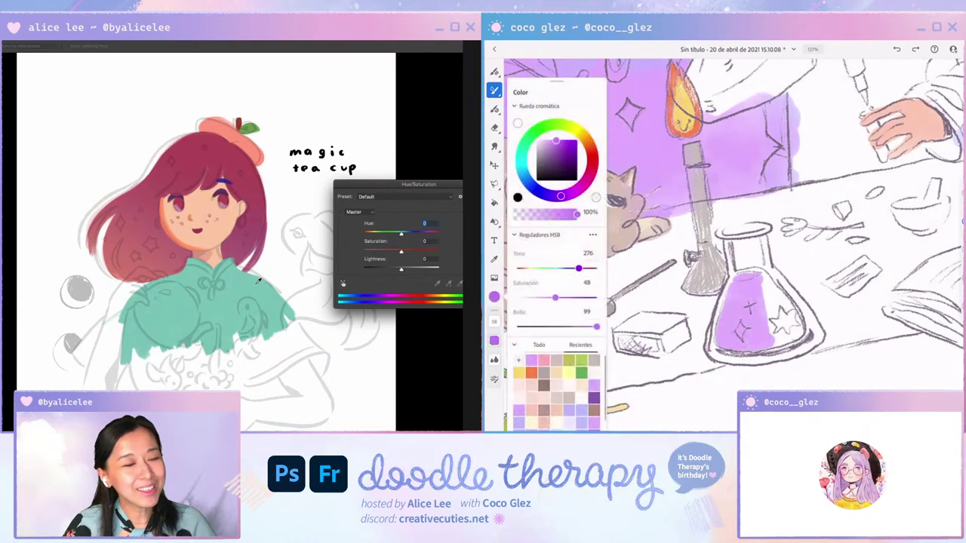
{"action": "left_click", "coordinate": [570, 193]}
{"action": "left_click", "coordinate": [766, 320]}
{"action": "mouse_move", "coordinate": [765, 327]}
{"action": "left_mouse_down"}
{"action": "mouse_move", "coordinate": [776, 295]}
{"action": "mouse_move", "coordinate": [756, 272]}
{"action": "mouse_move", "coordinate": [785, 308]}
{"action": "mouse_move", "coordinate": [783, 330]}
{"action": "left_mouse_up"}
Lower the magenta's saturation slightly and fill the remaining right edge of the flask's liquid.
{"action": "left_click", "coordinate": [495, 296]}
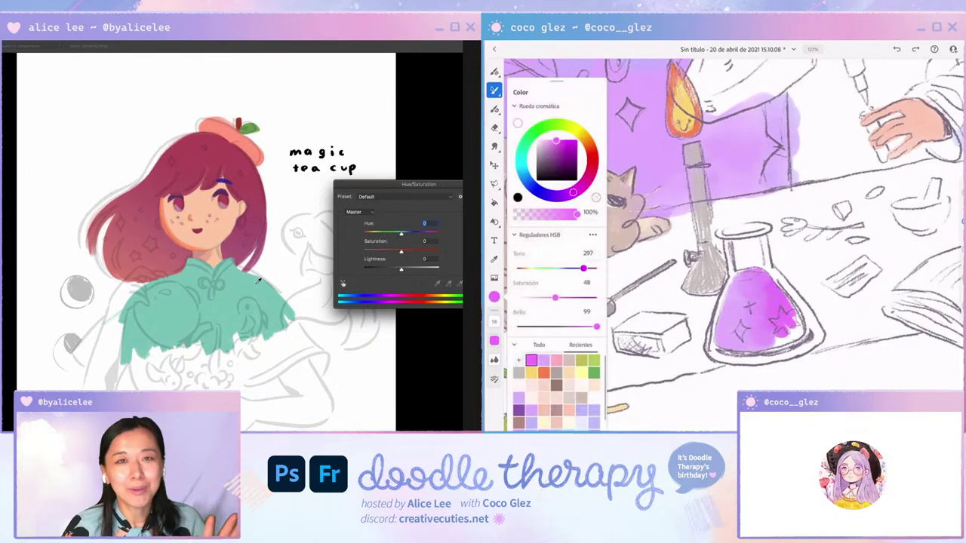
{"action": "left_click_drag", "start_coordinate": [555, 297], "coordinate": [550, 297]}
{"action": "left_click", "coordinate": [494, 296]}
{"action": "mouse_move", "coordinate": [782, 337]}
{"action": "left_mouse_down"}
{"action": "mouse_move", "coordinate": [799, 320]}
{"action": "mouse_move", "coordinate": [800, 329]}
{"action": "left_mouse_up"}
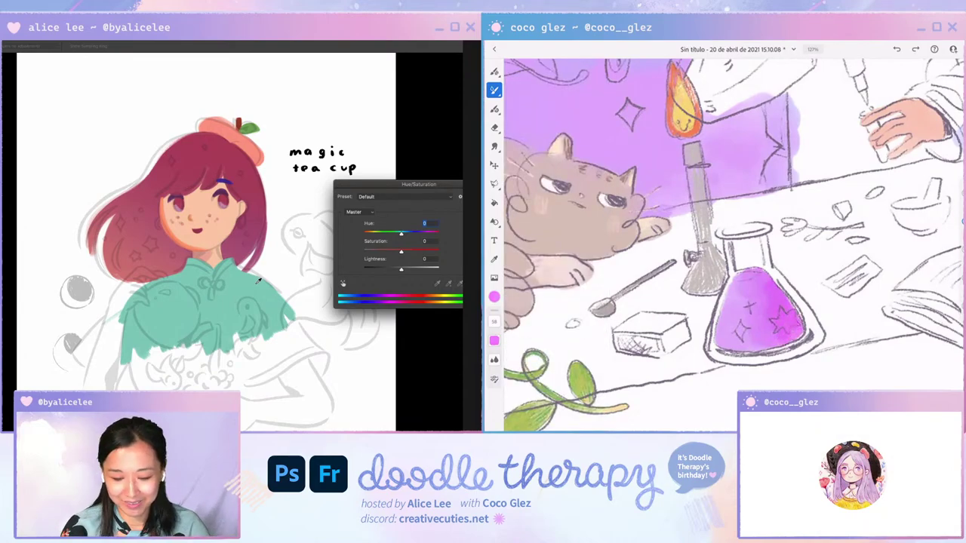
Darken the girl's teal top with two Hue/Saturation adjustments, and choose a mint pixel brush for the flask's glass in Fresco.
{"action": "left_click_drag", "start_coordinate": [402, 270], "coordinate": [407, 236]}
{"action": "left_click", "coordinate": [495, 72]}
{"action": "key", "text": "Return"}
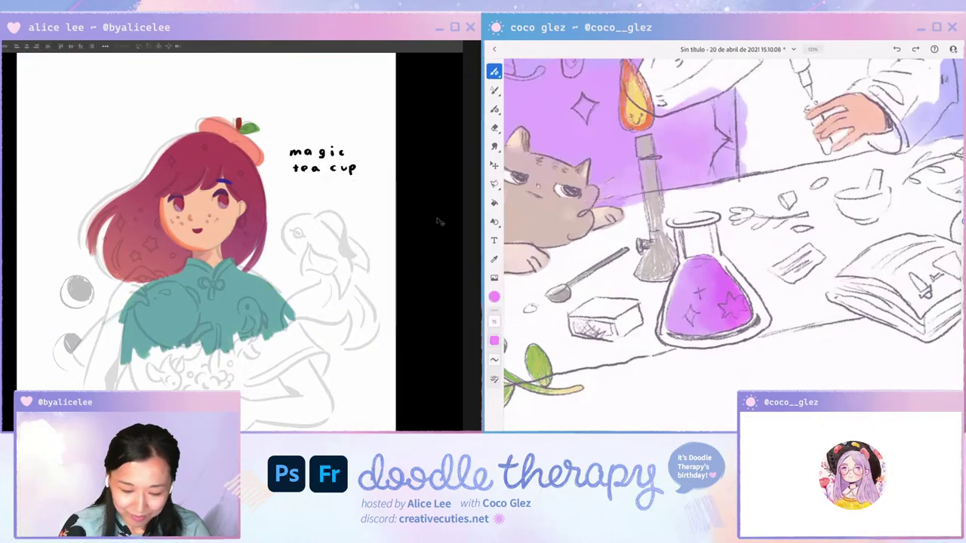
{"action": "left_click", "coordinate": [494, 297]}
{"action": "key", "text": "super+u"}
{"action": "mouse_move", "coordinate": [401, 270]}
{"action": "left_mouse_down"}
{"action": "mouse_move", "coordinate": [391, 272]}
{"action": "mouse_move", "coordinate": [400, 271]}
{"action": "left_mouse_up"}
{"action": "key", "text": "Return"}
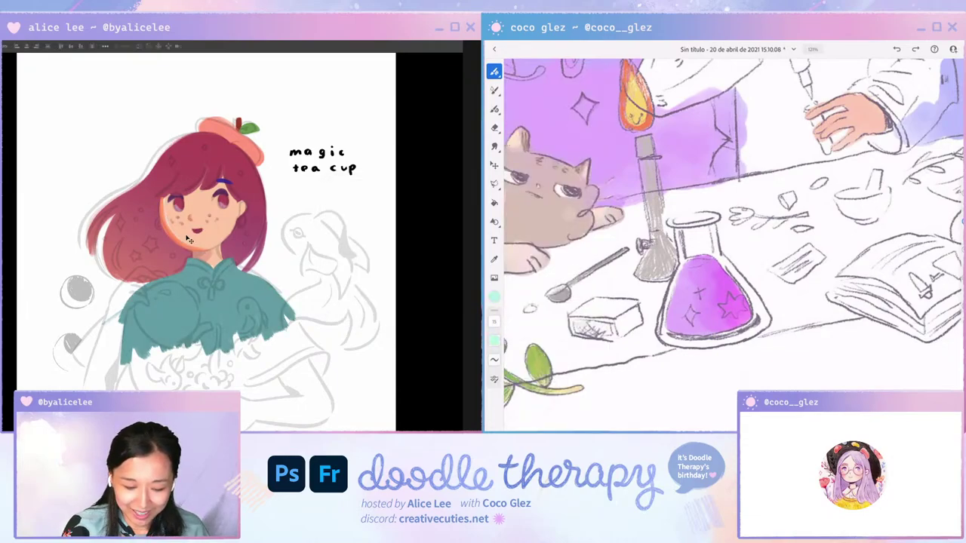
Set the lightness of the girl's freckles to -10 and raise their saturation with Hue/Saturation.
{"action": "key", "text": "ctrl+u"}
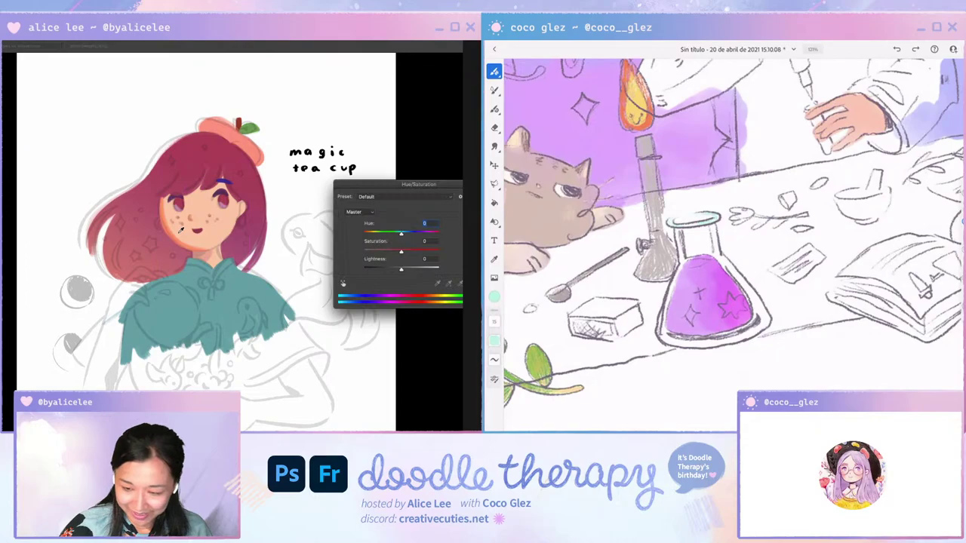
{"action": "left_click_drag", "start_coordinate": [401, 269], "coordinate": [398, 270]}
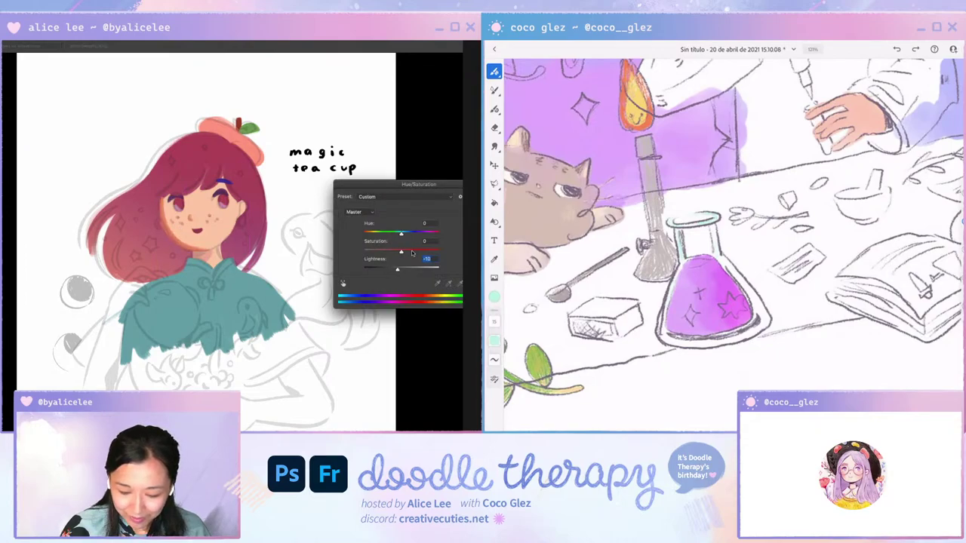
{"action": "left_click", "coordinate": [412, 252]}
{"action": "key", "text": "Return"}
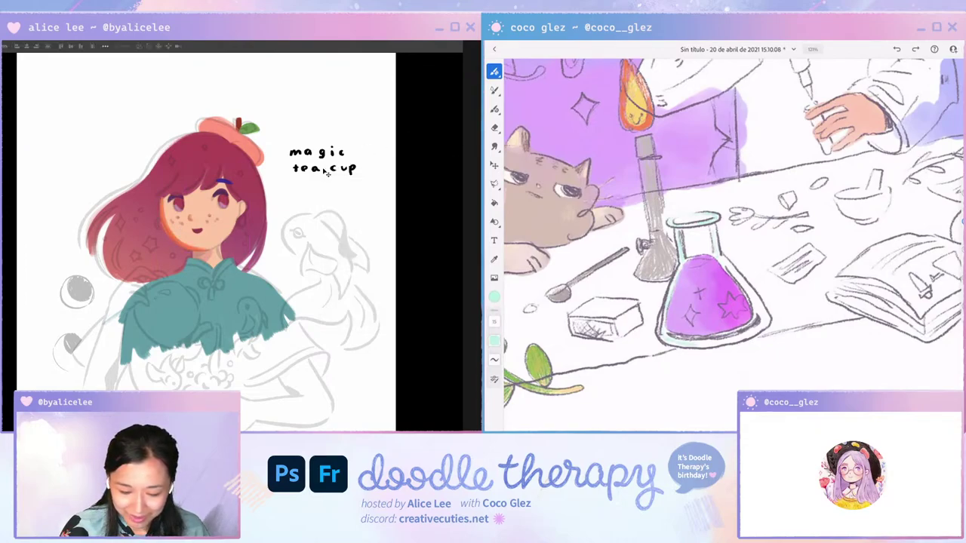
Recolour the girl's blue eyebrow dark maroon with a sampled colour and the Gradient tool.
{"action": "key", "text": "ctrl+plus"}
{"action": "key", "text": "ctrl+plus"}
{"action": "key", "text": "ctrl+plus"}
{"action": "key", "text": "ctrl+minus"}
{"action": "key", "text": "ctrl+minus"}
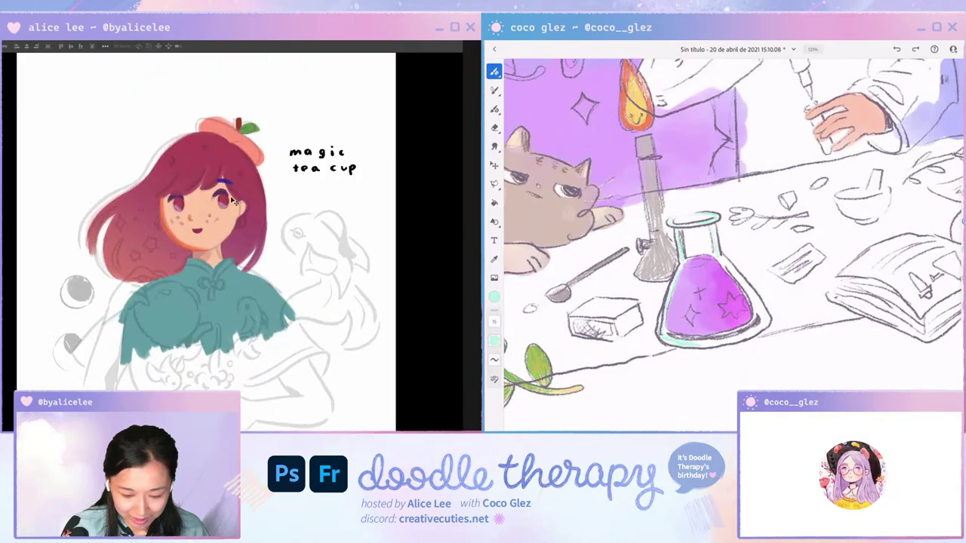
{"action": "mouse_move", "coordinate": [240, 219]}
{"action": "left_mouse_down"}
{"action": "mouse_move", "coordinate": [390, 283]}
{"action": "mouse_move", "coordinate": [420, 317]}
{"action": "mouse_move", "coordinate": [350, 296]}
{"action": "mouse_move", "coordinate": [350, 316]}
{"action": "left_mouse_up"}
{"action": "mouse_move", "coordinate": [330, 284]}
{"action": "left_mouse_down"}
{"action": "mouse_move", "coordinate": [255, 197]}
{"action": "mouse_move", "coordinate": [228, 181]}
{"action": "left_mouse_up"}
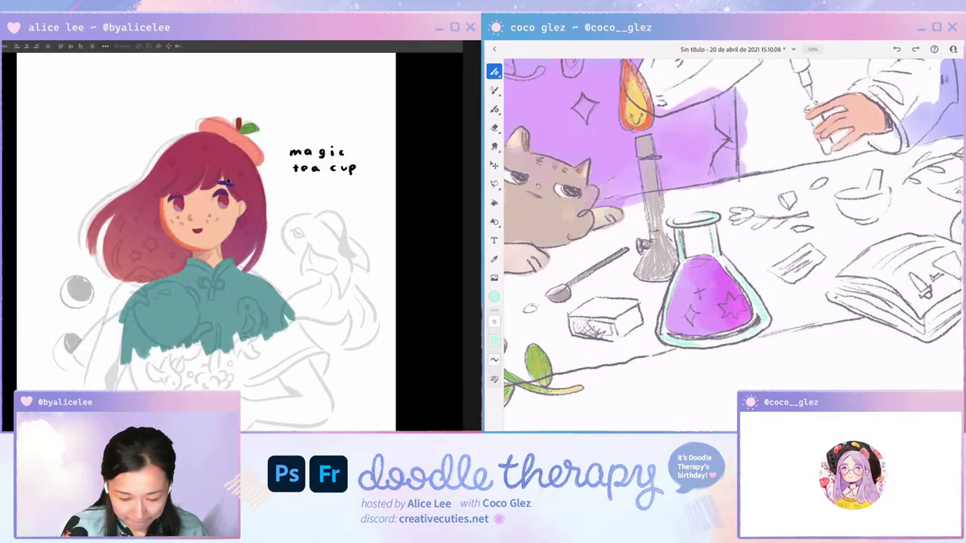
{"action": "key", "text": "i"}
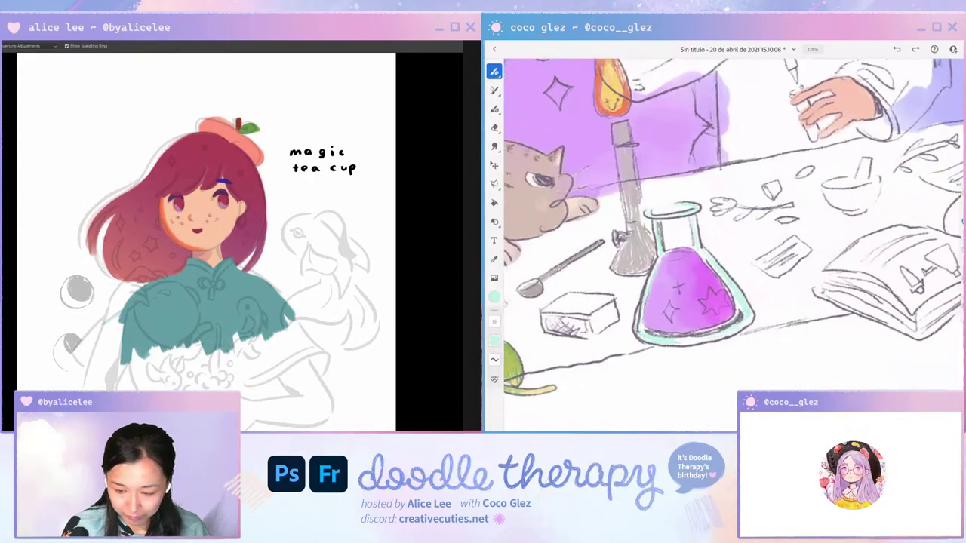
{"action": "key", "text": "g"}
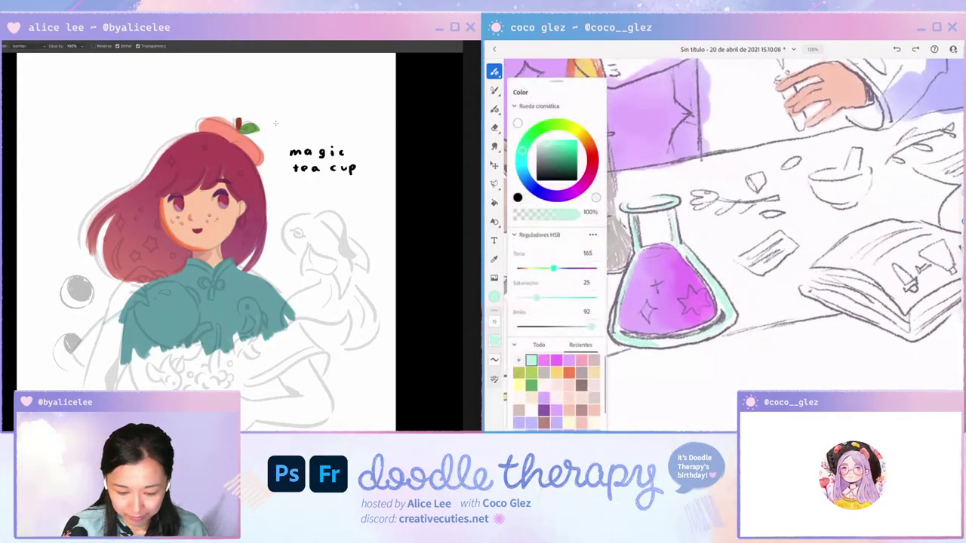
Set the Fresco brush colour to a muted green with hue 131, saturation 29 and brightness 66.
{"action": "left_click", "coordinate": [548, 154]}
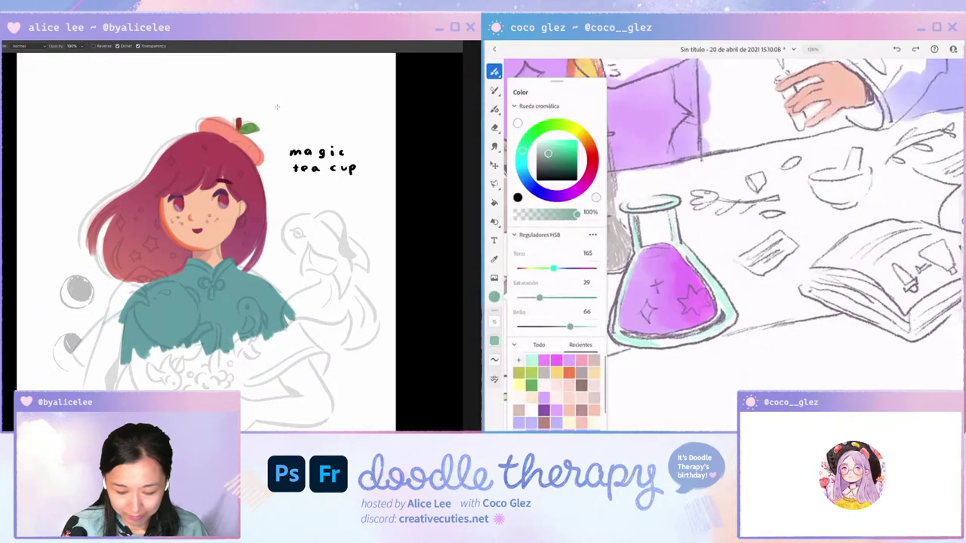
{"action": "left_click", "coordinate": [533, 133]}
Create a new normal-mode layer at 100% opacity for the details on the girl's teal top.
{"action": "key", "text": "r"}
{"action": "left_click_drag", "start_coordinate": [317, 345], "coordinate": [353, 208]}
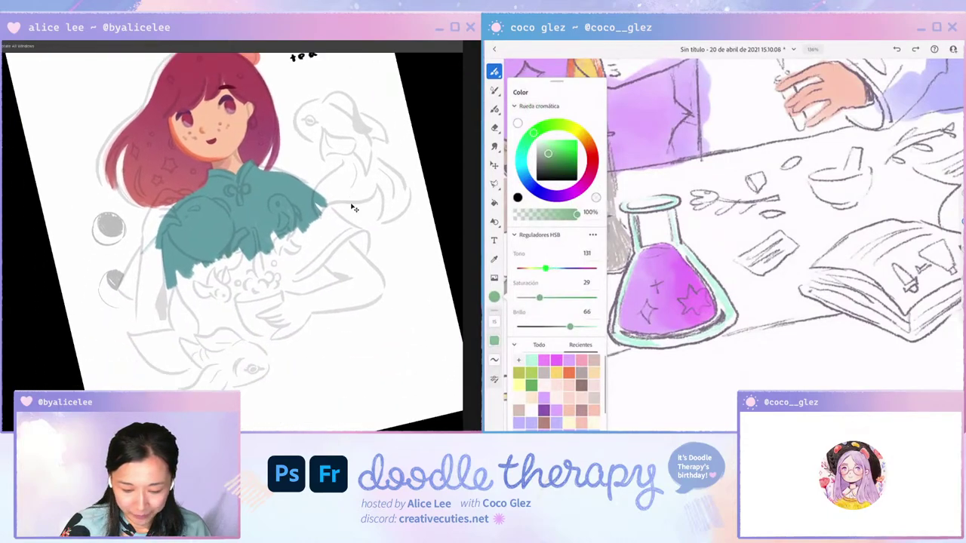
{"action": "key", "text": "ctrl+plus"}
{"action": "left_click_drag", "start_coordinate": [345, 278], "coordinate": [349, 222]}
{"action": "left_click_drag", "start_coordinate": [179, 199], "coordinate": [262, 198]}
{"action": "key", "text": "ctrl+z"}
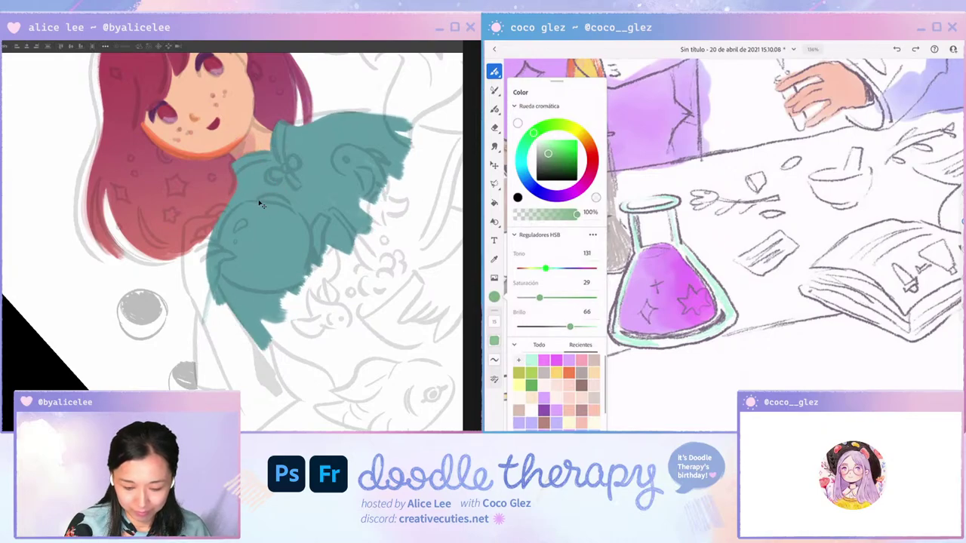
{"action": "key", "text": "ctrl+shift+n"}
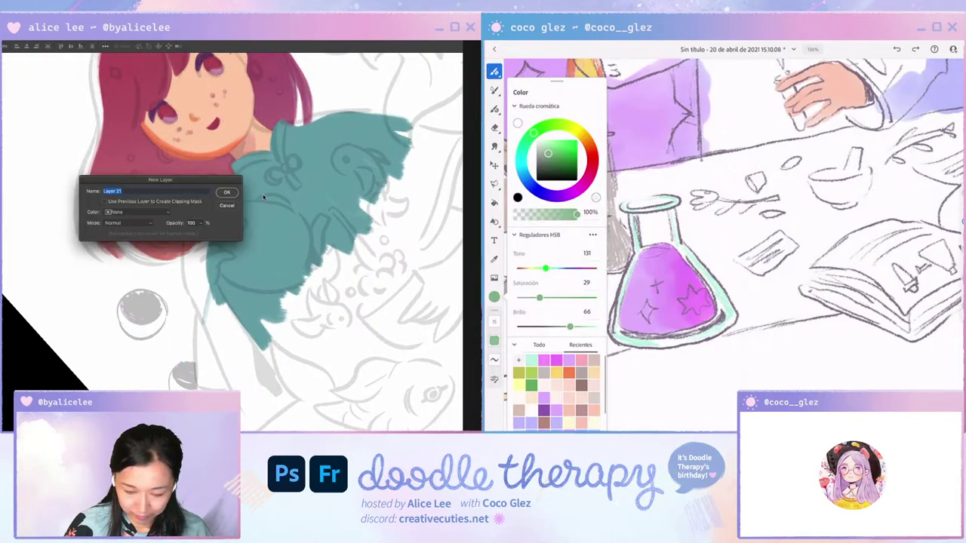
{"action": "key", "text": "Return"}
Paint a dark teal outline around the sketched round shape on the top's shoulder, redoing the first stroke.
{"action": "key", "text": "r"}
{"action": "left_click_drag", "start_coordinate": [286, 337], "coordinate": [334, 271]}
{"action": "left_click_drag", "start_coordinate": [265, 141], "coordinate": [272, 171]}
{"action": "left_click", "coordinate": [267, 170], "text": "alt"}
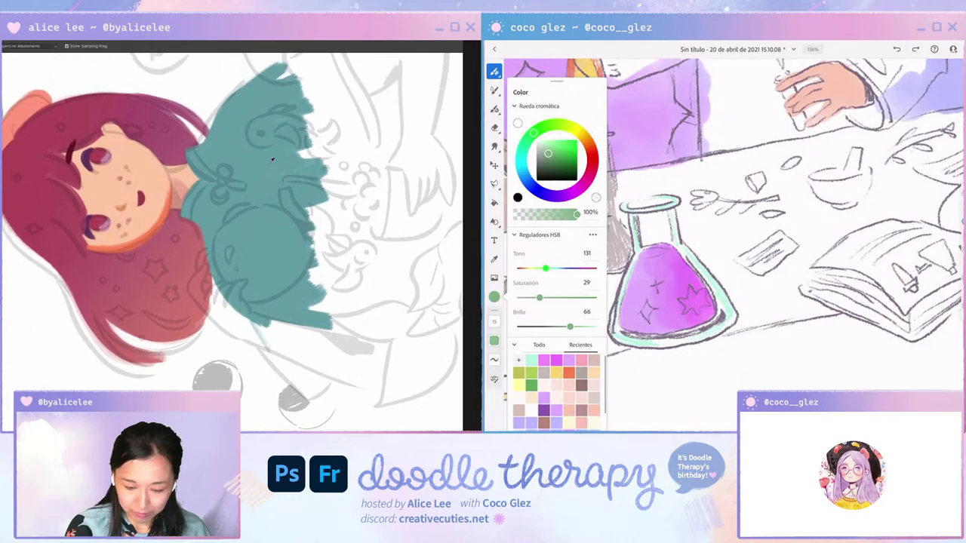
{"action": "left_click_drag", "start_coordinate": [236, 227], "coordinate": [240, 285]}
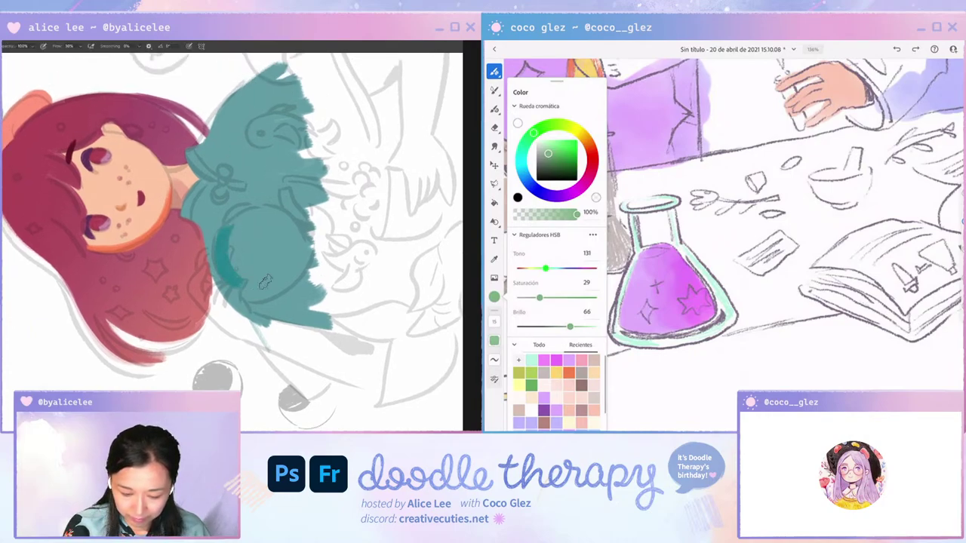
{"action": "key", "text": "ctrl+z"}
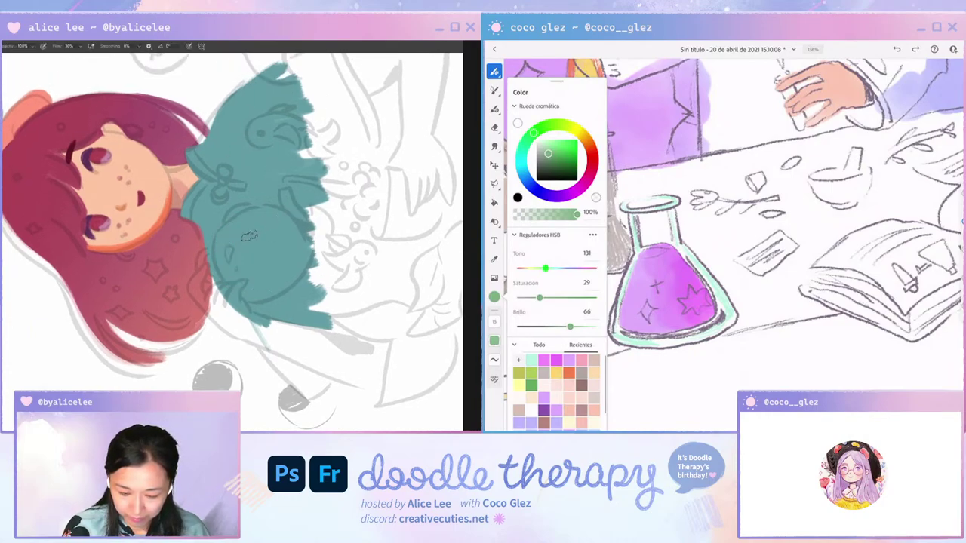
{"action": "mouse_move", "coordinate": [249, 226]}
{"action": "left_mouse_down"}
{"action": "mouse_move", "coordinate": [224, 279]}
{"action": "mouse_move", "coordinate": [264, 295]}
{"action": "left_mouse_up"}
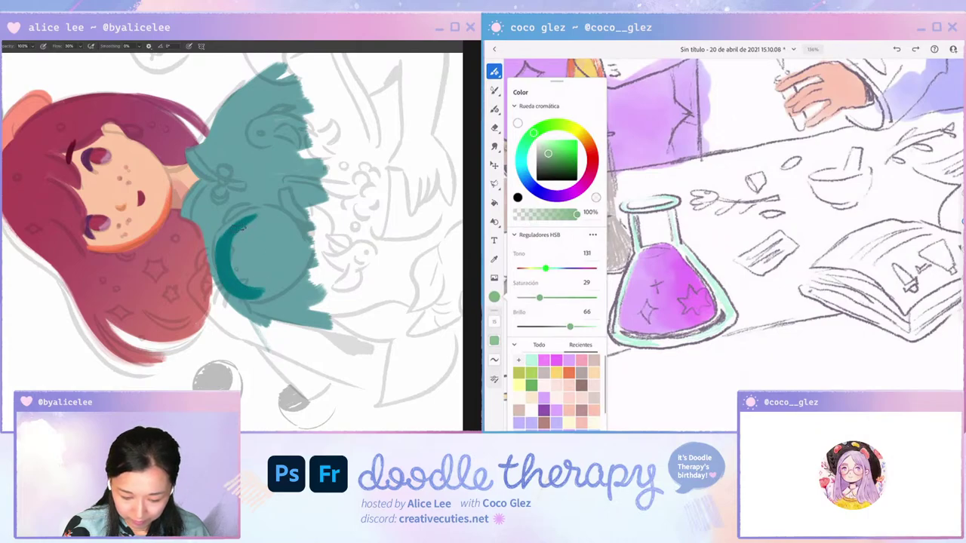
{"action": "mouse_move", "coordinate": [246, 224]}
{"action": "left_mouse_down"}
{"action": "mouse_move", "coordinate": [290, 222]}
{"action": "mouse_move", "coordinate": [297, 280]}
{"action": "left_mouse_up"}
Fill the round shape on the top solid dark teal and even out its edge.
{"action": "key", "text": "r"}
{"action": "mouse_move", "coordinate": [332, 260]}
{"action": "left_mouse_down"}
{"action": "mouse_move", "coordinate": [315, 333]}
{"action": "mouse_move", "coordinate": [230, 351]}
{"action": "left_mouse_up"}
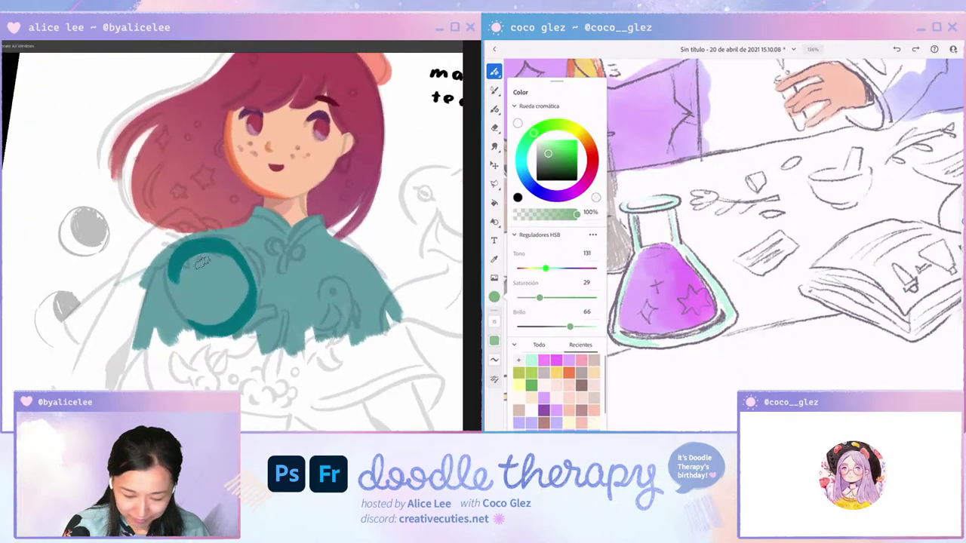
{"action": "mouse_move", "coordinate": [187, 266]}
{"action": "left_mouse_down"}
{"action": "mouse_move", "coordinate": [219, 328]}
{"action": "mouse_move", "coordinate": [173, 268]}
{"action": "mouse_move", "coordinate": [221, 326]}
{"action": "mouse_move", "coordinate": [210, 314]}
{"action": "mouse_move", "coordinate": [224, 317]}
{"action": "mouse_move", "coordinate": [241, 297]}
{"action": "mouse_move", "coordinate": [236, 258]}
{"action": "mouse_move", "coordinate": [246, 287]}
{"action": "left_mouse_up"}
{"action": "key", "text": "r"}
{"action": "mouse_move", "coordinate": [281, 328]}
{"action": "left_mouse_down"}
{"action": "mouse_move", "coordinate": [357, 201]}
{"action": "mouse_move", "coordinate": [222, 196]}
{"action": "left_mouse_up"}
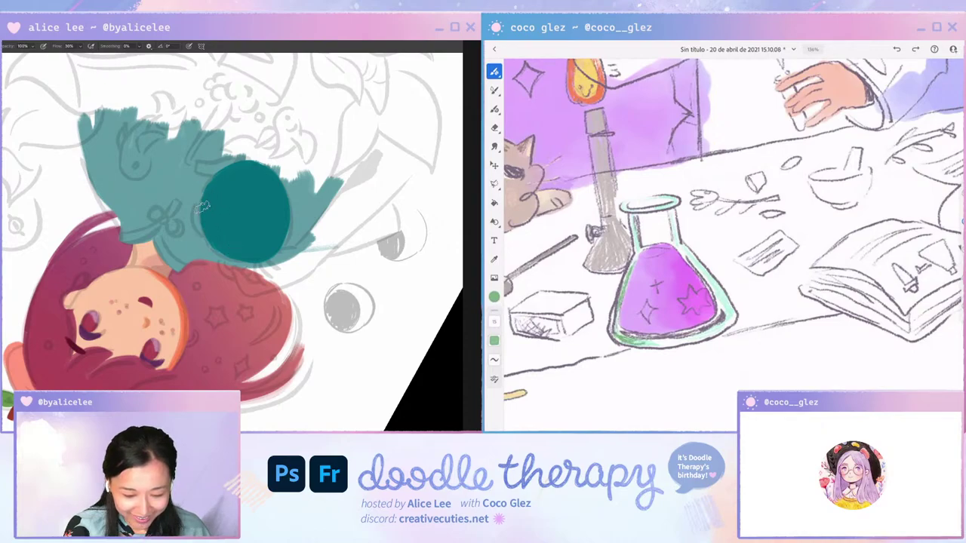
{"action": "left_click_drag", "start_coordinate": [202, 207], "coordinate": [218, 209]}
{"action": "key", "text": "Escape"}
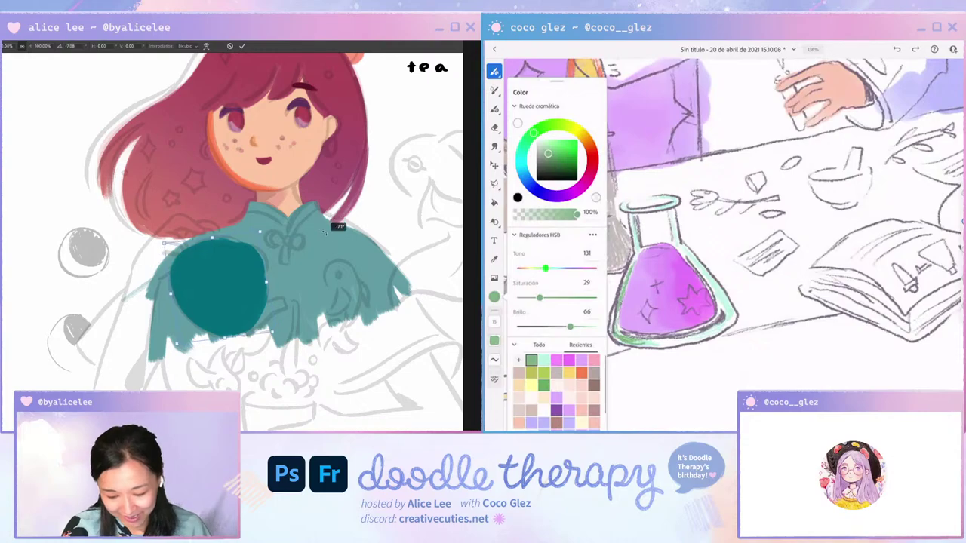
Rotate the round dark teal shape slightly and paint a curved teapot handle onto its side.
{"action": "key", "text": "t"}
{"action": "key", "text": "b"}
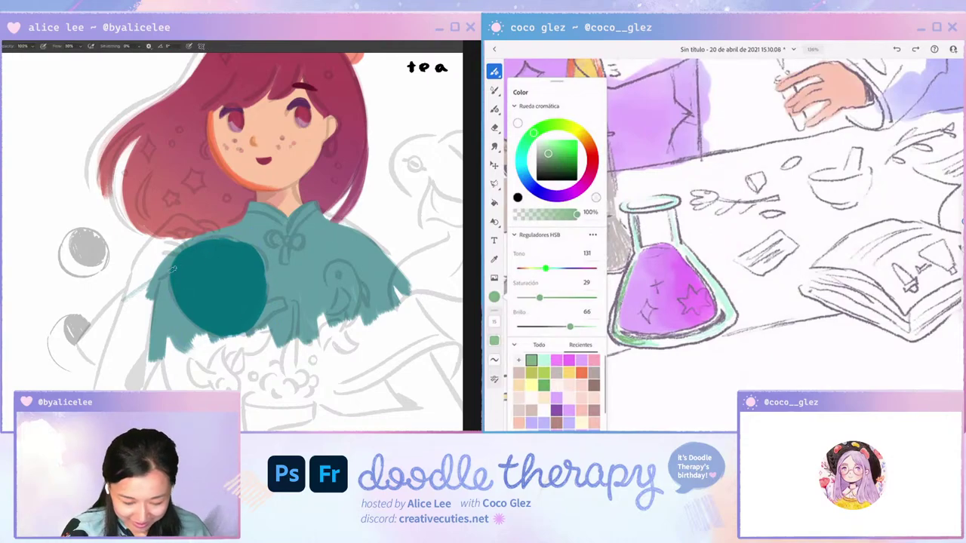
{"action": "key", "text": "r"}
{"action": "left_click_drag", "start_coordinate": [196, 318], "coordinate": [166, 266]}
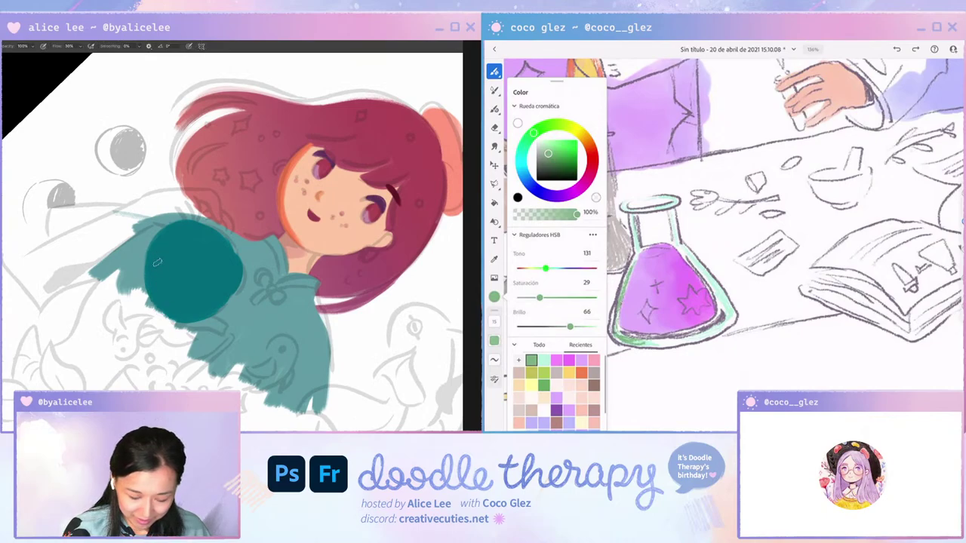
{"action": "key", "text": "Escape"}
{"action": "mouse_move", "coordinate": [159, 303]}
{"action": "left_mouse_down"}
{"action": "mouse_move", "coordinate": [170, 318]}
{"action": "mouse_move", "coordinate": [263, 294]}
{"action": "left_mouse_up"}
{"action": "key", "text": "r"}
{"action": "key", "text": "b"}
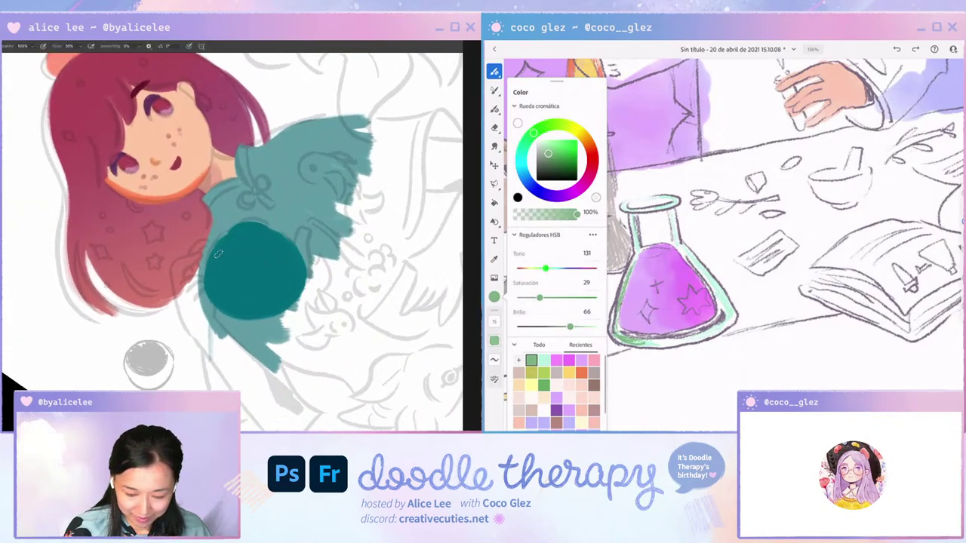
{"action": "left_click_drag", "start_coordinate": [214, 248], "coordinate": [203, 283]}
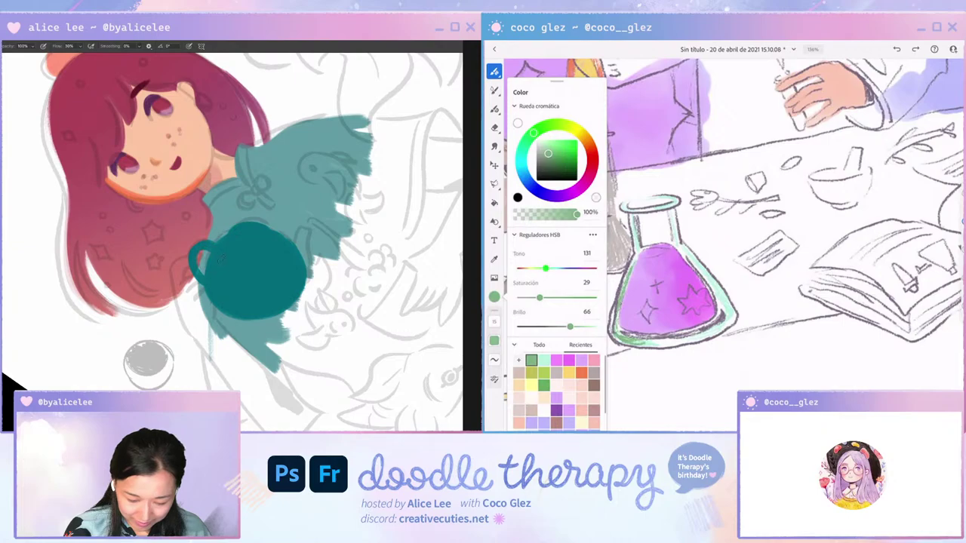
Strengthen the end of the handle where it joins the teapot body with dark teal.
{"action": "key", "text": "r"}
{"action": "left_click_drag", "start_coordinate": [246, 332], "coordinate": [322, 235]}
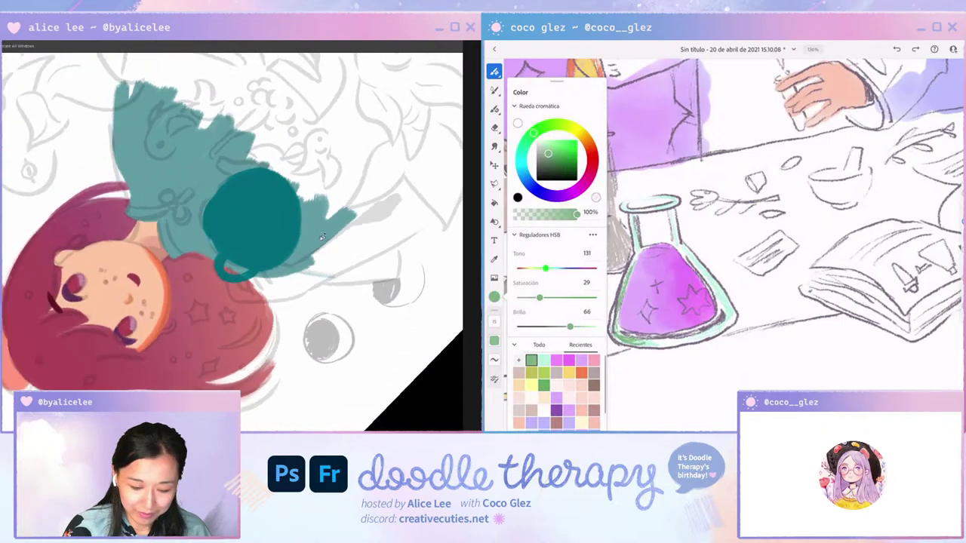
{"action": "left_click_drag", "start_coordinate": [216, 265], "coordinate": [224, 259]}
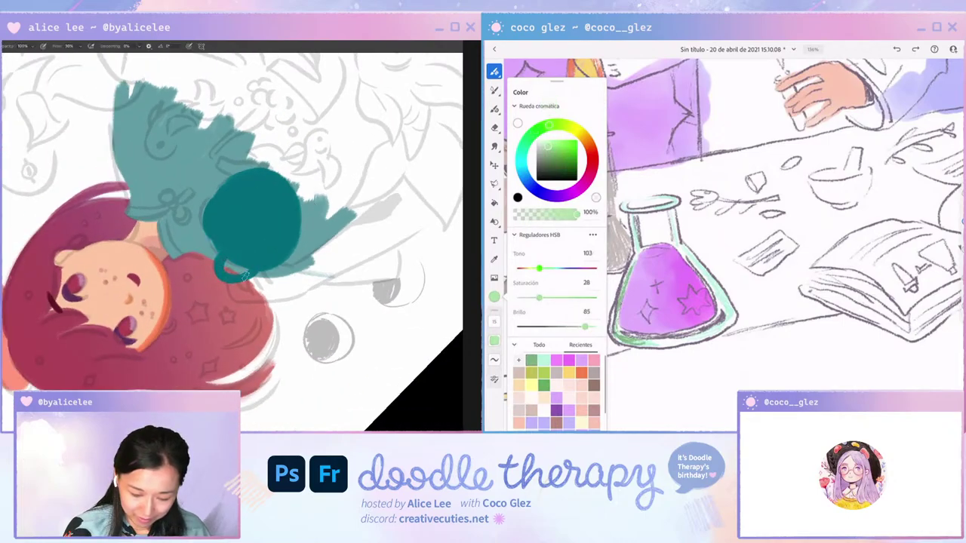
{"action": "key", "text": "r"}
{"action": "left_click_drag", "start_coordinate": [336, 254], "coordinate": [335, 259]}
{"action": "key", "text": "Escape"}
{"action": "key", "text": "ctrl+plus"}
{"action": "key", "text": "ctrl+plus"}
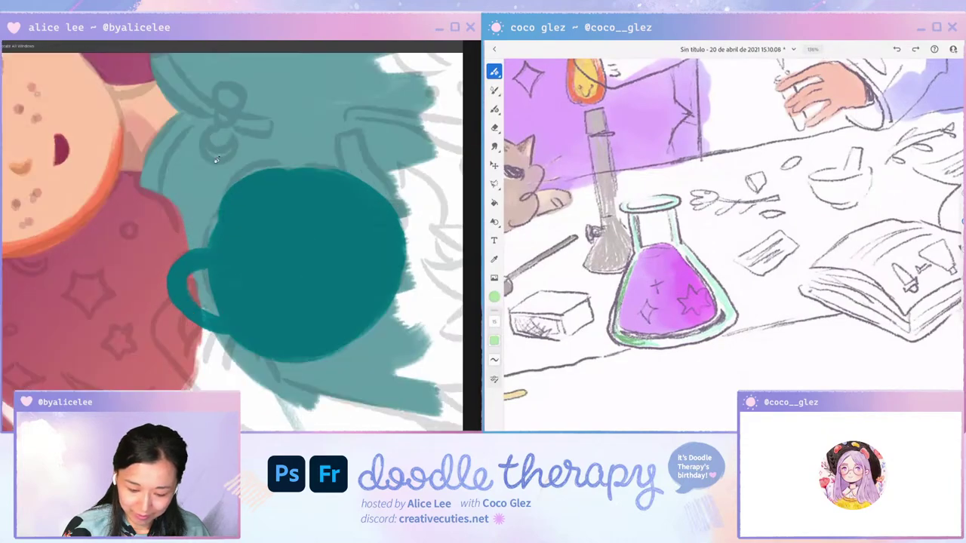
Refine the handle's inner opening and lower curve so it blends smoothly into the teapot body.
{"action": "key", "text": "b"}
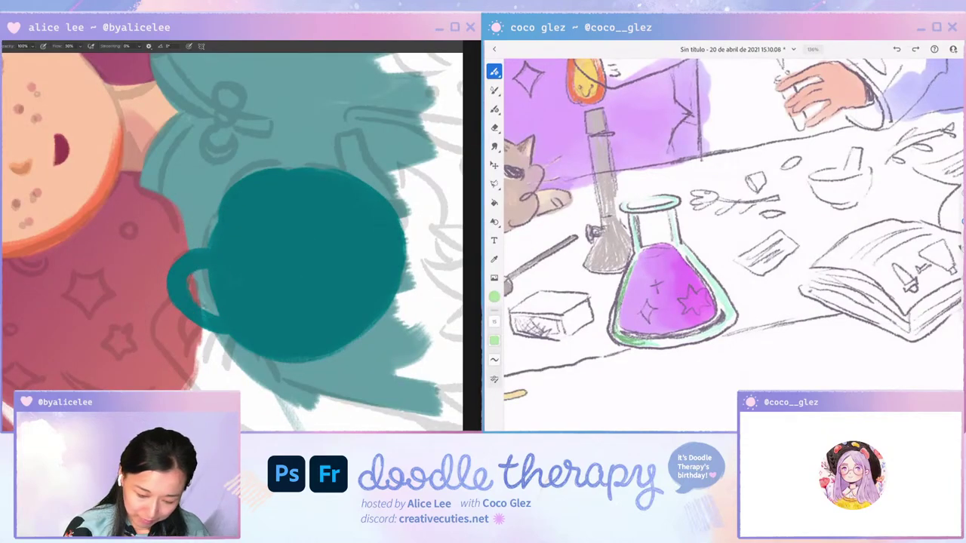
{"action": "key", "text": "r"}
{"action": "left_click_drag", "start_coordinate": [294, 322], "coordinate": [262, 338]}
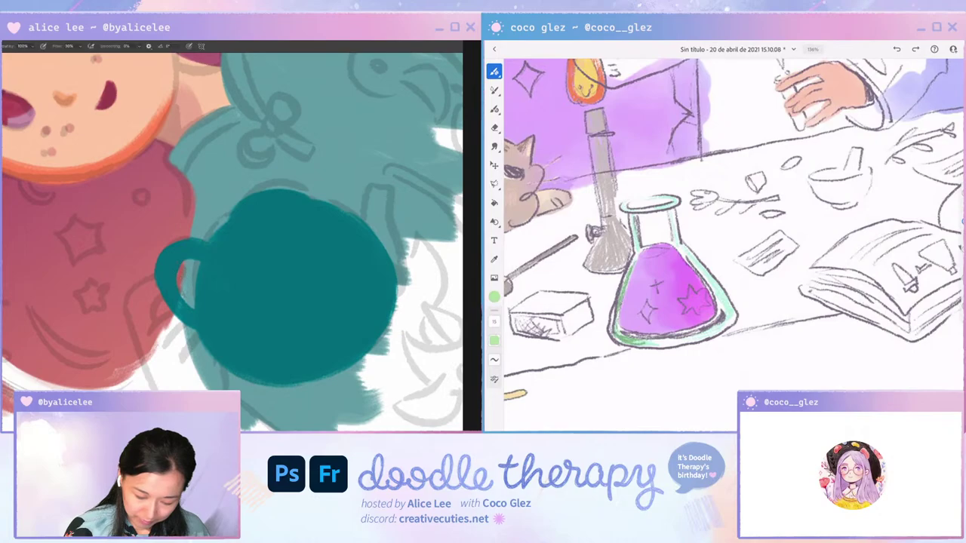
{"action": "left_click_drag", "start_coordinate": [181, 287], "coordinate": [190, 306]}
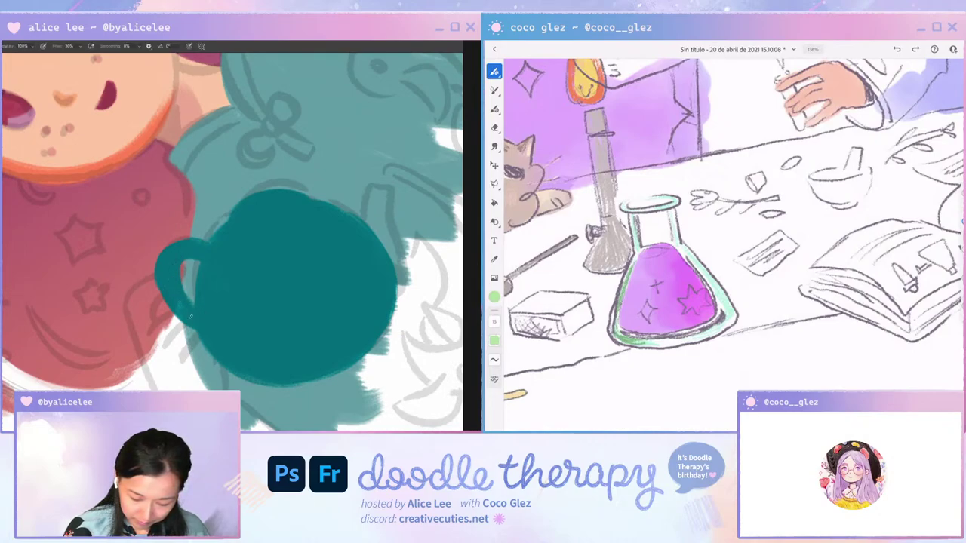
{"action": "key", "text": "e"}
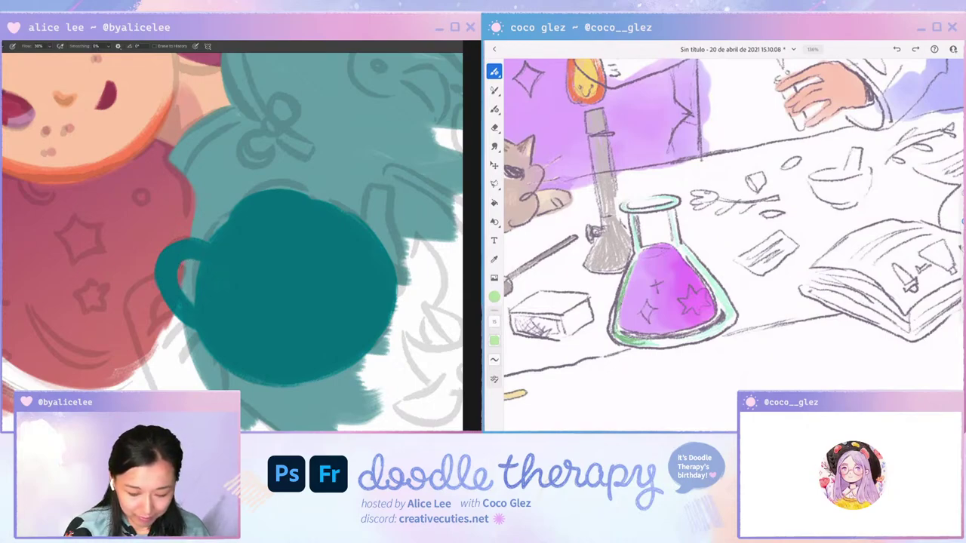
{"action": "key", "text": "b"}
{"action": "left_click_drag", "start_coordinate": [161, 298], "coordinate": [184, 326]}
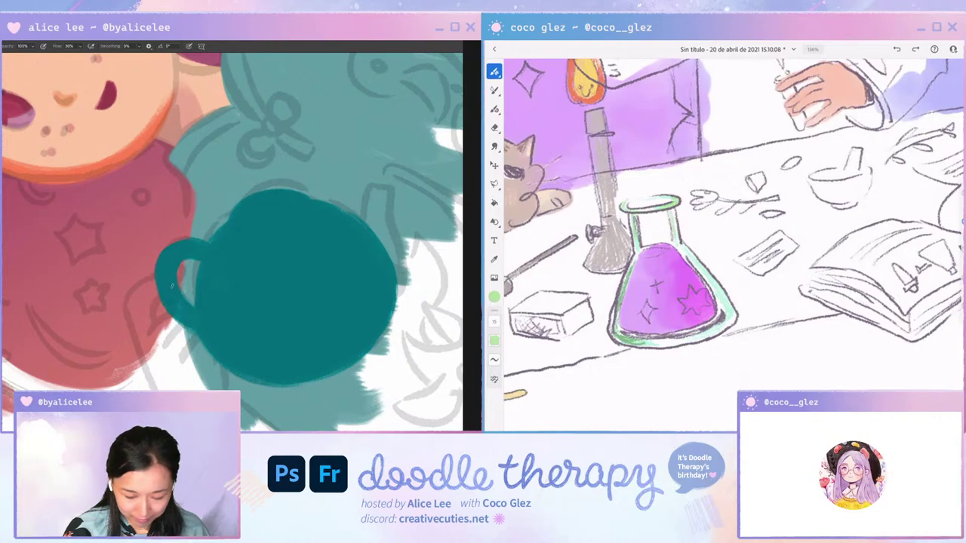
{"action": "key", "text": "Escape"}
{"action": "key", "text": "r"}
{"action": "left_click_drag", "start_coordinate": [291, 284], "coordinate": [297, 210]}
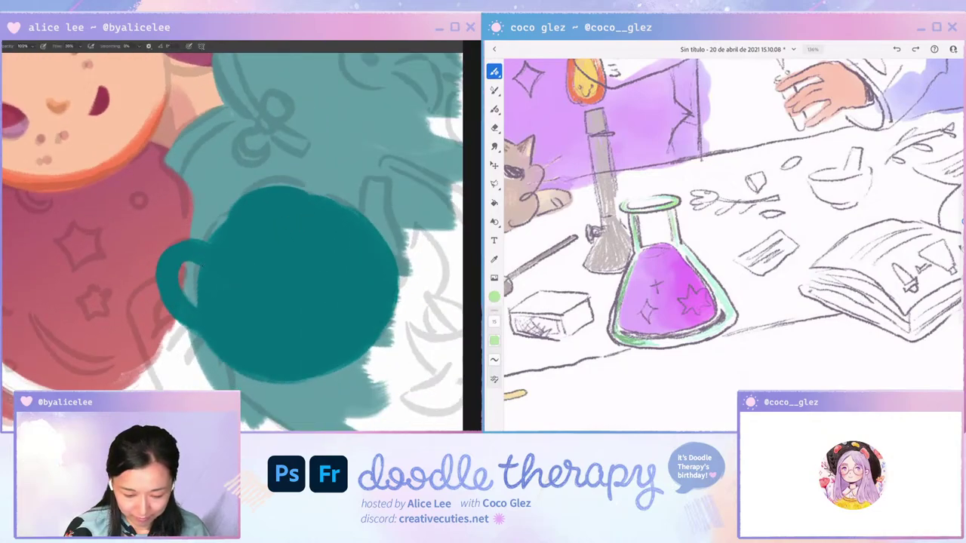
Outline a spout on the side of the teapot opposite the handle and fill it with dark teal.
{"action": "key", "text": "space"}
{"action": "left_click_drag", "start_coordinate": [353, 184], "coordinate": [297, 161]}
{"action": "key", "text": "r"}
{"action": "mouse_move", "coordinate": [349, 188]}
{"action": "left_mouse_down"}
{"action": "mouse_move", "coordinate": [345, 177]}
{"action": "mouse_move", "coordinate": [321, 182]}
{"action": "mouse_move", "coordinate": [352, 141]}
{"action": "mouse_move", "coordinate": [338, 126]}
{"action": "left_mouse_up"}
{"action": "key", "text": "b"}
{"action": "left_click_drag", "start_coordinate": [207, 160], "coordinate": [212, 188]}
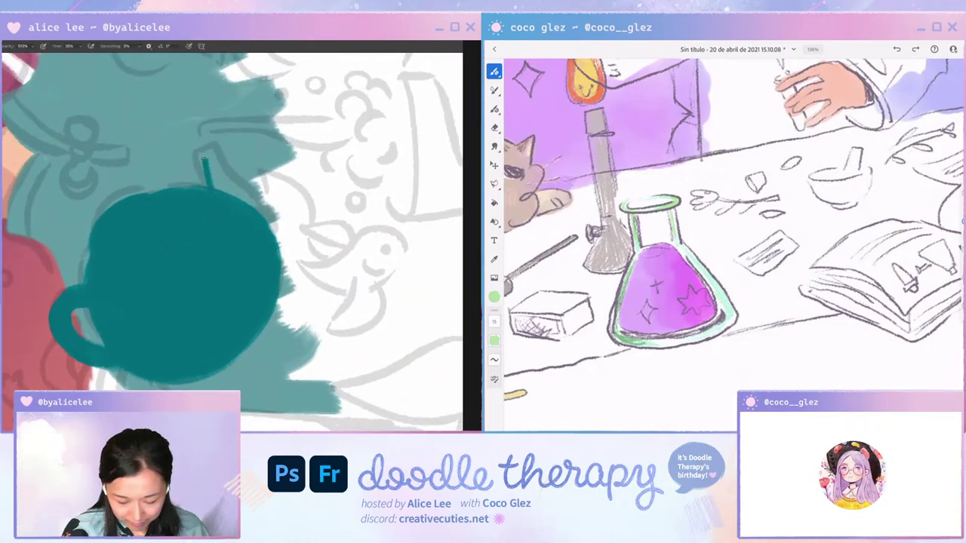
{"action": "left_click_drag", "start_coordinate": [218, 152], "coordinate": [275, 225]}
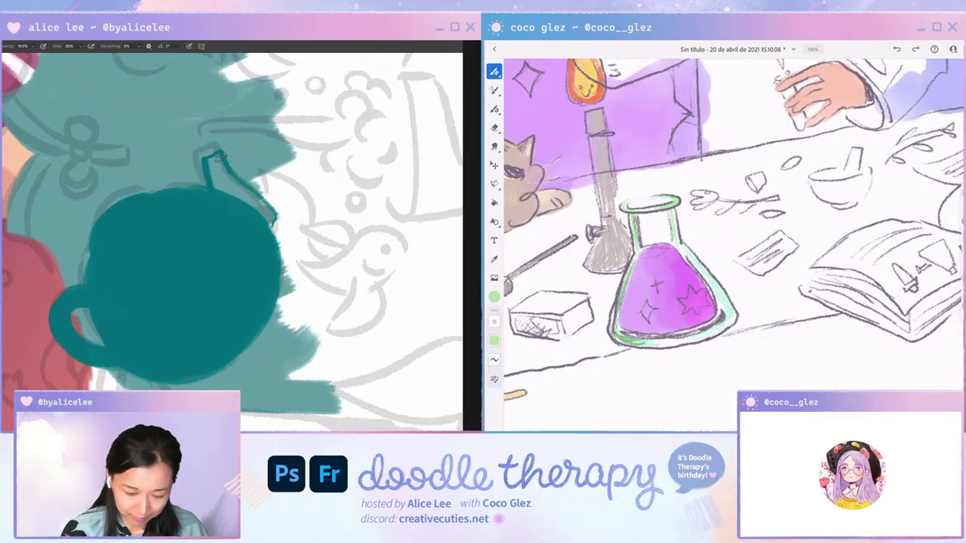
{"action": "mouse_move", "coordinate": [219, 156]}
{"action": "left_mouse_down"}
{"action": "mouse_move", "coordinate": [278, 221]}
{"action": "mouse_move", "coordinate": [276, 194]}
{"action": "mouse_move", "coordinate": [248, 198]}
{"action": "mouse_move", "coordinate": [213, 161]}
{"action": "left_mouse_up"}
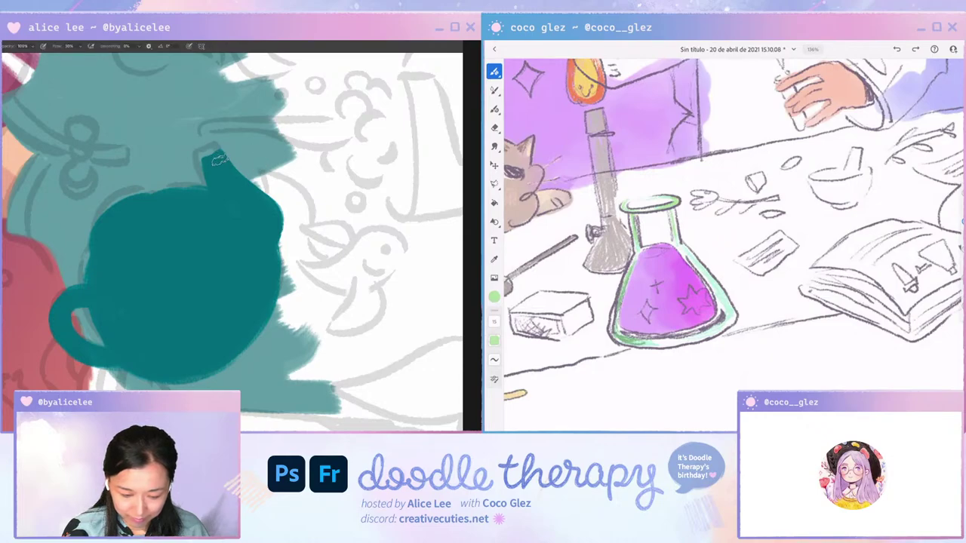
Erase the bump at the base of the spout and reshape the spout's tip.
{"action": "key", "text": "e"}
{"action": "left_click_drag", "start_coordinate": [279, 201], "coordinate": [278, 230]}
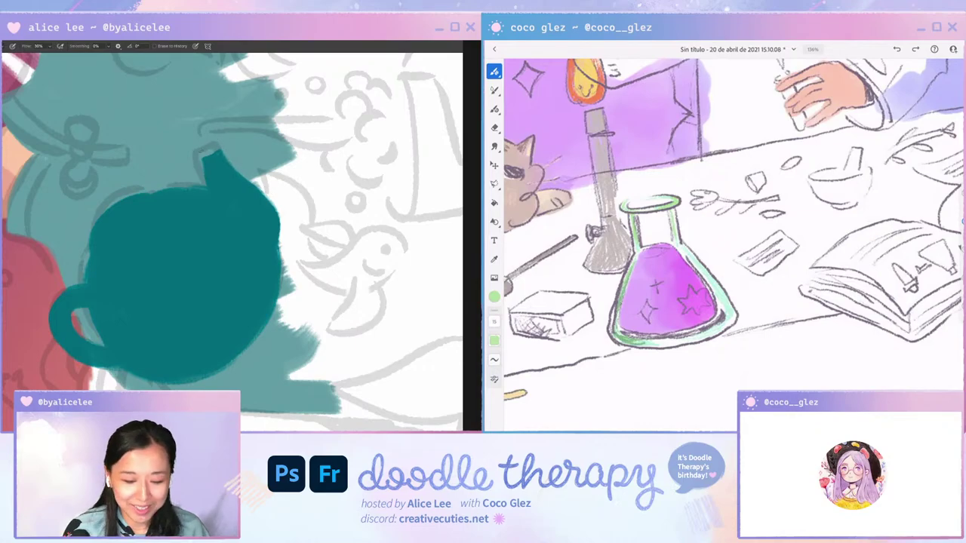
{"action": "key", "text": "b"}
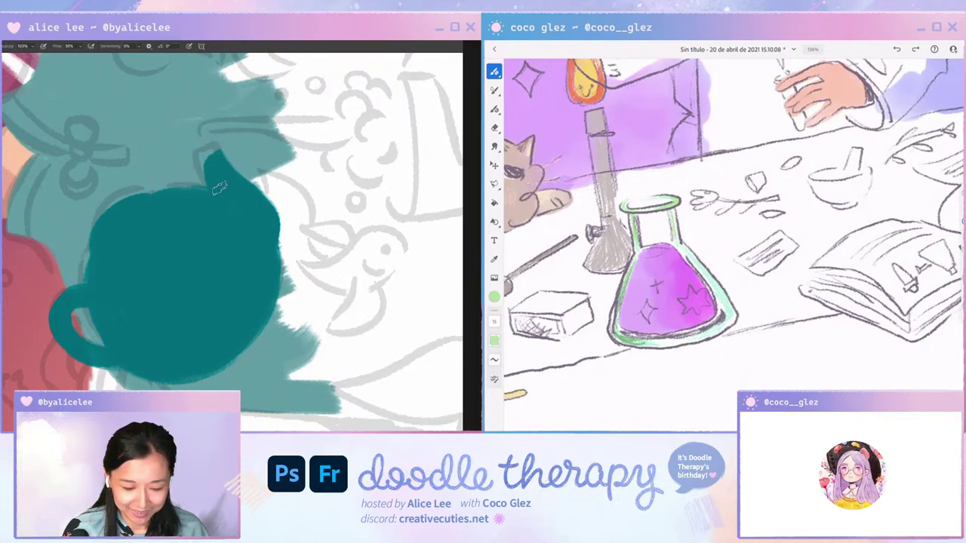
Rotate the whole teapot about 14 degrees counterclockwise over the girl's top.
{"action": "key", "text": "Escape"}
{"action": "key", "text": "ctrl+minus"}
{"action": "key", "text": "ctrl+minus"}
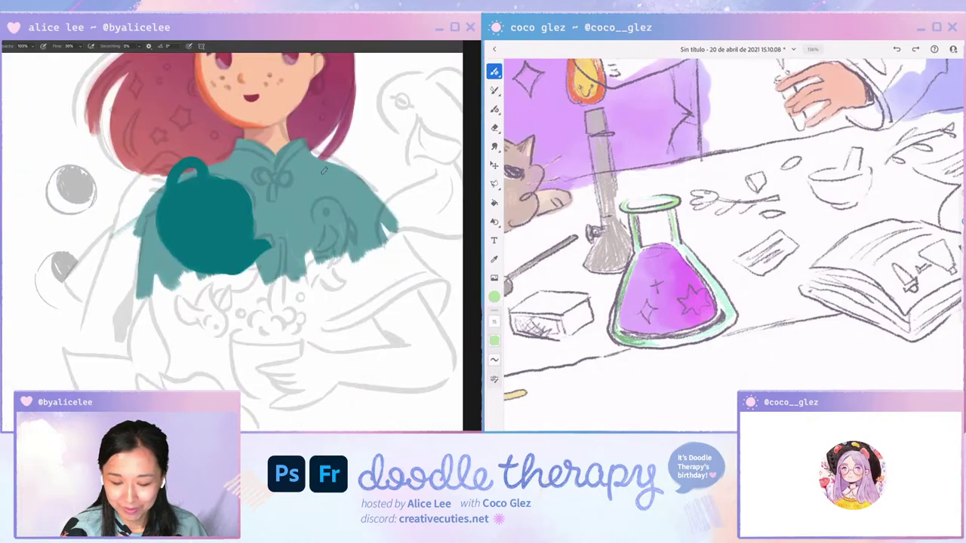
{"action": "key", "text": "ctrl+t"}
{"action": "left_click_drag", "start_coordinate": [348, 191], "coordinate": [319, 161]}
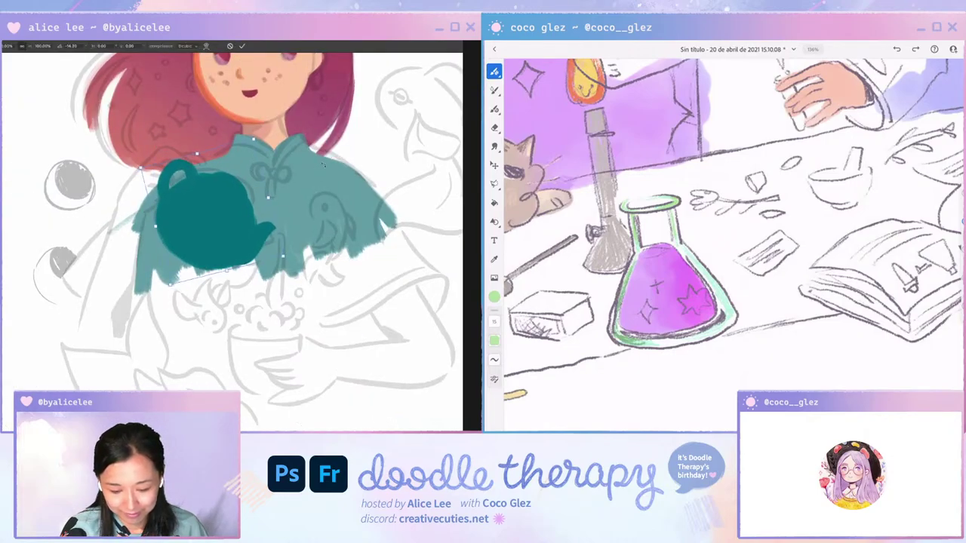
{"action": "key", "text": "Return"}
Sample the girl's skin tone and paint the first stroke of her hand beside the teapot handle.
{"action": "key", "text": "r"}
{"action": "left_click_drag", "start_coordinate": [336, 216], "coordinate": [318, 98]}
{"action": "key", "text": "i"}
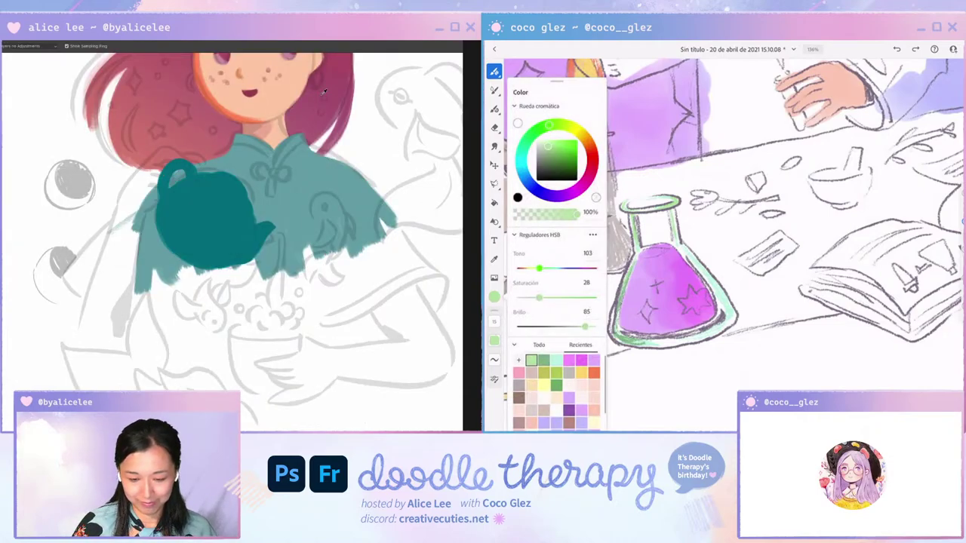
{"action": "key", "text": "r"}
{"action": "left_click_drag", "start_coordinate": [332, 247], "coordinate": [290, 154]}
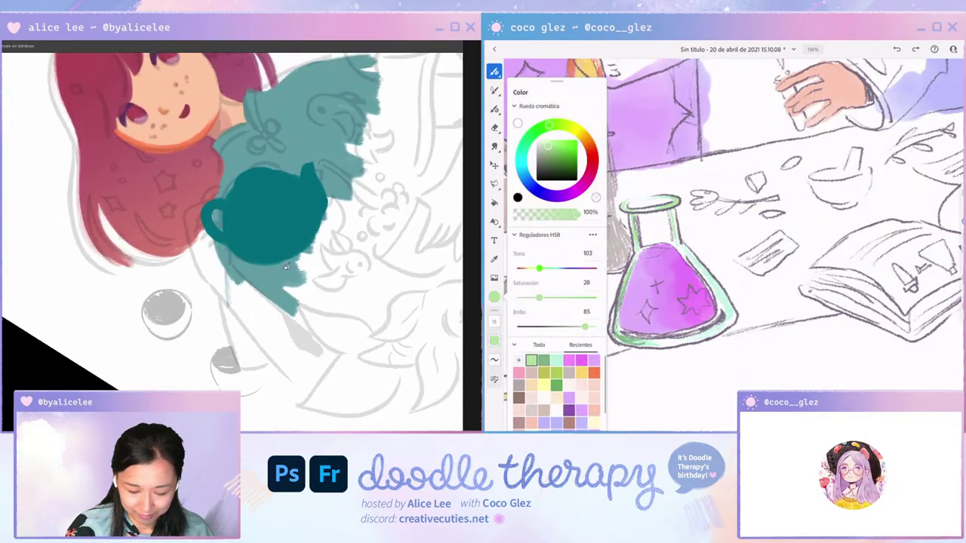
{"action": "key", "text": "ctrl+plus"}
{"action": "key", "text": "ctrl+plus"}
{"action": "key", "text": "b"}
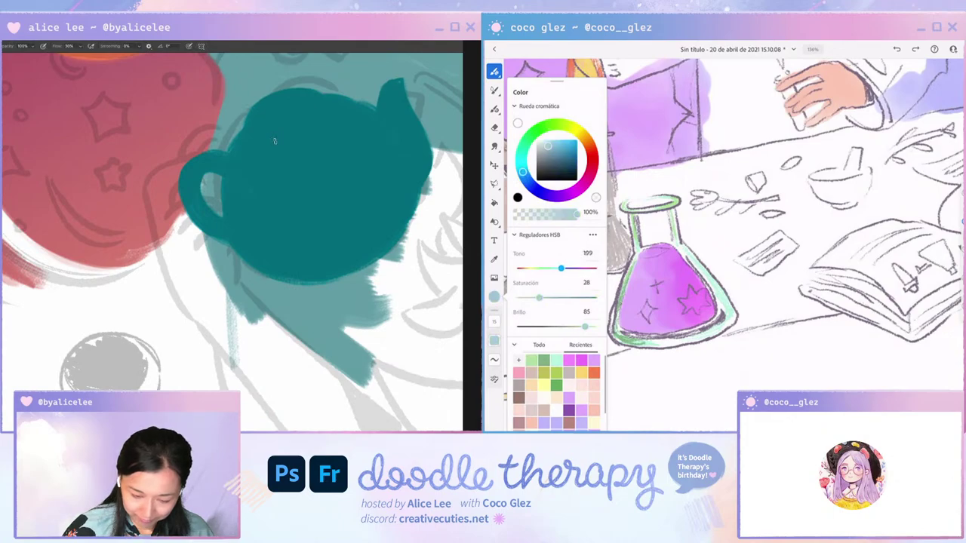
{"action": "mouse_move", "coordinate": [159, 223]}
{"action": "left_mouse_down"}
{"action": "mouse_move", "coordinate": [152, 181]}
{"action": "mouse_move", "coordinate": [186, 160]}
{"action": "left_mouse_up"}
Block in the finger resting over the teapot handle and its bend with the skin tone.
{"action": "key", "text": "space"}
{"action": "left_click_drag", "start_coordinate": [282, 132], "coordinate": [263, 306]}
{"action": "key", "text": "b"}
{"action": "mouse_move", "coordinate": [301, 222]}
{"action": "left_mouse_down"}
{"action": "mouse_move", "coordinate": [311, 273]}
{"action": "mouse_move", "coordinate": [317, 243]}
{"action": "mouse_move", "coordinate": [303, 239]}
{"action": "left_mouse_up"}
{"action": "key", "text": "r"}
{"action": "mouse_move", "coordinate": [311, 313]}
{"action": "left_mouse_down"}
{"action": "mouse_move", "coordinate": [289, 140]}
{"action": "mouse_move", "coordinate": [226, 125]}
{"action": "left_mouse_up"}
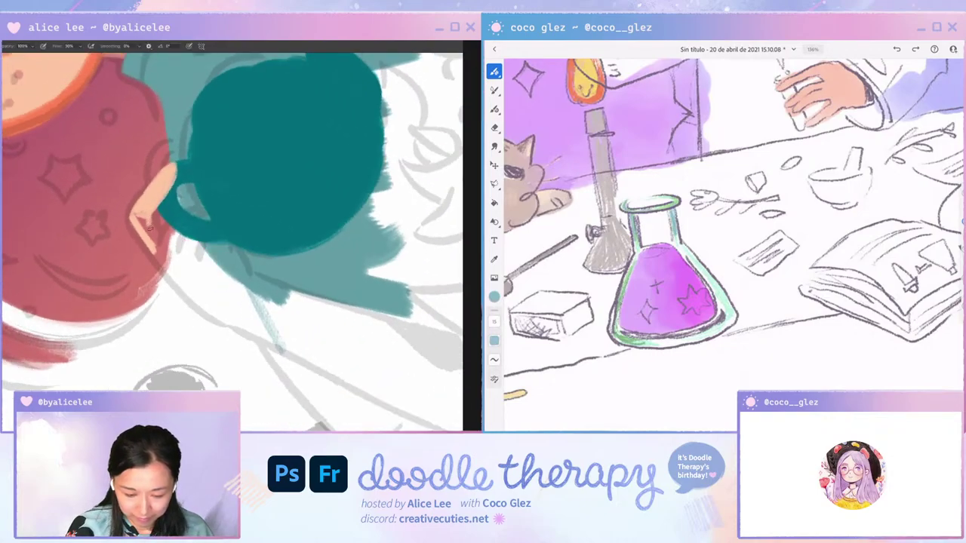
{"action": "mouse_move", "coordinate": [148, 227]}
{"action": "left_mouse_down"}
{"action": "mouse_move", "coordinate": [158, 246]}
{"action": "mouse_move", "coordinate": [137, 257]}
{"action": "mouse_move", "coordinate": [142, 216]}
{"action": "mouse_move", "coordinate": [162, 247]}
{"action": "mouse_move", "coordinate": [153, 214]}
{"action": "mouse_move", "coordinate": [163, 176]}
{"action": "left_mouse_up"}
{"action": "key", "text": "v"}
{"action": "mouse_move", "coordinate": [220, 159]}
{"action": "left_mouse_down"}
{"action": "mouse_move", "coordinate": [345, 231]}
{"action": "mouse_move", "coordinate": [317, 187]}
{"action": "left_mouse_up"}
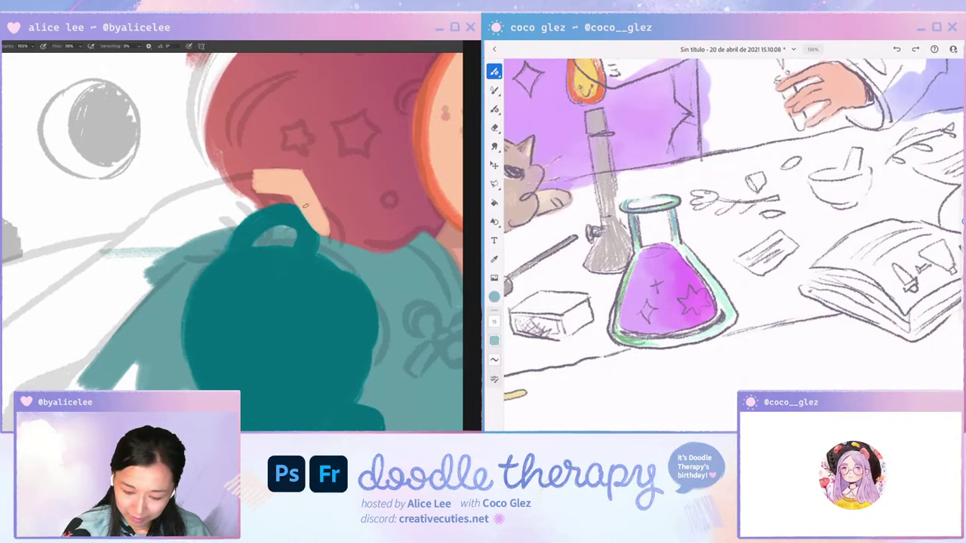
Paint the outer edge of the hand in skin tone down toward the wrist along the sketch.
{"action": "key", "text": "e"}
{"action": "key", "text": "r"}
{"action": "left_click_drag", "start_coordinate": [292, 313], "coordinate": [306, 126]}
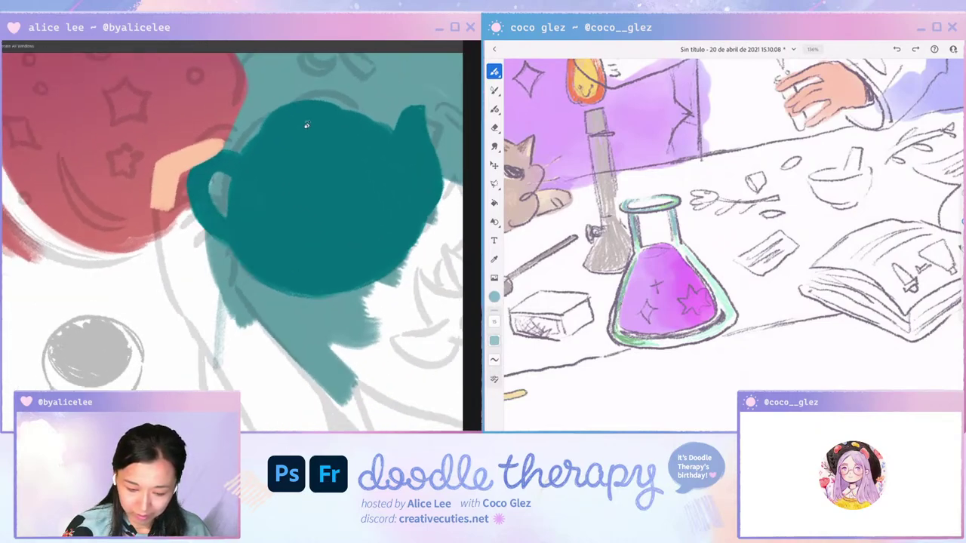
{"action": "key", "text": "b"}
{"action": "mouse_move", "coordinate": [158, 208]}
{"action": "left_mouse_down"}
{"action": "mouse_move", "coordinate": [171, 284]}
{"action": "mouse_move", "coordinate": [154, 233]}
{"action": "left_mouse_up"}
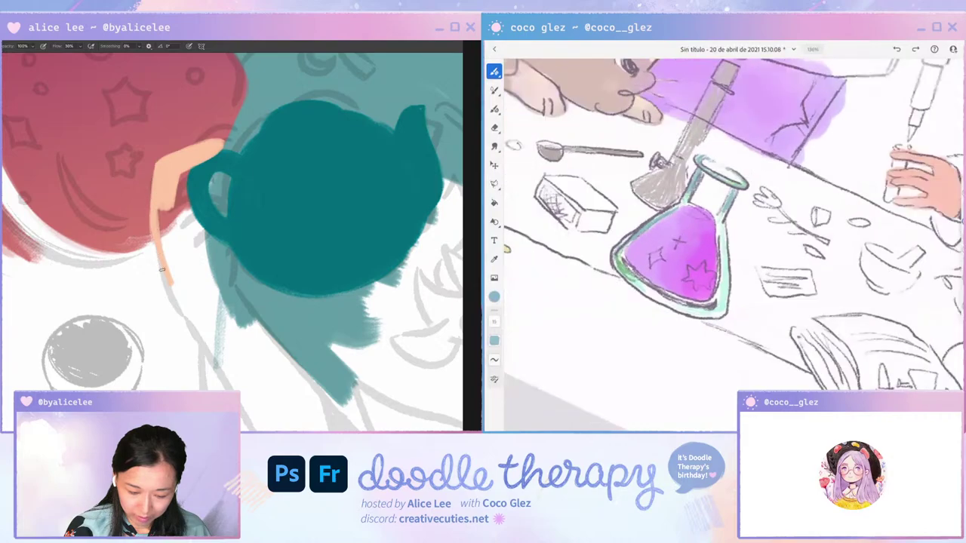
{"action": "left_click_drag", "start_coordinate": [170, 281], "coordinate": [186, 323]}
{"action": "mouse_move", "coordinate": [169, 229]}
{"action": "left_mouse_down"}
{"action": "mouse_move", "coordinate": [213, 197]}
{"action": "mouse_move", "coordinate": [262, 214]}
{"action": "left_mouse_up"}
Bring the sketch layer forward so its lines lie over the painted teapot and hand.
{"action": "key", "text": "r"}
{"action": "key", "text": "v"}
{"action": "key", "text": "ctrl+]"}
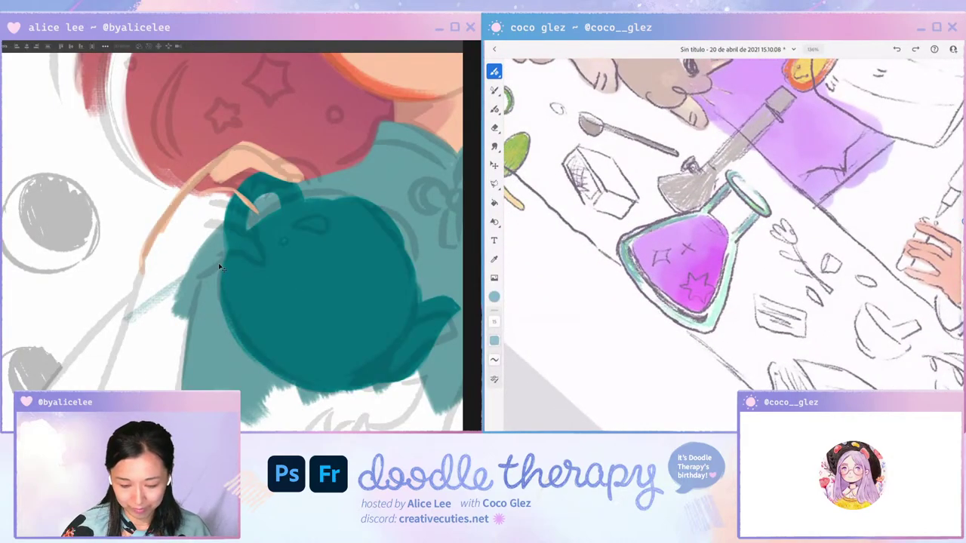
Paint the curled fingers gripping the teapot handle in skin tone, following the sketch.
{"action": "left_click_drag", "start_coordinate": [237, 156], "coordinate": [235, 158]}
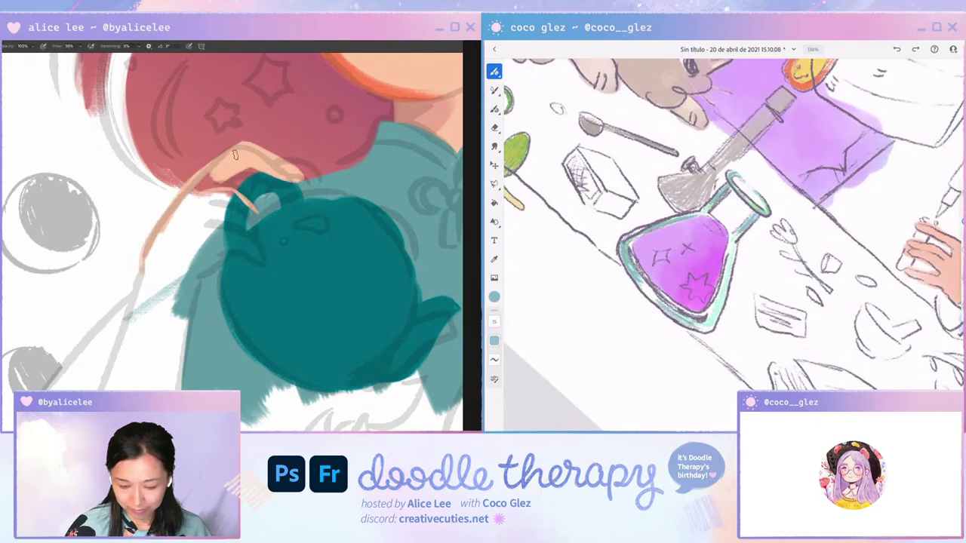
{"action": "key", "text": "r"}
{"action": "mouse_move", "coordinate": [340, 355]}
{"action": "left_mouse_down"}
{"action": "mouse_move", "coordinate": [379, 287]}
{"action": "mouse_move", "coordinate": [267, 73]}
{"action": "mouse_move", "coordinate": [219, 68]}
{"action": "left_mouse_up"}
{"action": "key", "text": "e"}
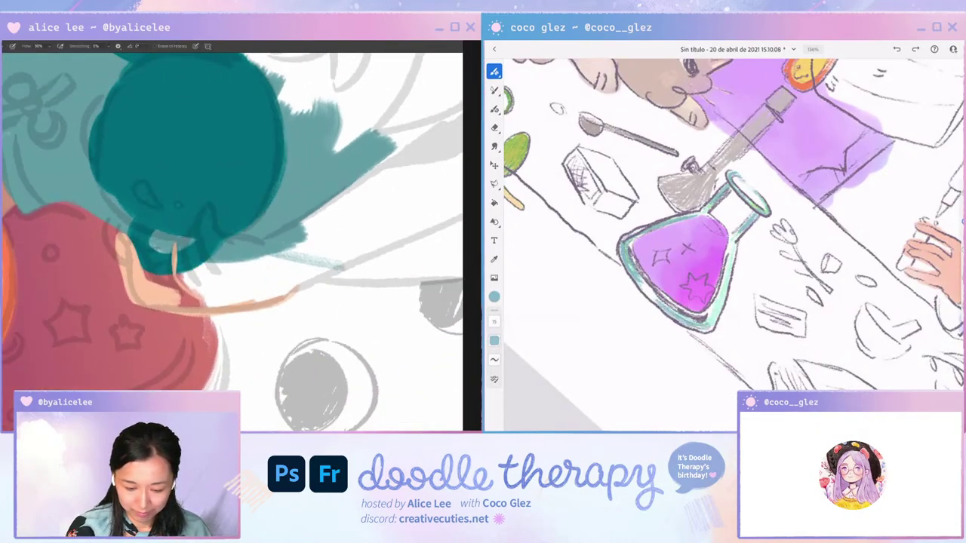
{"action": "mouse_move", "coordinate": [175, 242]}
{"action": "left_mouse_down"}
{"action": "mouse_move", "coordinate": [181, 294]}
{"action": "mouse_move", "coordinate": [191, 240]}
{"action": "mouse_move", "coordinate": [201, 279]}
{"action": "left_mouse_up"}
{"action": "key", "text": "b"}
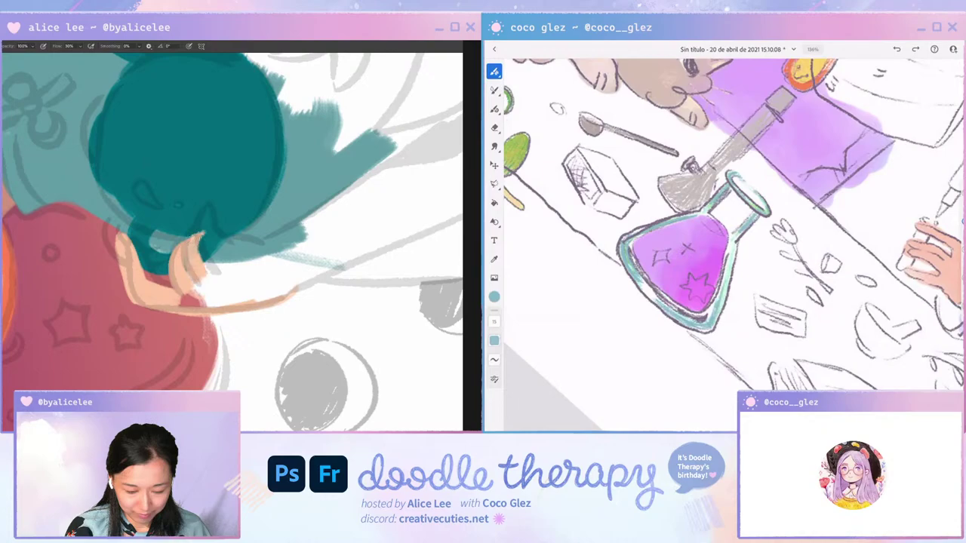
{"action": "mouse_move", "coordinate": [202, 227]}
{"action": "left_mouse_down"}
{"action": "mouse_move", "coordinate": [187, 254]}
{"action": "mouse_move", "coordinate": [210, 210]}
{"action": "mouse_move", "coordinate": [215, 270]}
{"action": "mouse_move", "coordinate": [211, 211]}
{"action": "mouse_move", "coordinate": [228, 249]}
{"action": "mouse_move", "coordinate": [209, 259]}
{"action": "mouse_move", "coordinate": [212, 276]}
{"action": "left_mouse_up"}
Choose the live watercolour brush in Fresco and adjust its size, while finishing the lowest finger on the teapot in Photoshop.
{"action": "left_click", "coordinate": [494, 91]}
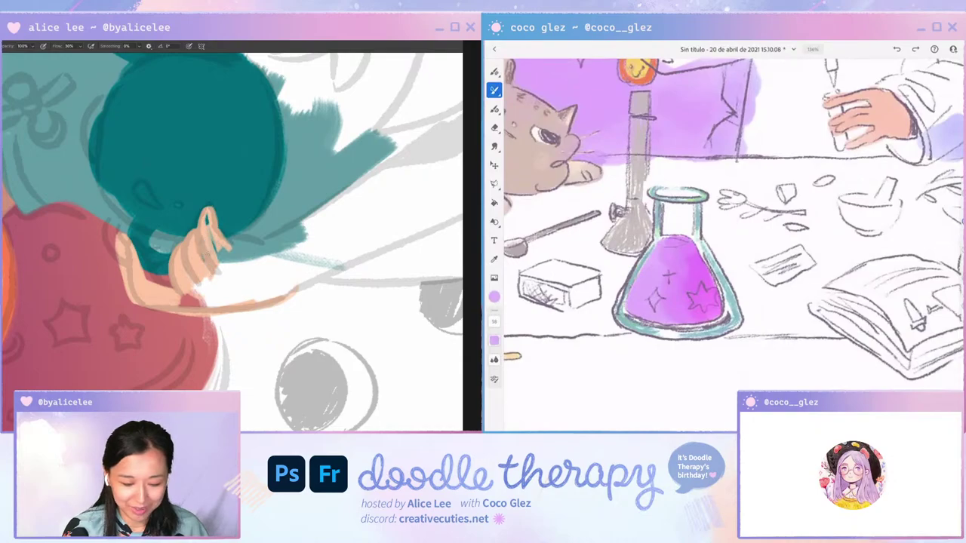
{"action": "left_click", "coordinate": [494, 323]}
{"action": "left_click_drag", "start_coordinate": [217, 243], "coordinate": [217, 272]}
{"action": "left_click_drag", "start_coordinate": [512, 327], "coordinate": [512, 339]}
{"action": "left_click_drag", "start_coordinate": [224, 246], "coordinate": [218, 271]}
{"action": "key", "text": "Escape"}
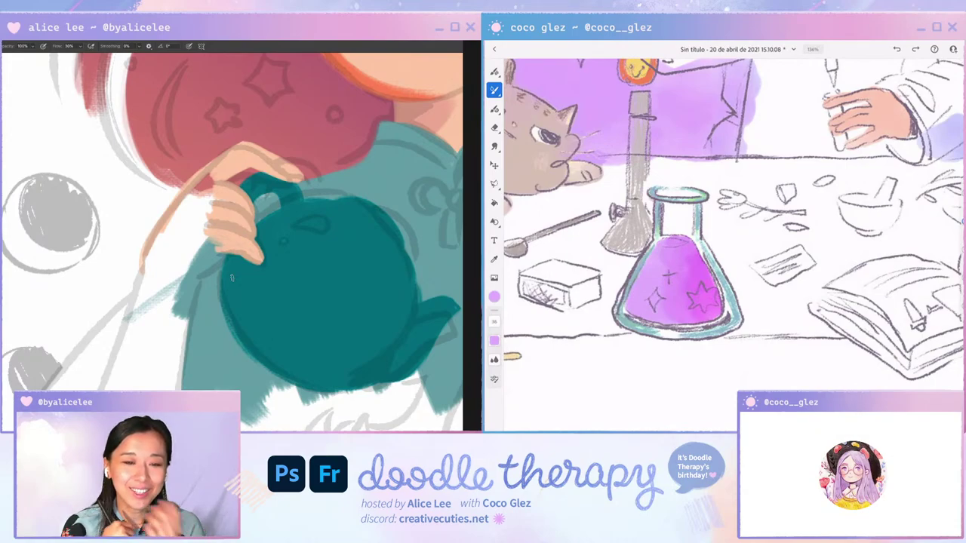
Wash the flask's neck and liquid with purple watercolour in Fresco and change the brush colour to beige for the book.
{"action": "mouse_move", "coordinate": [684, 207]}
{"action": "left_mouse_down"}
{"action": "mouse_move", "coordinate": [686, 236]}
{"action": "mouse_move", "coordinate": [710, 266]}
{"action": "left_mouse_up"}
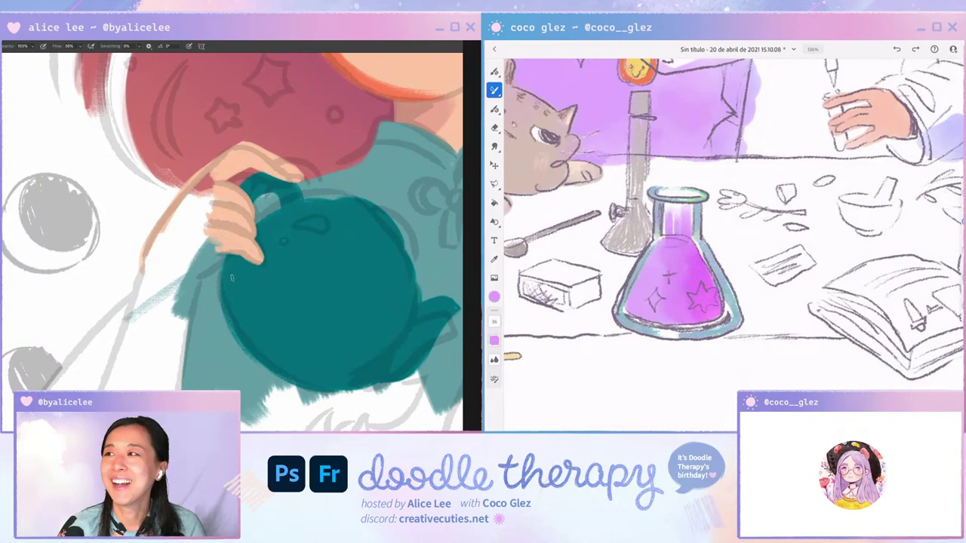
{"action": "left_click", "coordinate": [494, 297]}
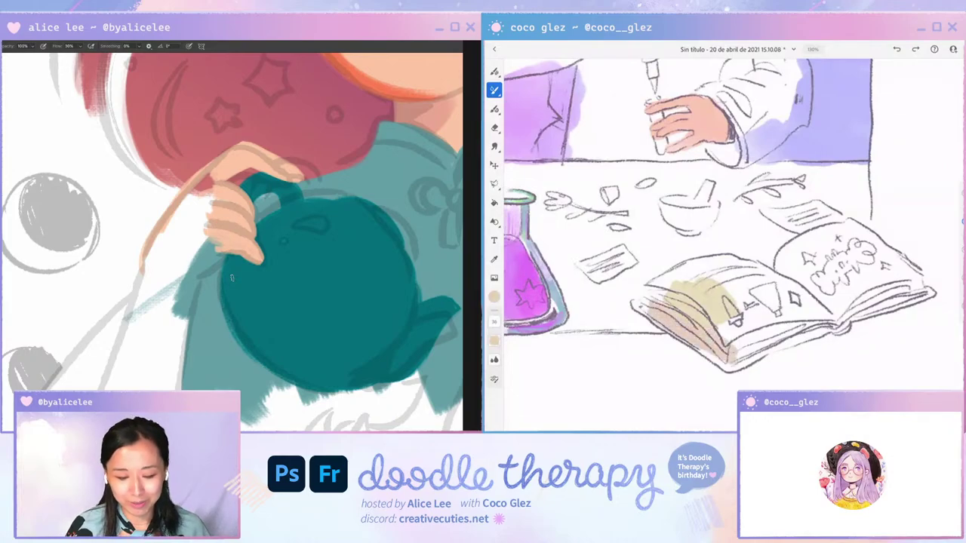
Fill the back of the gripping hand below the curled fingers with skin tone, following the sketch.
{"action": "key", "text": "r"}
{"action": "left_click_drag", "start_coordinate": [301, 361], "coordinate": [378, 212]}
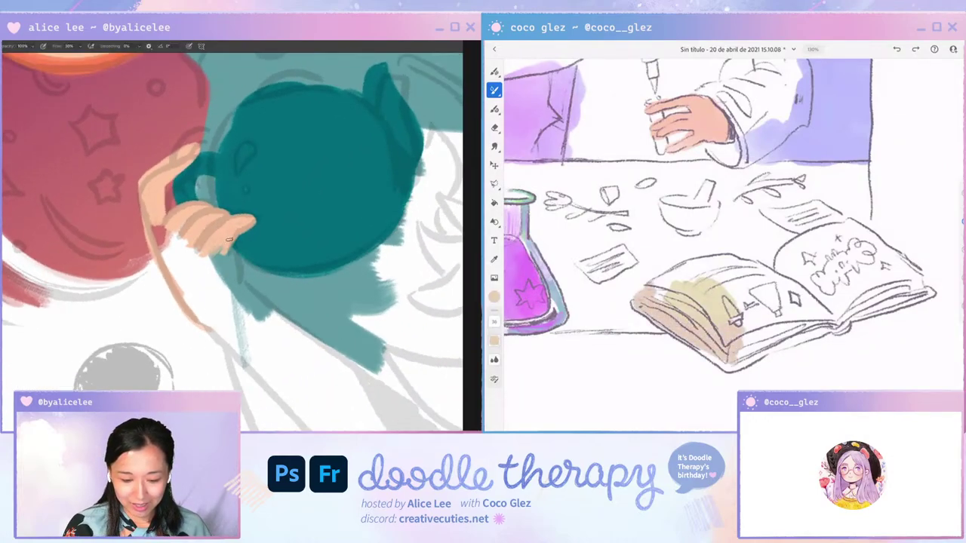
{"action": "mouse_move", "coordinate": [228, 246]}
{"action": "left_mouse_down"}
{"action": "mouse_move", "coordinate": [236, 292]}
{"action": "mouse_move", "coordinate": [218, 296]}
{"action": "mouse_move", "coordinate": [197, 253]}
{"action": "left_mouse_up"}
{"action": "mouse_move", "coordinate": [152, 217]}
{"action": "left_mouse_down"}
{"action": "mouse_move", "coordinate": [176, 266]}
{"action": "mouse_move", "coordinate": [171, 231]}
{"action": "mouse_move", "coordinate": [203, 269]}
{"action": "mouse_move", "coordinate": [178, 229]}
{"action": "mouse_move", "coordinate": [284, 298]}
{"action": "mouse_move", "coordinate": [326, 253]}
{"action": "left_mouse_up"}
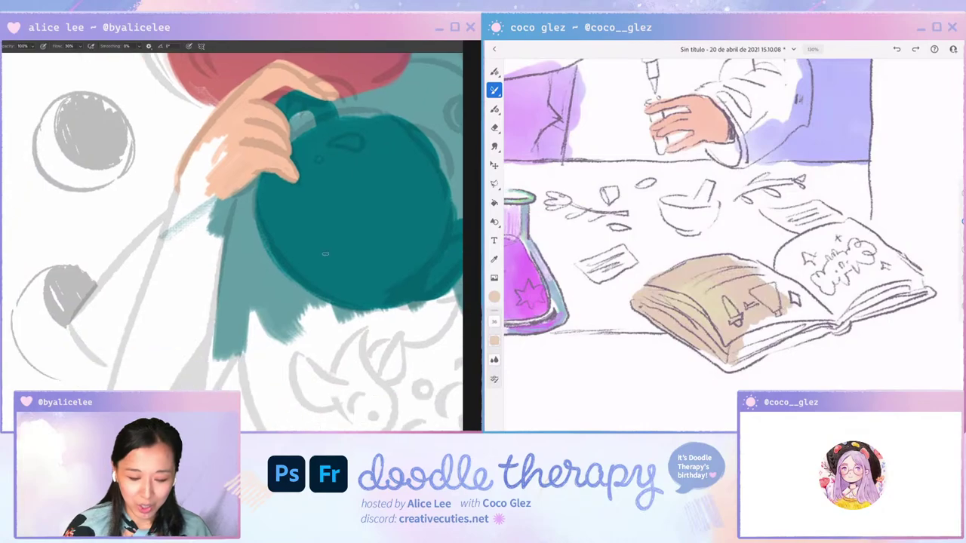
Paint the raised forearm in skin tone from the wrist to the elbow, filling between both sketched edges.
{"action": "mouse_move", "coordinate": [234, 136]}
{"action": "left_mouse_down"}
{"action": "mouse_move", "coordinate": [207, 170]}
{"action": "mouse_move", "coordinate": [196, 154]}
{"action": "mouse_move", "coordinate": [164, 311]}
{"action": "left_mouse_up"}
{"action": "mouse_move", "coordinate": [249, 229]}
{"action": "left_mouse_down"}
{"action": "mouse_move", "coordinate": [291, 250]}
{"action": "mouse_move", "coordinate": [278, 180]}
{"action": "left_mouse_up"}
{"action": "left_click_drag", "start_coordinate": [155, 129], "coordinate": [203, 369]}
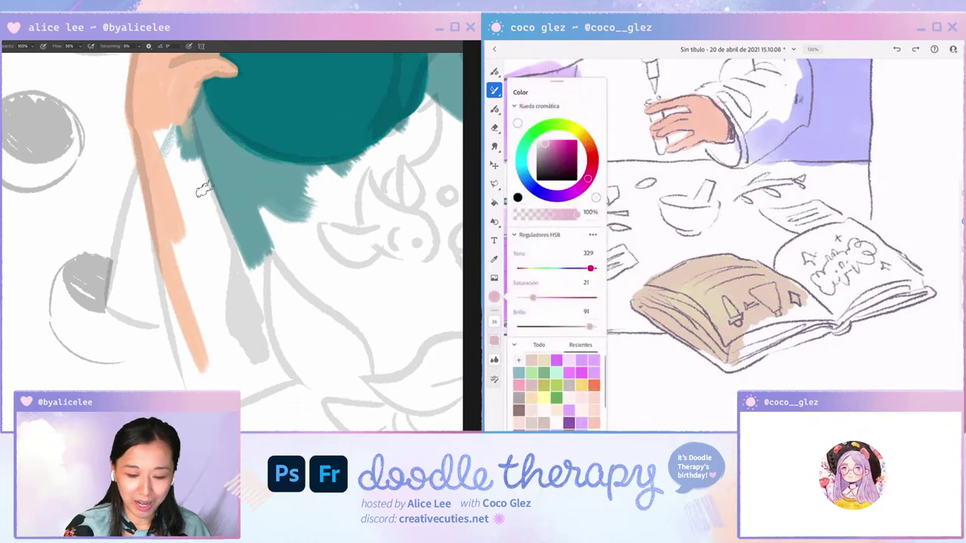
{"action": "left_click_drag", "start_coordinate": [181, 113], "coordinate": [278, 355]}
{"action": "left_click_drag", "start_coordinate": [149, 136], "coordinate": [216, 406]}
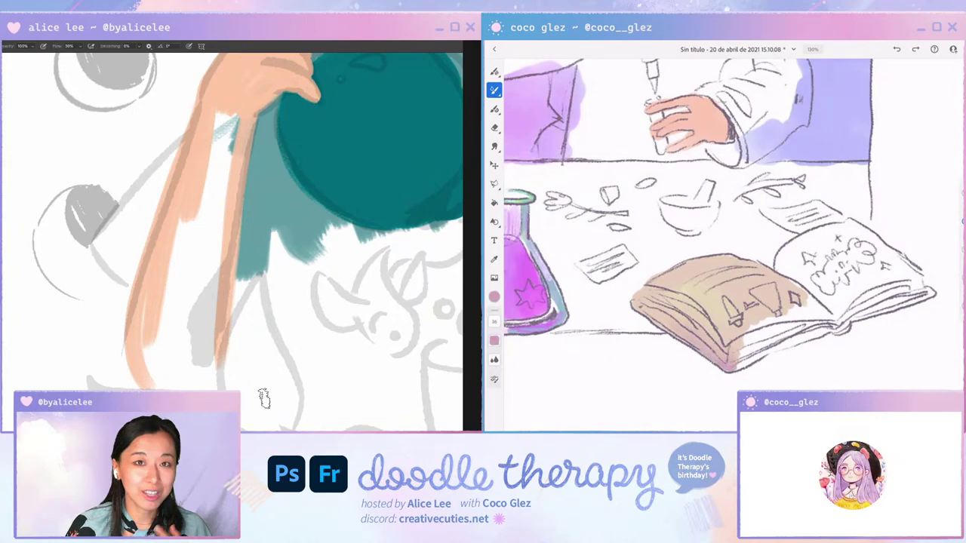
{"action": "mouse_move", "coordinate": [234, 100]}
{"action": "left_mouse_down"}
{"action": "mouse_move", "coordinate": [210, 188]}
{"action": "mouse_move", "coordinate": [219, 168]}
{"action": "mouse_move", "coordinate": [203, 161]}
{"action": "mouse_move", "coordinate": [254, 74]}
{"action": "mouse_move", "coordinate": [242, 110]}
{"action": "mouse_move", "coordinate": [220, 383]}
{"action": "left_mouse_up"}
{"action": "left_click_drag", "start_coordinate": [224, 349], "coordinate": [218, 386]}
{"action": "mouse_move", "coordinate": [149, 329]}
{"action": "left_mouse_down"}
{"action": "mouse_move", "coordinate": [142, 308]}
{"action": "mouse_move", "coordinate": [163, 375]}
{"action": "mouse_move", "coordinate": [179, 389]}
{"action": "mouse_move", "coordinate": [200, 382]}
{"action": "mouse_move", "coordinate": [218, 201]}
{"action": "mouse_move", "coordinate": [203, 312]}
{"action": "mouse_move", "coordinate": [179, 306]}
{"action": "mouse_move", "coordinate": [170, 325]}
{"action": "mouse_move", "coordinate": [160, 302]}
{"action": "mouse_move", "coordinate": [165, 261]}
{"action": "left_mouse_up"}
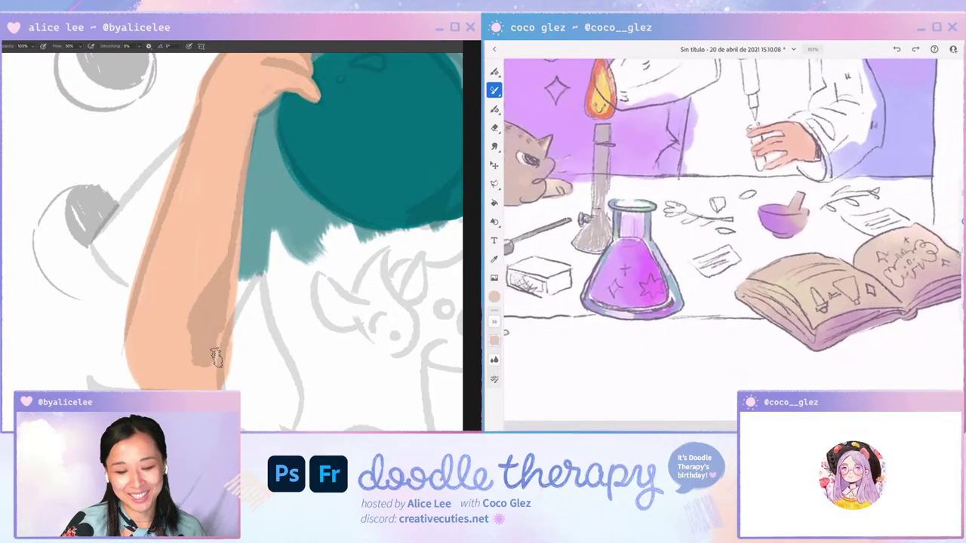
Try to adjust the index finger on the teapot handle with a lasso selection, then undo and deselect.
{"action": "key", "text": "r"}
{"action": "key", "text": "ctrl+minus"}
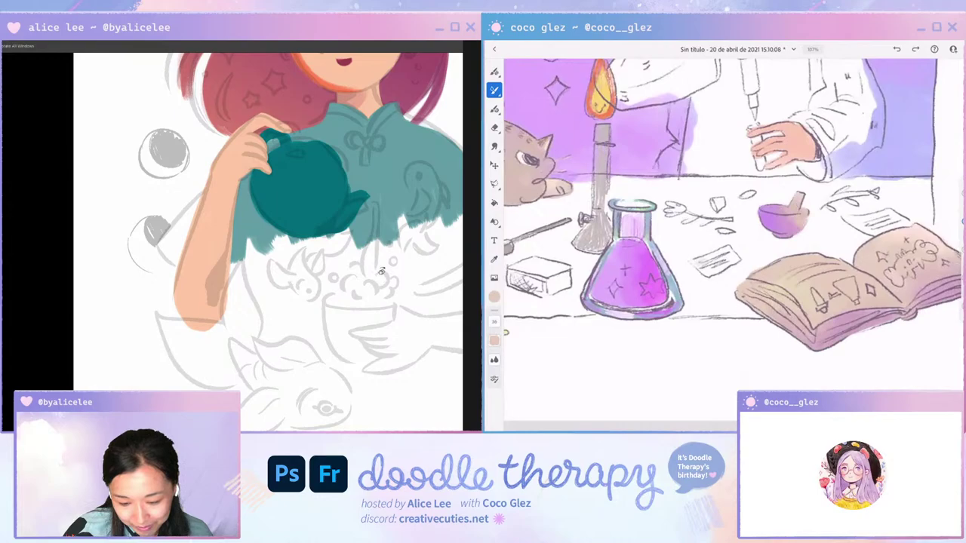
{"action": "left_click_drag", "start_coordinate": [377, 233], "coordinate": [360, 133]}
{"action": "key", "text": "ctrl+plus"}
{"action": "left_click_drag", "start_coordinate": [313, 205], "coordinate": [351, 252]}
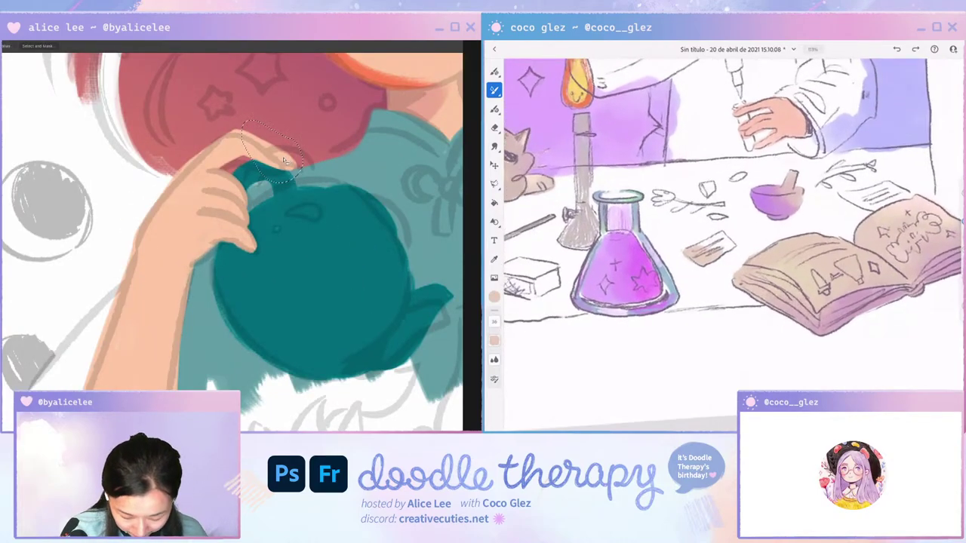
{"action": "mouse_move", "coordinate": [236, 131]}
{"action": "left_mouse_down"}
{"action": "mouse_move", "coordinate": [332, 197]}
{"action": "mouse_move", "coordinate": [338, 232]}
{"action": "mouse_move", "coordinate": [352, 179]}
{"action": "mouse_move", "coordinate": [298, 130]}
{"action": "left_mouse_up"}
{"action": "key", "text": "ctrl+z"}
{"action": "key", "text": "ctrl+d"}
{"action": "key", "text": "r"}
{"action": "key", "text": "b"}
{"action": "key", "text": "Escape"}
{"action": "key", "text": "r"}
{"action": "key", "text": "b"}
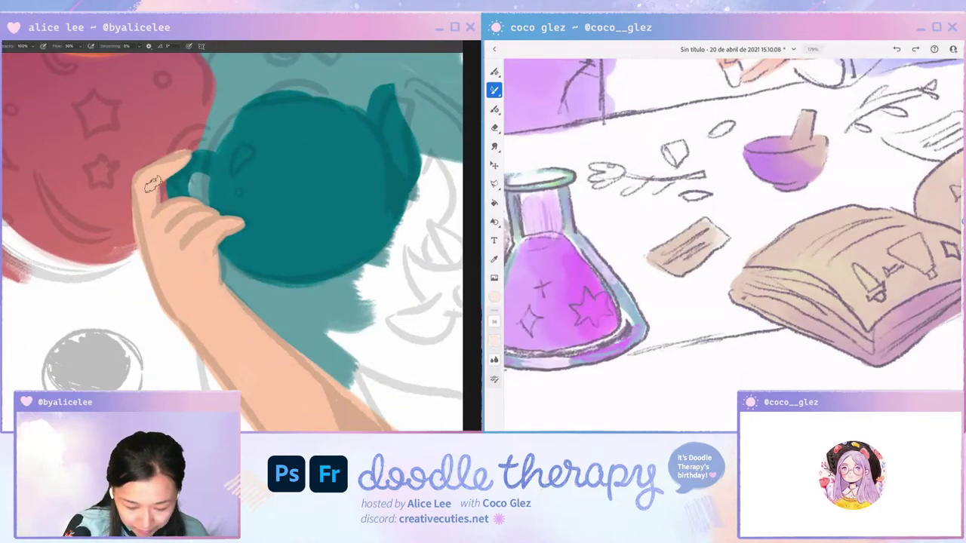
{"action": "key", "text": "Escape"}
{"action": "key", "text": "ctrl+minus"}
{"action": "key", "text": "ctrl+minus"}
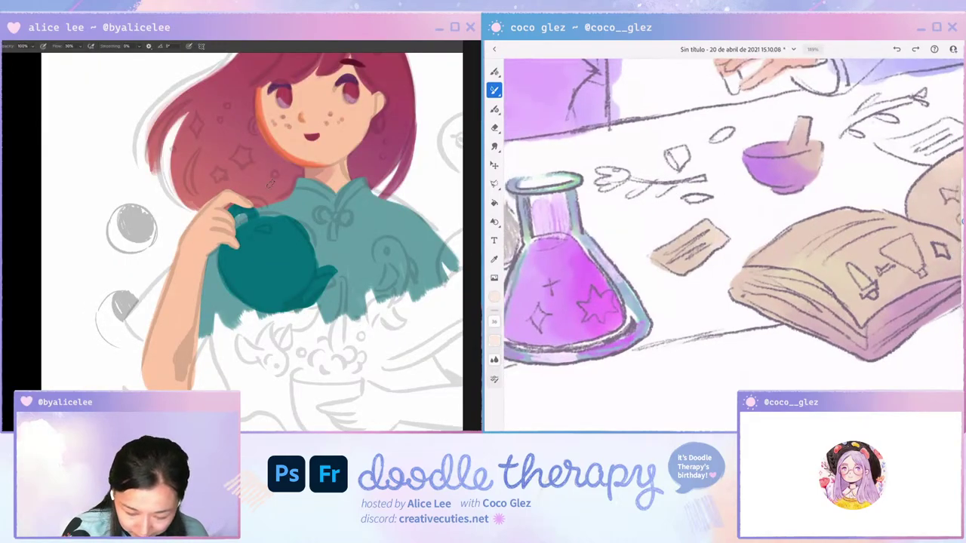
Lasso the index finger over the teapot handle, transform it slightly shorter and deselect it.
{"action": "key", "text": "ctrl+plus"}
{"action": "key", "text": "ctrl+plus"}
{"action": "key", "text": "l"}
{"action": "mouse_move", "coordinate": [281, 145]}
{"action": "left_mouse_down"}
{"action": "mouse_move", "coordinate": [262, 126]}
{"action": "mouse_move", "coordinate": [256, 183]}
{"action": "mouse_move", "coordinate": [287, 149]}
{"action": "mouse_move", "coordinate": [285, 124]}
{"action": "mouse_move", "coordinate": [270, 149]}
{"action": "mouse_move", "coordinate": [307, 208]}
{"action": "mouse_move", "coordinate": [194, 144]}
{"action": "left_mouse_up"}
{"action": "key", "text": "ctrl+t"}
{"action": "key", "text": "Return"}
{"action": "key", "text": "ctrl+d"}
Clean up the outline of the index finger and knuckles around the teapot handle with brush and eraser.
{"action": "key", "text": "r"}
{"action": "key", "text": "b"}
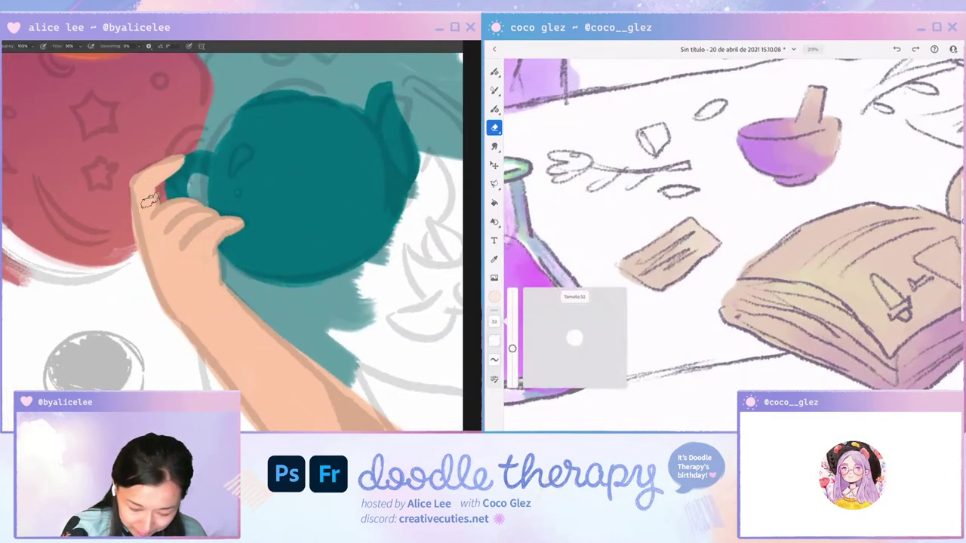
{"action": "key", "text": "r"}
{"action": "left_click_drag", "start_coordinate": [272, 135], "coordinate": [326, 307]}
{"action": "key", "text": "b"}
{"action": "key", "text": "e"}
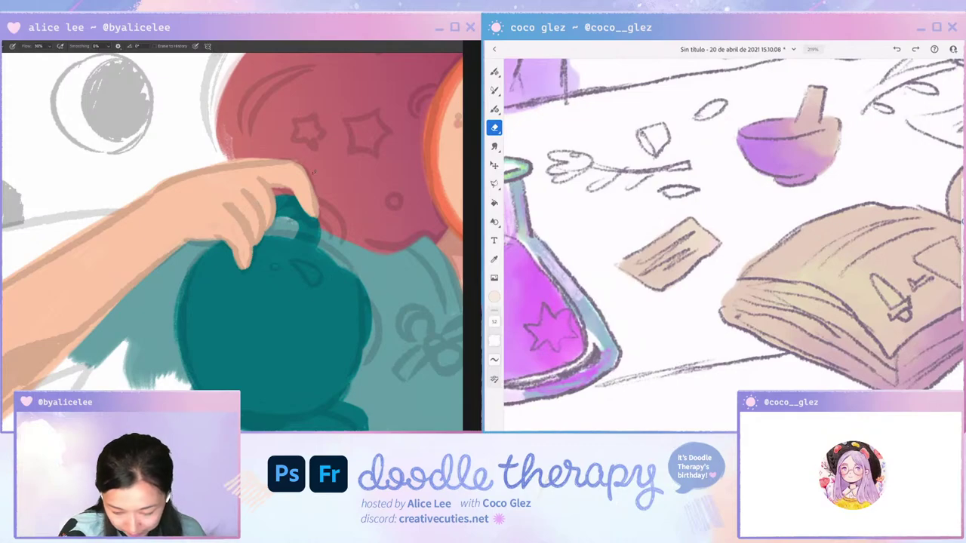
{"action": "key", "text": "b"}
{"action": "key", "text": "r"}
{"action": "mouse_move", "coordinate": [310, 273]}
{"action": "left_mouse_down"}
{"action": "mouse_move", "coordinate": [305, 216]}
{"action": "mouse_move", "coordinate": [148, 261]}
{"action": "left_mouse_up"}
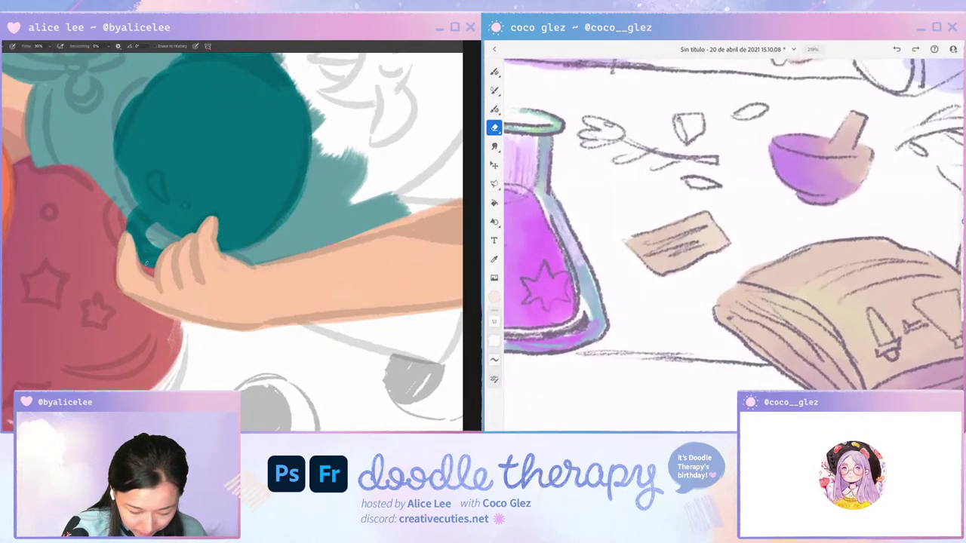
{"action": "key", "text": "Escape"}
{"action": "key", "text": "ctrl+minus"}
{"action": "key", "text": "ctrl+minus"}
{"action": "key", "text": "ctrl+minus"}
{"action": "key", "text": "v"}
{"action": "mouse_move", "coordinate": [253, 249]}
{"action": "left_mouse_down"}
{"action": "mouse_move", "coordinate": [339, 279]}
{"action": "mouse_move", "coordinate": [434, 259]}
{"action": "left_mouse_up"}
{"action": "key", "text": "ctrl+z"}
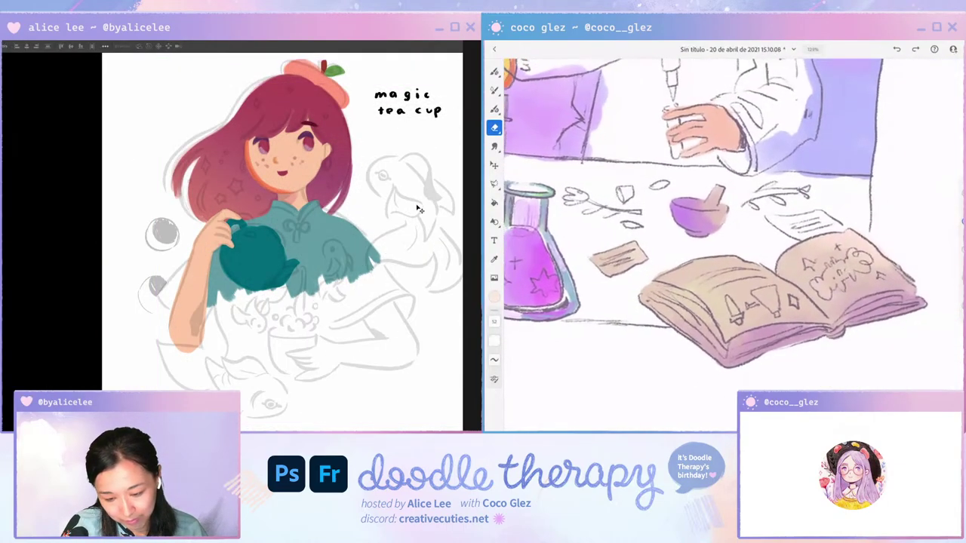
Sample the arm's skin tone as the basis for an orange-brown shading colour and return to the brush.
{"action": "key", "text": "ctrl+plus"}
{"action": "key", "text": "r"}
{"action": "left_click_drag", "start_coordinate": [403, 253], "coordinate": [316, 130]}
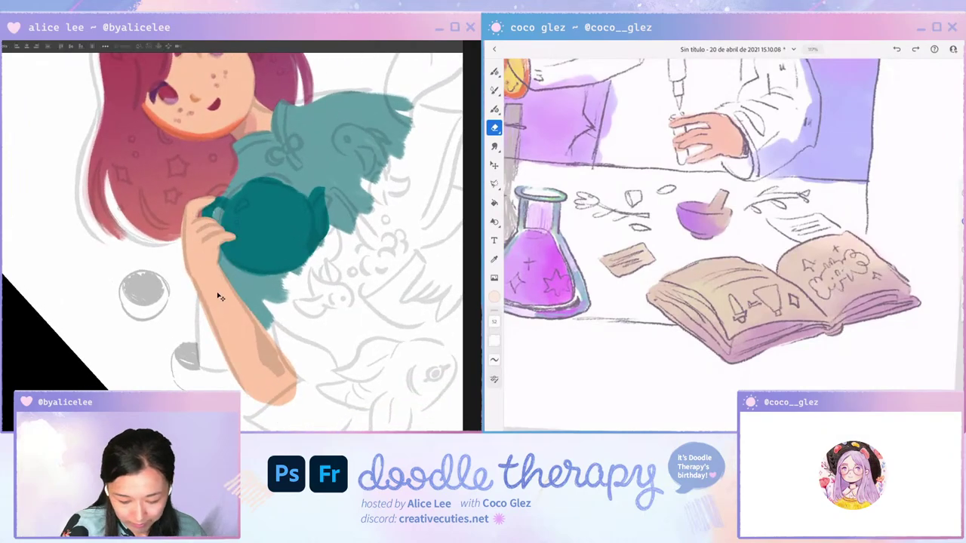
{"action": "key", "text": "i"}
{"action": "scroll", "coordinate": [720, 226], "scroll_direction": "up", "scroll_amount": 1}
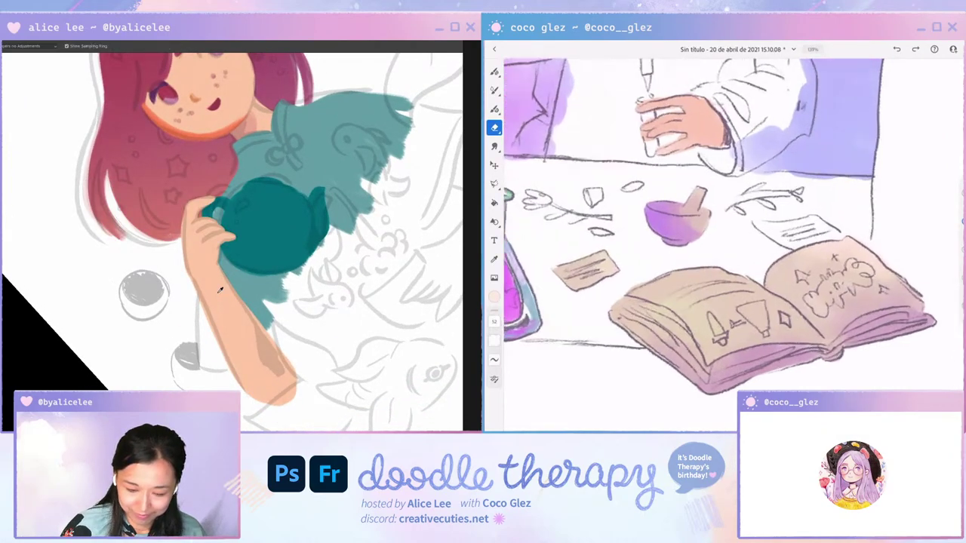
{"action": "scroll", "coordinate": [720, 241], "scroll_direction": "up", "scroll_amount": 3}
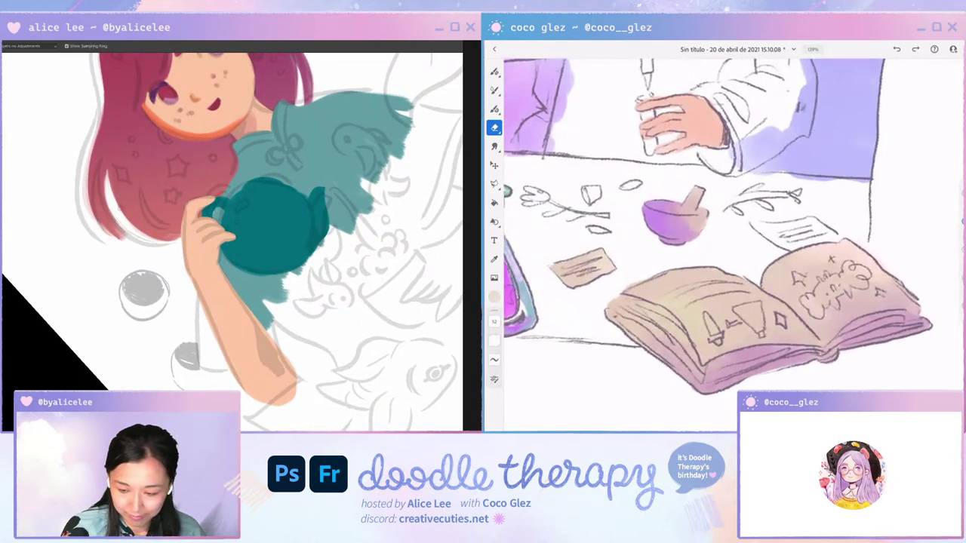
{"action": "key", "text": "ctrl+plus"}
{"action": "key", "text": "b"}
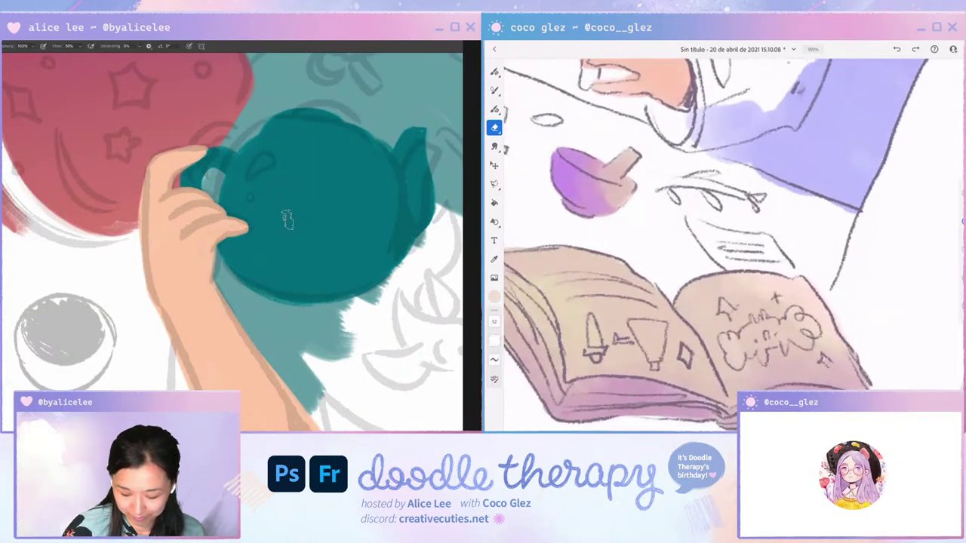
Wash the loose note above the open book with beige live watercolour in Fresco, while shading the upper finger creases orange-brown in Photoshop.
{"action": "left_click", "coordinate": [494, 90]}
{"action": "key", "text": "r"}
{"action": "left_click_drag", "start_coordinate": [304, 298], "coordinate": [324, 243]}
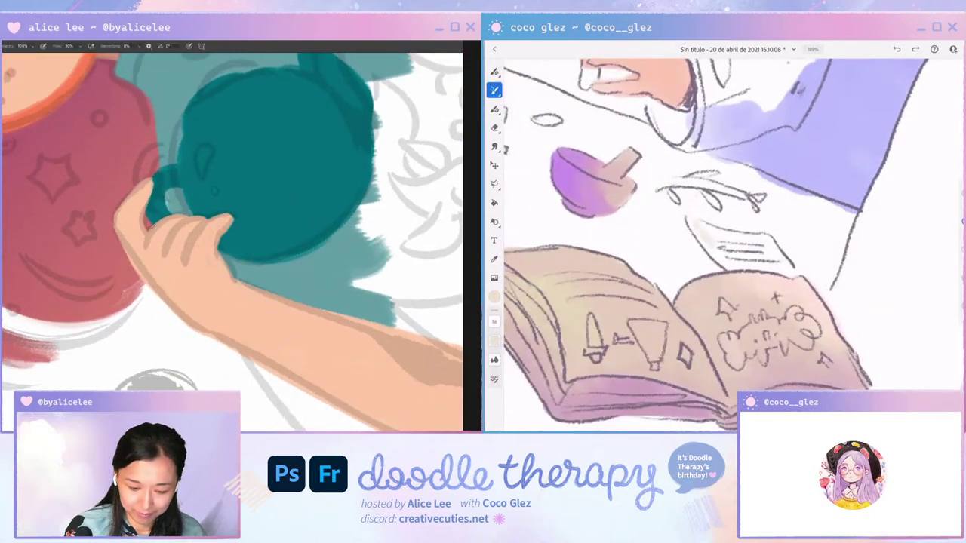
{"action": "left_click_drag", "start_coordinate": [690, 220], "coordinate": [699, 235]}
{"action": "left_click_drag", "start_coordinate": [146, 224], "coordinate": [146, 245]}
{"action": "left_click_drag", "start_coordinate": [701, 224], "coordinate": [710, 233]}
{"action": "left_click_drag", "start_coordinate": [139, 219], "coordinate": [141, 245]}
{"action": "left_click_drag", "start_coordinate": [710, 233], "coordinate": [718, 236]}
{"action": "left_click_drag", "start_coordinate": [139, 213], "coordinate": [144, 246]}
{"action": "mouse_move", "coordinate": [718, 236]}
{"action": "left_mouse_down"}
{"action": "mouse_move", "coordinate": [718, 261]}
{"action": "mouse_move", "coordinate": [732, 264]}
{"action": "left_mouse_up"}
{"action": "left_click_drag", "start_coordinate": [185, 219], "coordinate": [166, 243]}
{"action": "left_click_drag", "start_coordinate": [732, 264], "coordinate": [740, 265]}
{"action": "left_click_drag", "start_coordinate": [166, 243], "coordinate": [164, 252]}
{"action": "left_click_drag", "start_coordinate": [740, 265], "coordinate": [749, 260]}
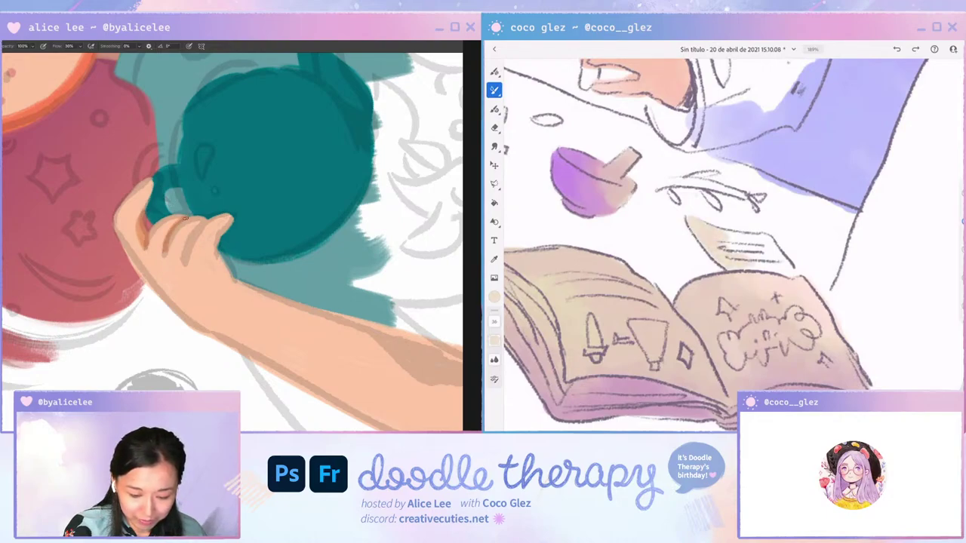
Deepen the remaining gaps between the curled fingers with orange-brown in Photoshop, while finishing the note's beige edges in Fresco.
{"action": "left_click_drag", "start_coordinate": [165, 254], "coordinate": [182, 219]}
{"action": "left_click_drag", "start_coordinate": [749, 260], "coordinate": [746, 243]}
{"action": "mouse_move", "coordinate": [182, 219]}
{"action": "left_mouse_down"}
{"action": "mouse_move", "coordinate": [164, 243]}
{"action": "mouse_move", "coordinate": [208, 218]}
{"action": "mouse_move", "coordinate": [185, 255]}
{"action": "mouse_move", "coordinate": [189, 225]}
{"action": "left_mouse_up"}
{"action": "left_click_drag", "start_coordinate": [184, 259], "coordinate": [189, 240]}
{"action": "left_click_drag", "start_coordinate": [771, 261], "coordinate": [753, 269]}
{"action": "left_click_drag", "start_coordinate": [163, 253], "coordinate": [174, 222]}
{"action": "left_click_drag", "start_coordinate": [772, 252], "coordinate": [789, 270]}
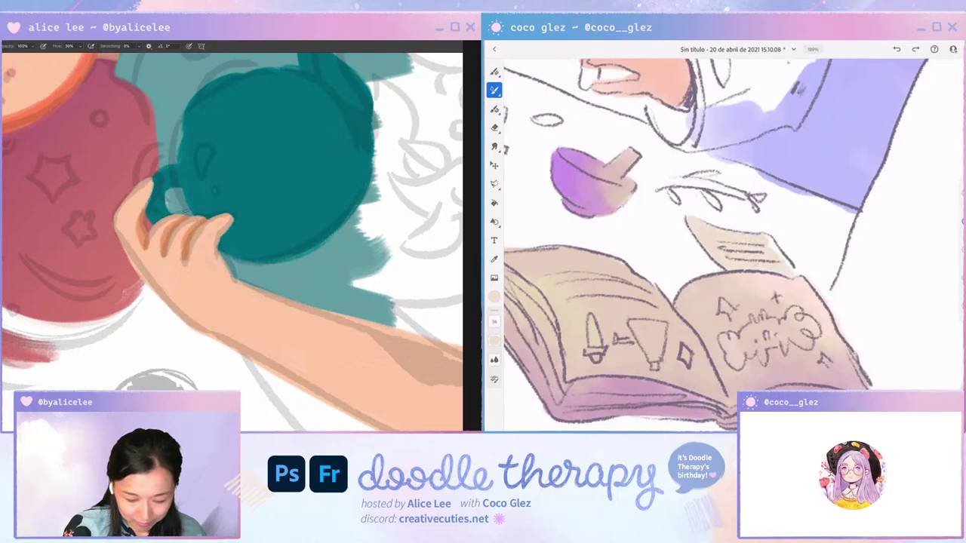
{"action": "left_click_drag", "start_coordinate": [134, 212], "coordinate": [141, 247]}
{"action": "key", "text": "Escape"}
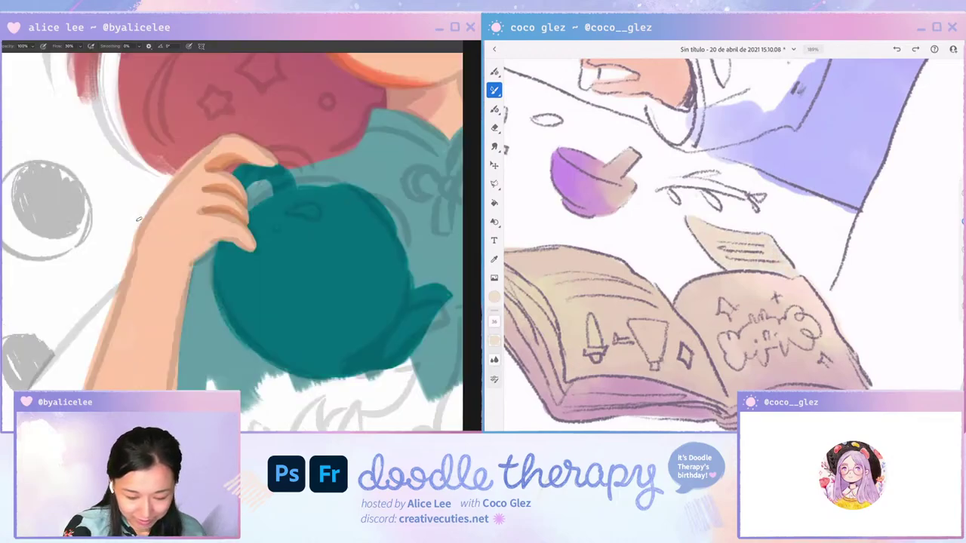
Recolour the girl's teal top to pale lilac with Hue/Saturation, using hue +84, saturation +35 and a higher lightness.
{"action": "mouse_move", "coordinate": [212, 243]}
{"action": "left_mouse_down"}
{"action": "mouse_move", "coordinate": [274, 149]}
{"action": "mouse_move", "coordinate": [278, 44]}
{"action": "left_mouse_up"}
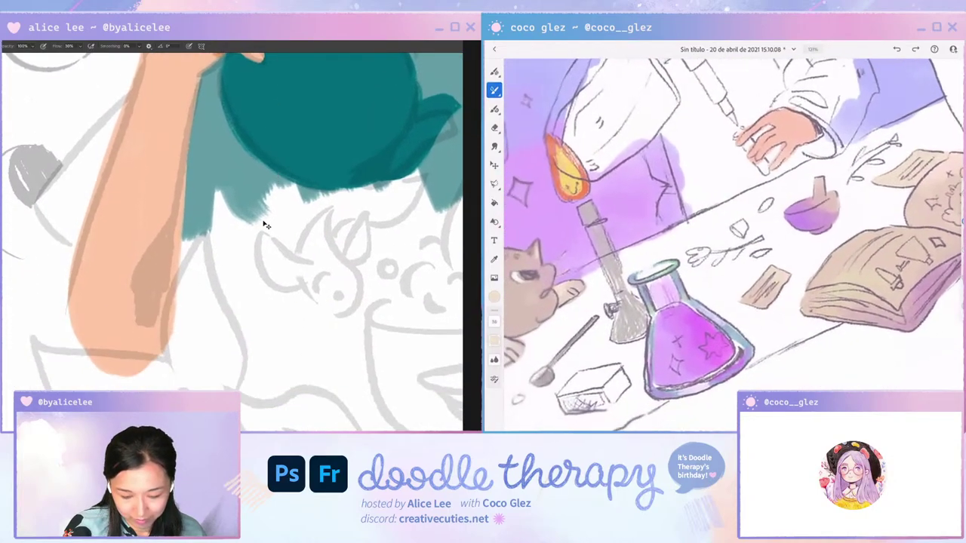
{"action": "key", "text": "ctrl+minus"}
{"action": "key", "text": "ctrl+minus"}
{"action": "key", "text": "ctrl+minus"}
{"action": "left_click_drag", "start_coordinate": [372, 345], "coordinate": [306, 381]}
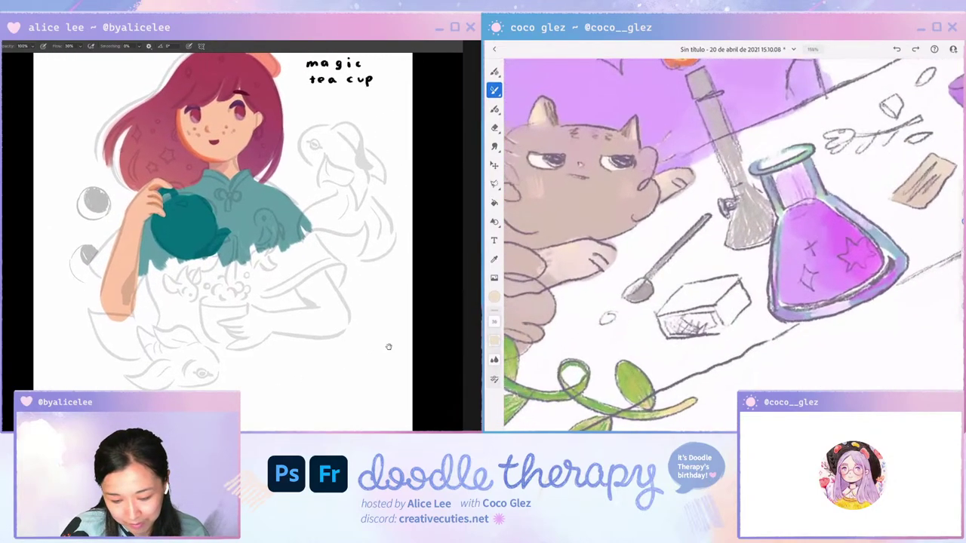
{"action": "key", "text": "v"}
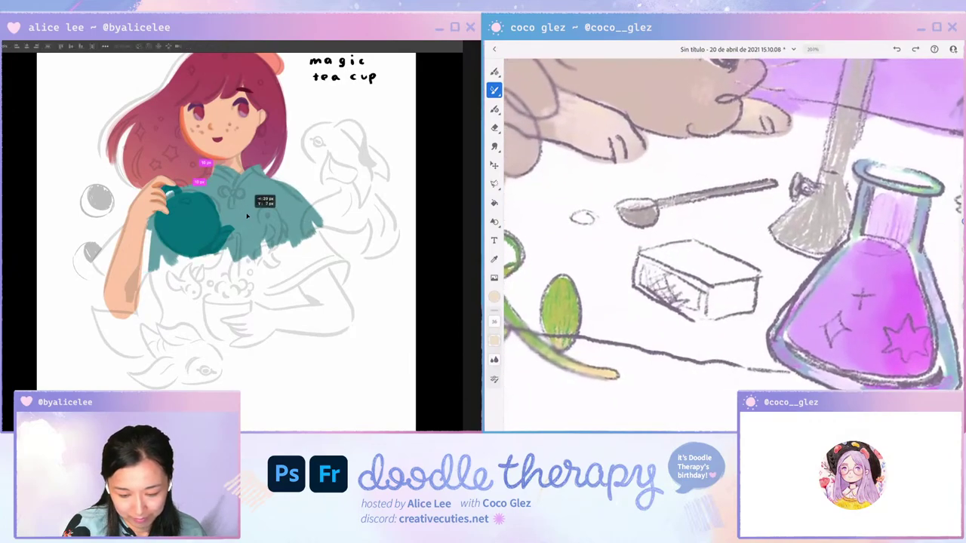
{"action": "key", "text": "ctrl+u"}
{"action": "left_click", "coordinate": [412, 270]}
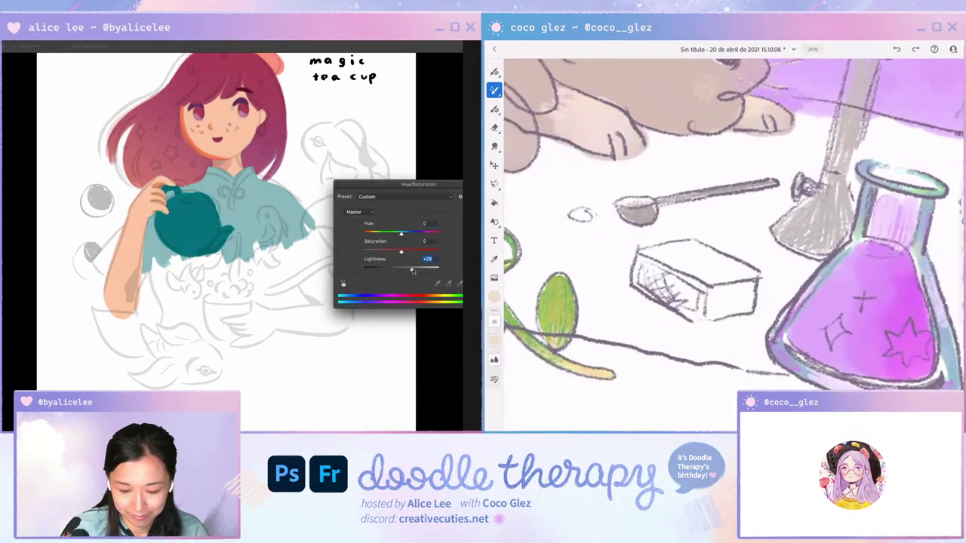
{"action": "left_click", "coordinate": [412, 233]}
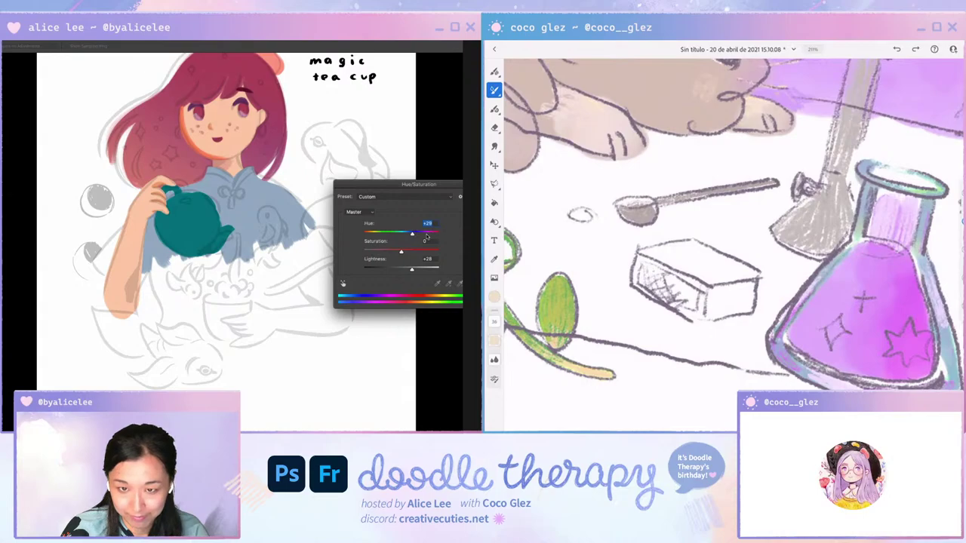
{"action": "left_click_drag", "start_coordinate": [419, 237], "coordinate": [424, 234]}
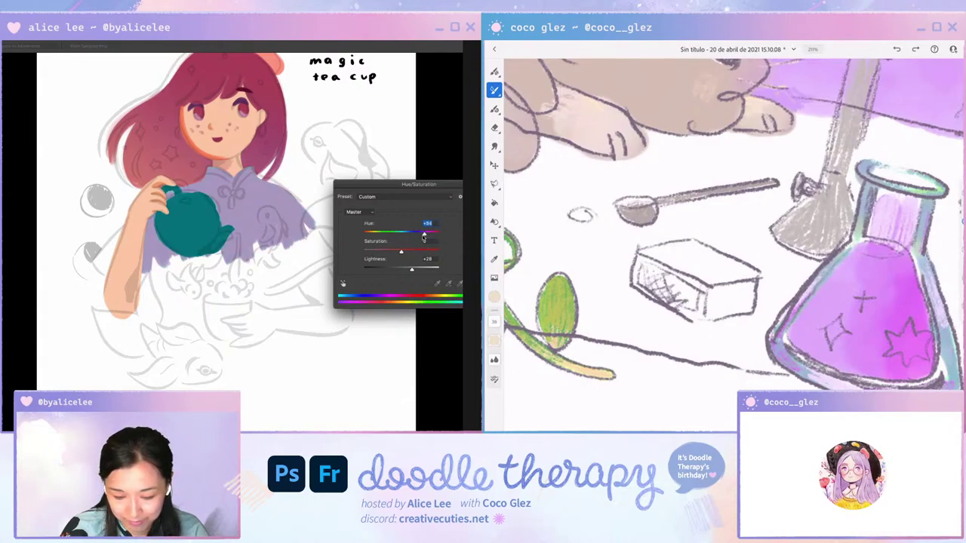
{"action": "left_click", "coordinate": [414, 252]}
{"action": "left_click", "coordinate": [421, 270]}
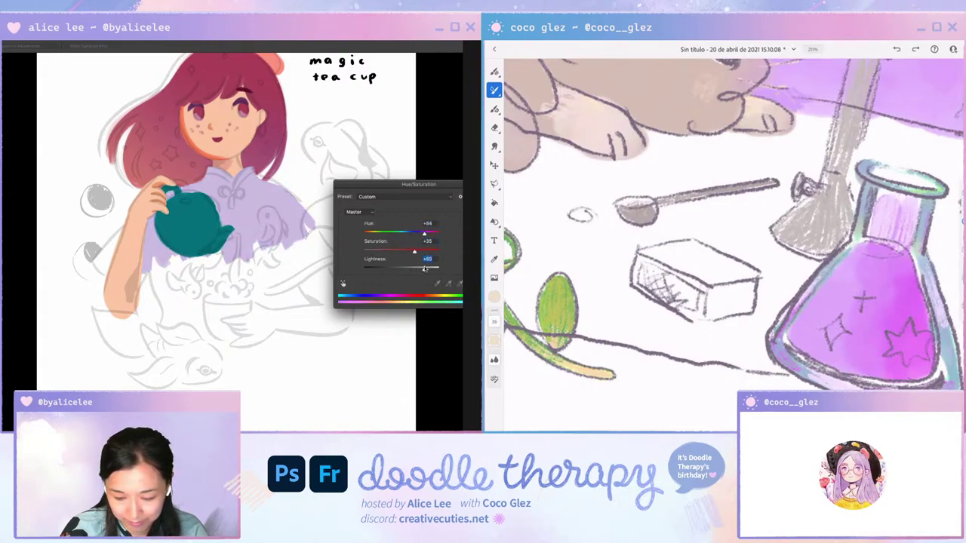
{"action": "key", "text": "Return"}
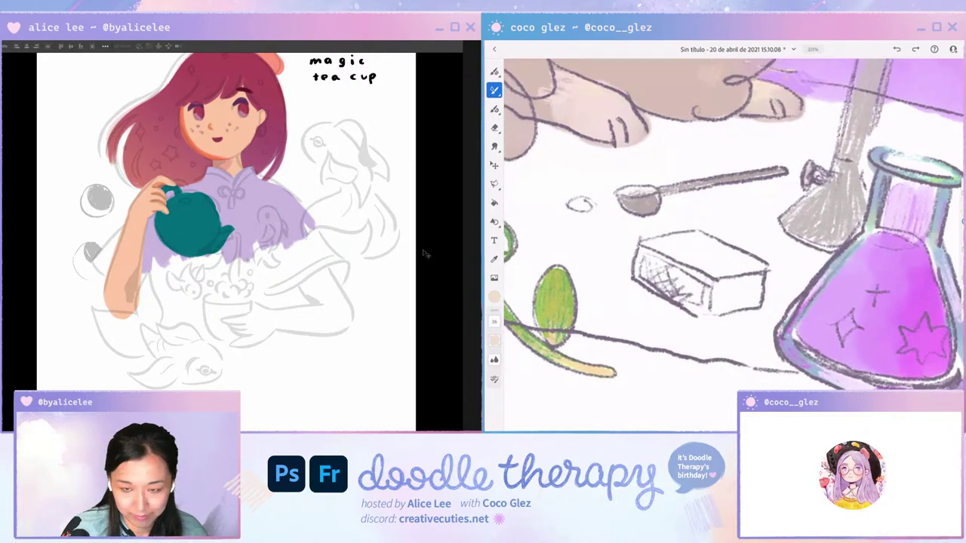
Recolour the girl's magenta hair to muted brown with Hue/Saturation, using hue +24 and saturation -35.
{"action": "key", "text": "ctrl+u"}
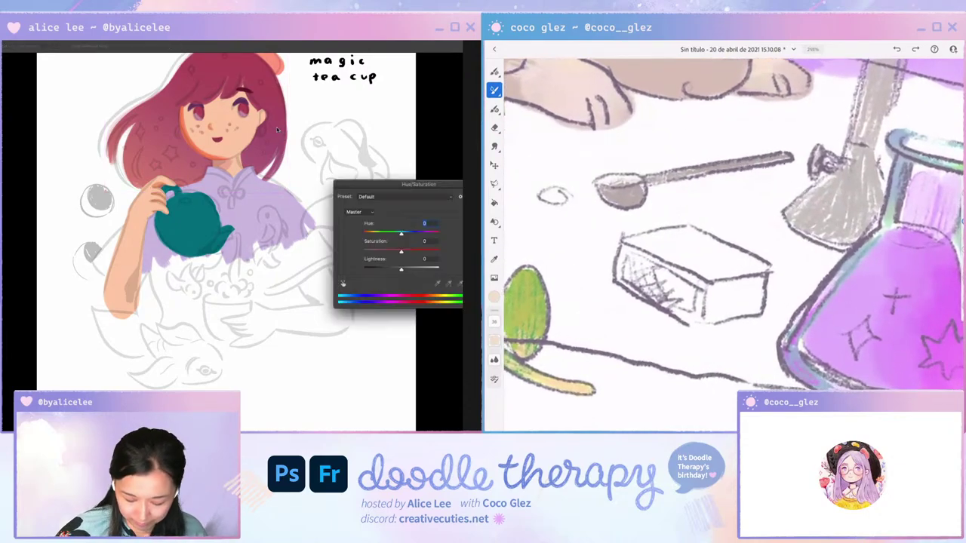
{"action": "left_click_drag", "start_coordinate": [401, 251], "coordinate": [409, 234]}
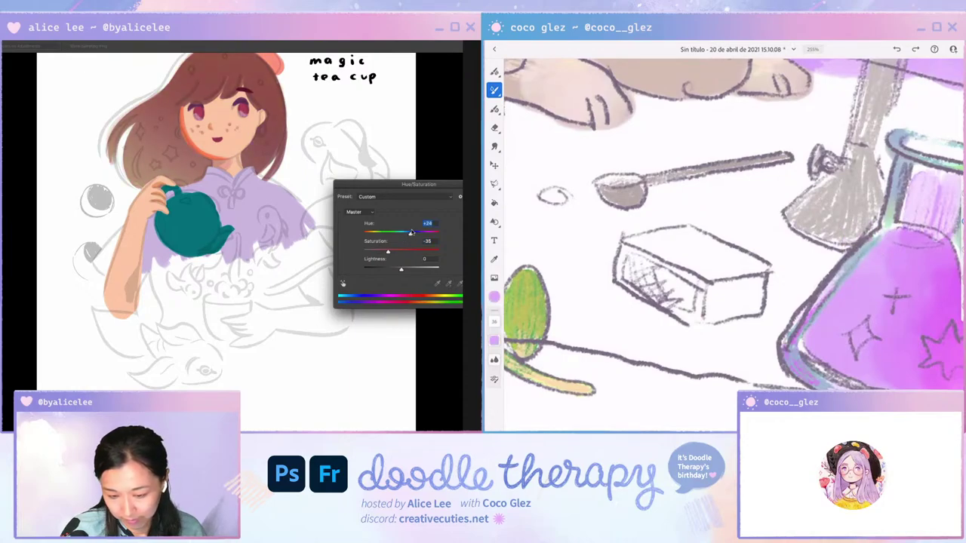
{"action": "key", "text": "Return"}
Select the girl's eye details, shift their hue by +21 and darken them slightly with Hue/Saturation.
{"action": "left_click_drag", "start_coordinate": [242, 101], "coordinate": [240, 143]}
{"action": "left_click", "coordinate": [241, 143], "text": "super"}
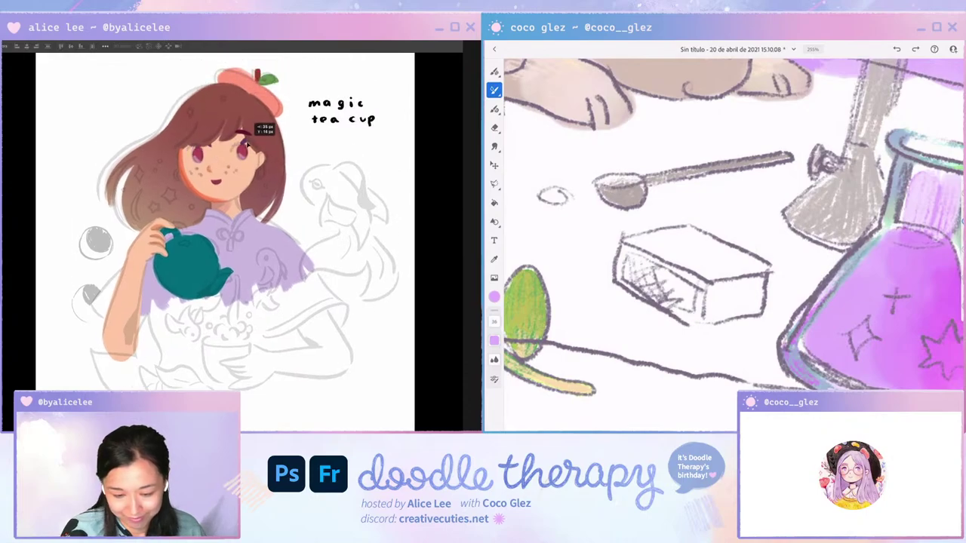
{"action": "key", "text": "super+u"}
{"action": "mouse_move", "coordinate": [402, 234]}
{"action": "left_mouse_down"}
{"action": "mouse_move", "coordinate": [390, 234]}
{"action": "mouse_move", "coordinate": [409, 234]}
{"action": "left_mouse_up"}
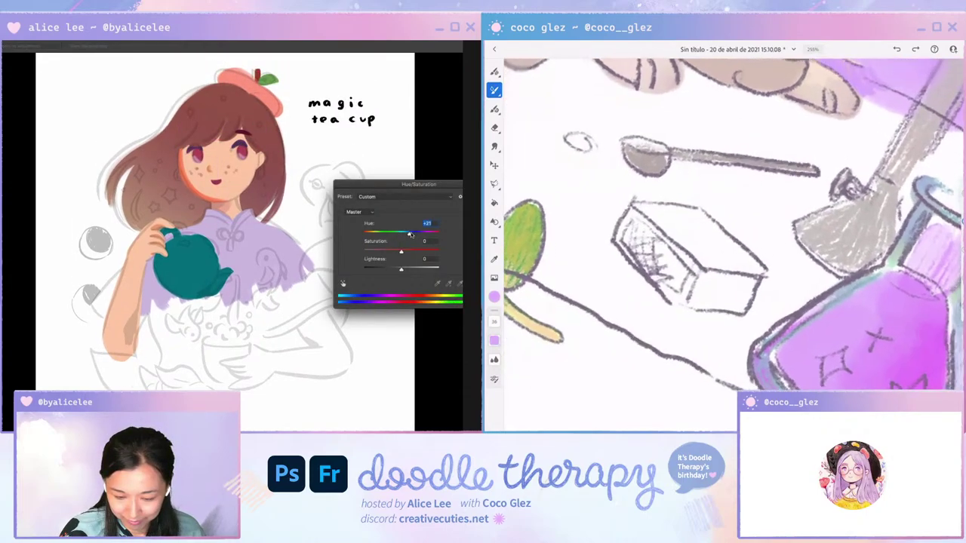
{"action": "left_click_drag", "start_coordinate": [401, 268], "coordinate": [398, 269]}
{"action": "key", "text": "Return"}
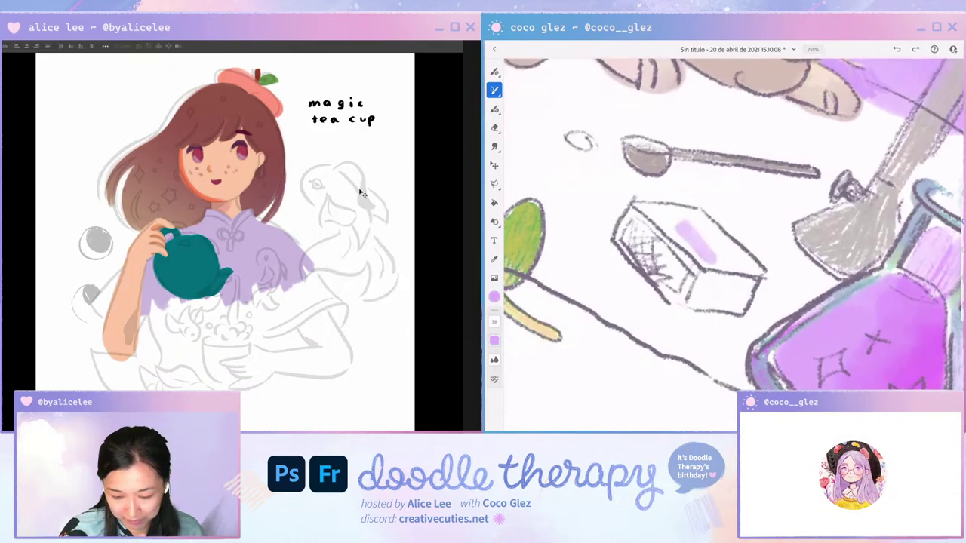
{"action": "key", "text": "5"}
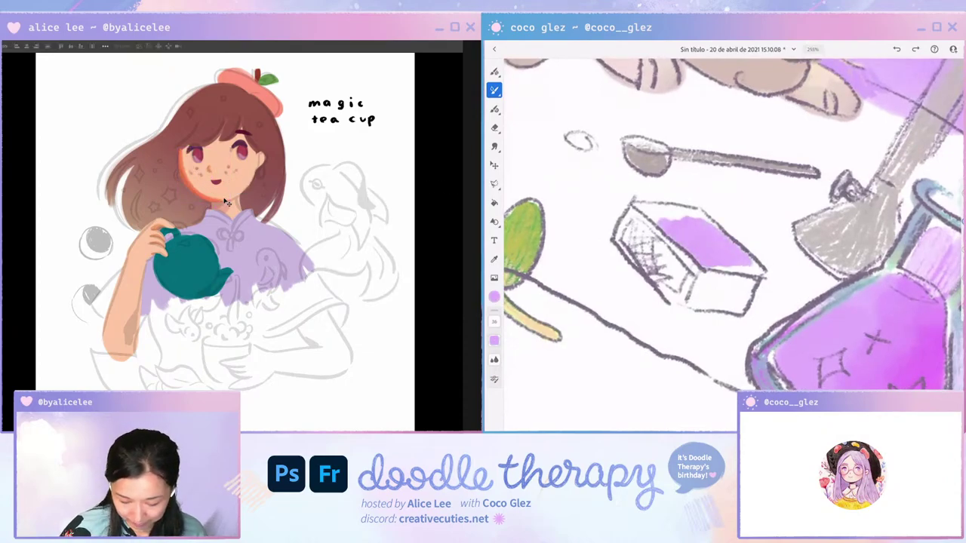
Soften the orange shadow along the girl's cheek and jaw with a gradient and fit its placement using Free Transform in Photoshop.
{"action": "key", "text": "g"}
{"action": "mouse_move", "coordinate": [218, 159]}
{"action": "left_mouse_down"}
{"action": "mouse_move", "coordinate": [194, 180]}
{"action": "mouse_move", "coordinate": [240, 184]}
{"action": "left_mouse_up"}
{"action": "key", "text": "ctrl+plus"}
{"action": "key", "text": "ctrl+t"}
{"action": "key", "text": "Return"}
{"action": "key", "text": "ctrl+t"}
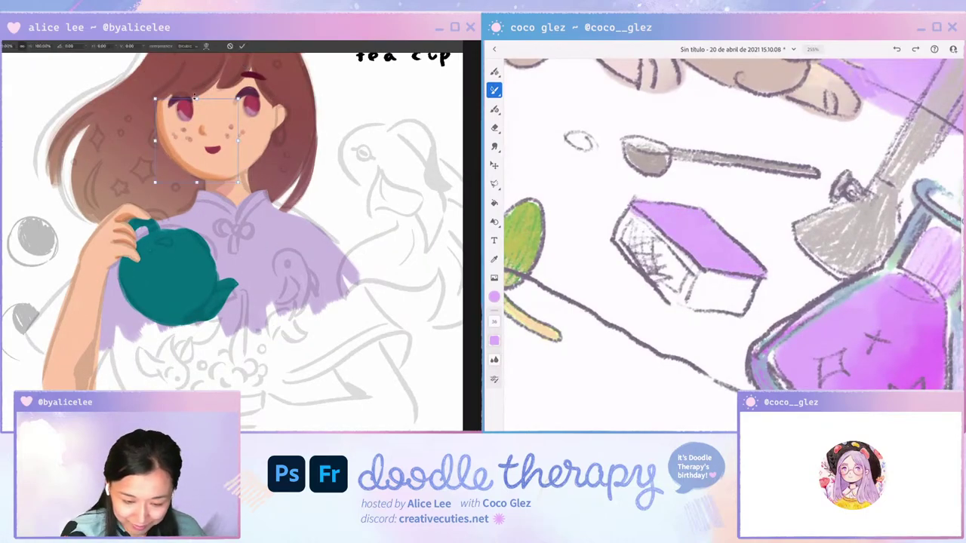
{"action": "key", "text": "Return"}
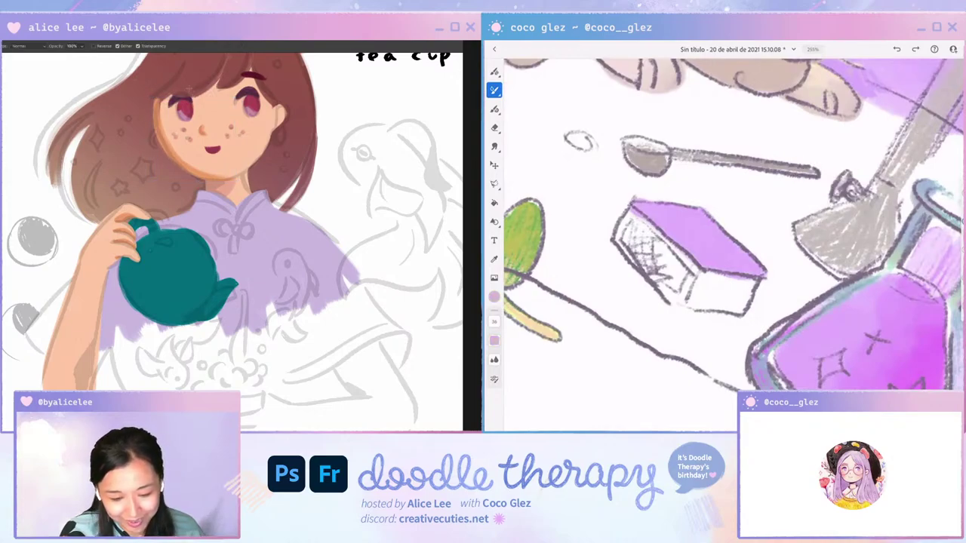
{"action": "key", "text": "r"}
{"action": "key", "text": "e"}
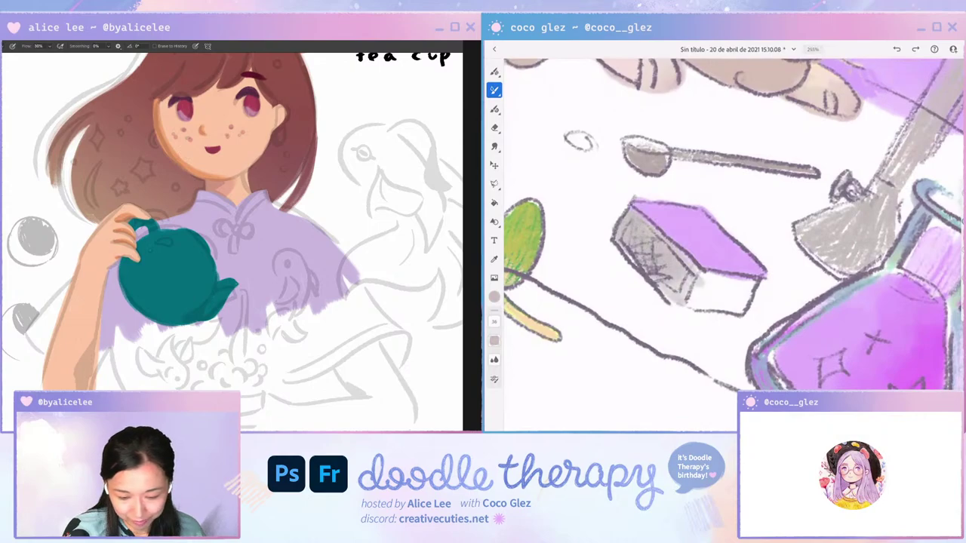
{"action": "key", "text": "ctrl+0"}
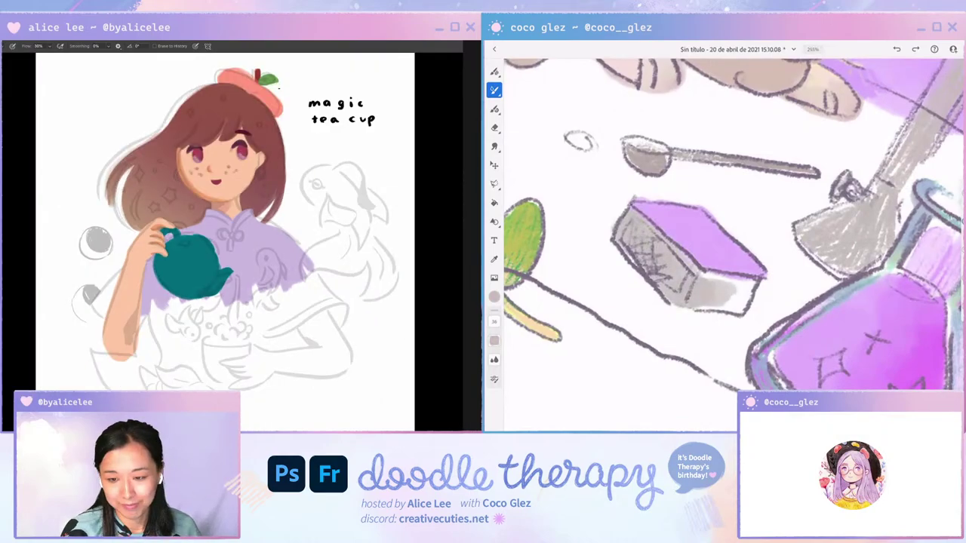
Recolour the teal teapot to blue with Hue/Saturation, using hue +34 and a higher lightness.
{"action": "key", "text": "v"}
{"action": "scroll", "coordinate": [288, 135], "scroll_direction": "down", "scroll_amount": 2}
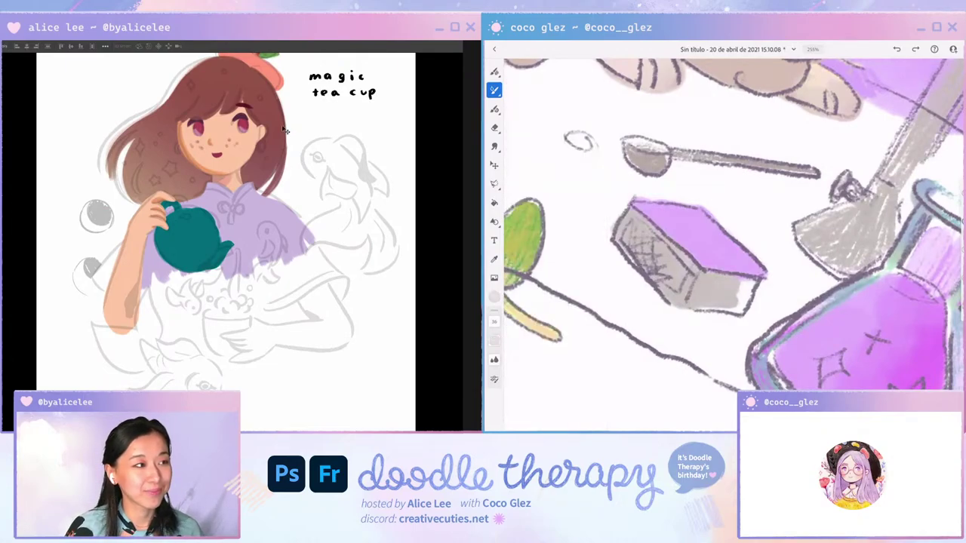
{"action": "key", "text": "ctrl+plus"}
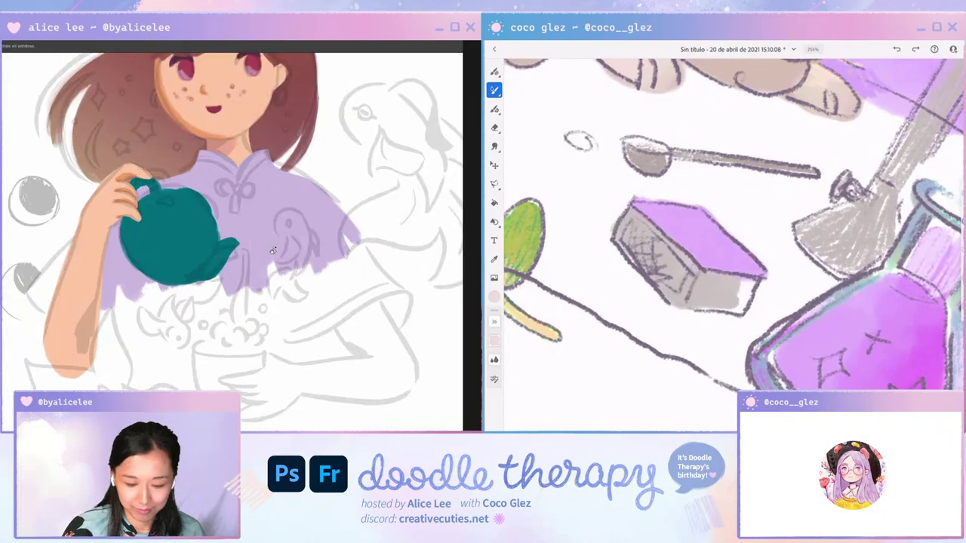
{"action": "key", "text": "ctrl+u"}
{"action": "left_click", "coordinate": [494, 71]}
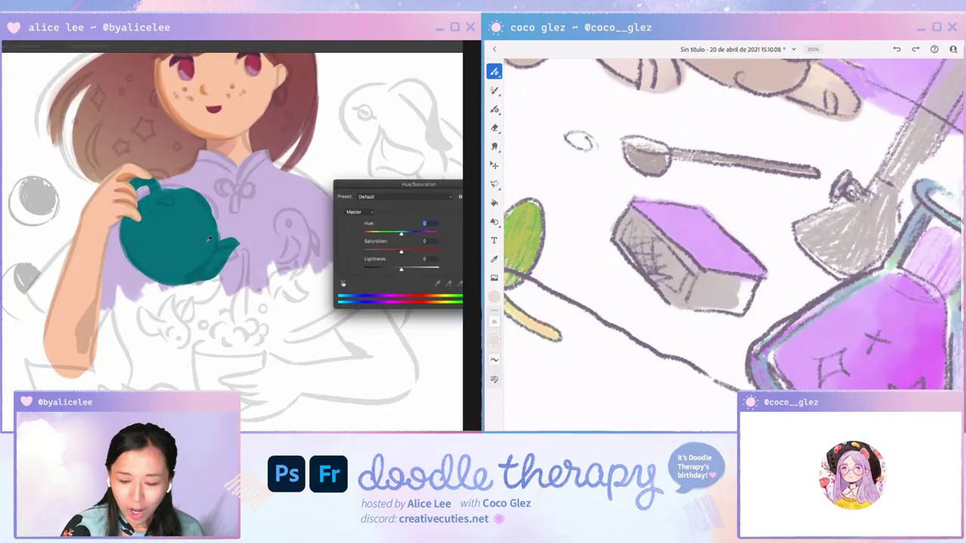
{"action": "left_click_drag", "start_coordinate": [402, 235], "coordinate": [411, 235]}
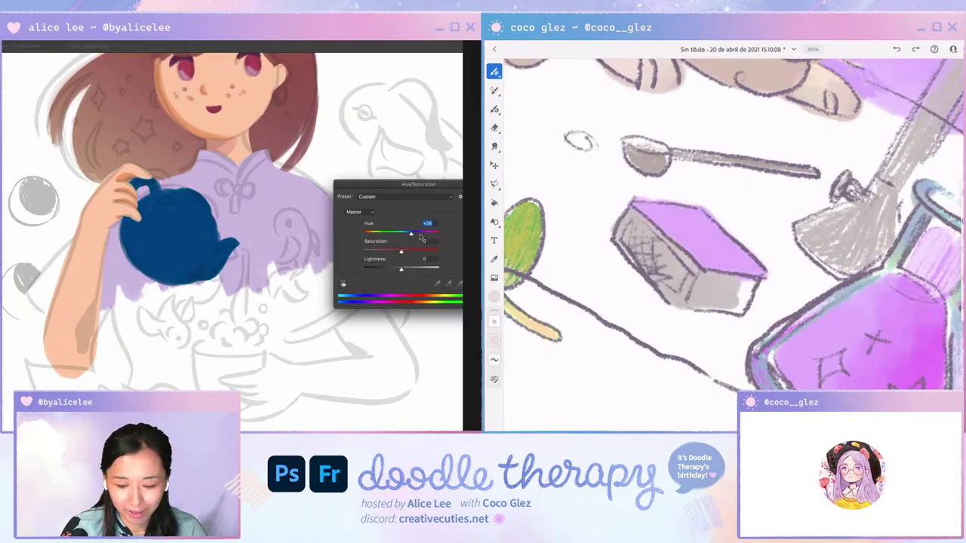
{"action": "left_click", "coordinate": [416, 235]}
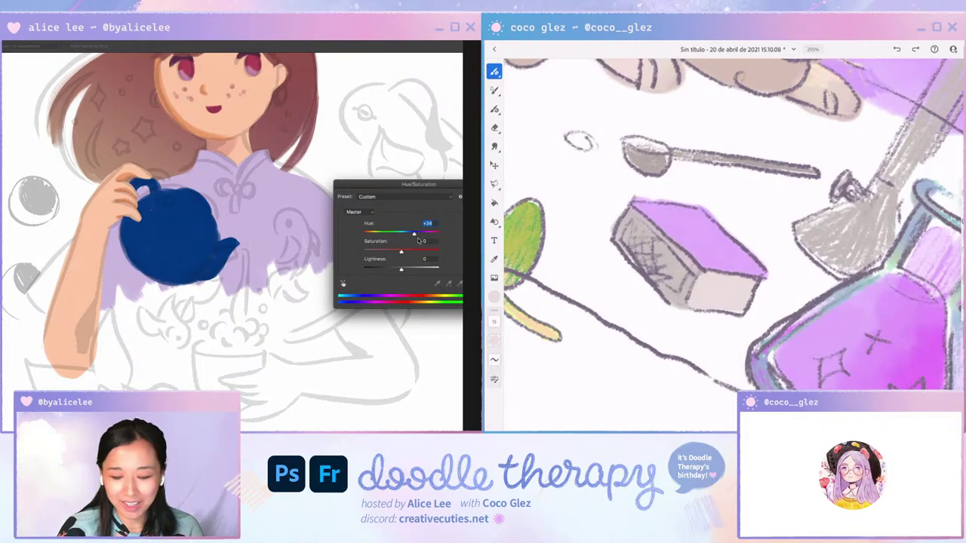
{"action": "left_click", "coordinate": [411, 269]}
{"action": "key", "text": "Return"}
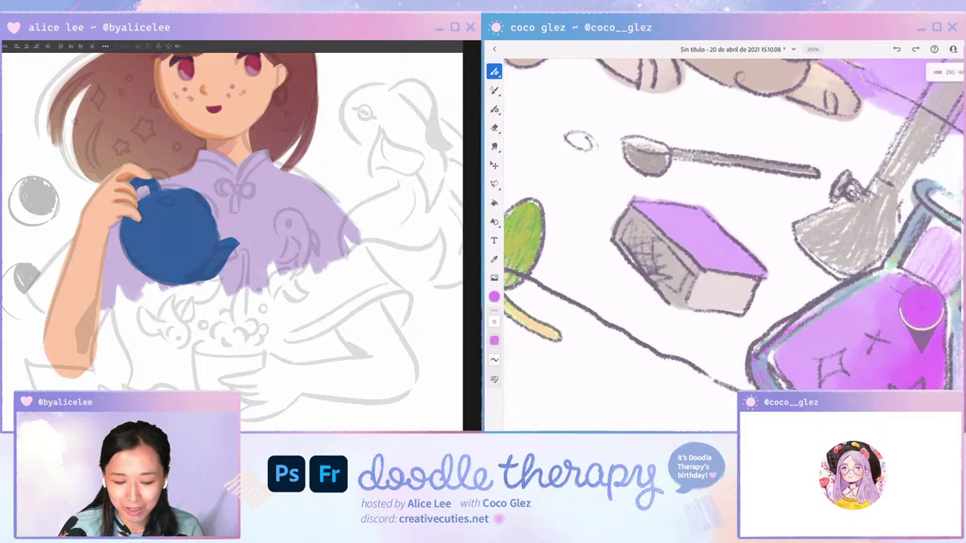
Switch to Fresco and shade the cross-hatched side of the small box with bright magenta.
{"action": "mouse_move", "coordinate": [646, 254]}
{"action": "left_mouse_down"}
{"action": "mouse_move", "coordinate": [659, 262]}
{"action": "mouse_move", "coordinate": [637, 222]}
{"action": "mouse_move", "coordinate": [645, 262]}
{"action": "mouse_move", "coordinate": [686, 284]}
{"action": "left_mouse_up"}
{"action": "left_click_drag", "start_coordinate": [670, 255], "coordinate": [685, 273]}
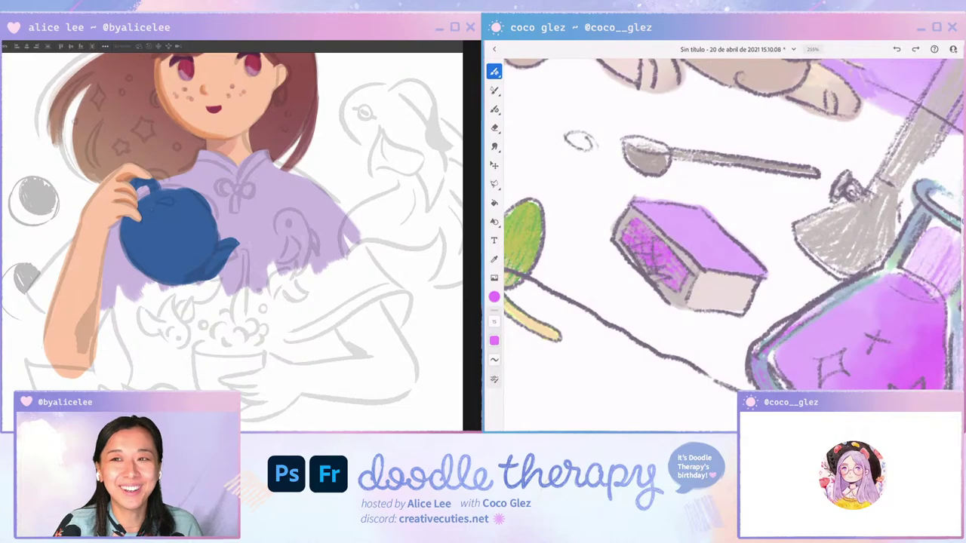
{"action": "scroll", "coordinate": [725, 241], "scroll_direction": "down", "scroll_amount": 4}
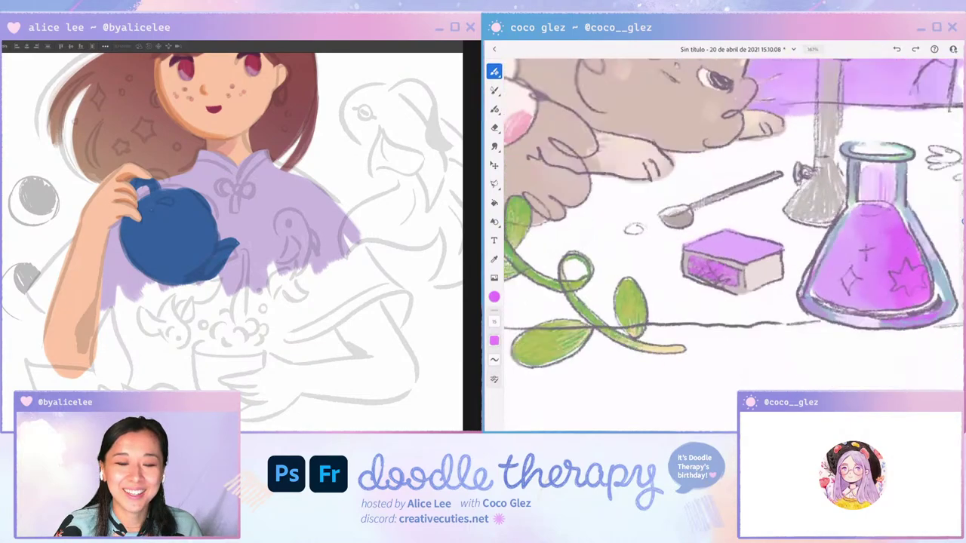
Sample the lilac of the box lid and colour the loose petals and the flower head on the table in Fresco.
{"action": "left_click", "coordinate": [733, 238]}
{"action": "left_click_drag", "start_coordinate": [647, 267], "coordinate": [640, 277]}
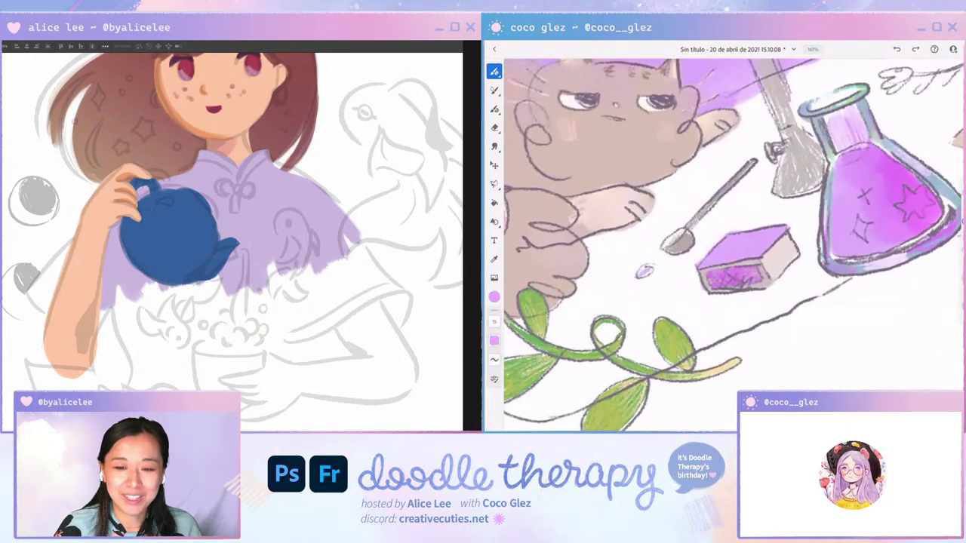
{"action": "left_click_drag", "start_coordinate": [785, 196], "coordinate": [585, 352]}
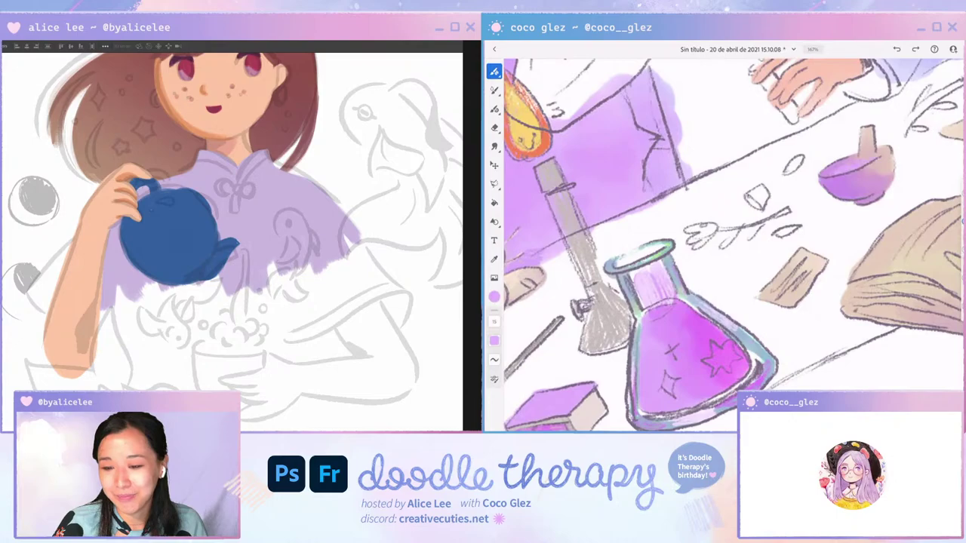
{"action": "scroll", "coordinate": [754, 227], "scroll_direction": "down", "scroll_amount": 2}
{"action": "scroll", "coordinate": [754, 226], "scroll_direction": "up", "scroll_amount": 2}
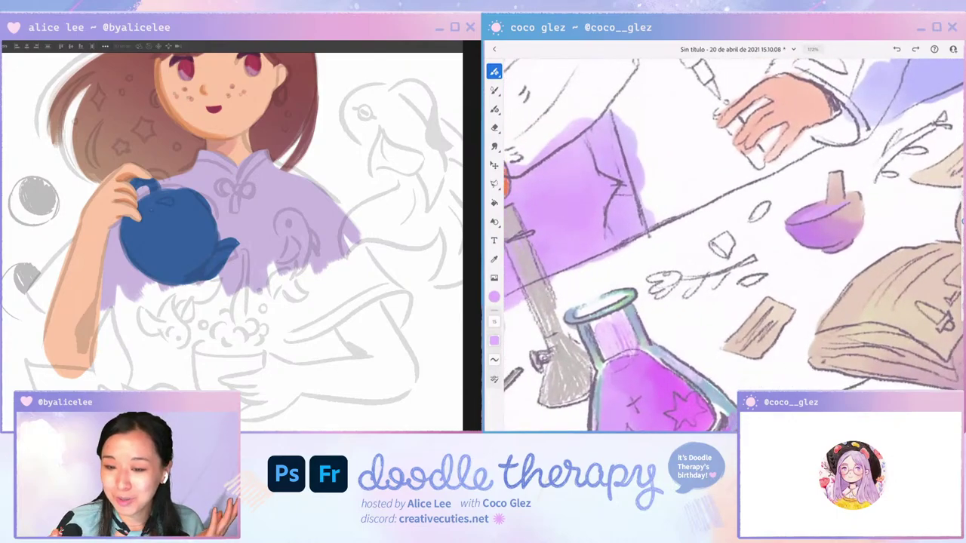
{"action": "mouse_move", "coordinate": [655, 289]}
{"action": "left_mouse_down"}
{"action": "mouse_move", "coordinate": [674, 279]}
{"action": "mouse_move", "coordinate": [663, 296]}
{"action": "mouse_move", "coordinate": [677, 274]}
{"action": "left_mouse_up"}
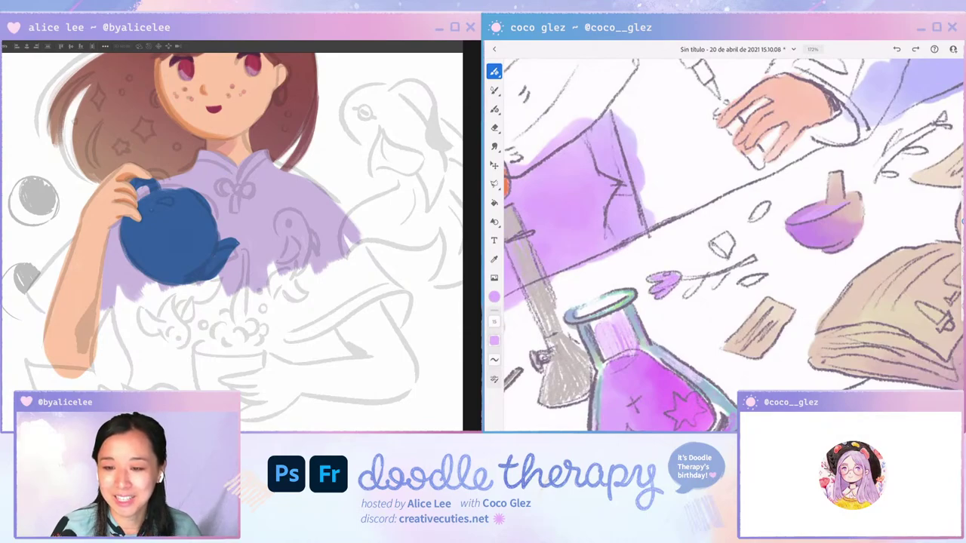
{"action": "mouse_move", "coordinate": [732, 234]}
{"action": "left_mouse_down"}
{"action": "mouse_move", "coordinate": [682, 275]}
{"action": "mouse_move", "coordinate": [716, 248]}
{"action": "mouse_move", "coordinate": [711, 255]}
{"action": "left_mouse_up"}
{"action": "key", "text": "e"}
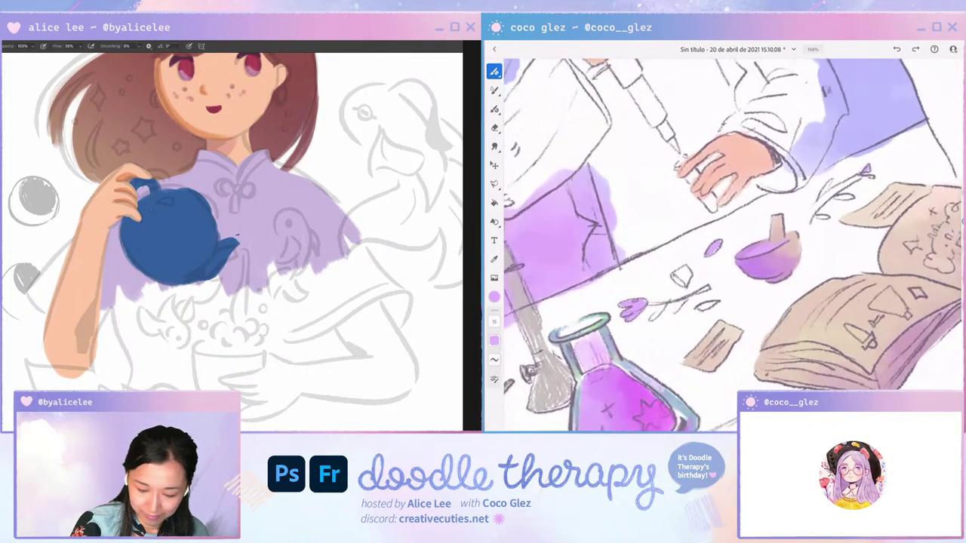
Colour the small cup-shaped bud beside the flower on the table beige-brown in Fresco.
{"action": "left_click_drag", "start_coordinate": [766, 311], "coordinate": [791, 326]}
{"action": "key", "text": "r"}
{"action": "left_click_drag", "start_coordinate": [256, 255], "coordinate": [247, 215]}
{"action": "mouse_move", "coordinate": [586, 72]}
{"action": "left_mouse_down"}
{"action": "mouse_move", "coordinate": [559, 75]}
{"action": "mouse_move", "coordinate": [576, 64]}
{"action": "left_mouse_up"}
{"action": "key", "text": "Escape"}
{"action": "key", "text": "b"}
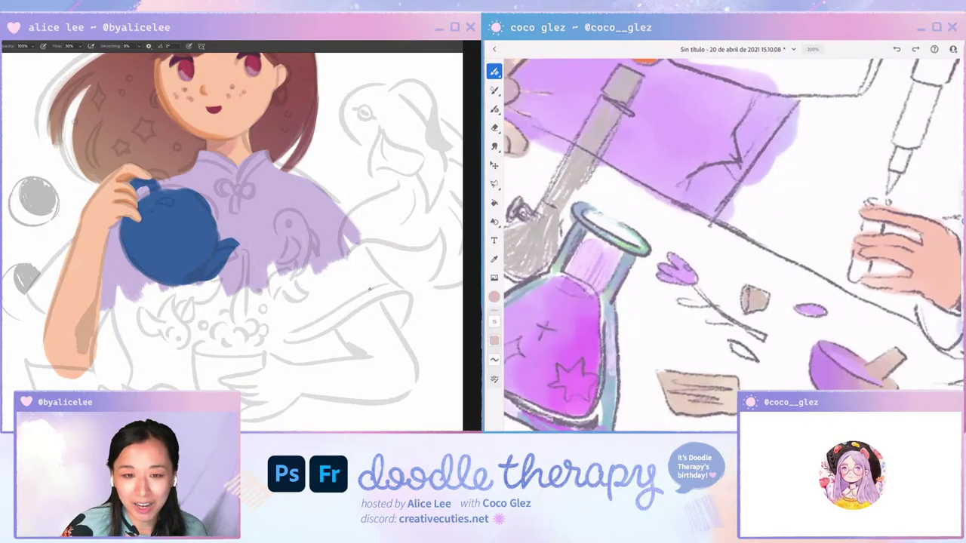
{"action": "key", "text": "ctrl+minus"}
{"action": "scroll", "coordinate": [400, 298], "scroll_direction": "up", "scroll_amount": 5}
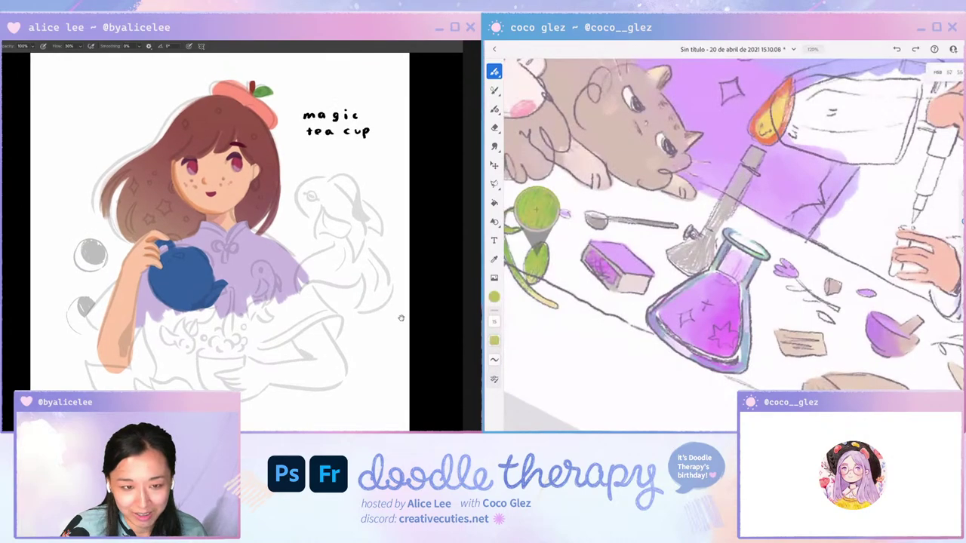
{"action": "left_click_drag", "start_coordinate": [410, 316], "coordinate": [413, 315]}
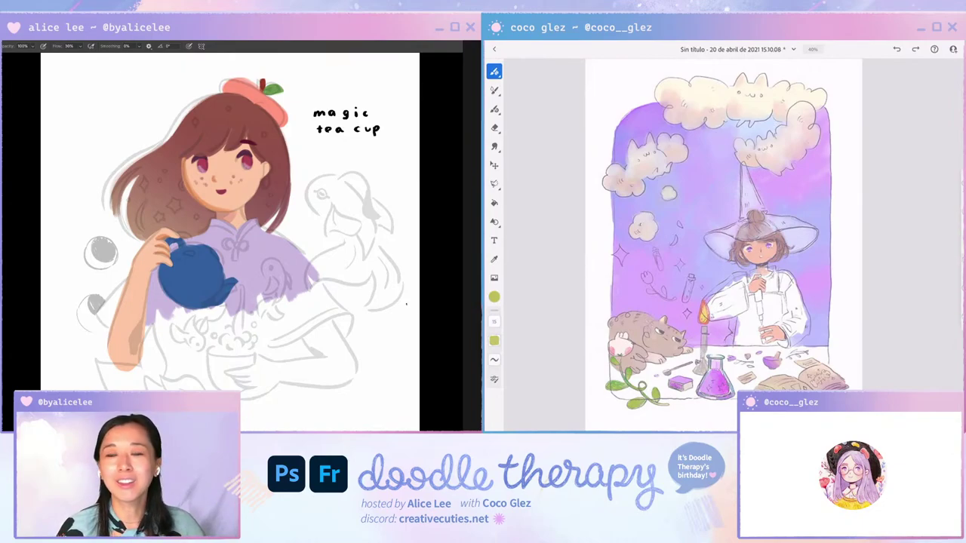
Set up a larger watercolour brush in Fresco with a pale peach colour of hue 27, saturation 30 and brightness 96.
{"action": "left_click", "coordinate": [494, 90]}
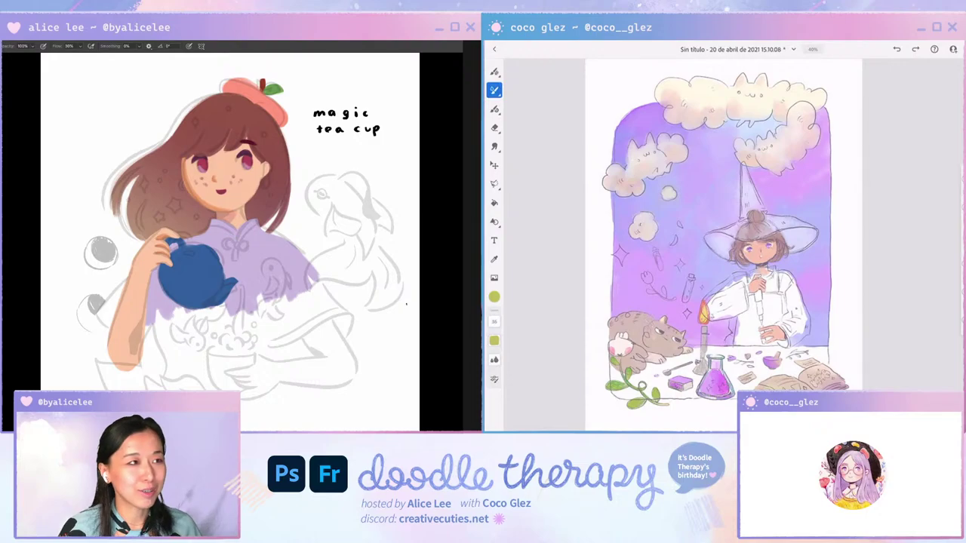
{"action": "left_click", "coordinate": [494, 297]}
{"action": "mouse_move", "coordinate": [576, 129]}
{"action": "left_mouse_down"}
{"action": "mouse_move", "coordinate": [589, 144]}
{"action": "mouse_move", "coordinate": [549, 138]}
{"action": "left_mouse_up"}
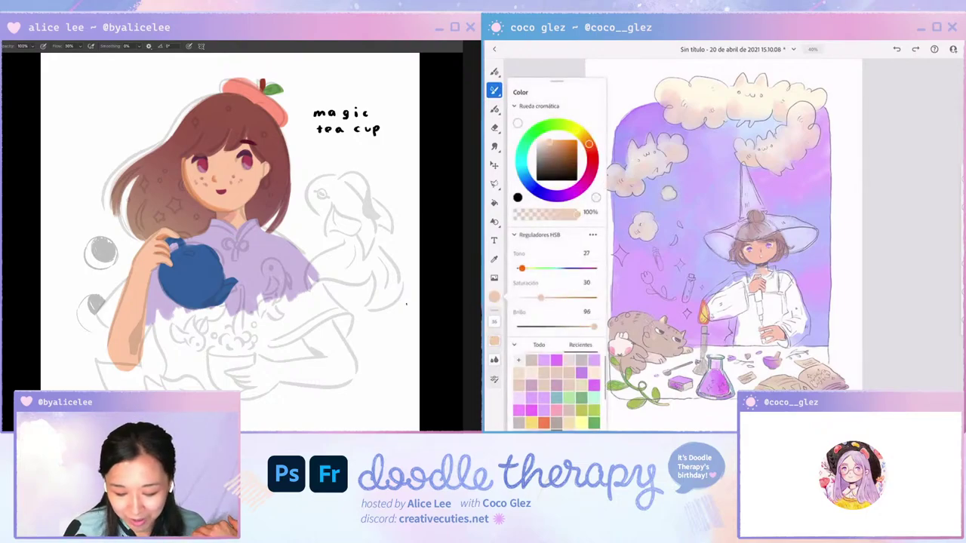
{"action": "left_click", "coordinate": [494, 297]}
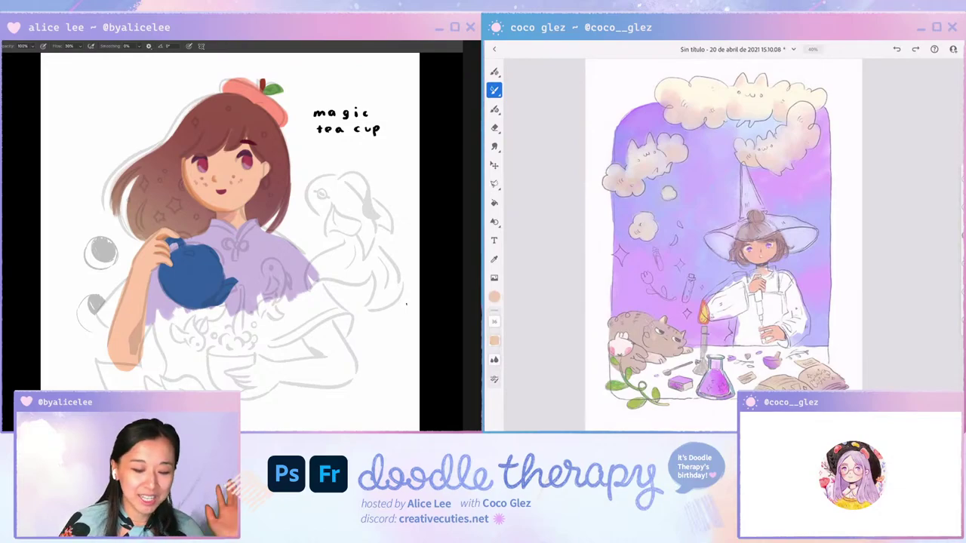
{"action": "left_click", "coordinate": [494, 322]}
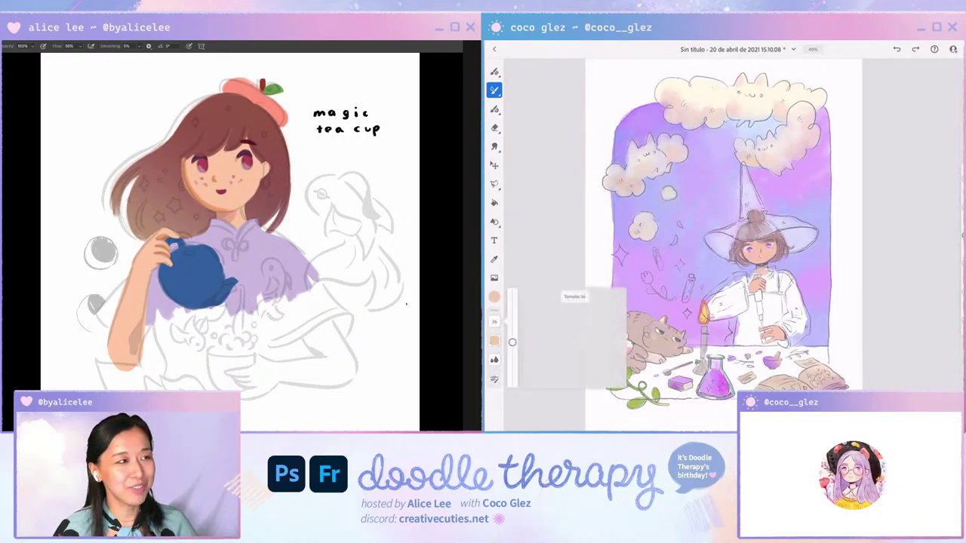
{"action": "left_click_drag", "start_coordinate": [512, 342], "coordinate": [511, 314]}
{"action": "left_click", "coordinate": [494, 322]}
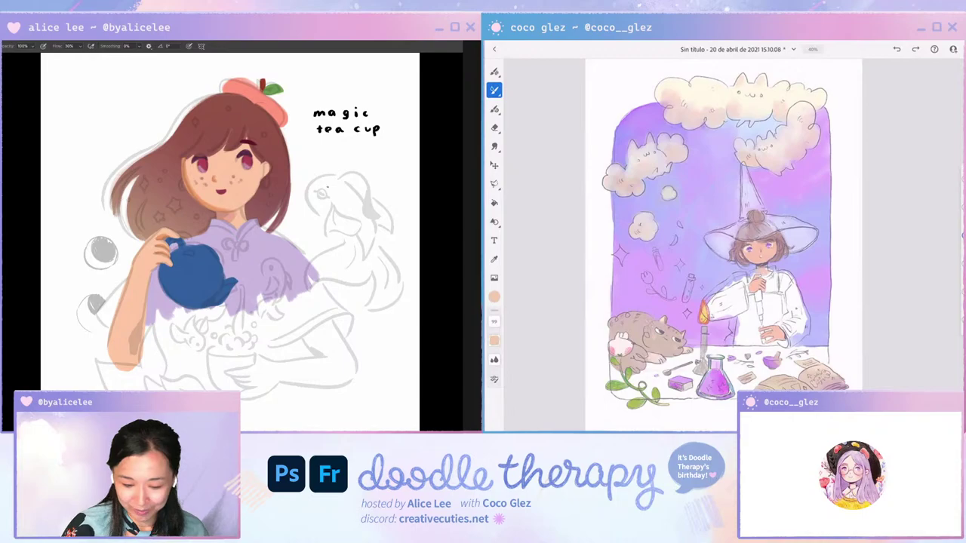
Shift the teapot's blue towards deep indigo with Hue/Saturation in Photoshop.
{"action": "key", "text": "v"}
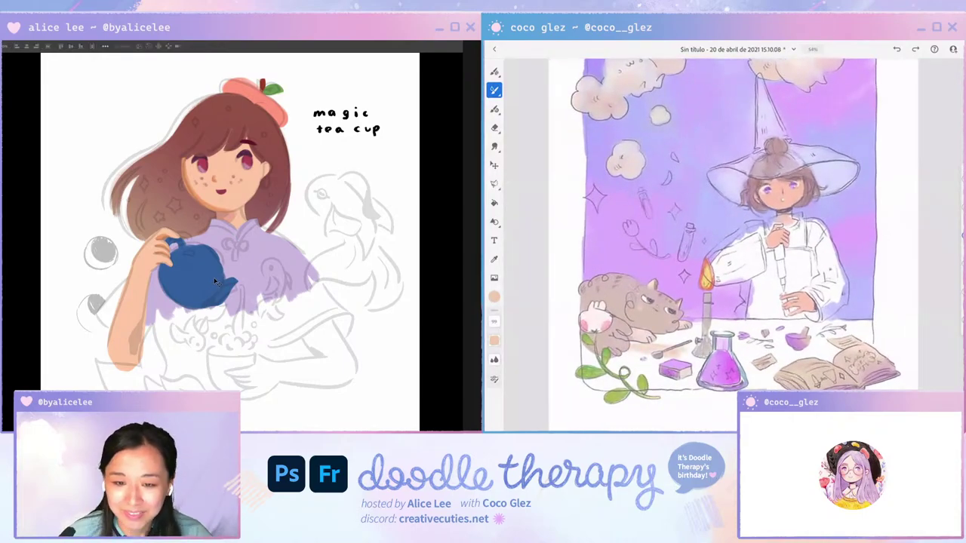
{"action": "key", "text": "super+u"}
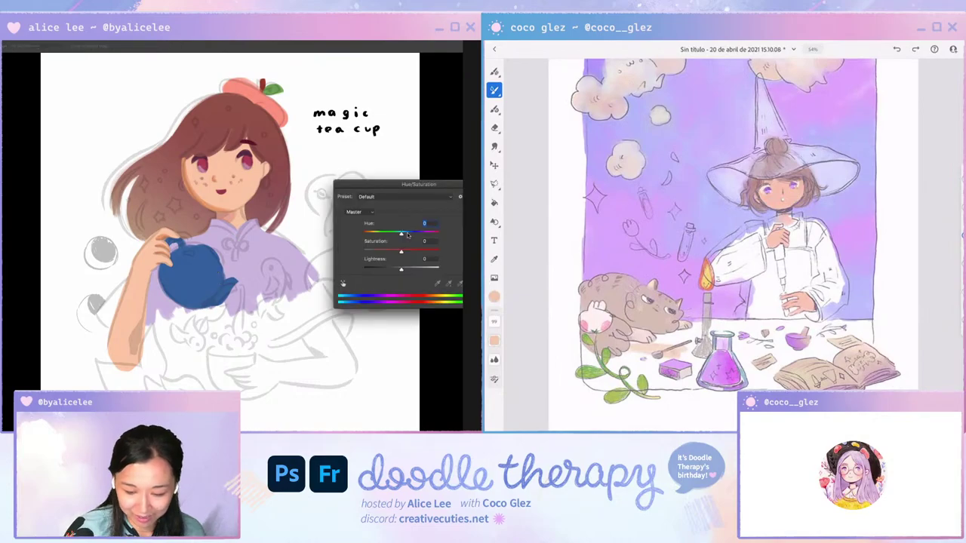
{"action": "mouse_move", "coordinate": [403, 233]}
{"action": "left_mouse_down"}
{"action": "mouse_move", "coordinate": [412, 253]}
{"action": "mouse_move", "coordinate": [401, 252]}
{"action": "left_mouse_up"}
{"action": "key", "text": "Return"}
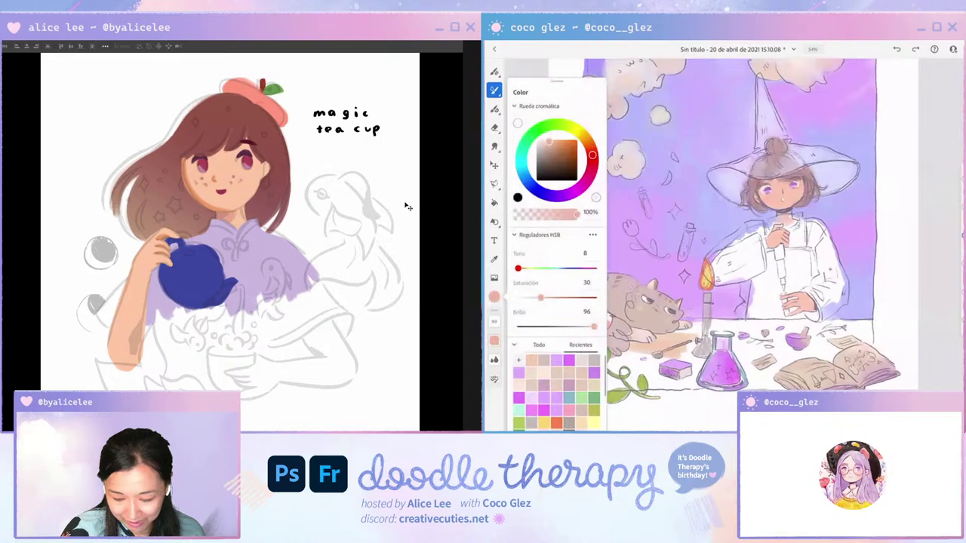
Sample the teapot's indigo and refine the shape of its spout with the brush, rotating the canvas as needed.
{"action": "key", "text": "ctrl+plus"}
{"action": "scroll", "coordinate": [272, 214], "scroll_direction": "down", "scroll_amount": 2}
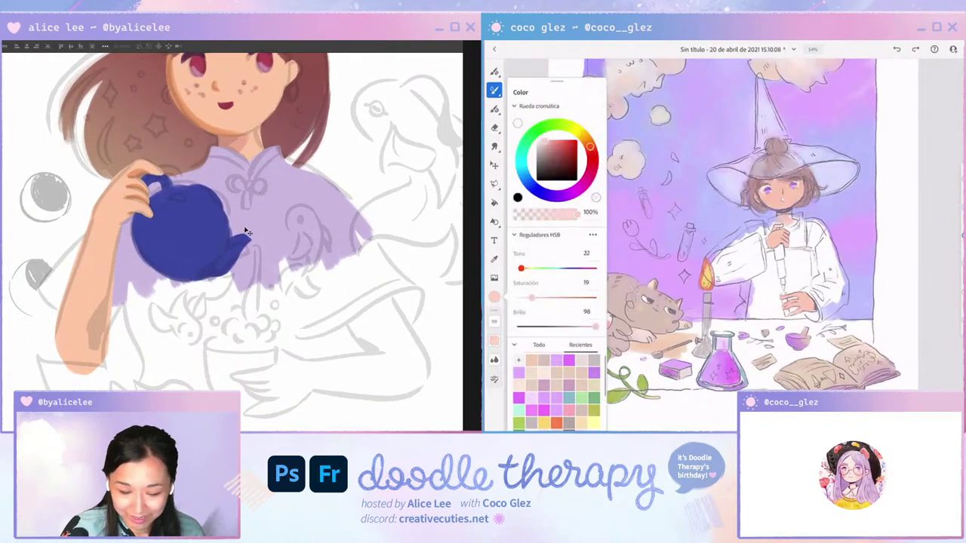
{"action": "key", "text": "i"}
{"action": "left_click", "coordinate": [214, 236]}
{"action": "key", "text": "r"}
{"action": "mouse_move", "coordinate": [344, 325]}
{"action": "left_mouse_down"}
{"action": "mouse_move", "coordinate": [274, 383]}
{"action": "mouse_move", "coordinate": [139, 354]}
{"action": "left_mouse_up"}
{"action": "key", "text": "ctrl+plus"}
{"action": "key", "text": "ctrl+plus"}
{"action": "key", "text": "b"}
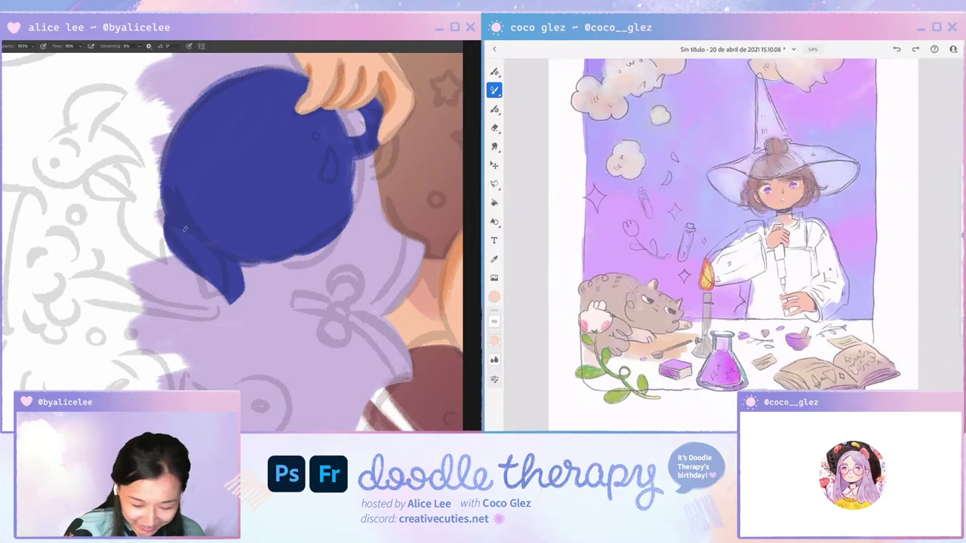
{"action": "left_click_drag", "start_coordinate": [217, 287], "coordinate": [230, 300]}
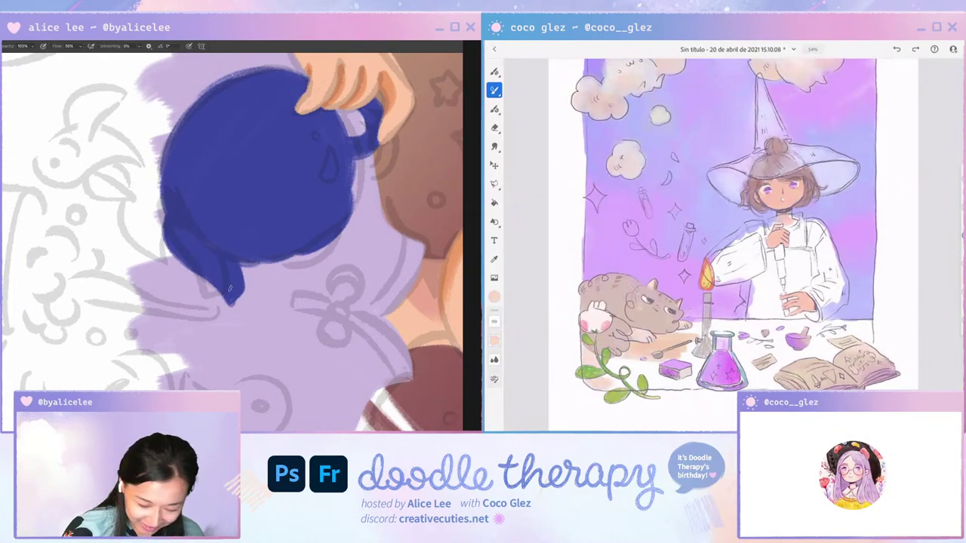
{"action": "key", "text": "Escape"}
{"action": "key", "text": "r"}
{"action": "left_click_drag", "start_coordinate": [300, 352], "coordinate": [355, 244]}
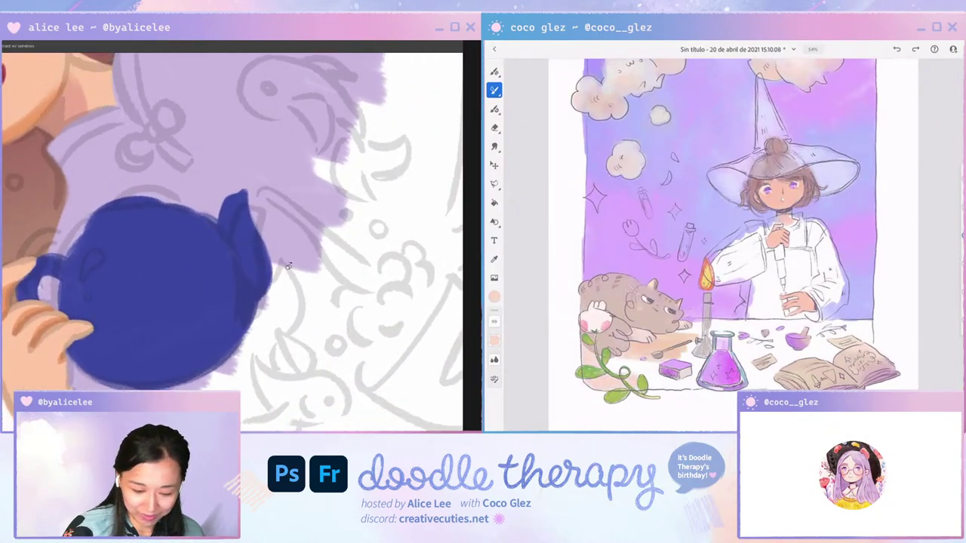
{"action": "key", "text": "Escape"}
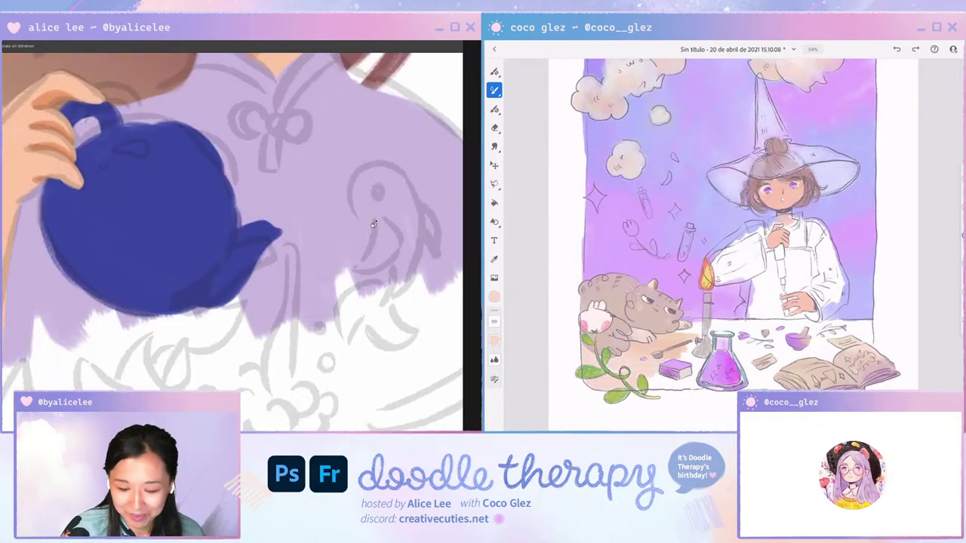
Paint a translucent blue stream of tea pouring down from the teapot's spout towards the cup on a new layer in Photoshop.
{"action": "scroll", "coordinate": [329, 281], "scroll_direction": "down", "scroll_amount": 3}
{"action": "key", "text": "ctrl+shift+n"}
{"action": "key", "text": "Return"}
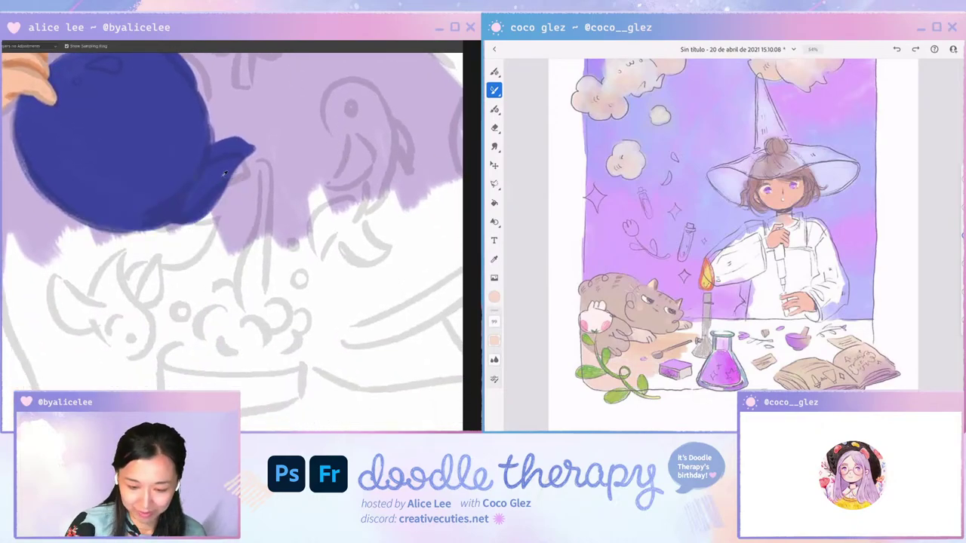
{"action": "key", "text": "b"}
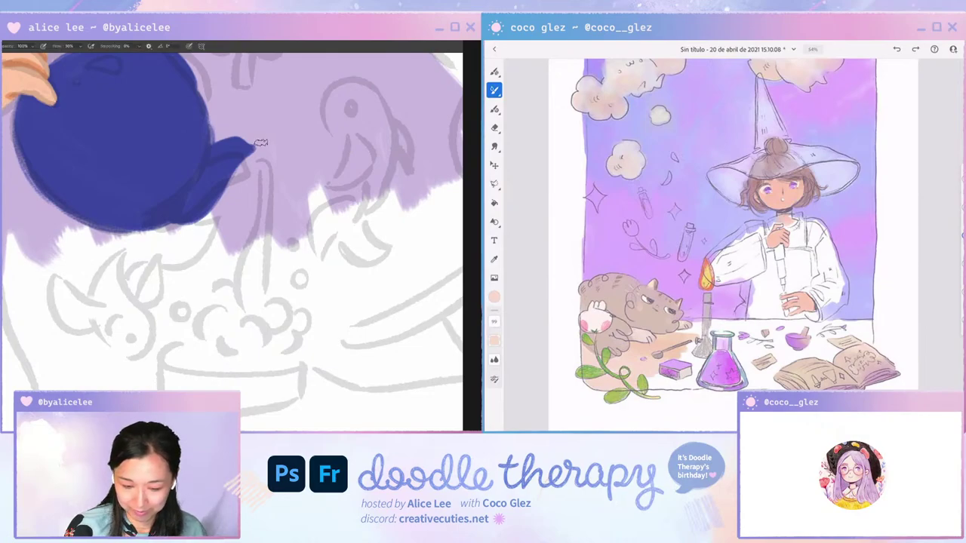
{"action": "left_click_drag", "start_coordinate": [260, 144], "coordinate": [262, 355]}
{"action": "key", "text": "ctrl+z"}
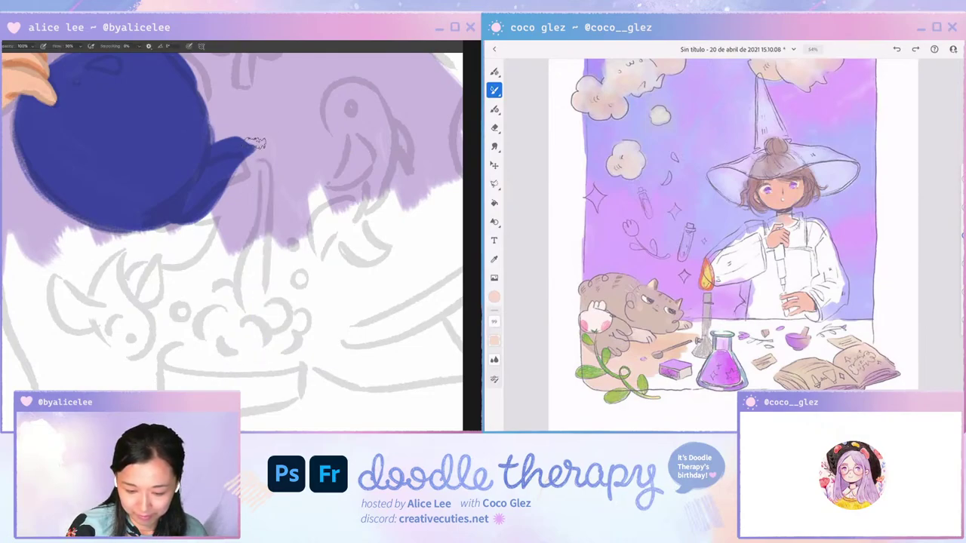
{"action": "left_click_drag", "start_coordinate": [257, 144], "coordinate": [272, 344]}
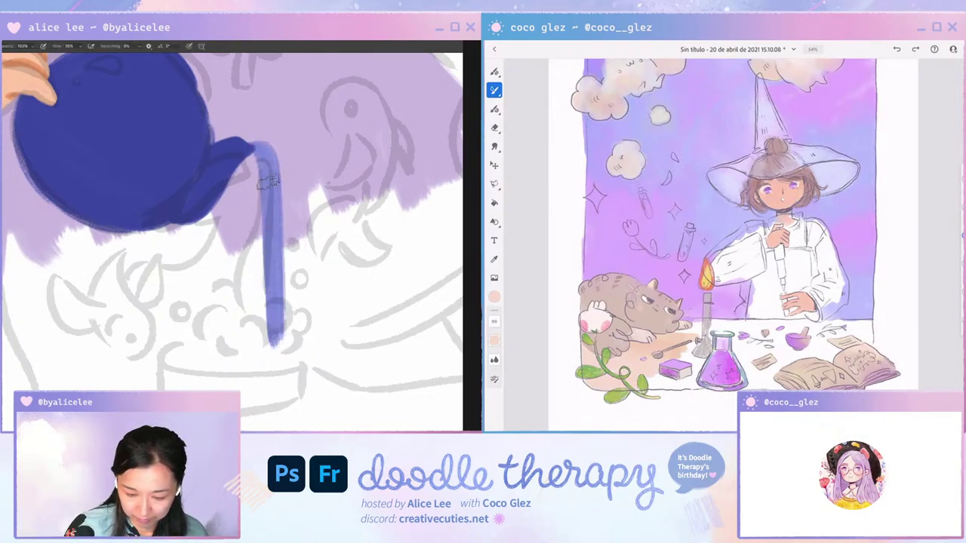
{"action": "left_click_drag", "start_coordinate": [253, 166], "coordinate": [278, 336]}
{"action": "mouse_move", "coordinate": [249, 219]}
{"action": "left_mouse_down"}
{"action": "mouse_move", "coordinate": [271, 305]}
{"action": "mouse_move", "coordinate": [276, 158]}
{"action": "left_mouse_up"}
Round off the top of the tea stream where it leaves the spout, rotating the canvas for the stroke and resetting it.
{"action": "key", "text": "v"}
{"action": "key", "text": "e"}
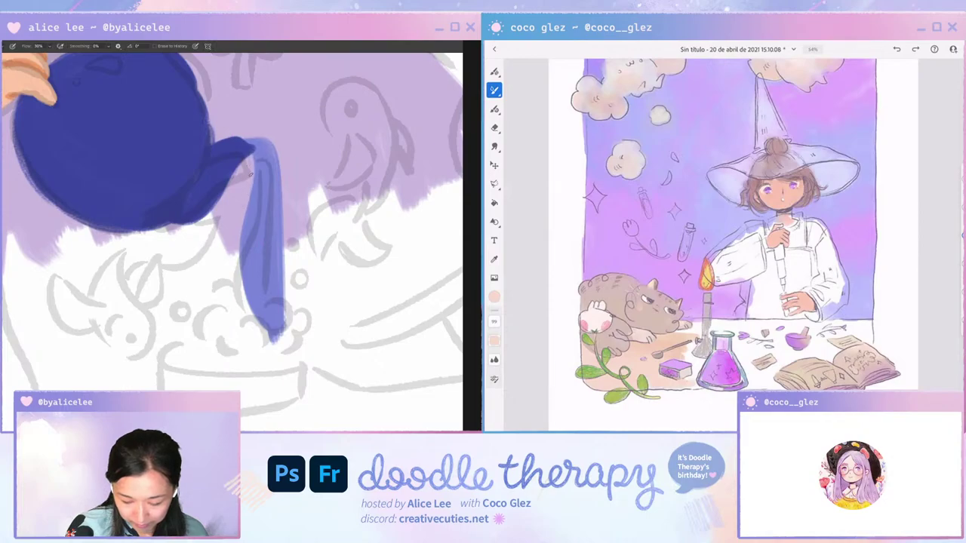
{"action": "key", "text": "b"}
{"action": "key", "text": "r"}
{"action": "mouse_move", "coordinate": [276, 352]}
{"action": "left_mouse_down"}
{"action": "mouse_move", "coordinate": [341, 265]}
{"action": "mouse_move", "coordinate": [289, 151]}
{"action": "left_mouse_up"}
{"action": "left_click_drag", "start_coordinate": [135, 245], "coordinate": [115, 277]}
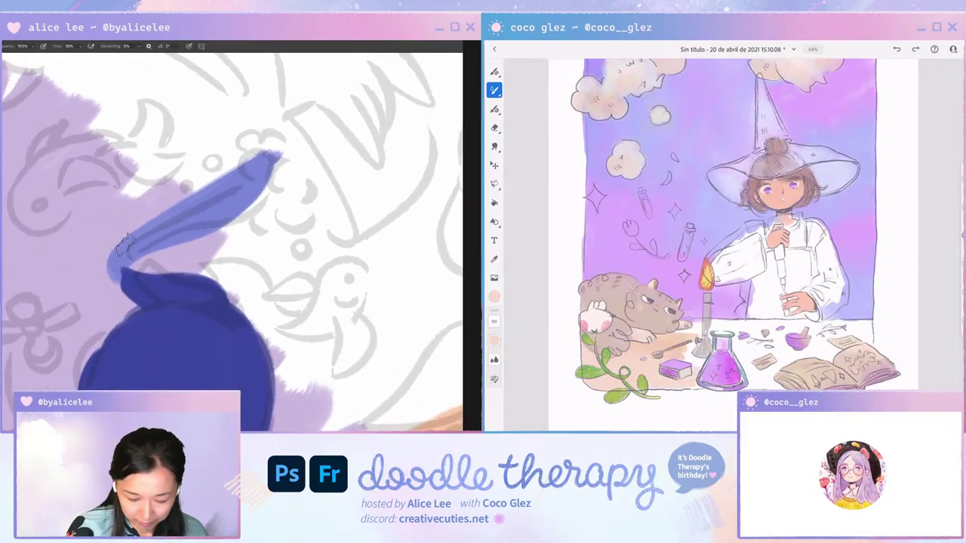
{"action": "key", "text": "Escape"}
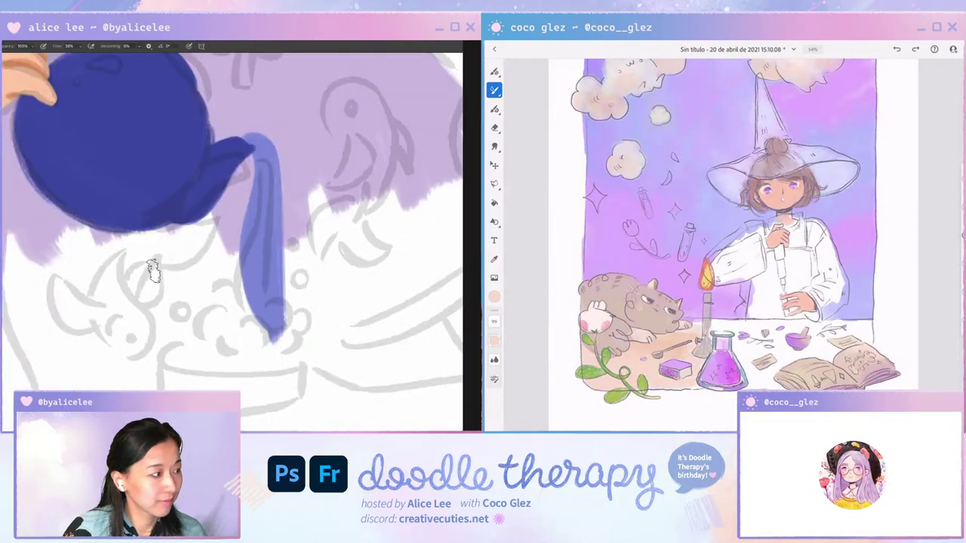
Trim both sides of the tea stream with the eraser to make it slimmer.
{"action": "key", "text": "e"}
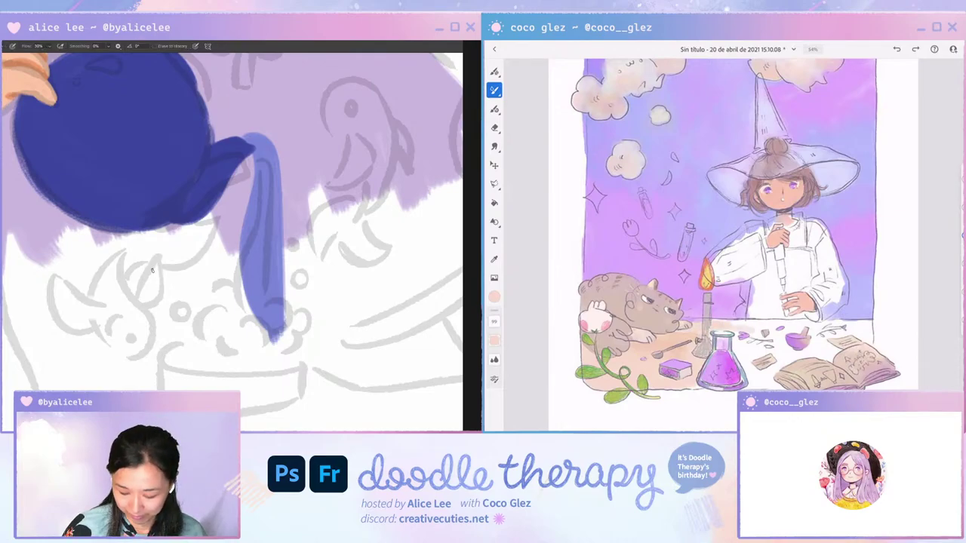
{"action": "key", "text": "b"}
{"action": "key", "text": "e"}
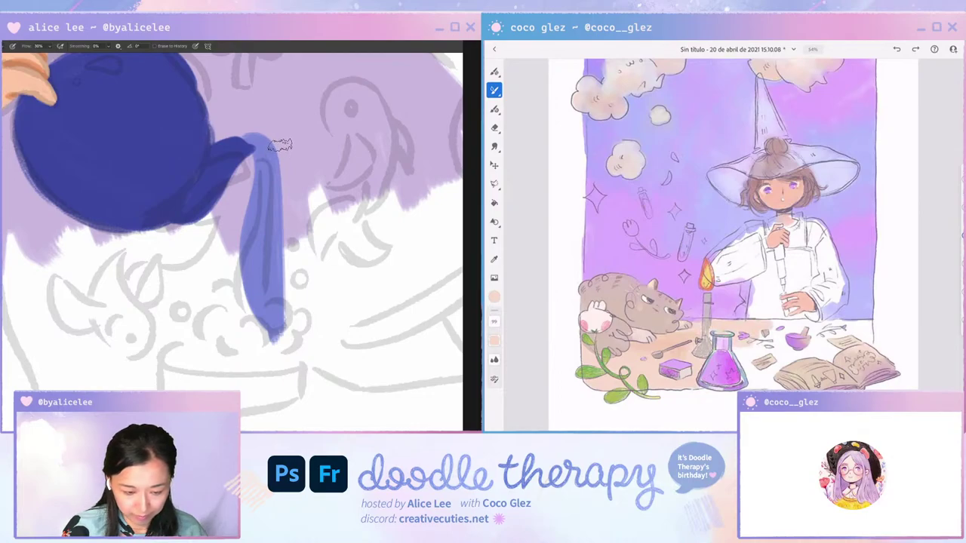
{"action": "left_click_drag", "start_coordinate": [280, 138], "coordinate": [285, 430]}
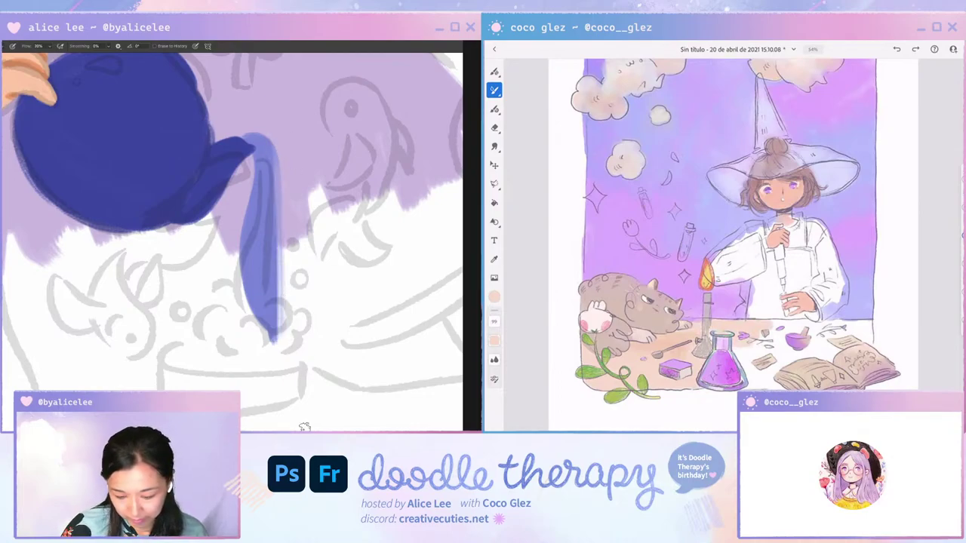
{"action": "left_click_drag", "start_coordinate": [237, 245], "coordinate": [269, 350]}
Widen the lower part of the tea stream with the blue brush so that it flares out above the cup.
{"action": "key", "text": "b"}
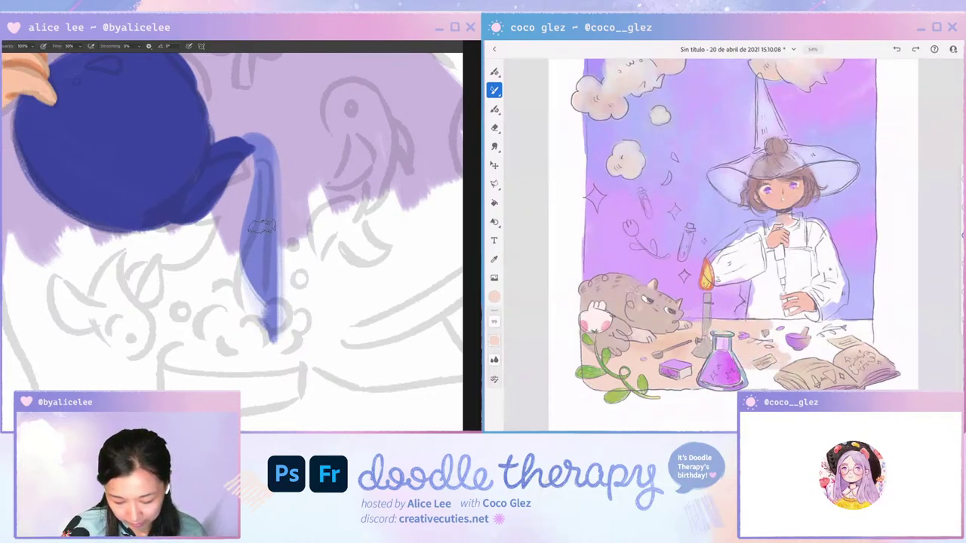
{"action": "left_click_drag", "start_coordinate": [260, 193], "coordinate": [253, 302]}
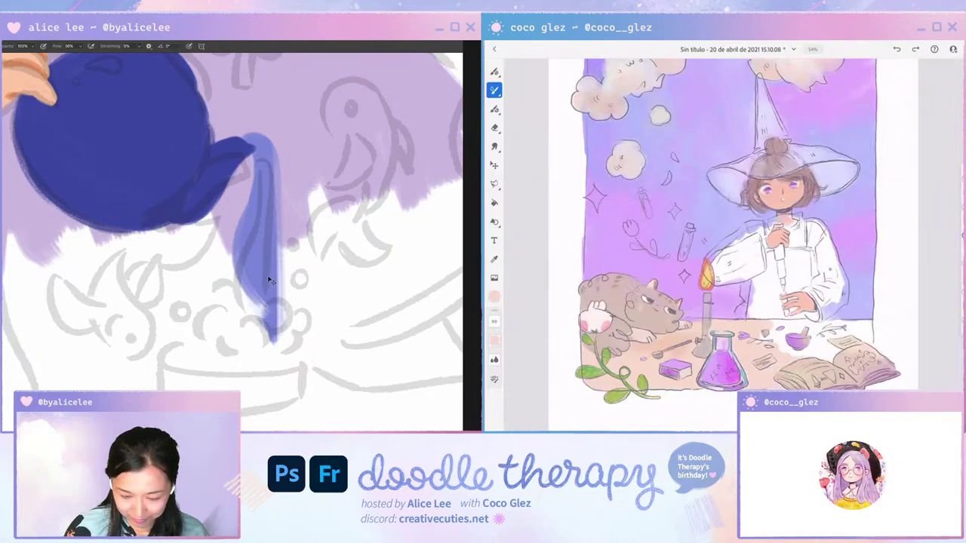
{"action": "mouse_move", "coordinate": [248, 263]}
{"action": "left_mouse_down"}
{"action": "mouse_move", "coordinate": [236, 308]}
{"action": "mouse_move", "coordinate": [263, 325]}
{"action": "left_mouse_up"}
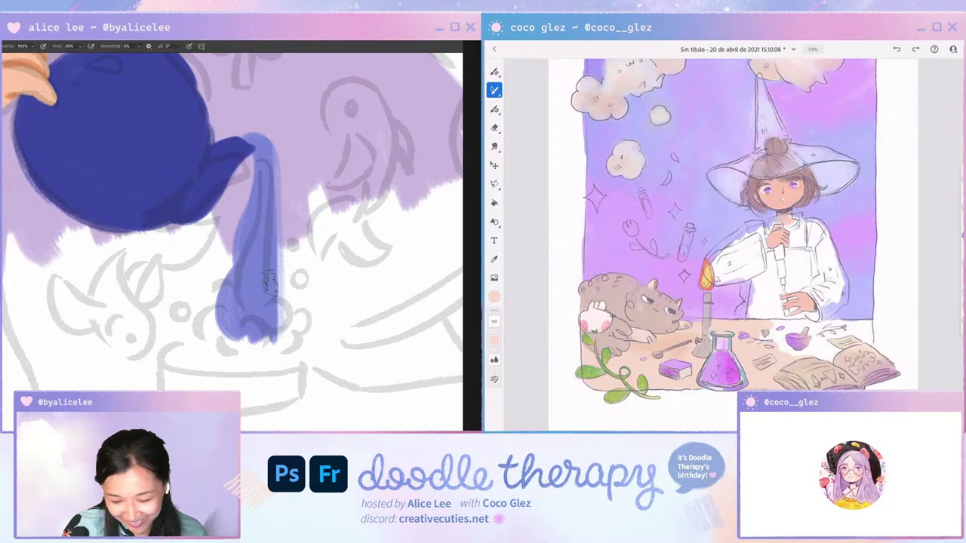
Clean up the edges of the tea stream's flared lower end with the eraser.
{"action": "key", "text": "ctrl+0"}
{"action": "key", "text": "ctrl+plus"}
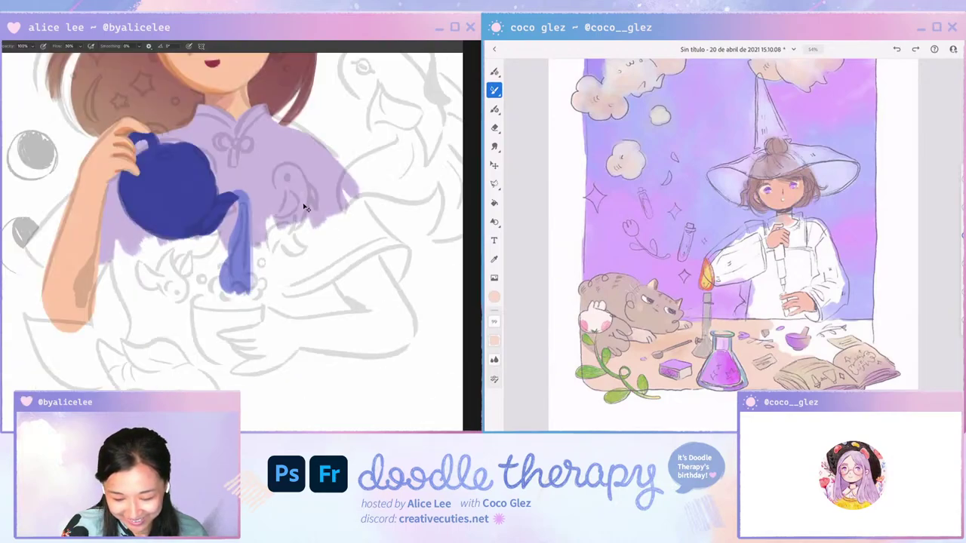
{"action": "key", "text": "ctrl+0"}
{"action": "key", "text": "ctrl+plus"}
{"action": "left_click_drag", "start_coordinate": [319, 165], "coordinate": [313, 191]}
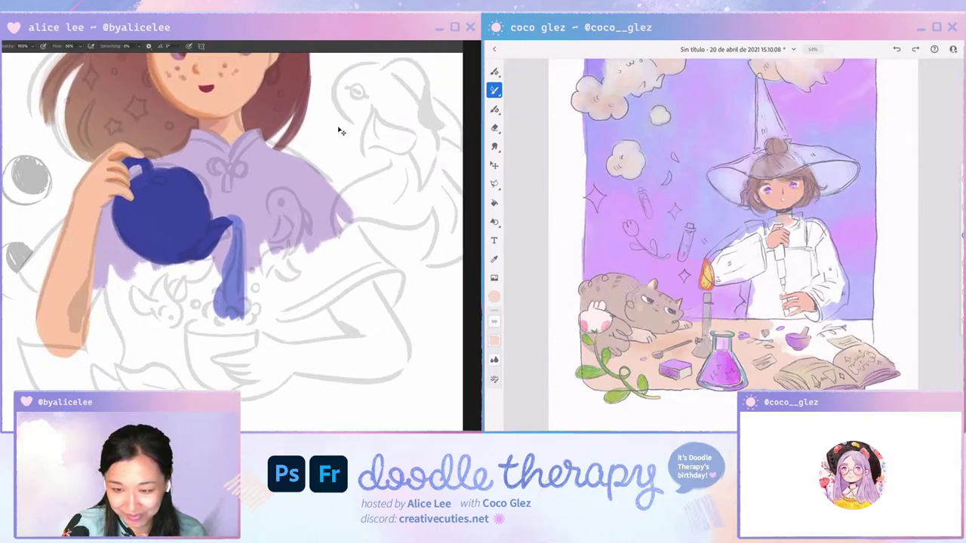
{"action": "key", "text": "ctrl+plus"}
{"action": "key", "text": "e"}
{"action": "mouse_move", "coordinate": [220, 310]}
{"action": "left_mouse_down"}
{"action": "mouse_move", "coordinate": [209, 379]}
{"action": "mouse_move", "coordinate": [219, 385]}
{"action": "left_mouse_up"}
{"action": "mouse_move", "coordinate": [224, 282]}
{"action": "left_mouse_down"}
{"action": "mouse_move", "coordinate": [215, 336]}
{"action": "mouse_move", "coordinate": [229, 382]}
{"action": "left_mouse_up"}
{"action": "key", "text": "b"}
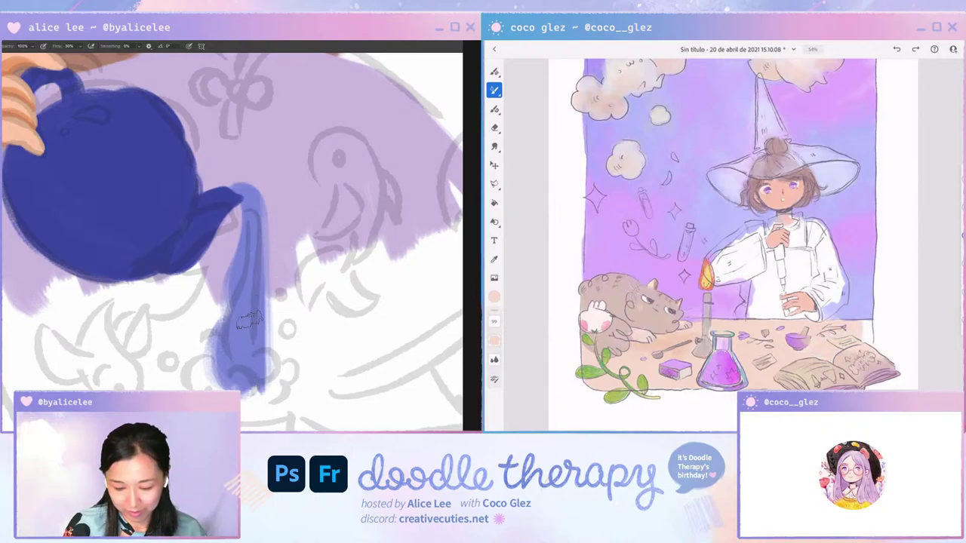
Paint a lighter translucent blue stroke down the outer side of the tea stream on a new layer.
{"action": "key", "text": "ctrl+shift+n"}
{"action": "key", "text": "Return"}
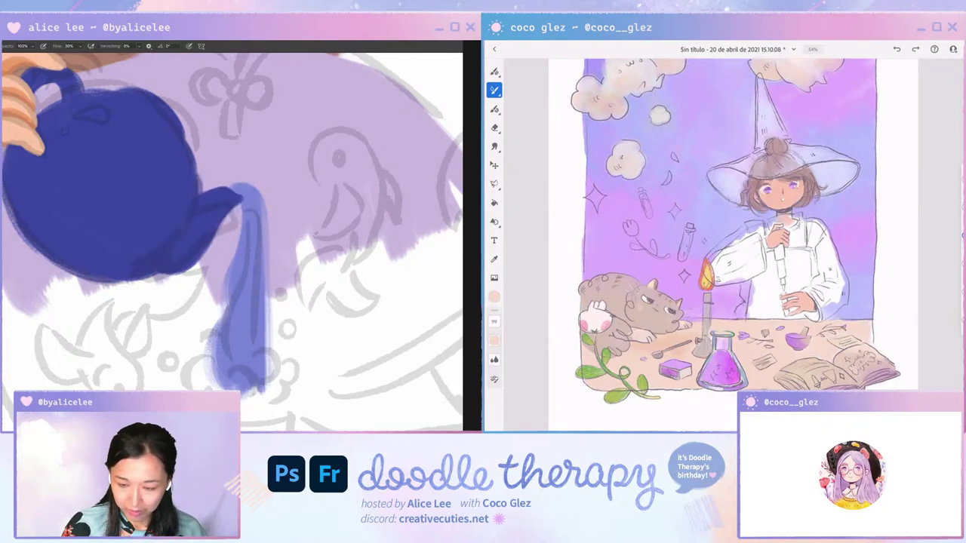
{"action": "mouse_move", "coordinate": [259, 213]}
{"action": "left_mouse_down"}
{"action": "mouse_move", "coordinate": [255, 420]}
{"action": "mouse_move", "coordinate": [266, 220]}
{"action": "mouse_move", "coordinate": [282, 393]}
{"action": "left_mouse_up"}
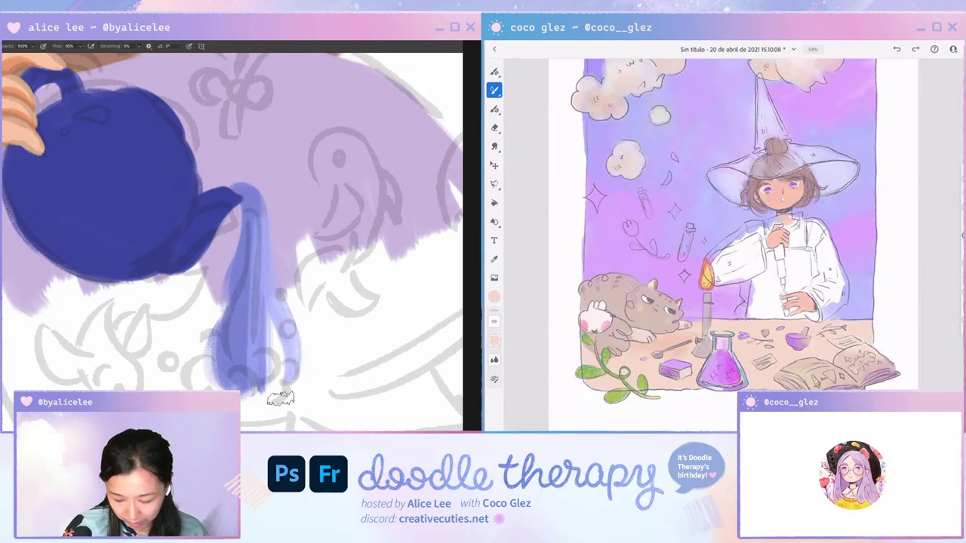
{"action": "key", "text": "ctrl+z"}
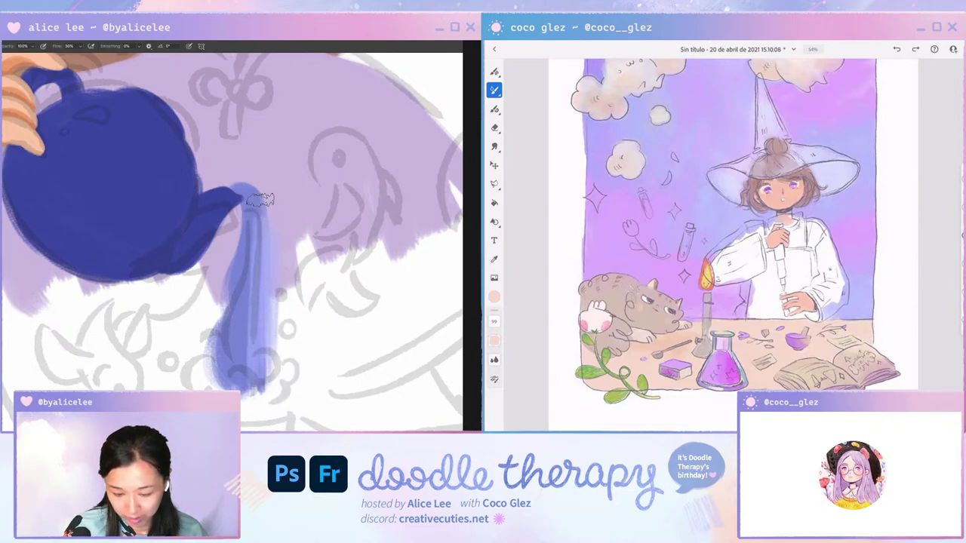
Erase the excess of the lighter stroke along the outer edge of the tea stream.
{"action": "key", "text": "e"}
{"action": "mouse_move", "coordinate": [253, 216]}
{"action": "left_mouse_down"}
{"action": "mouse_move", "coordinate": [278, 378]}
{"action": "mouse_move", "coordinate": [271, 361]}
{"action": "mouse_move", "coordinate": [269, 386]}
{"action": "left_mouse_up"}
{"action": "key", "text": "b"}
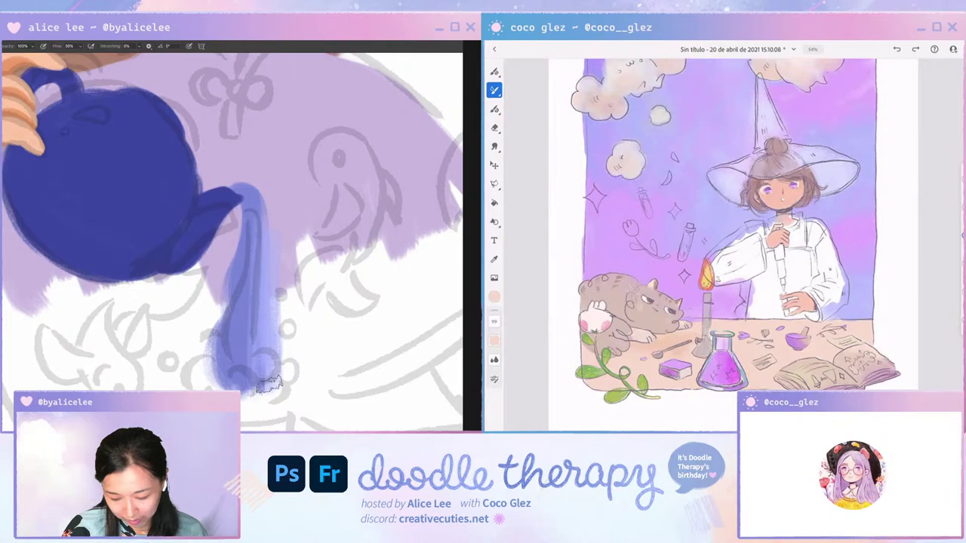
{"action": "key", "text": "e"}
{"action": "left_click_drag", "start_coordinate": [285, 229], "coordinate": [275, 407]}
{"action": "left_click_drag", "start_coordinate": [269, 198], "coordinate": [273, 392]}
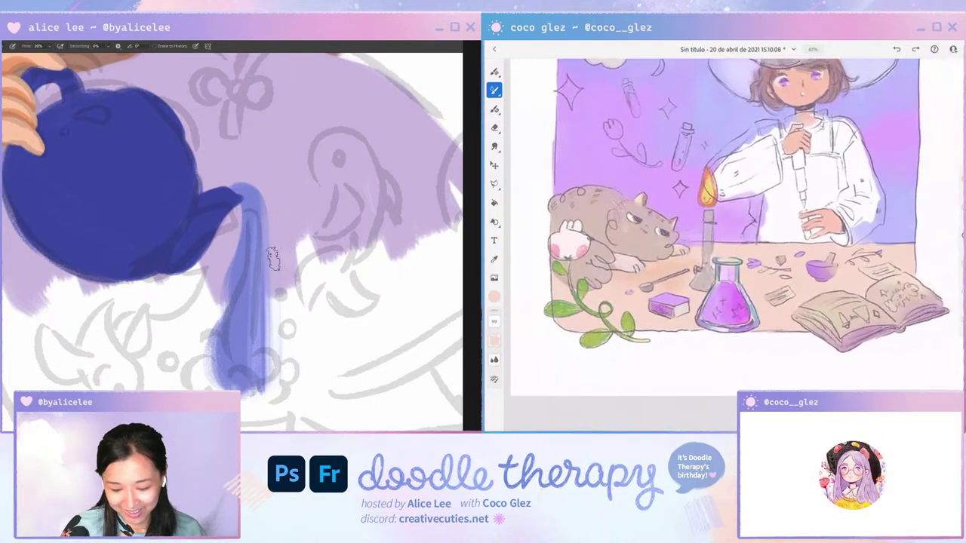
{"action": "left_click_drag", "start_coordinate": [274, 257], "coordinate": [272, 392]}
Brush lighter blue highlights inside the lower half of the tea stream.
{"action": "key", "text": "b"}
{"action": "left_click_drag", "start_coordinate": [248, 326], "coordinate": [264, 353]}
{"action": "mouse_move", "coordinate": [254, 279]}
{"action": "left_mouse_down"}
{"action": "mouse_move", "coordinate": [244, 355]}
{"action": "mouse_move", "coordinate": [269, 338]}
{"action": "left_mouse_up"}
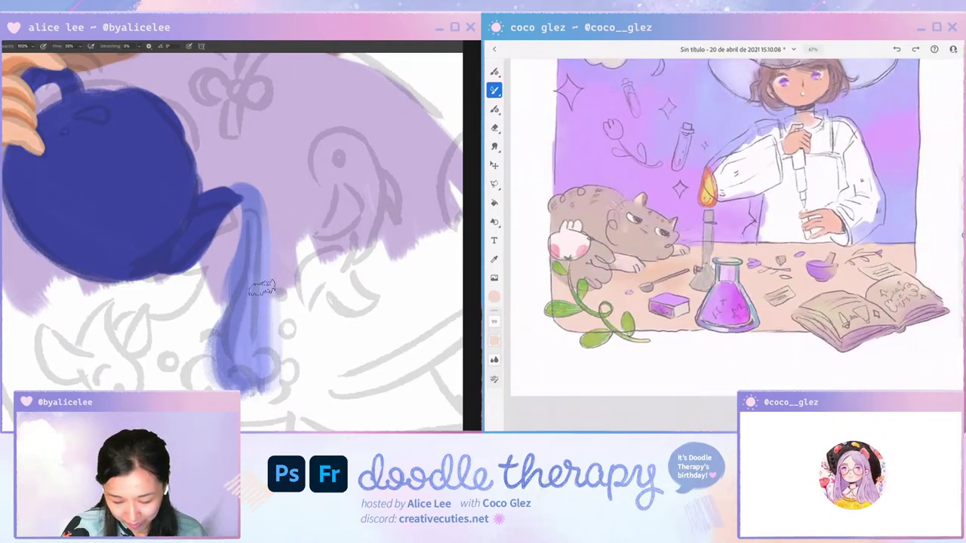
{"action": "key", "text": "e"}
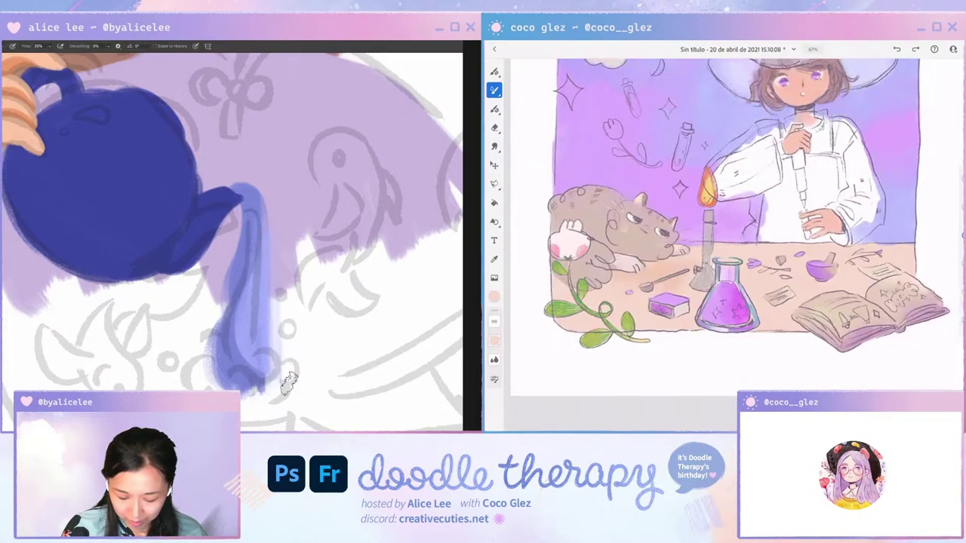
Paint round light-blue bubbles at the base of the tea stream on the rotated canvas, and save the document.
{"action": "key", "text": "r"}
{"action": "left_click_drag", "start_coordinate": [283, 369], "coordinate": [299, 225]}
{"action": "key", "text": "b"}
{"action": "scroll", "coordinate": [299, 225], "scroll_direction": "down", "scroll_amount": 2}
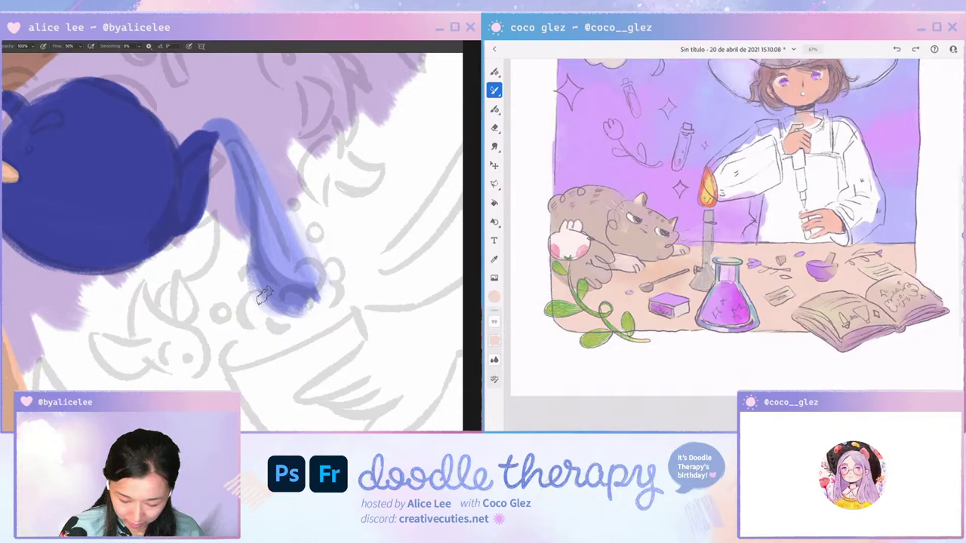
{"action": "mouse_move", "coordinate": [266, 300]}
{"action": "left_mouse_down"}
{"action": "mouse_move", "coordinate": [262, 326]}
{"action": "mouse_move", "coordinate": [243, 314]}
{"action": "mouse_move", "coordinate": [243, 305]}
{"action": "mouse_move", "coordinate": [263, 323]}
{"action": "mouse_move", "coordinate": [256, 299]}
{"action": "mouse_move", "coordinate": [265, 297]}
{"action": "mouse_move", "coordinate": [273, 322]}
{"action": "mouse_move", "coordinate": [263, 327]}
{"action": "mouse_move", "coordinate": [273, 326]}
{"action": "mouse_move", "coordinate": [270, 303]}
{"action": "mouse_move", "coordinate": [249, 309]}
{"action": "mouse_move", "coordinate": [276, 302]}
{"action": "left_mouse_up"}
{"action": "key", "text": "ctrl+z"}
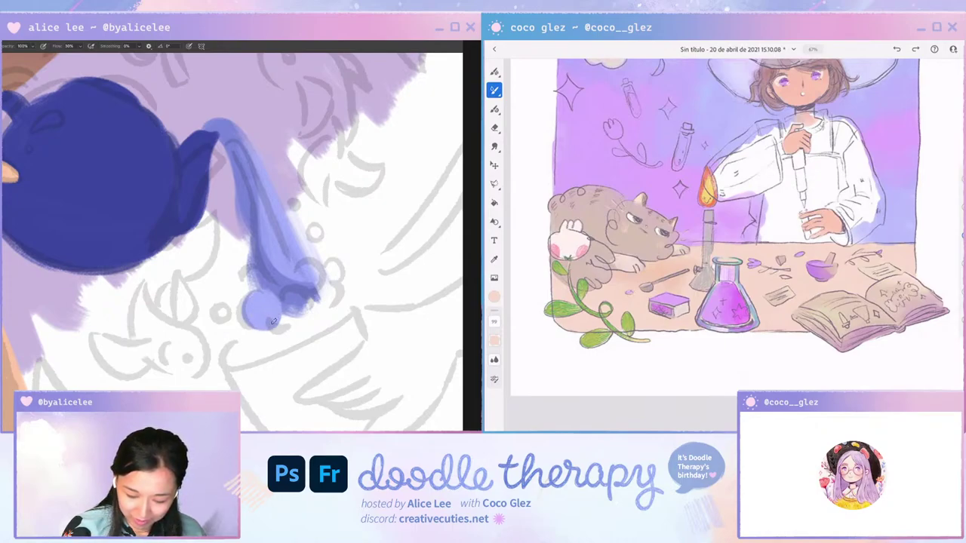
{"action": "key", "text": "Escape"}
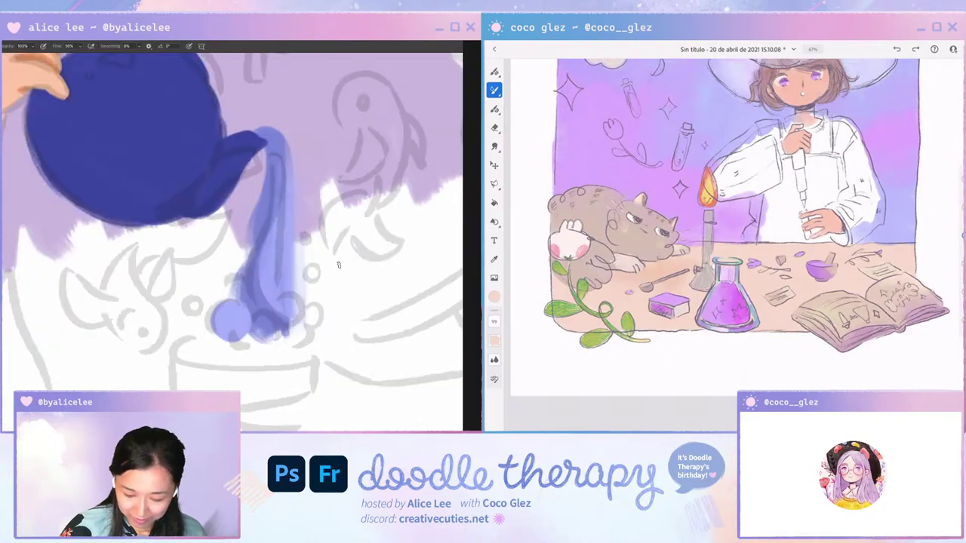
{"action": "key", "text": "ctrl+s"}
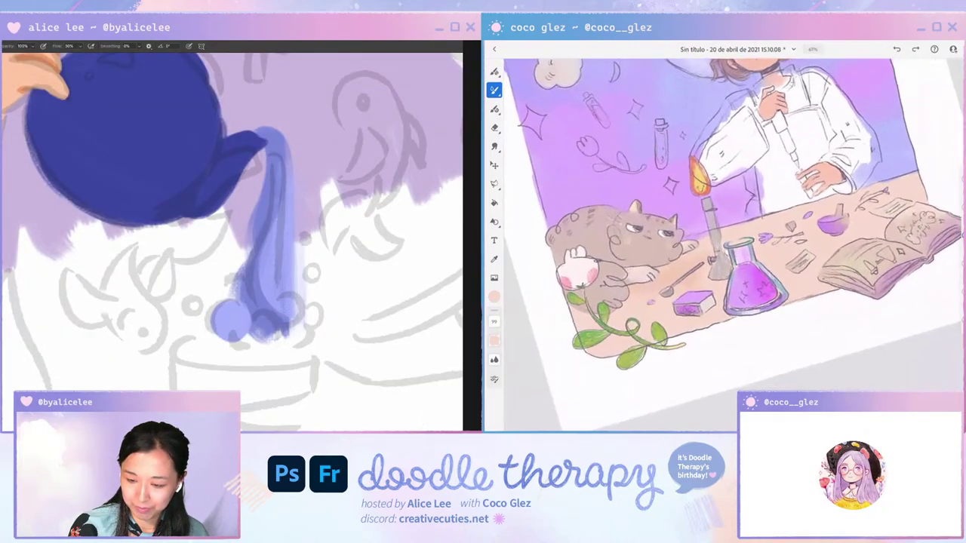
{"action": "mouse_move", "coordinate": [259, 318]}
{"action": "left_mouse_down"}
{"action": "mouse_move", "coordinate": [262, 321]}
{"action": "mouse_move", "coordinate": [274, 335]}
{"action": "mouse_move", "coordinate": [351, 305]}
{"action": "mouse_move", "coordinate": [301, 332]}
{"action": "left_mouse_up"}
Set the brush colour in Fresco to a pale lilac with hue 280, saturation 22 and brightness 93.
{"action": "left_click", "coordinate": [495, 298]}
Delete the bubbles and lighter strokes added to the tea stream in Photoshop, and toggle the sketch's visibility to check the shape.
{"action": "key", "text": "v"}
{"action": "key", "text": "ctrl+minus"}
{"action": "key", "text": "ctrl+minus"}
{"action": "key", "text": "ctrl+plus"}
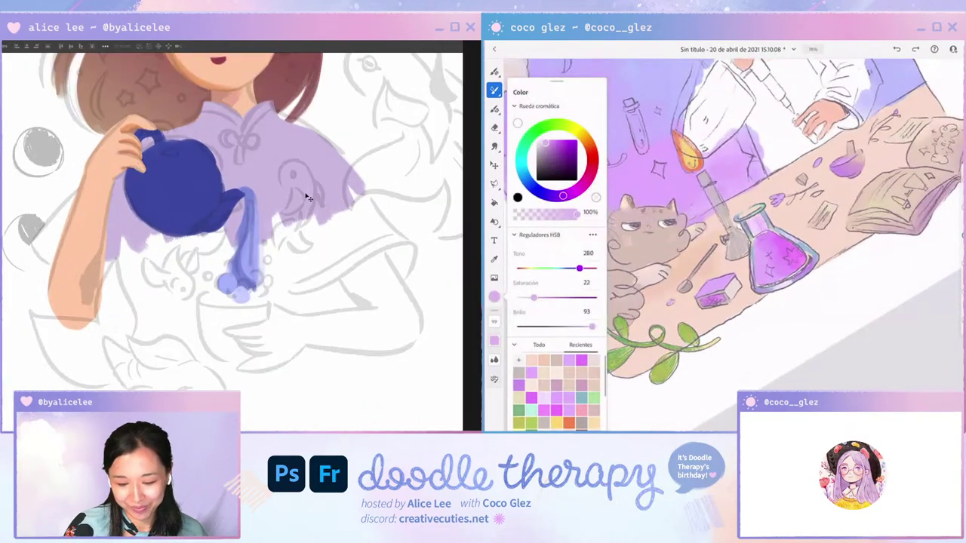
{"action": "left_click_drag", "start_coordinate": [291, 195], "coordinate": [313, 195]}
{"action": "key", "text": "ctrl+z"}
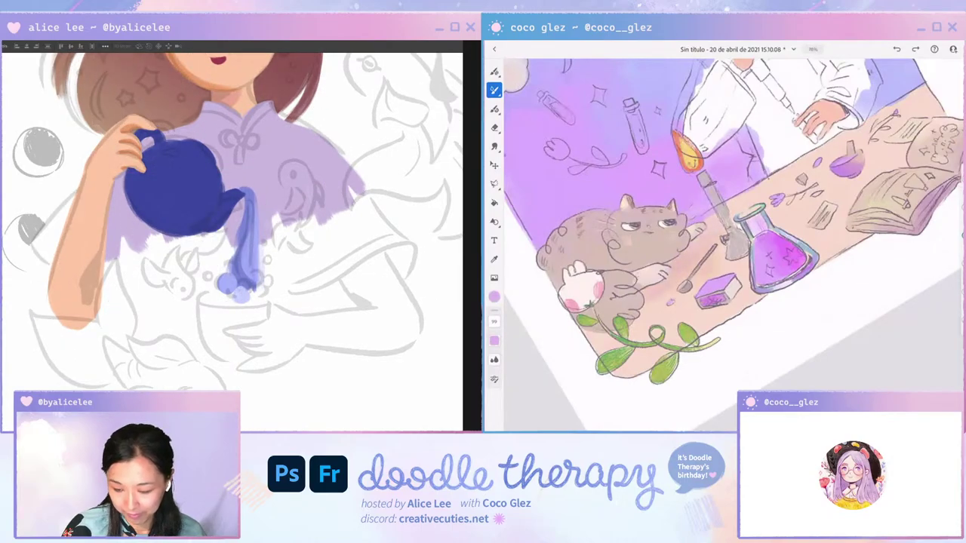
{"action": "key", "text": "ctrl+plus"}
{"action": "mouse_move", "coordinate": [278, 291]}
{"action": "left_mouse_down"}
{"action": "mouse_move", "coordinate": [343, 339]}
{"action": "mouse_move", "coordinate": [343, 371]}
{"action": "left_mouse_up"}
{"action": "key", "text": "Delete"}
{"action": "left_click_drag", "start_coordinate": [267, 344], "coordinate": [281, 338]}
{"action": "key", "text": "Delete"}
{"action": "key", "text": "ctrl+minus"}
{"action": "key", "text": "ctrl+minus"}
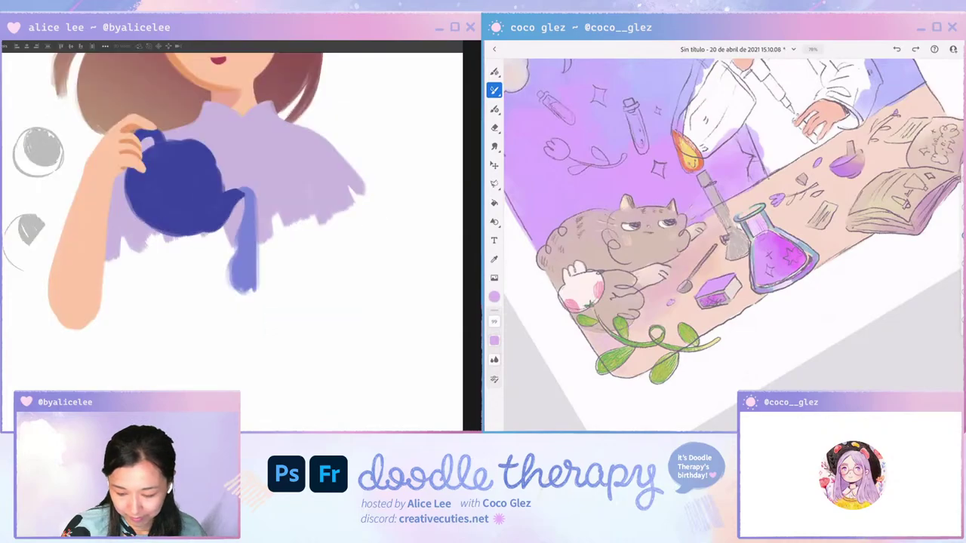
{"action": "key", "text": "ctrl+comma"}
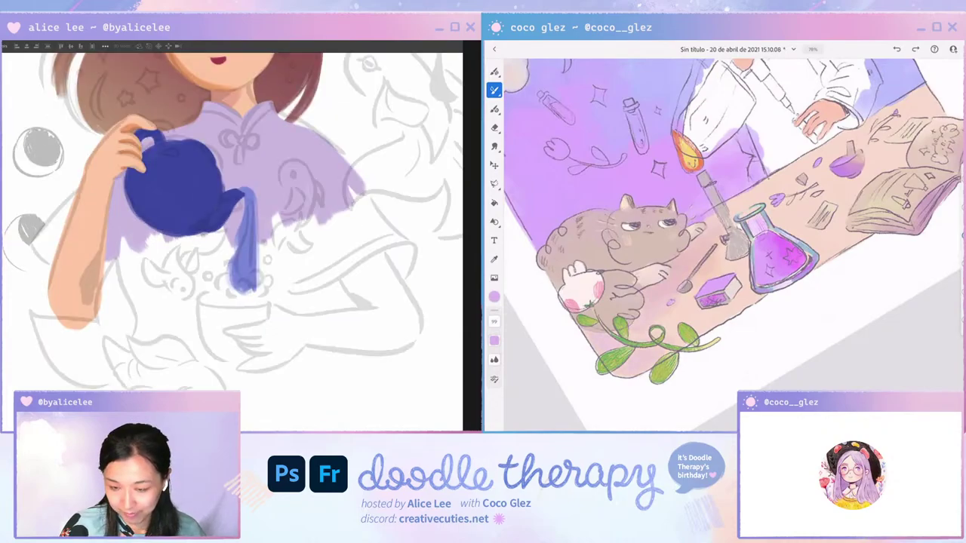
Check the tea stream and undo the last edit made to it.
{"action": "key", "text": "ctrl+minus"}
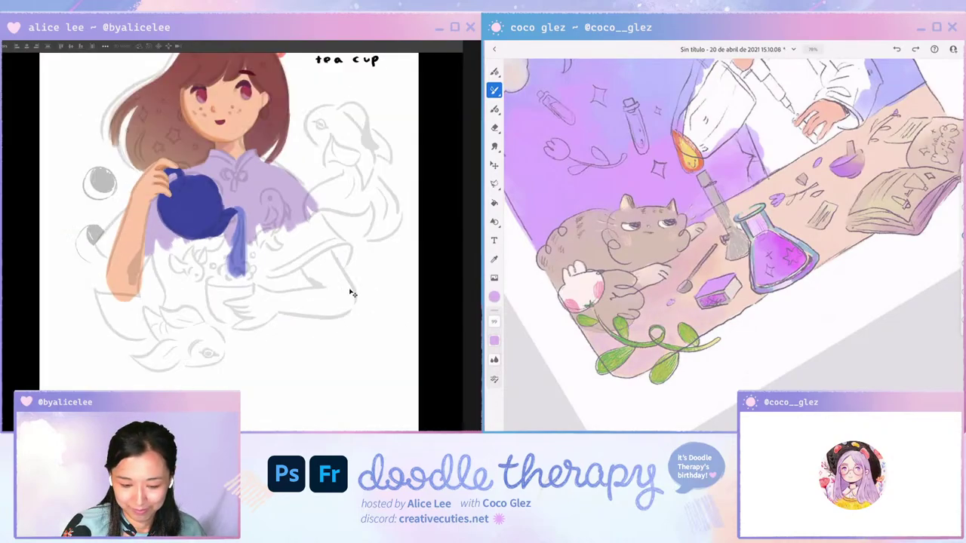
{"action": "key", "text": "ctrl+plus"}
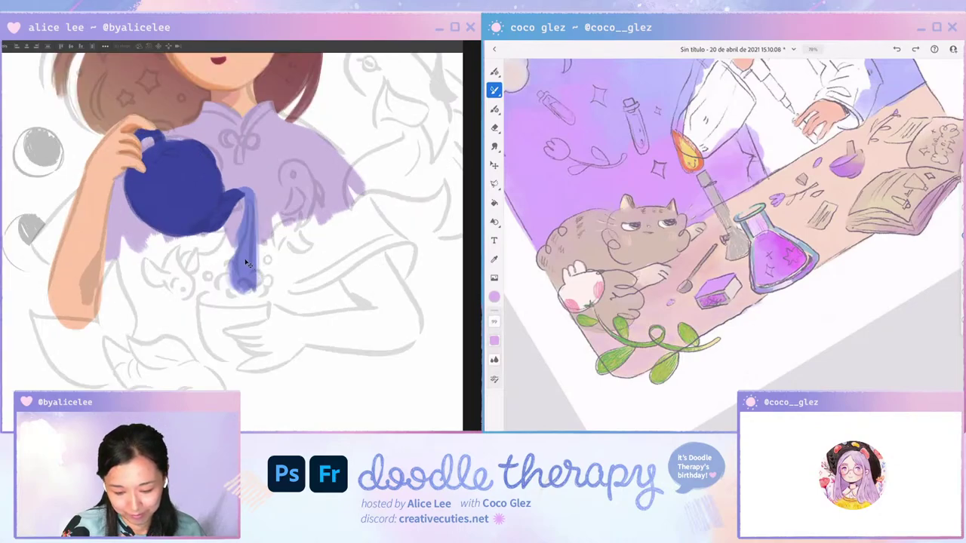
{"action": "key", "text": "ctrl+z"}
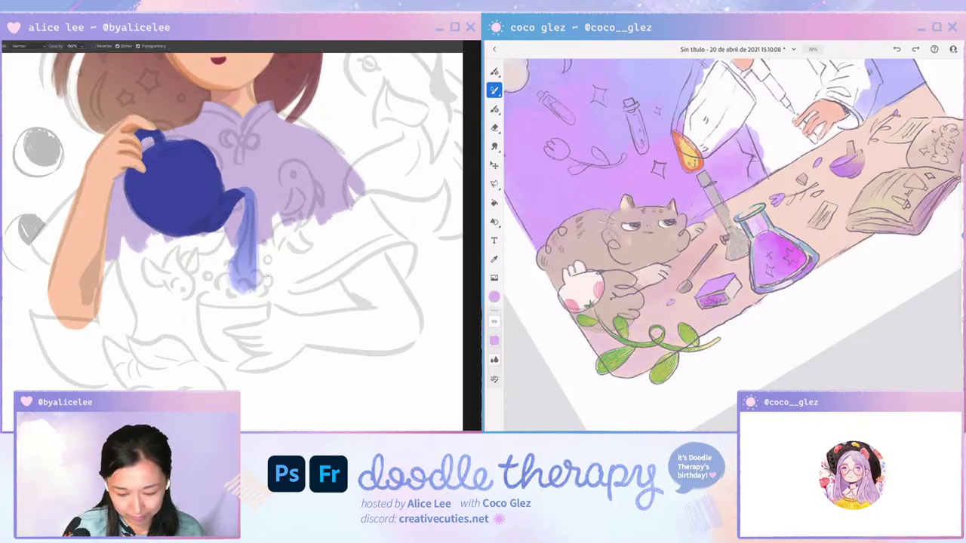
Sample the blouse's lilac and brush the outer edge of the sleeve beside the sketched fish down to its corner.
{"action": "scroll", "coordinate": [266, 278], "scroll_direction": "up", "scroll_amount": 2}
{"action": "key", "text": "i"}
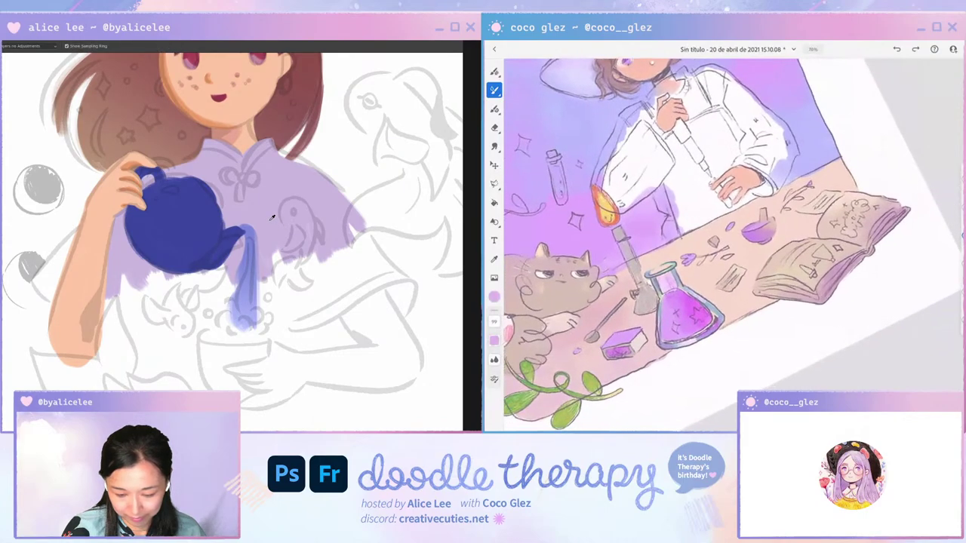
{"action": "key", "text": "b"}
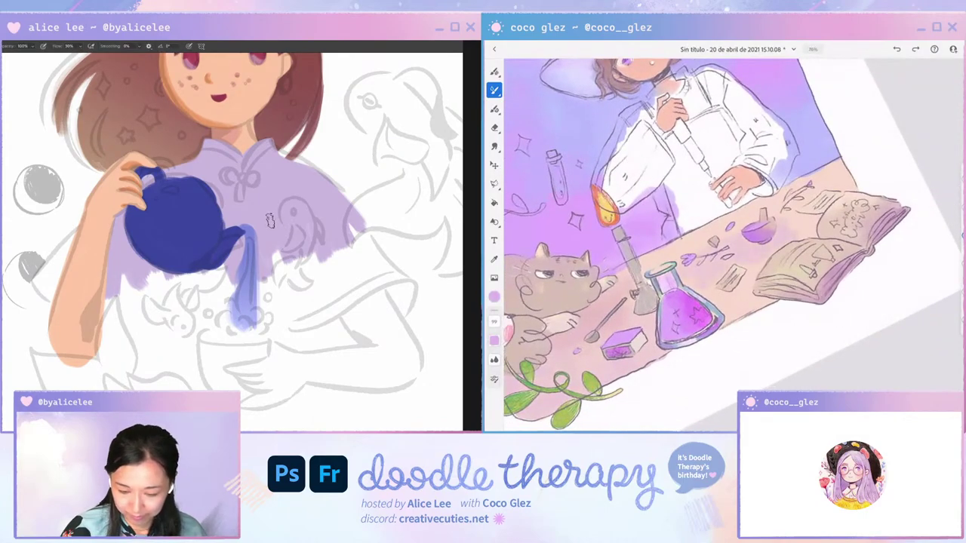
{"action": "left_click_drag", "start_coordinate": [352, 209], "coordinate": [398, 273]}
{"action": "left_click_drag", "start_coordinate": [363, 229], "coordinate": [410, 282]}
Erase the excess lilac along the outer edge of the same sleeve to match the sketch line.
{"action": "key", "text": "e"}
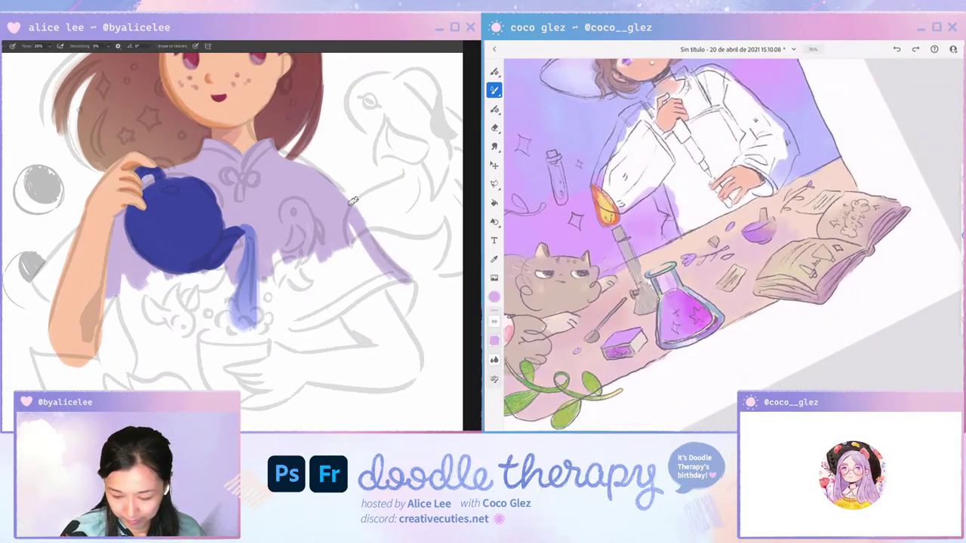
{"action": "left_click_drag", "start_coordinate": [352, 201], "coordinate": [407, 264]}
{"action": "mouse_move", "coordinate": [346, 191]}
{"action": "left_mouse_down"}
{"action": "mouse_move", "coordinate": [418, 296]}
{"action": "mouse_move", "coordinate": [375, 265]}
{"action": "left_mouse_up"}
Paint the sleeve's hem in lilac on the rotated canvas and erase the excess along its lower edge.
{"action": "key", "text": "r"}
{"action": "key", "text": "space"}
{"action": "mouse_move", "coordinate": [312, 220]}
{"action": "left_mouse_down"}
{"action": "mouse_move", "coordinate": [368, 294]}
{"action": "mouse_move", "coordinate": [366, 310]}
{"action": "mouse_move", "coordinate": [298, 108]}
{"action": "mouse_move", "coordinate": [284, 247]}
{"action": "left_mouse_up"}
{"action": "key", "text": "r"}
{"action": "key", "text": "b"}
{"action": "key", "text": "e"}
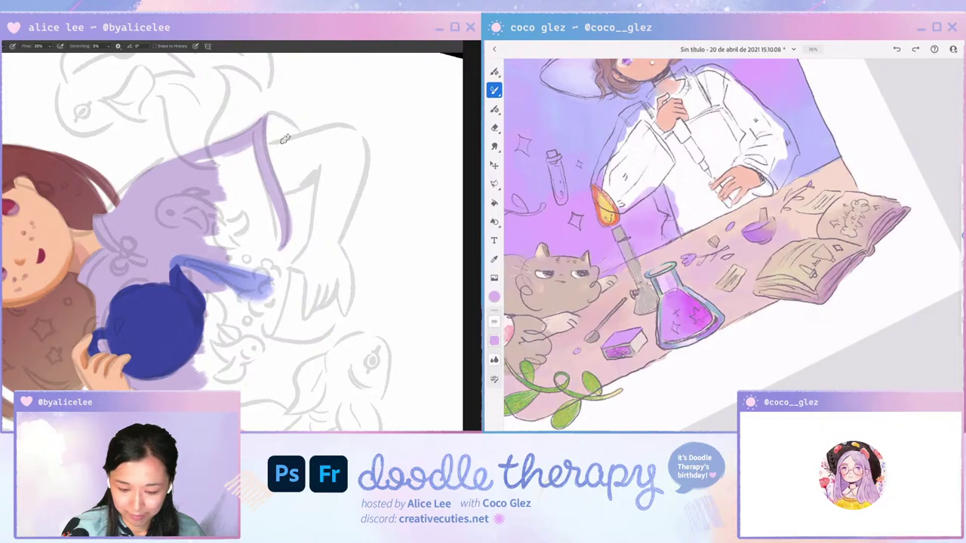
{"action": "left_click_drag", "start_coordinate": [277, 154], "coordinate": [285, 250]}
Fill the unpainted sleeve areas and the gap inside the teapot's handle with lilac, and return the canvas upright.
{"action": "key", "text": "b"}
{"action": "key", "text": "Escape"}
{"action": "mouse_move", "coordinate": [267, 181]}
{"action": "left_mouse_down"}
{"action": "mouse_move", "coordinate": [228, 249]}
{"action": "mouse_move", "coordinate": [234, 262]}
{"action": "mouse_move", "coordinate": [232, 226]}
{"action": "mouse_move", "coordinate": [277, 276]}
{"action": "mouse_move", "coordinate": [290, 269]}
{"action": "mouse_move", "coordinate": [298, 202]}
{"action": "mouse_move", "coordinate": [304, 219]}
{"action": "mouse_move", "coordinate": [295, 254]}
{"action": "mouse_move", "coordinate": [300, 246]}
{"action": "mouse_move", "coordinate": [284, 240]}
{"action": "mouse_move", "coordinate": [311, 261]}
{"action": "mouse_move", "coordinate": [375, 237]}
{"action": "mouse_move", "coordinate": [355, 240]}
{"action": "mouse_move", "coordinate": [338, 185]}
{"action": "left_mouse_up"}
{"action": "mouse_move", "coordinate": [332, 188]}
{"action": "left_mouse_down"}
{"action": "mouse_move", "coordinate": [350, 166]}
{"action": "mouse_move", "coordinate": [383, 156]}
{"action": "left_mouse_up"}
{"action": "mouse_move", "coordinate": [107, 323]}
{"action": "left_mouse_down"}
{"action": "mouse_move", "coordinate": [130, 355]}
{"action": "mouse_move", "coordinate": [81, 280]}
{"action": "mouse_move", "coordinate": [92, 214]}
{"action": "mouse_move", "coordinate": [122, 252]}
{"action": "mouse_move", "coordinate": [145, 234]}
{"action": "mouse_move", "coordinate": [170, 235]}
{"action": "left_mouse_up"}
{"action": "key", "text": "r"}
{"action": "key", "text": "Escape"}
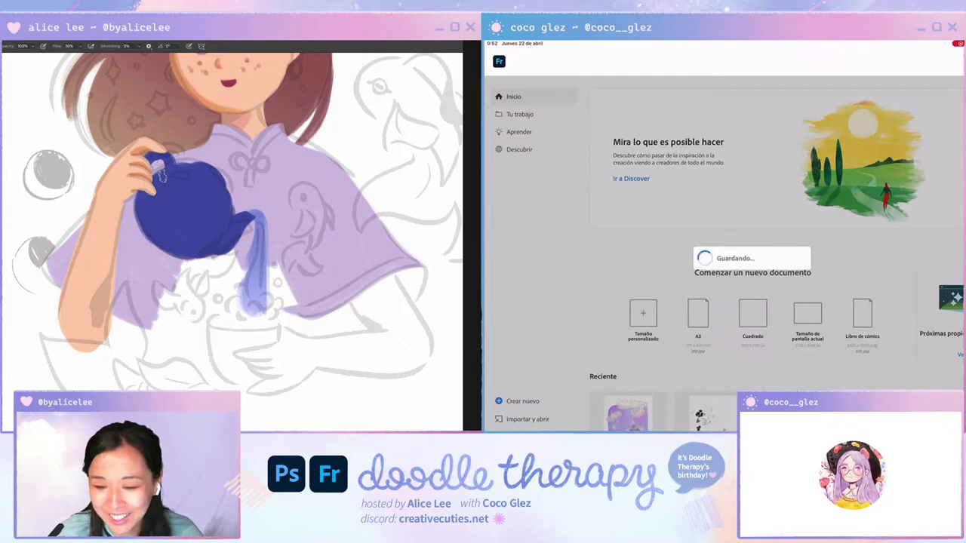
Switch to the stream schedule document and show artwork groups 1 and 2 one after the other in place of the schedule.
{"action": "scroll", "coordinate": [755, 249], "scroll_direction": "down", "scroll_amount": 1}
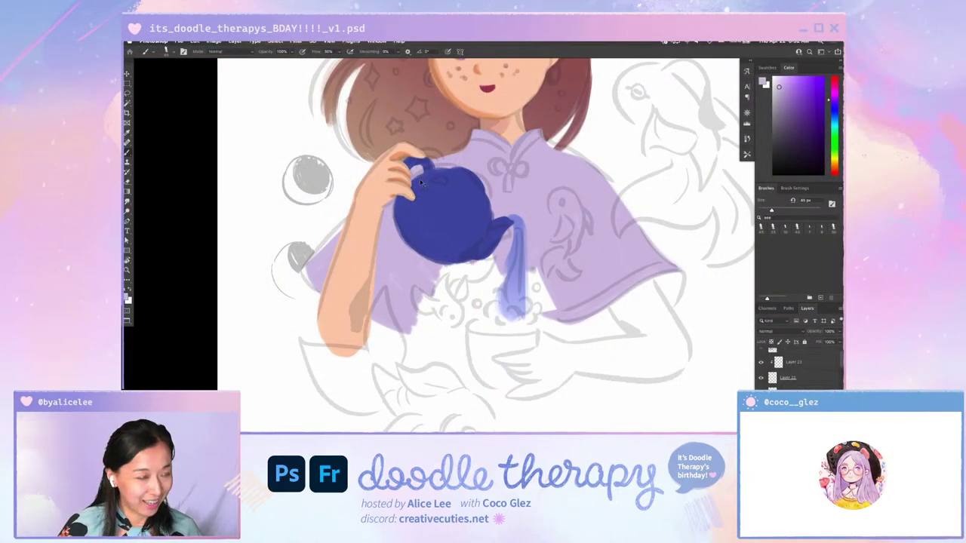
{"action": "key", "text": "super+grave"}
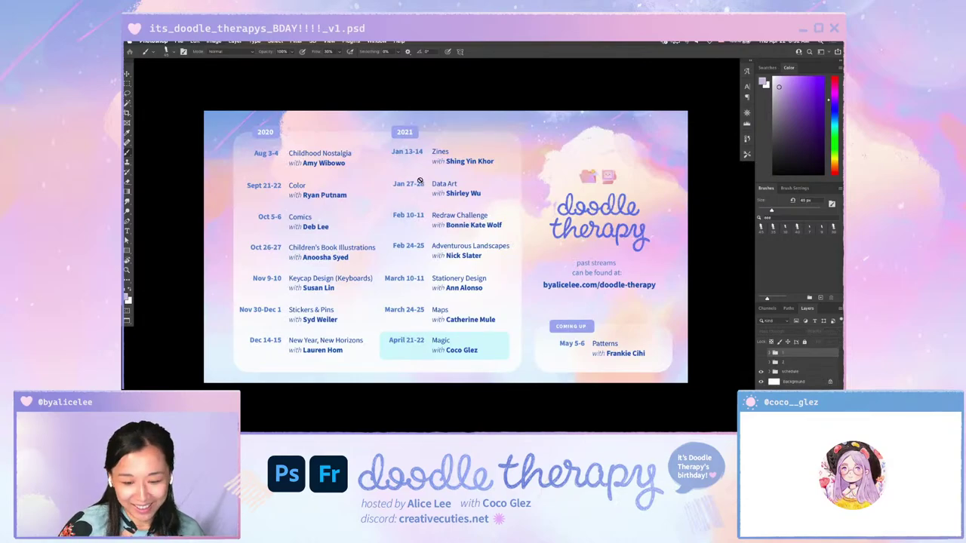
{"action": "left_click", "coordinate": [761, 371]}
{"action": "left_click", "coordinate": [760, 352]}
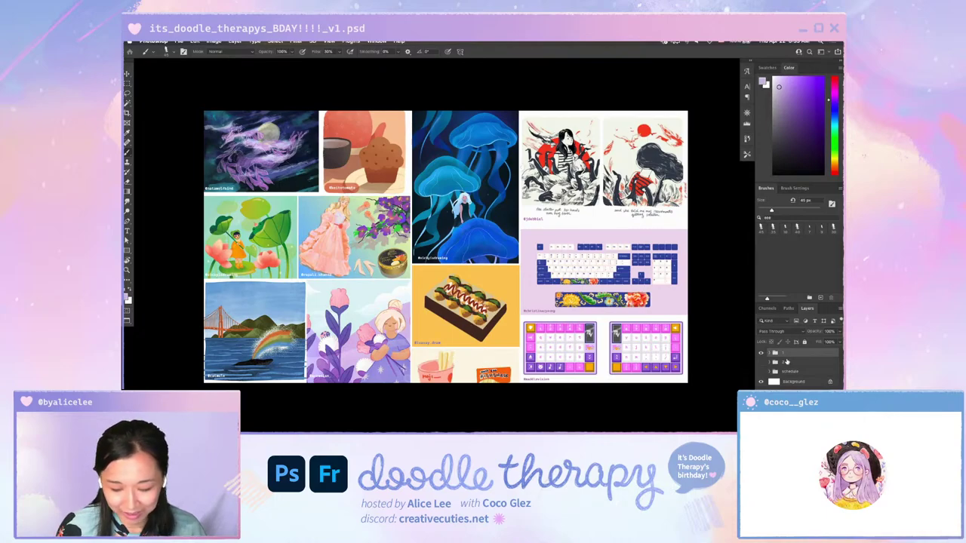
{"action": "left_click", "coordinate": [761, 362]}
{"action": "left_click", "coordinate": [762, 362]}
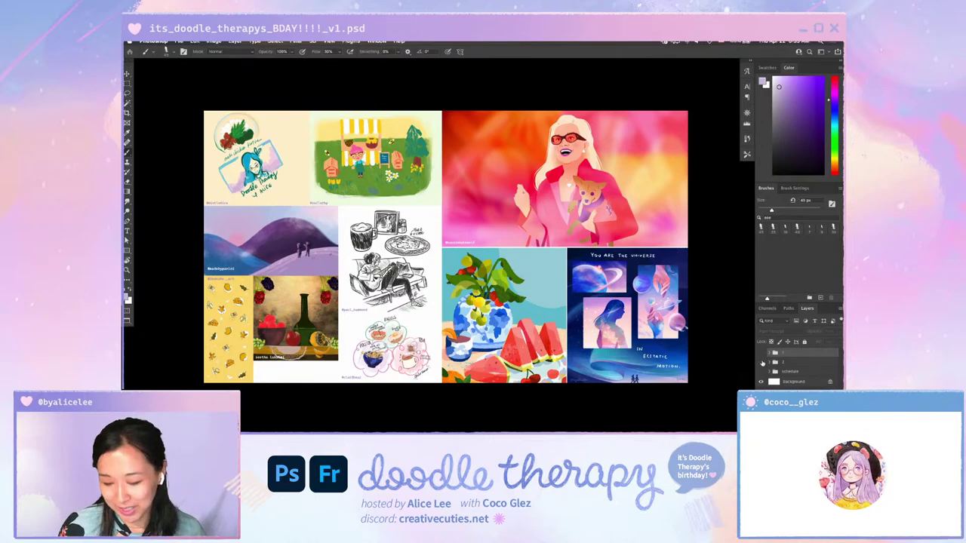
Show the schedule group again in place of the artwork, and return to the tea cup girl document.
{"action": "left_click", "coordinate": [762, 372]}
{"action": "left_click", "coordinate": [761, 371]}
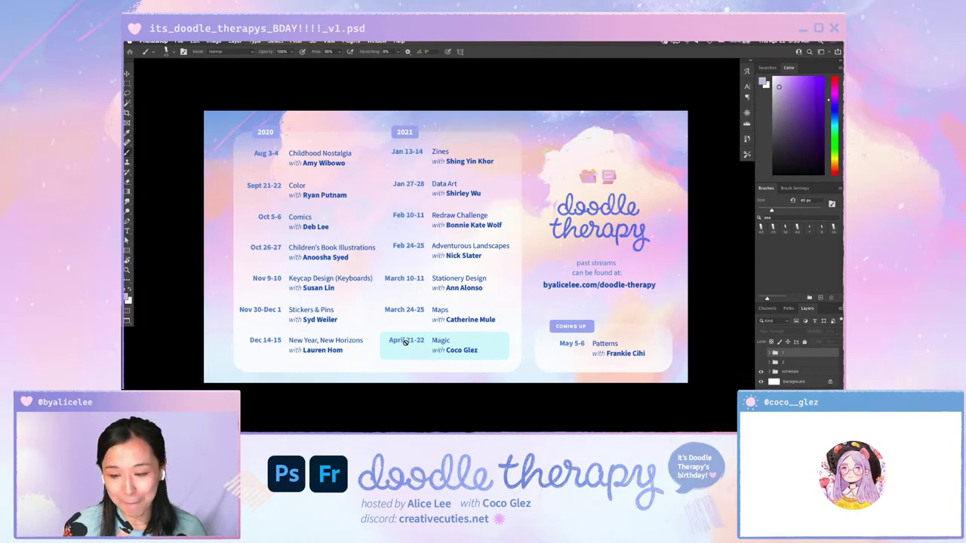
{"action": "key", "text": "ctrl+Tab"}
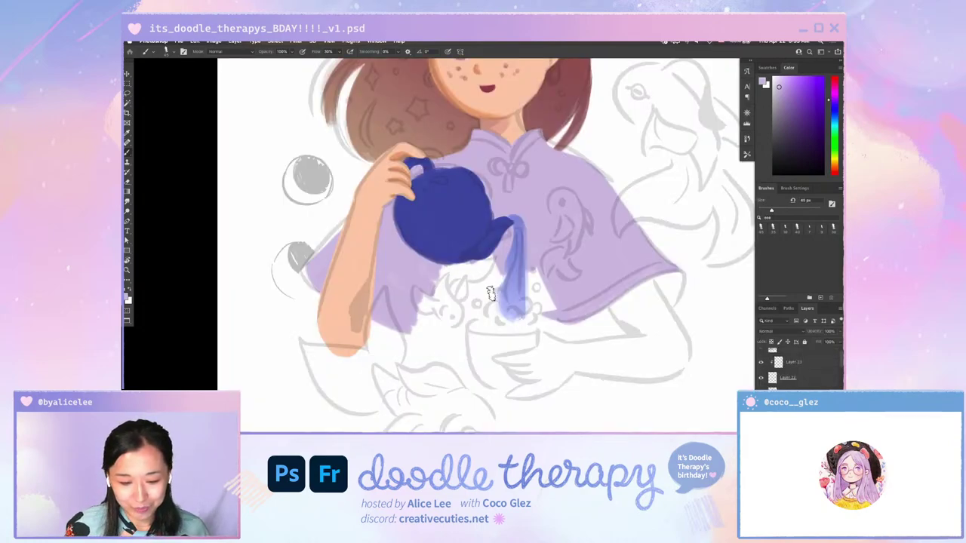
{"action": "left_click_drag", "start_coordinate": [489, 262], "coordinate": [426, 338]}
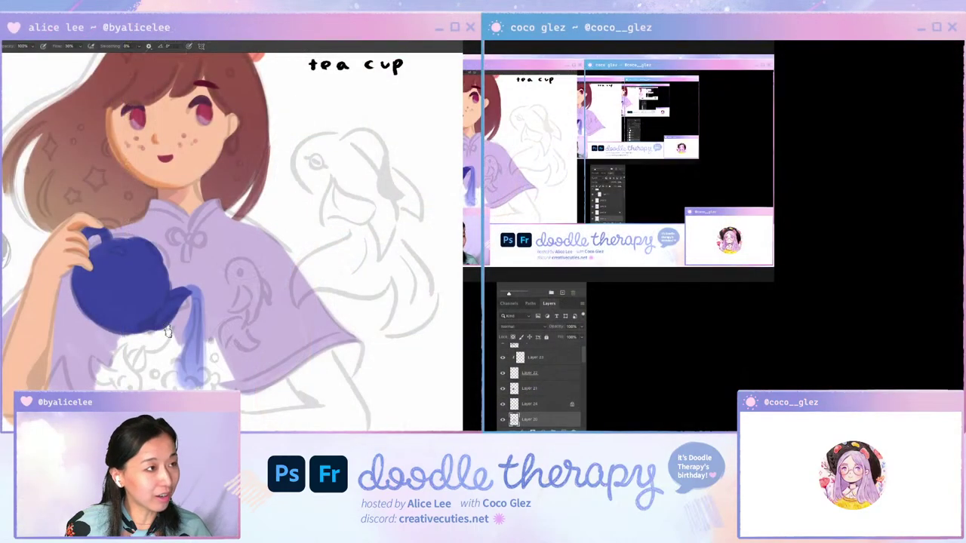